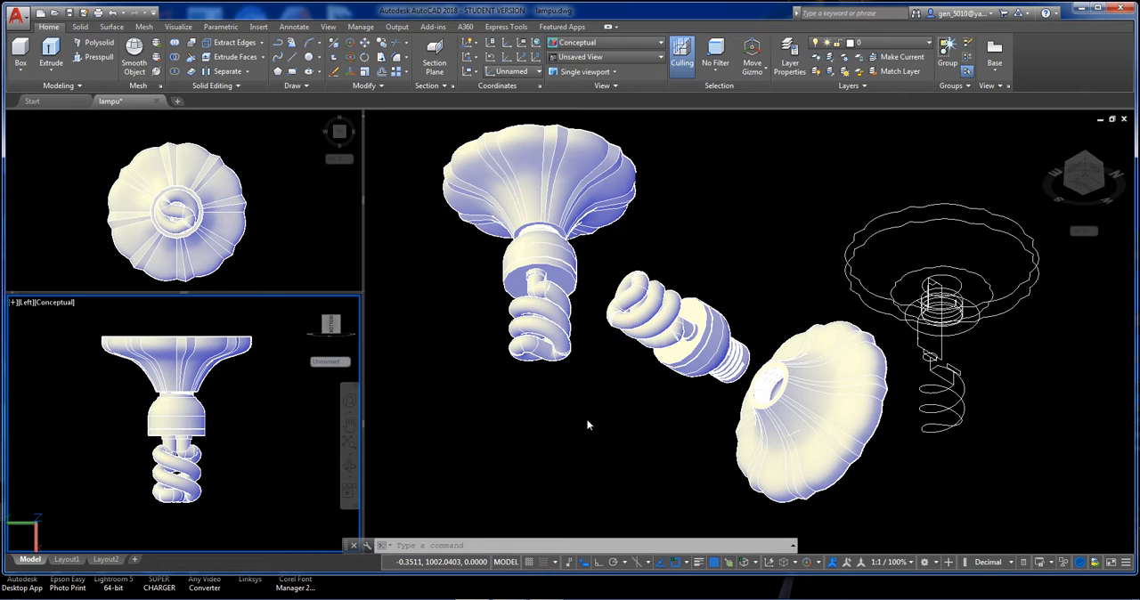
left_click(574, 371)
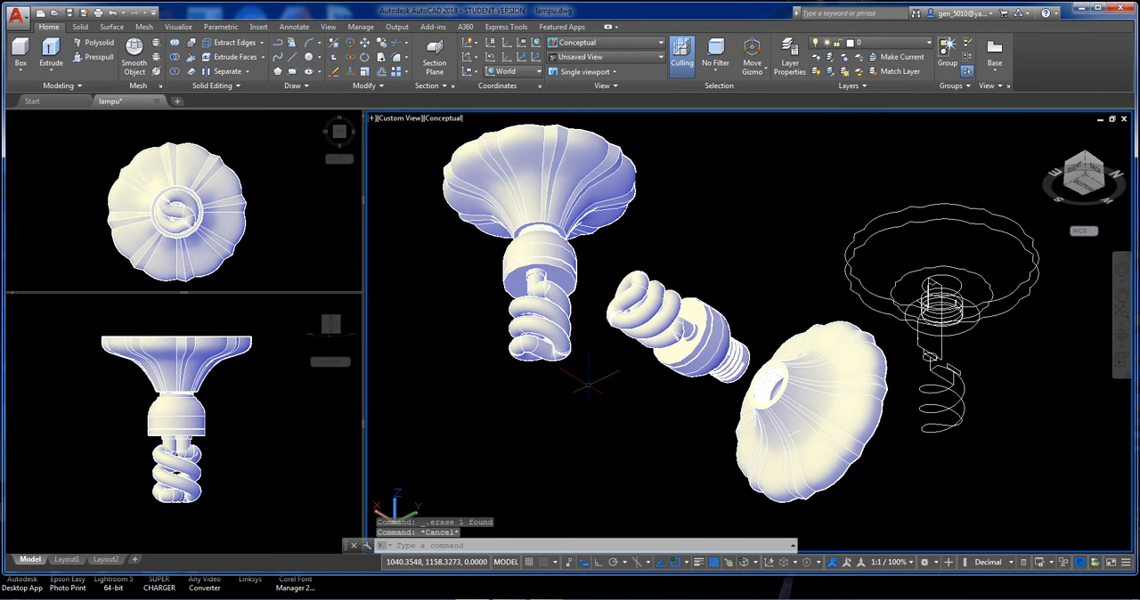
scroll(603, 381, "up", 3)
scroll(603, 381, "down", 4)
mouse_move(600, 374)
middle_mouse_down("shift")
mouse_move(715, 240)
mouse_move(562, 425)
mouse_move(562, 476)
mouse_move(580, 437)
mouse_move(561, 365)
mouse_move(612, 374)
mouse_move(580, 379)
middle_mouse_up("shift")
scroll(605, 359, "up", 2)
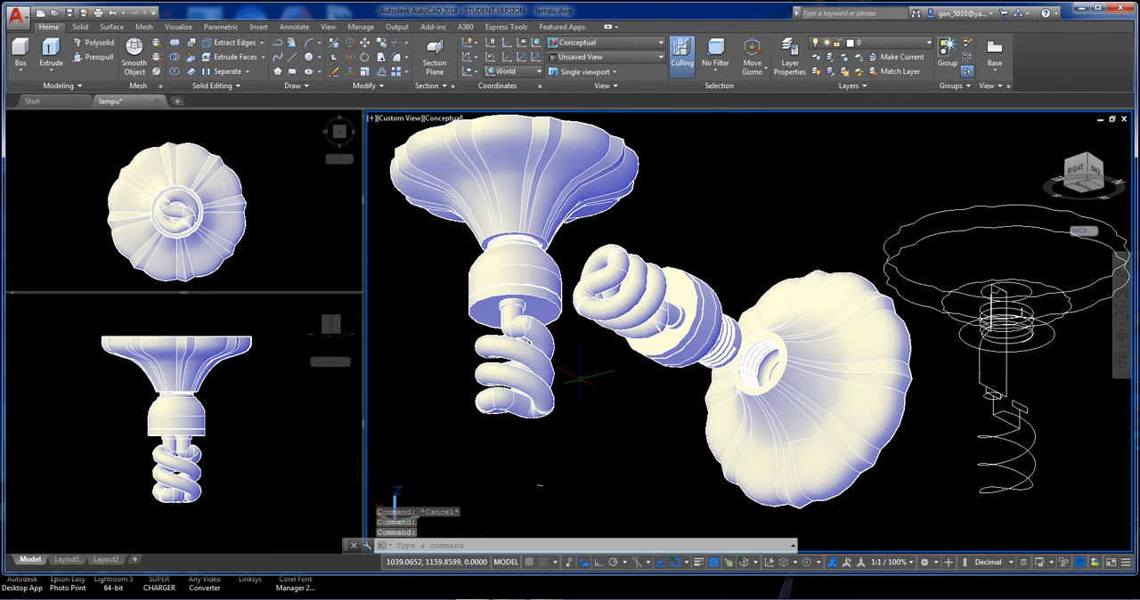
Create a new drawing and draw a circle with a radius of 1.25.
left_click(178, 103)
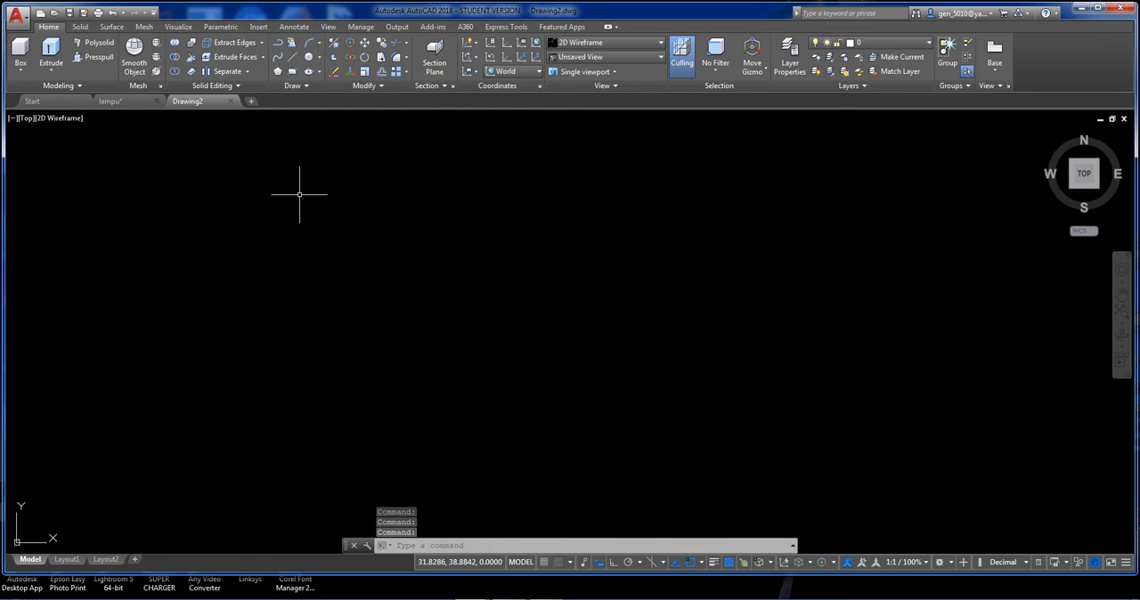
type("c")
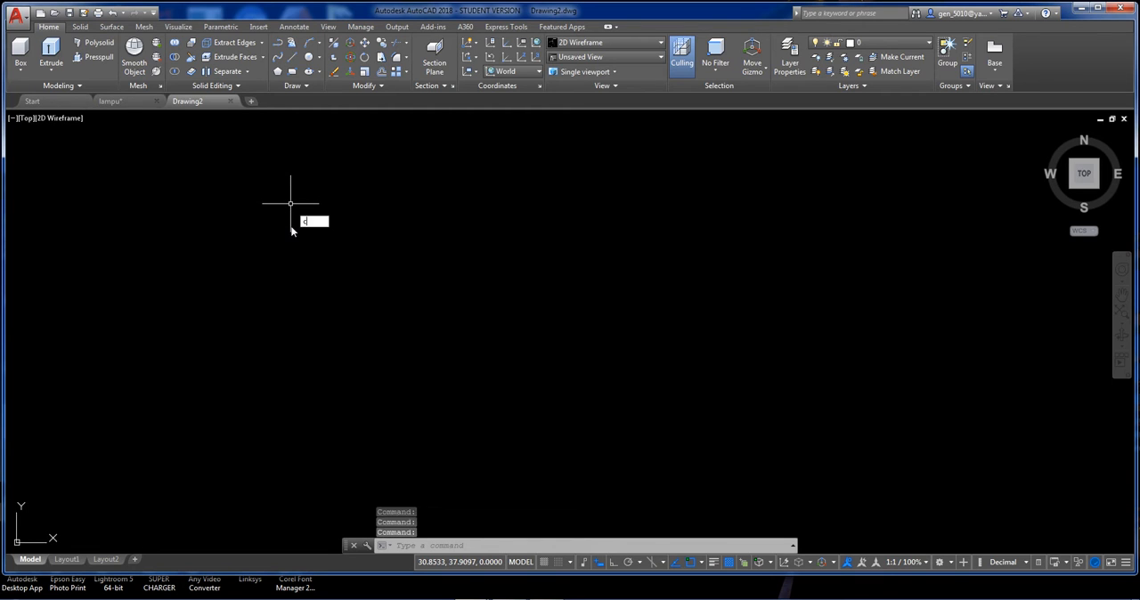
key("Return")
left_click(434, 250)
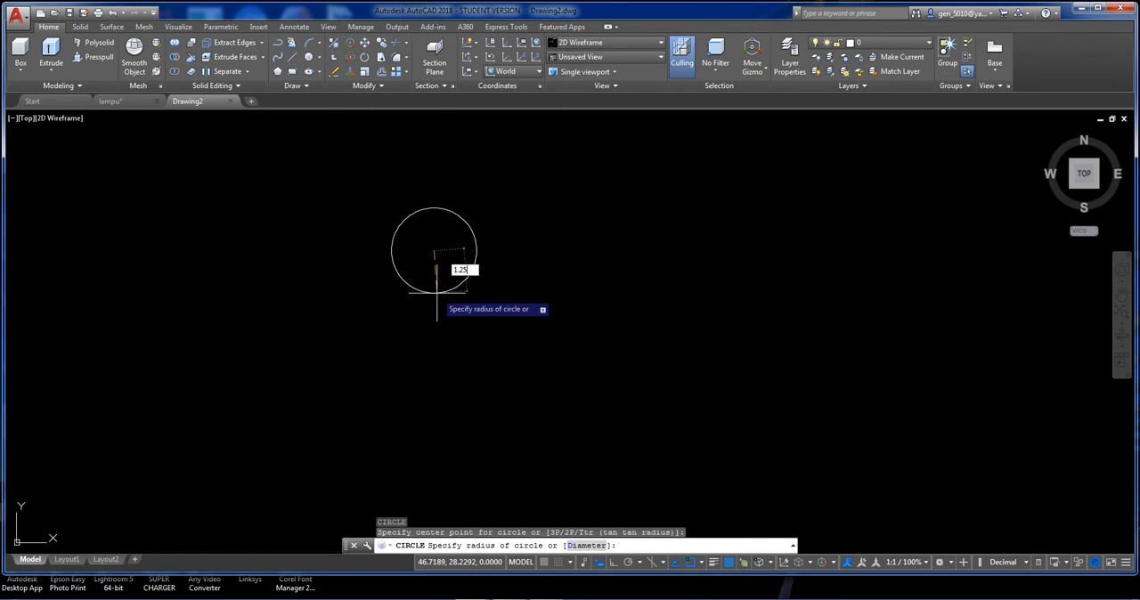
type("1.25")
key("Return")
Draw two more circles with radii of 2.5 and 0.5, concentric with the 1.25-radius circle.
scroll(407, 247, "up", 3)
key("Return")
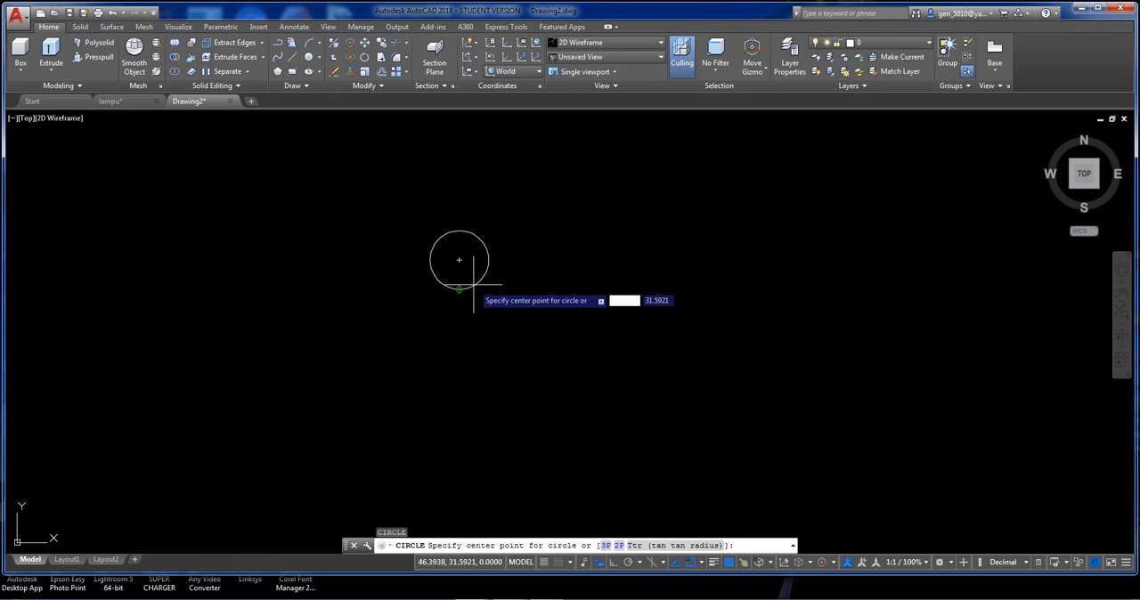
left_click(459, 260)
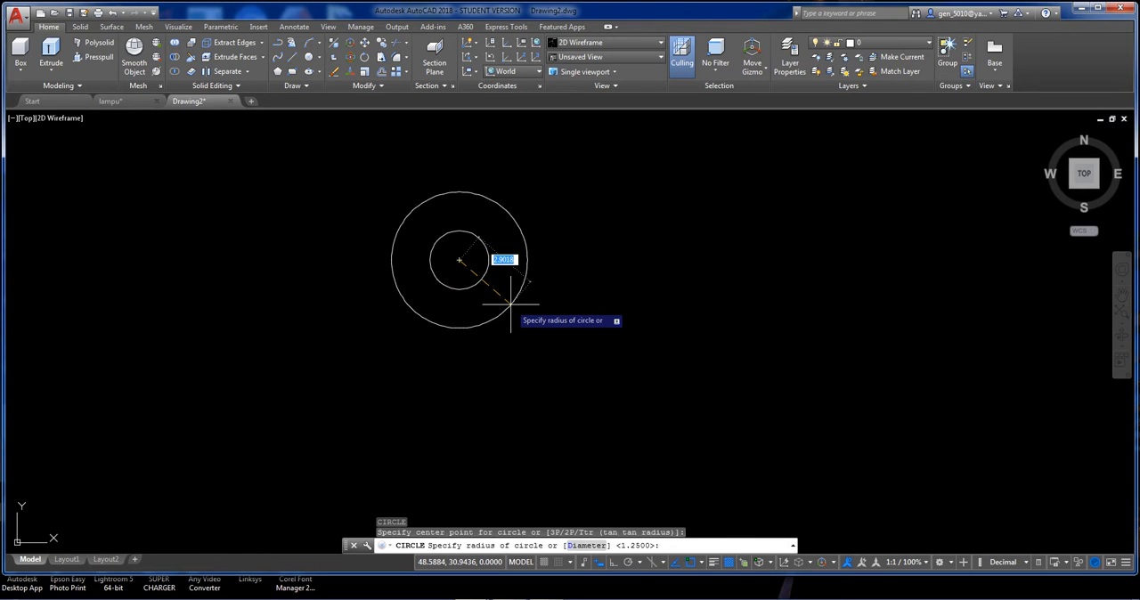
key("Return")
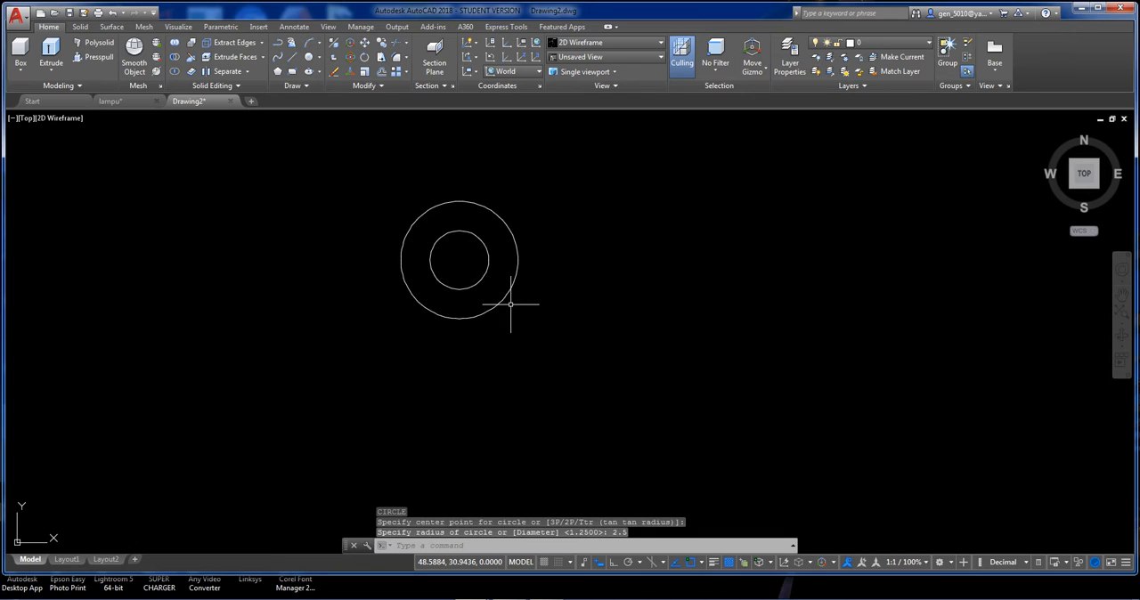
key("Return")
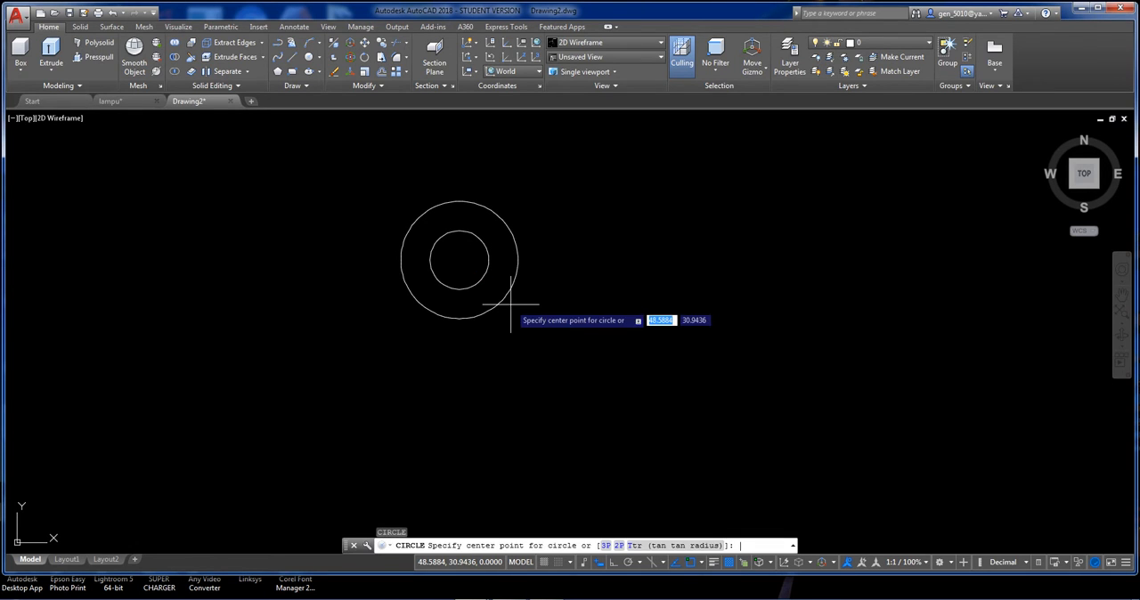
left_click(459, 260)
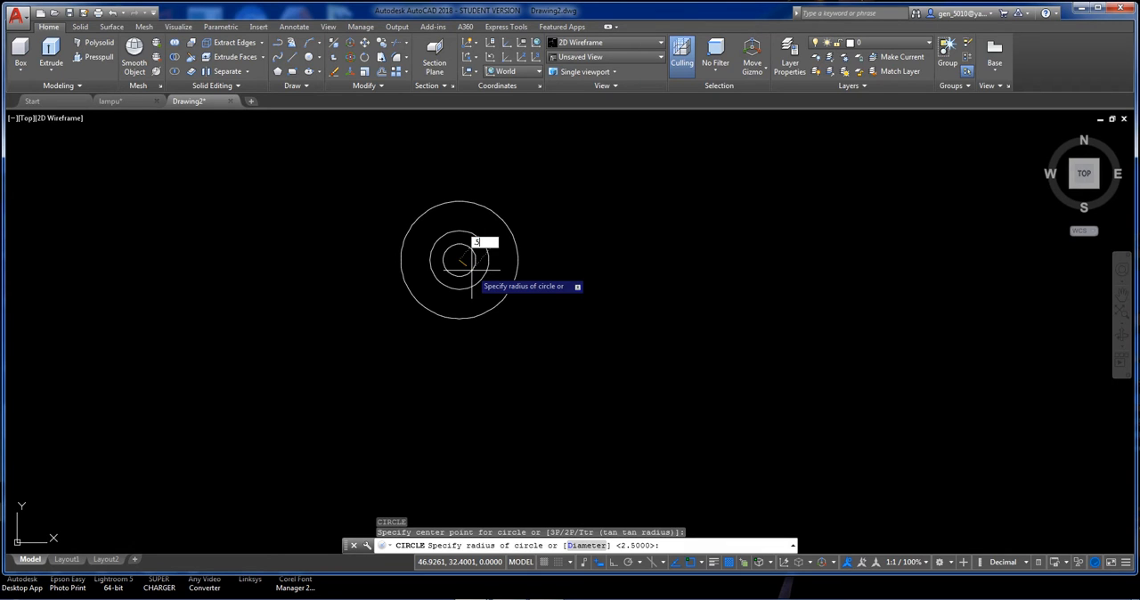
key("Return")
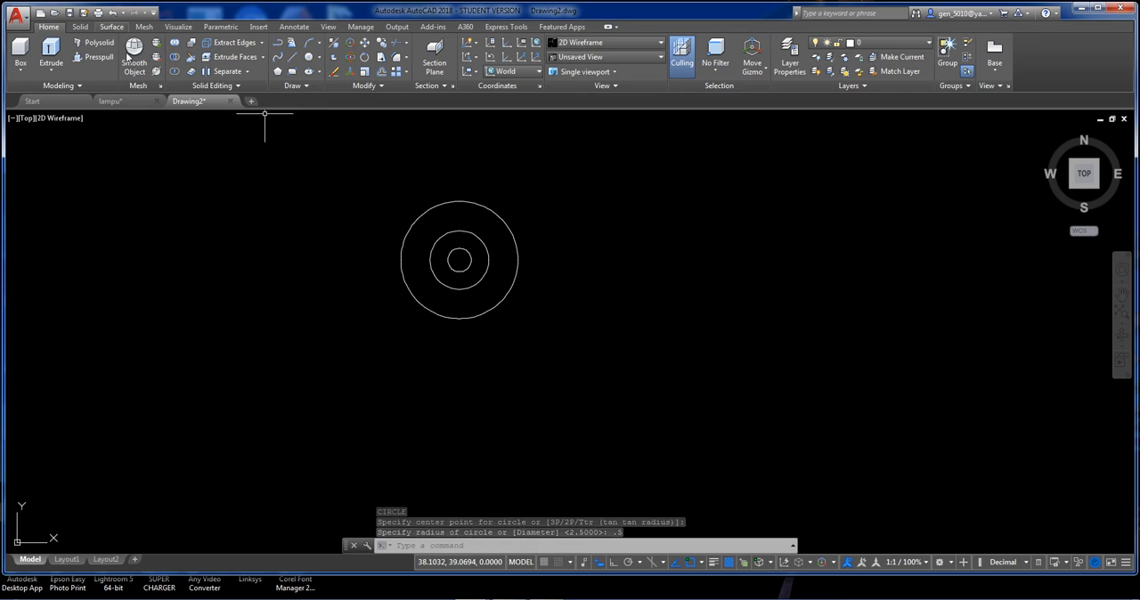
Draw an 8-sided polygon centred on the circles, inscribed in a circle with a radius of 7.5.
type("PO")
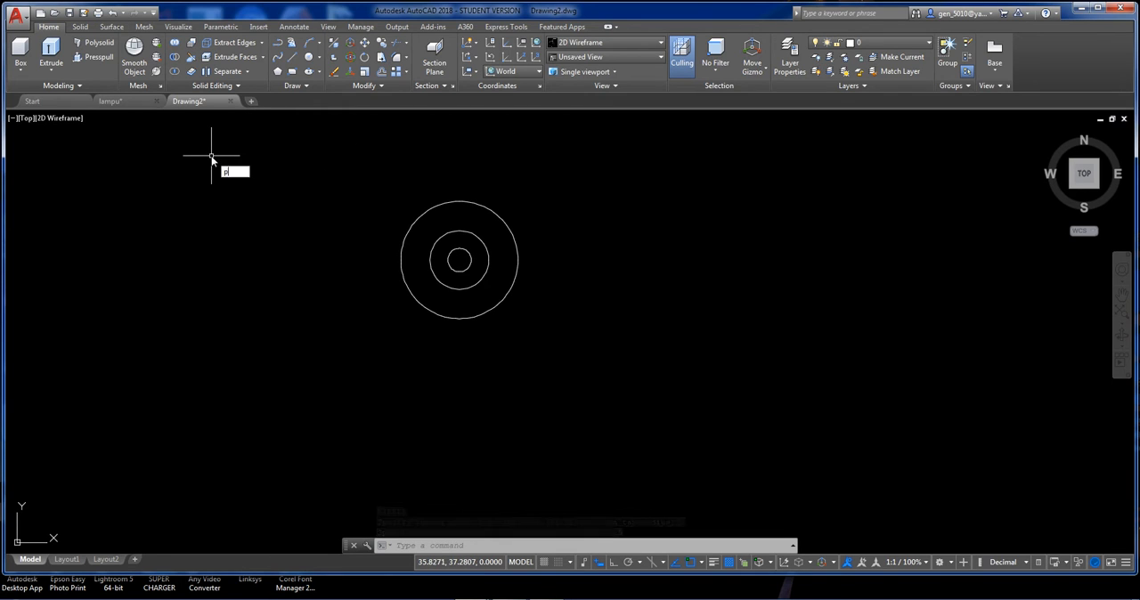
type("L")
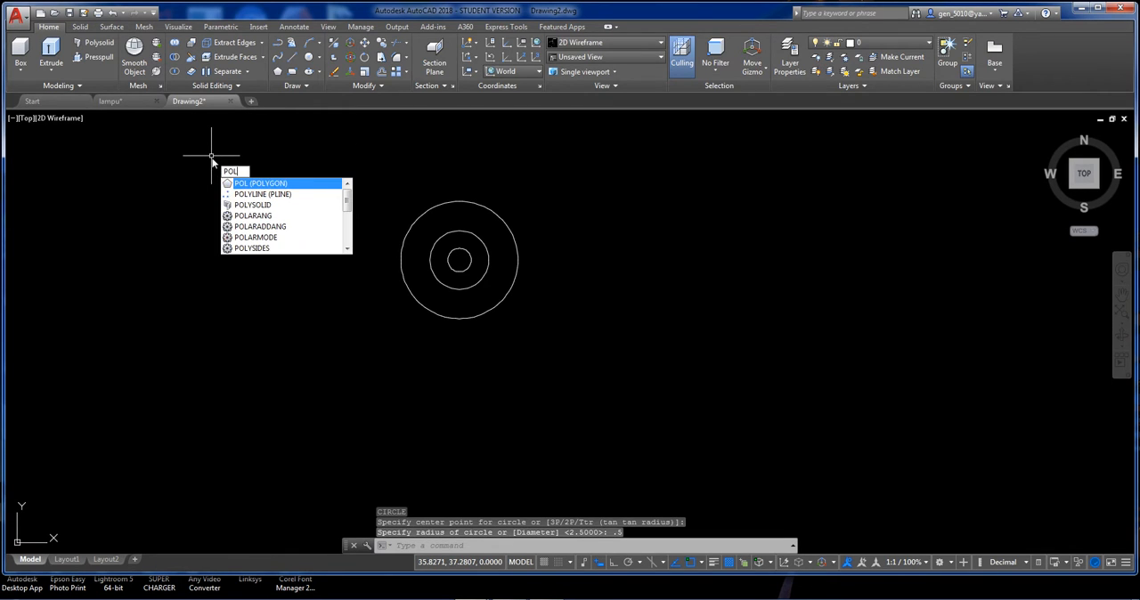
left_click(258, 185)
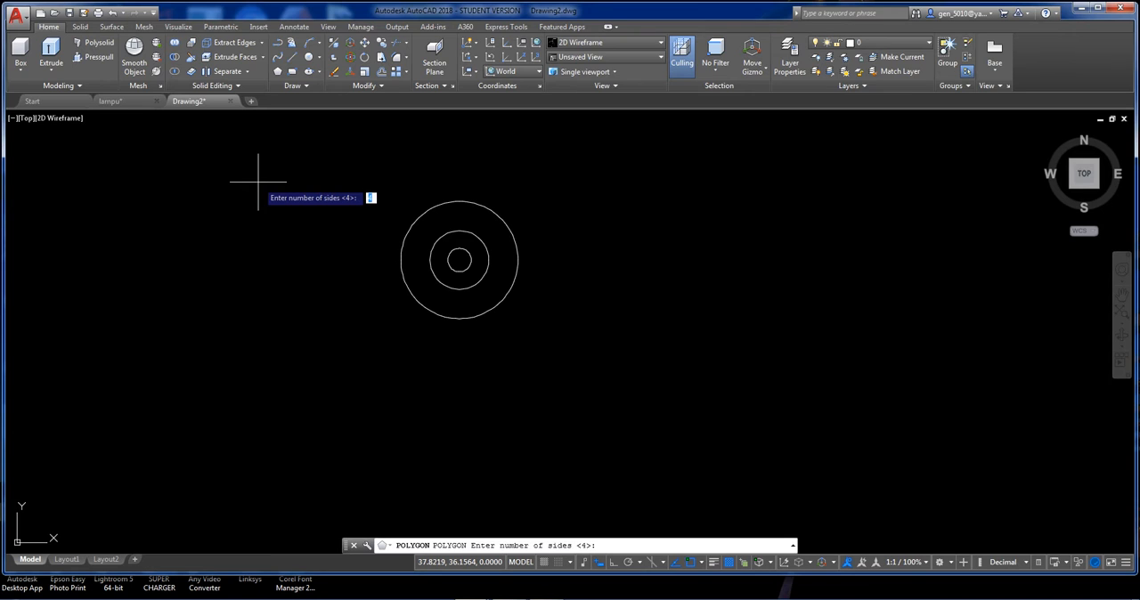
type("8")
key("Return")
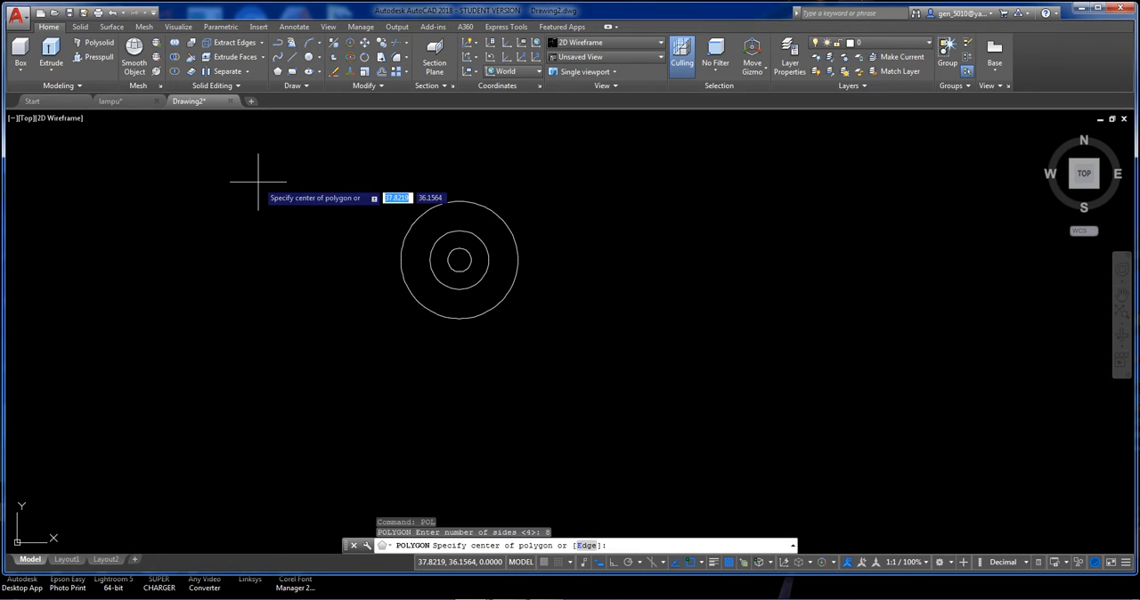
left_click(459, 260)
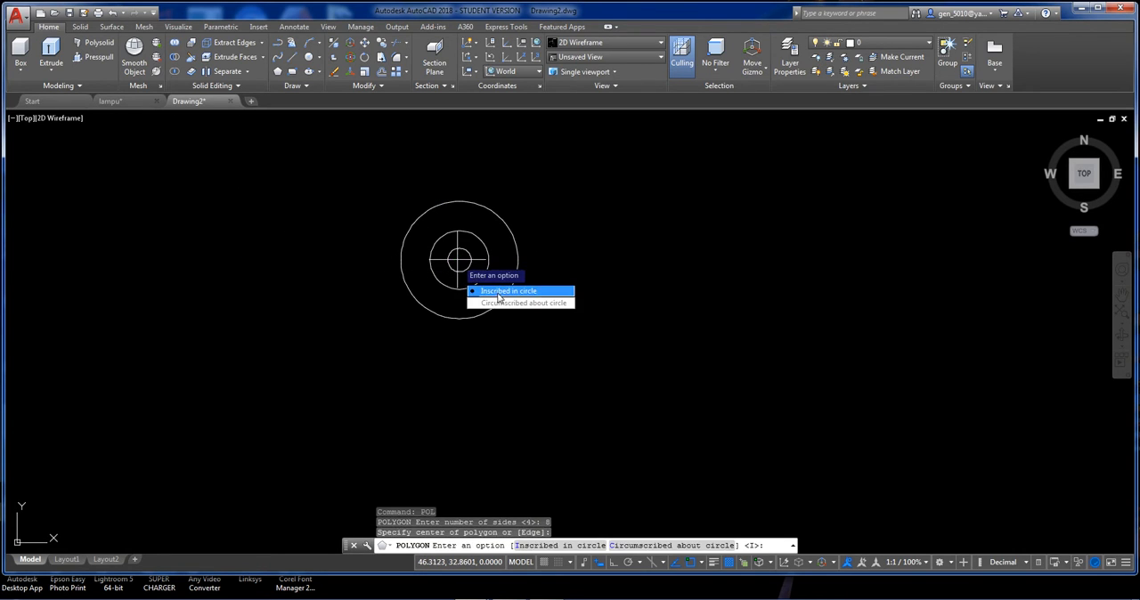
left_click(503, 294)
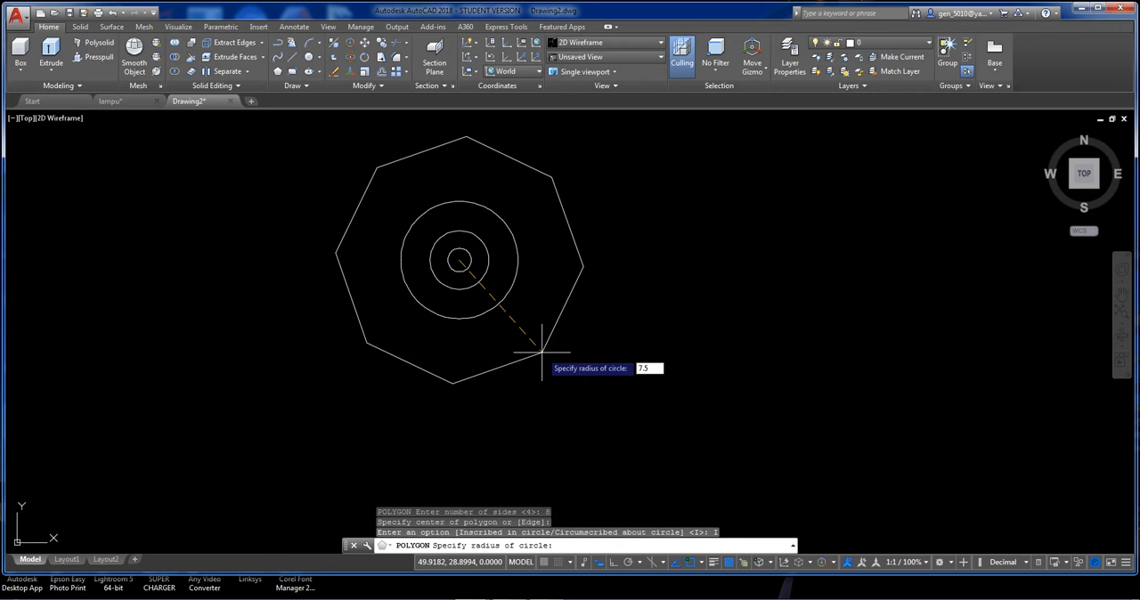
key("Return")
Draw a vertical line 0.5 long, going outward from the midpoint of the octagon's upper edge.
scroll(502, 374, "down", 2)
scroll(498, 286, "up", 2)
middle_click_drag(499, 286, 508, 344)
type("l")
key("Return")
left_click(461, 220)
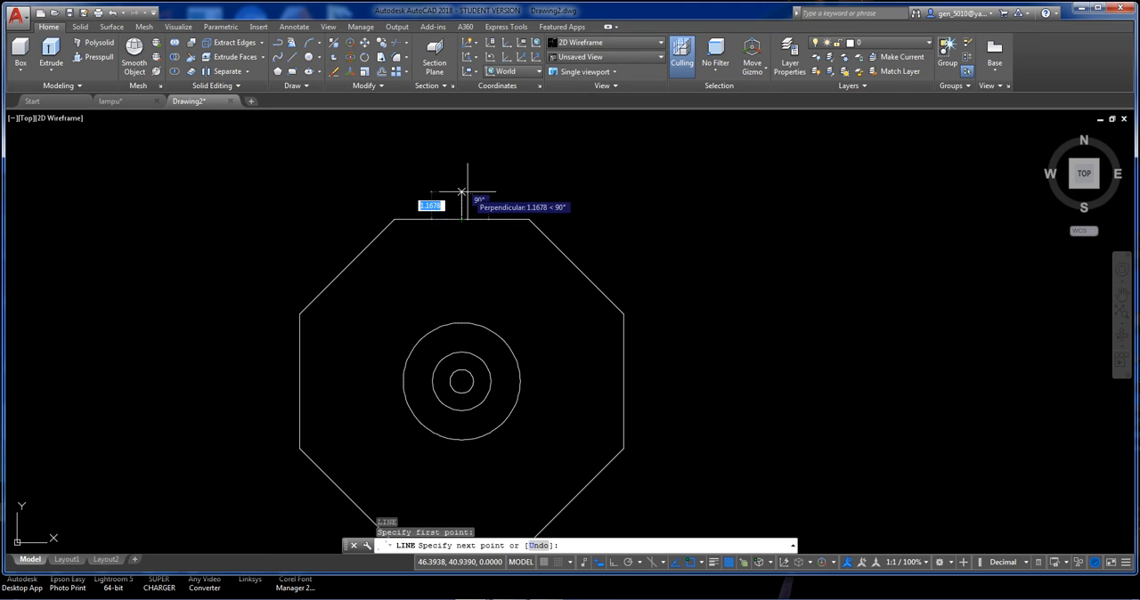
type(".5")
key("Return")
Draw a circle with a radius of about 2.7, centred directly below the short line and passing through its upper end.
key("Return")
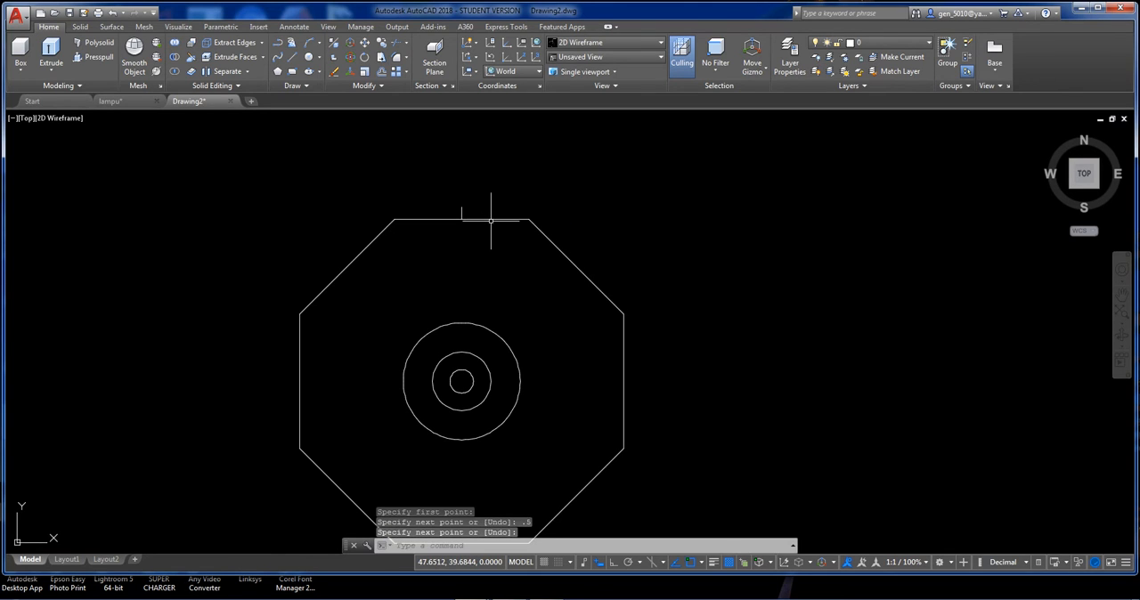
type("c")
key("Return")
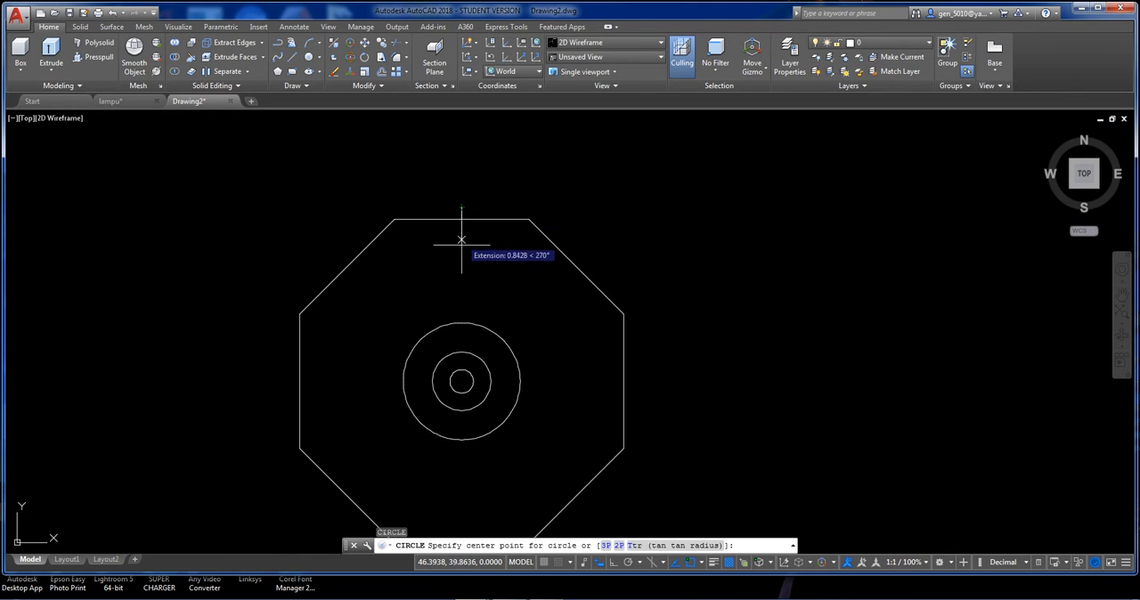
left_click(462, 270)
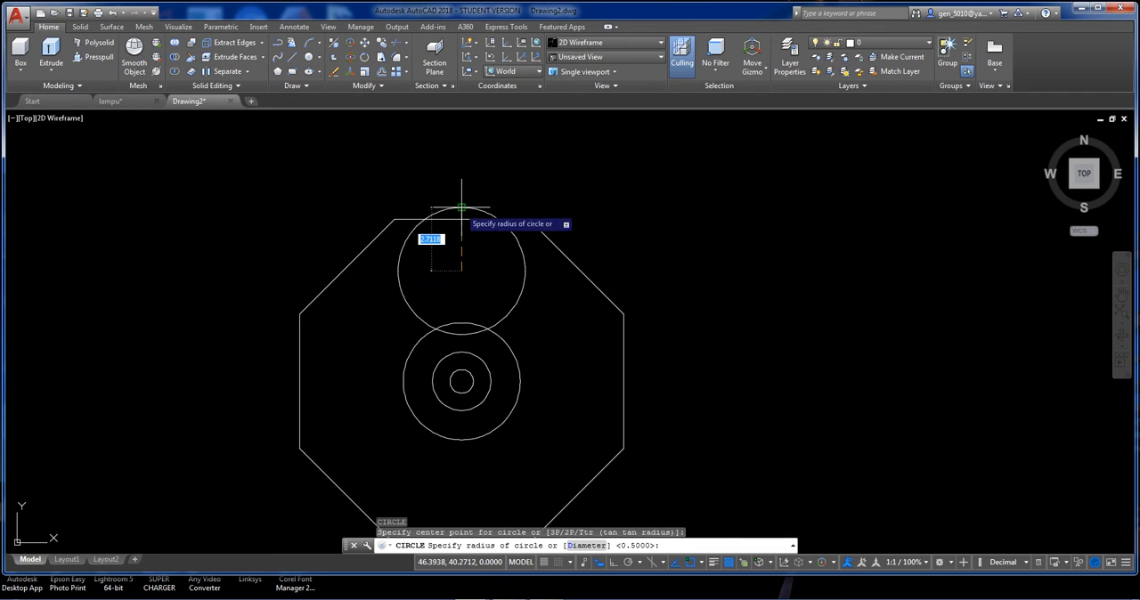
left_click(461, 208)
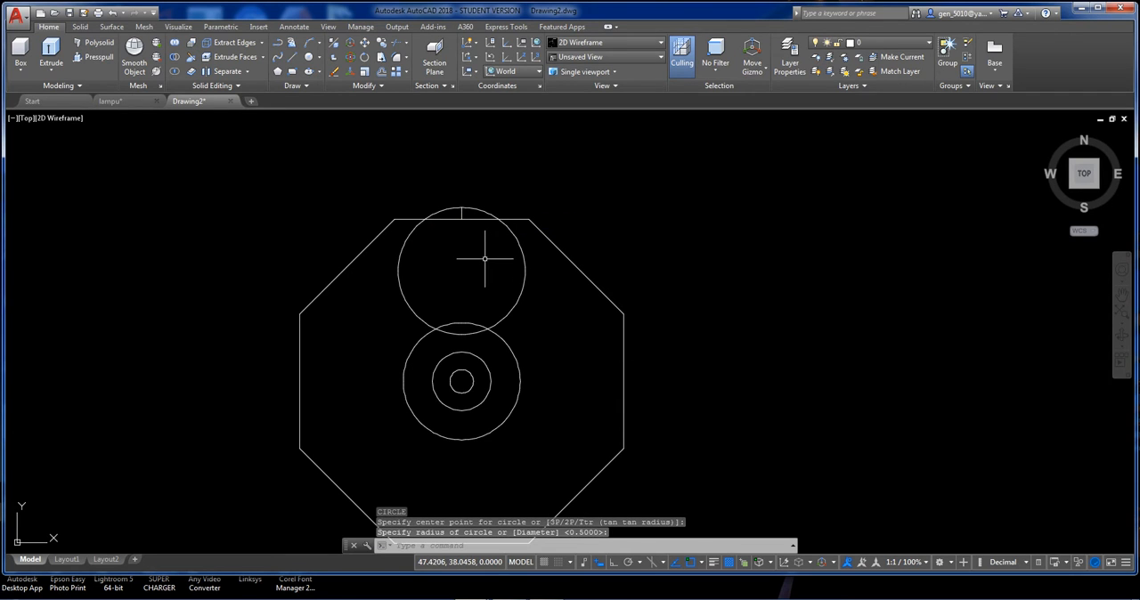
Trim the part of the upper circle inside the octagon, using the octagon as the cutting edge.
type("tr")
key("Return")
left_click(466, 218)
key("Return")
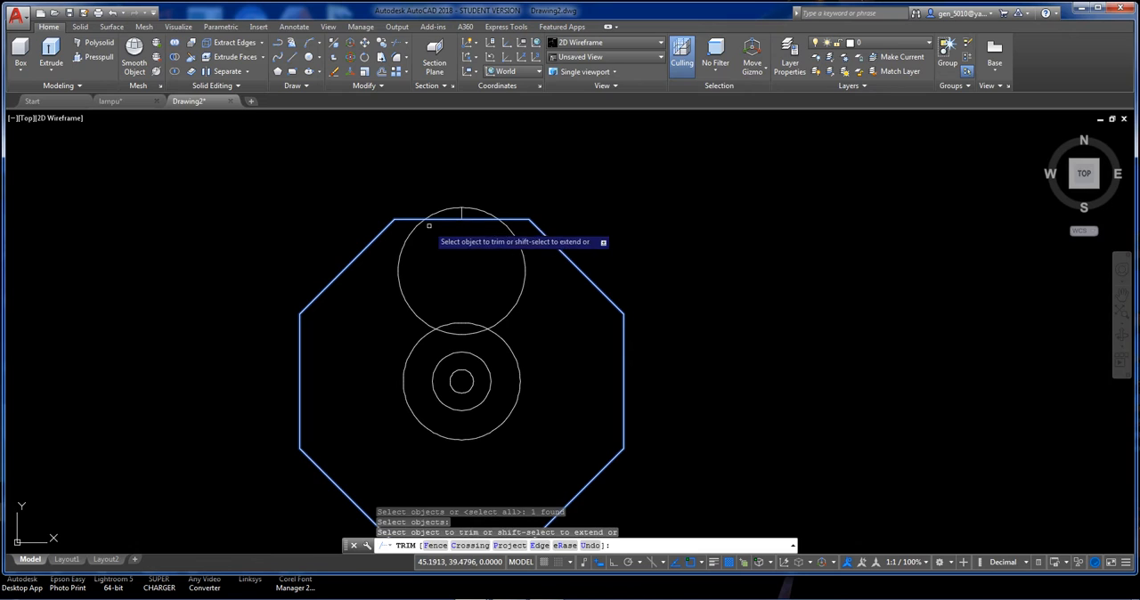
left_click(417, 226)
key("Return")
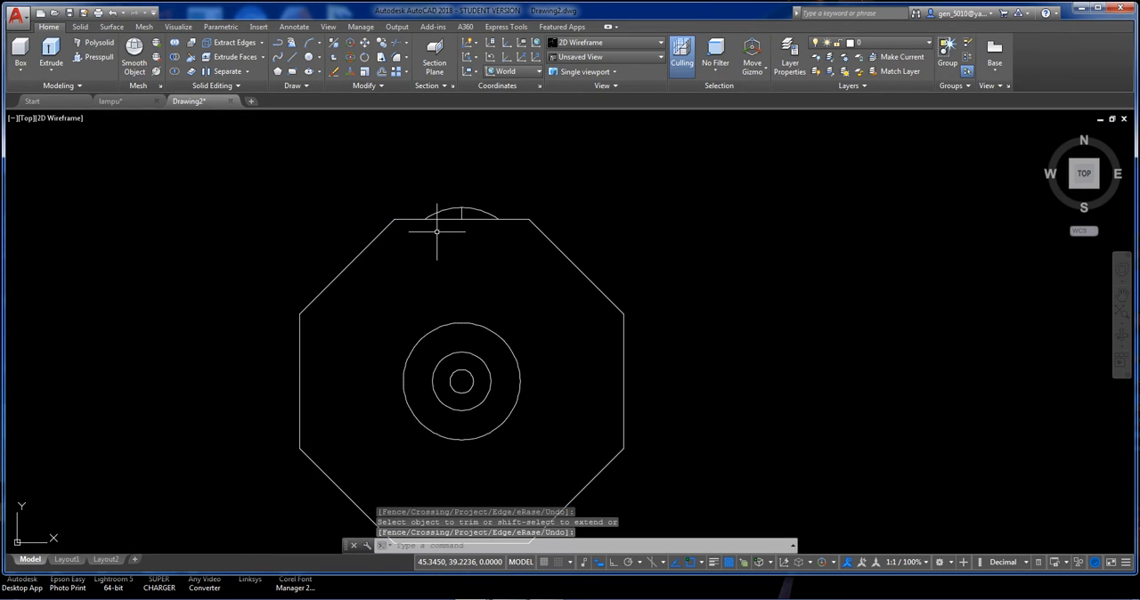
Create a polar array of 8 items from the arc above the octagon's upper edge, around the centre of the concentric circles.
type("ar")
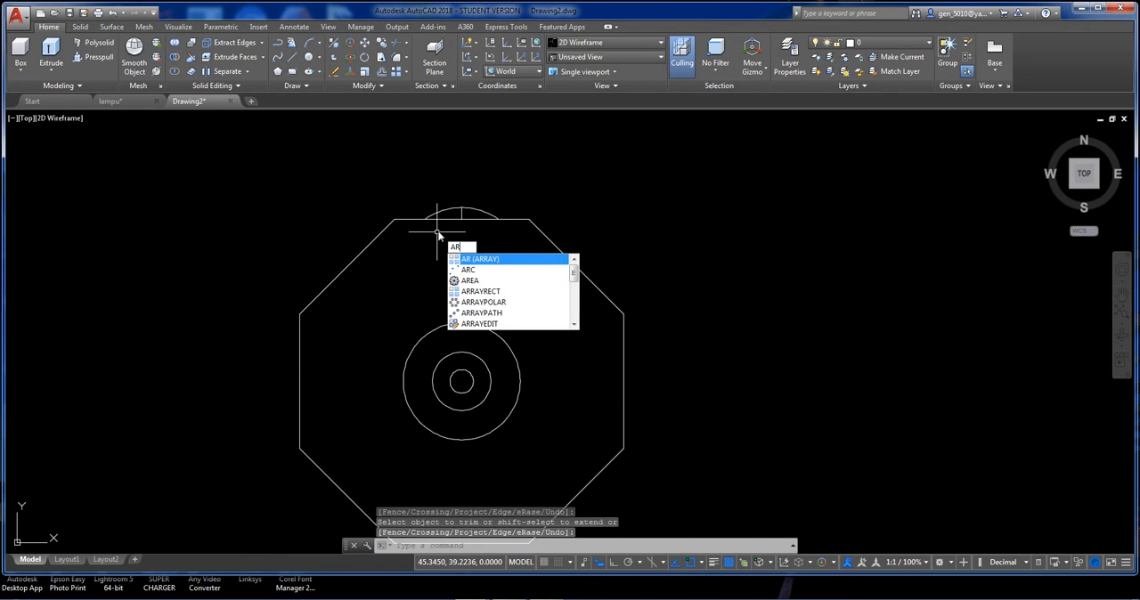
key("Return")
left_click(445, 213)
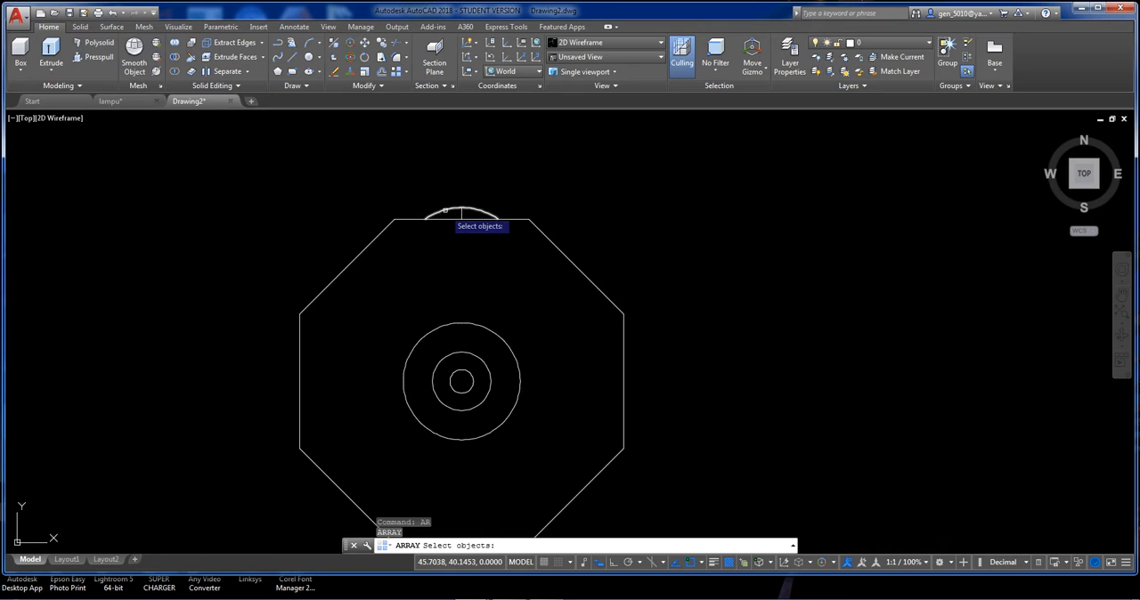
key("Return")
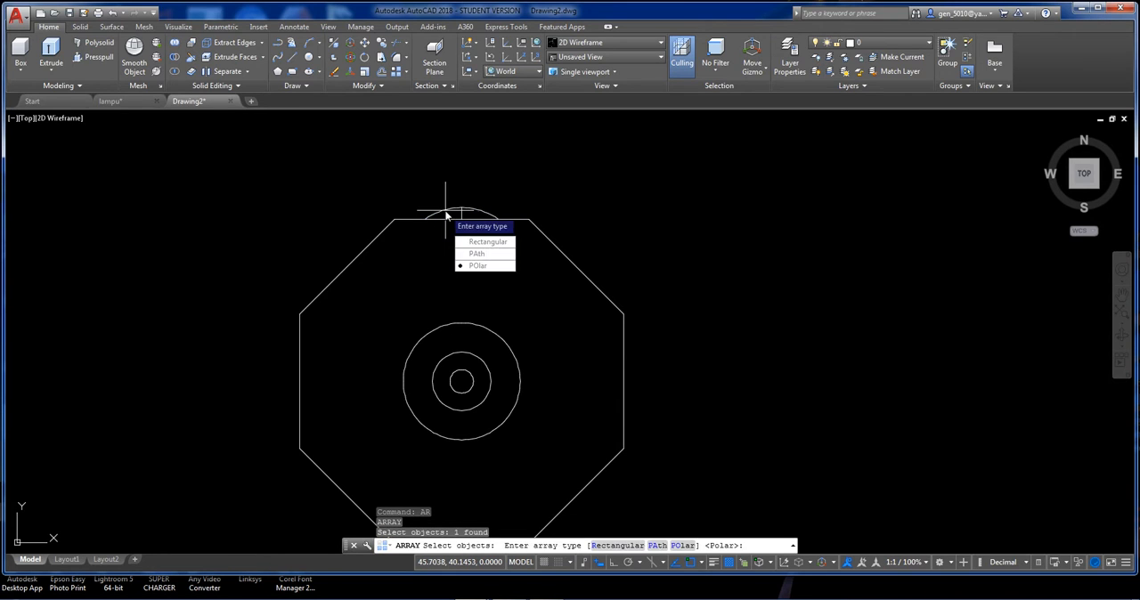
left_click(487, 266)
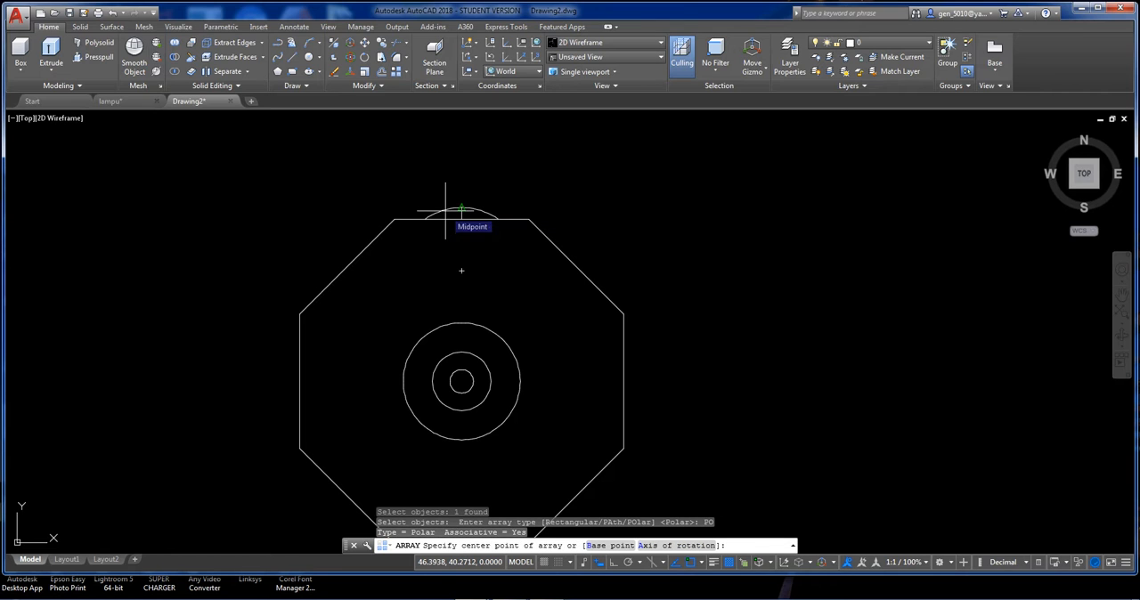
middle_click_drag(442, 215, 438, 158)
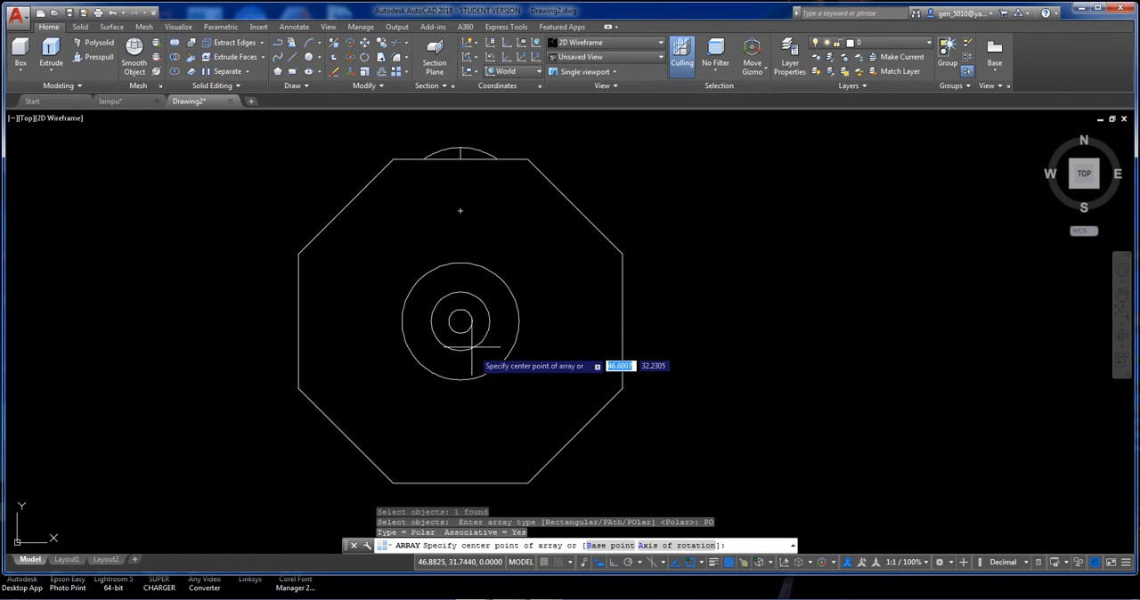
left_click(461, 321)
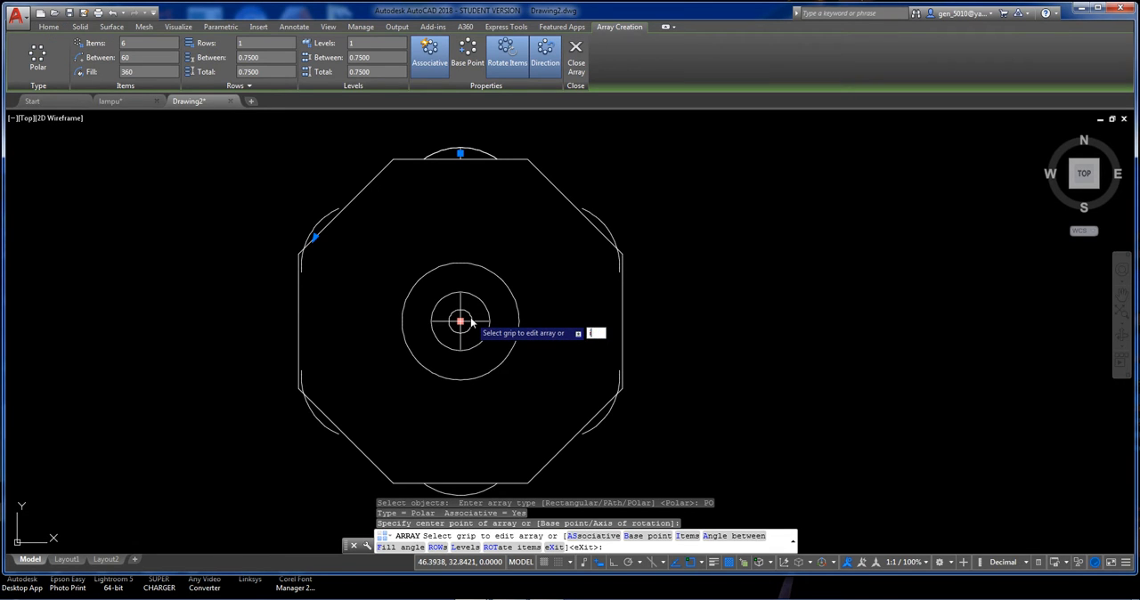
type("i")
key("Return")
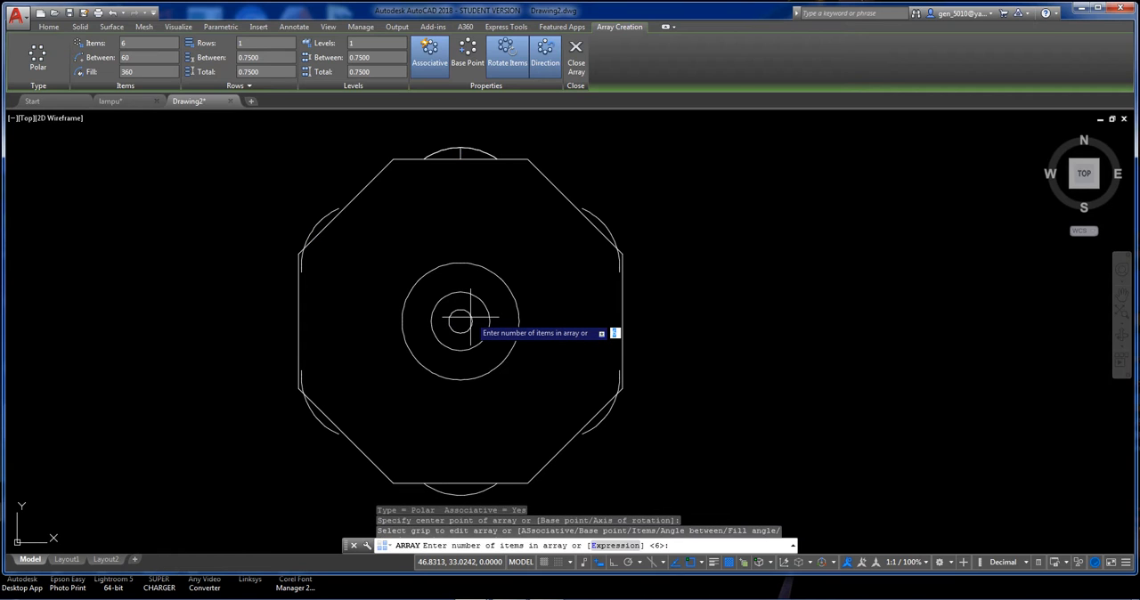
type("8")
key("Return")
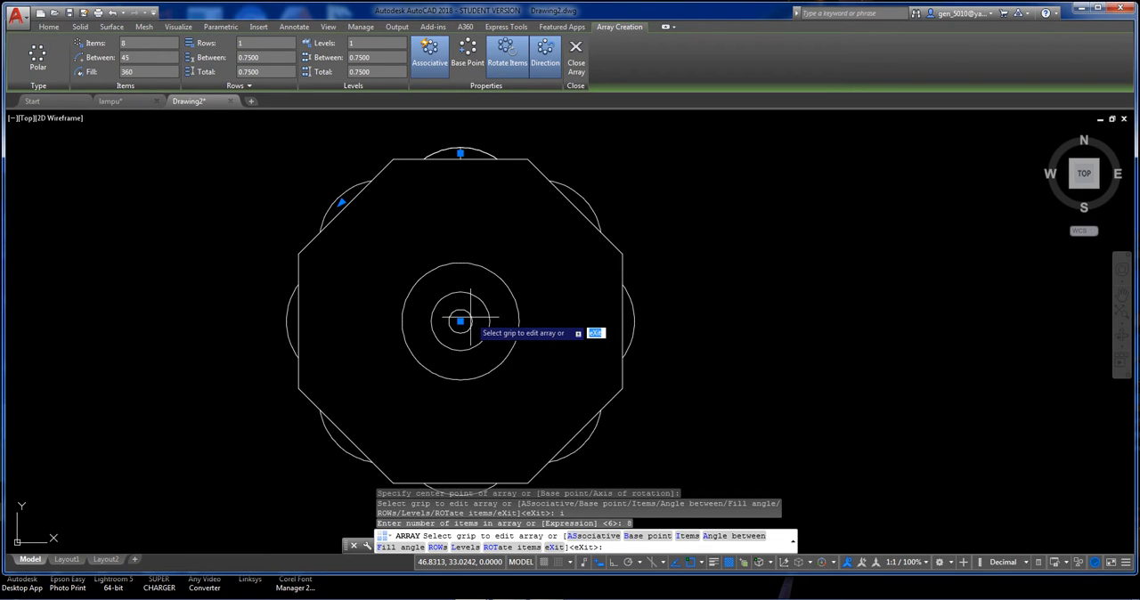
key("Return")
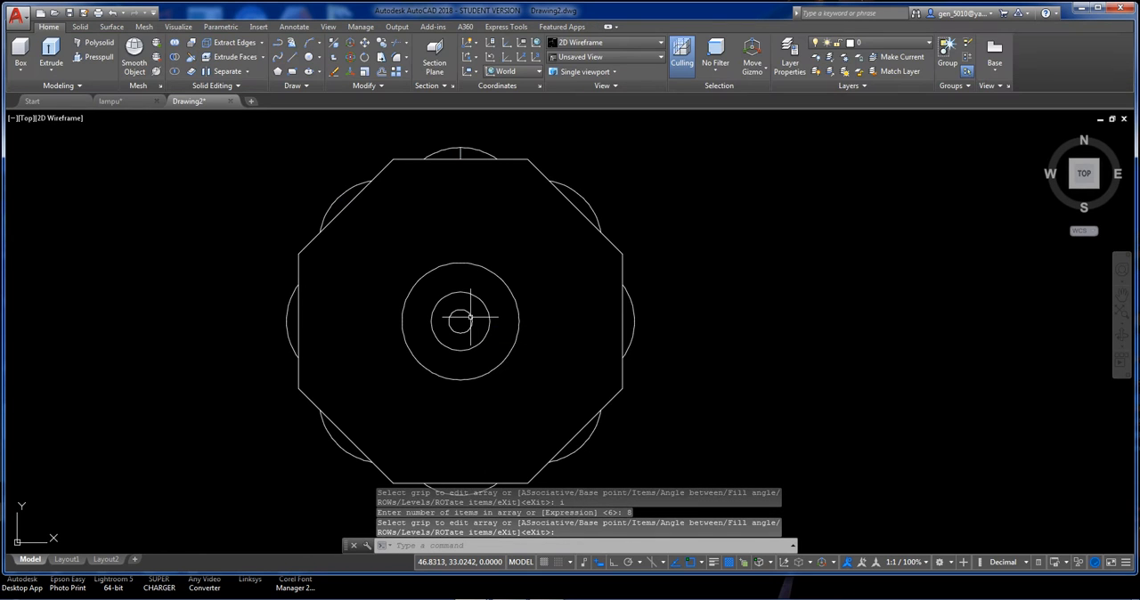
Trim away the eight octagon edge segments lying inside the arrayed arcs, using all objects as cutting edges.
type("t")
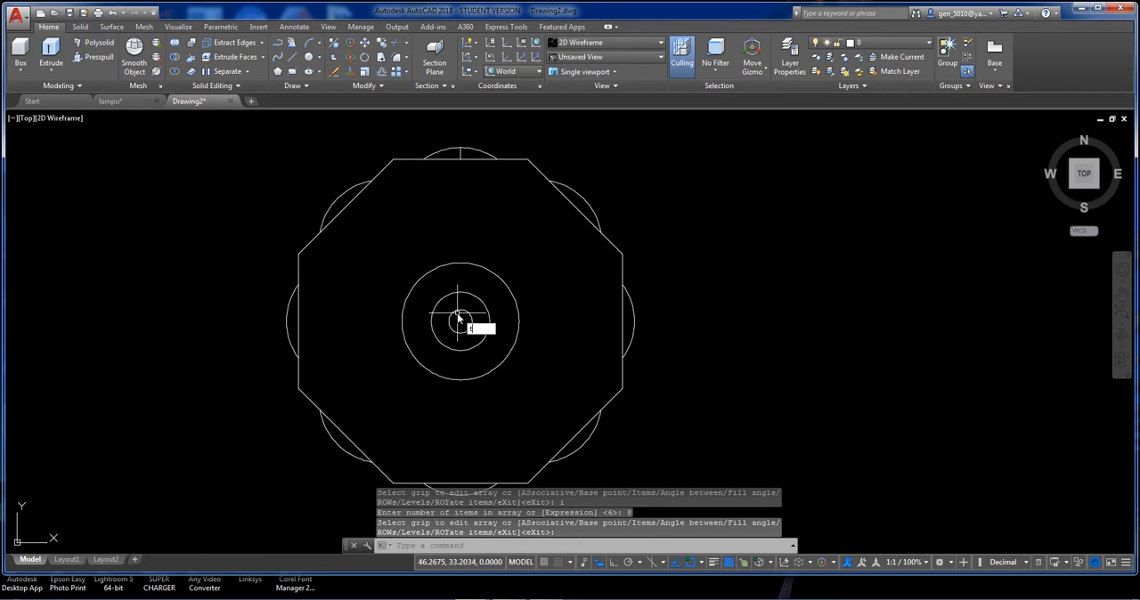
type("r")
key("Return")
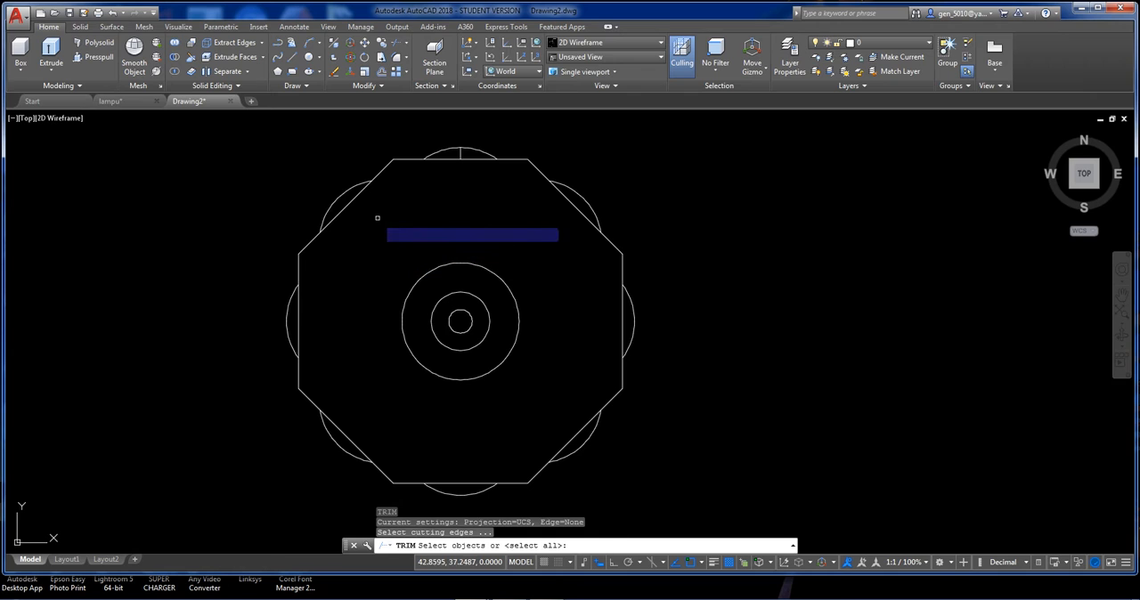
key("Return")
left_click(351, 204)
left_click(298, 315)
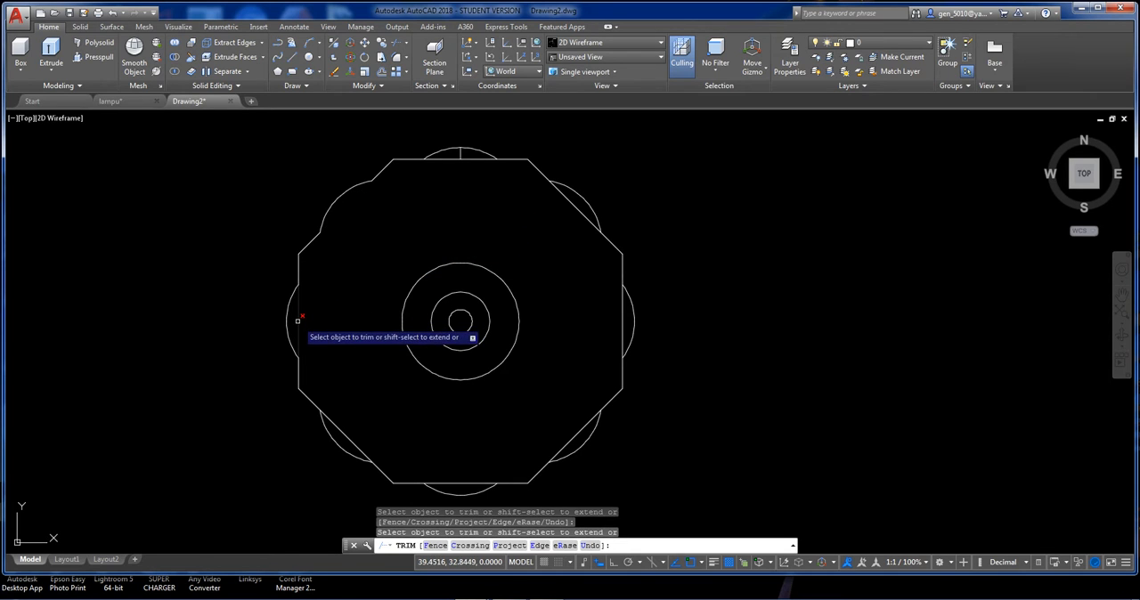
left_click(332, 424)
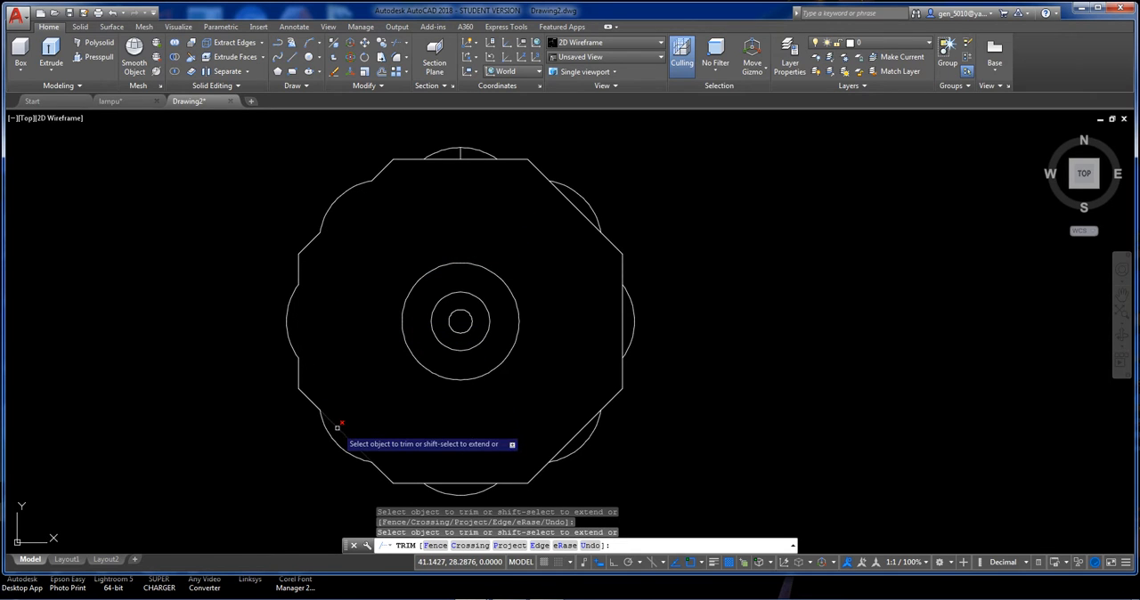
left_click(459, 483)
left_click(572, 435)
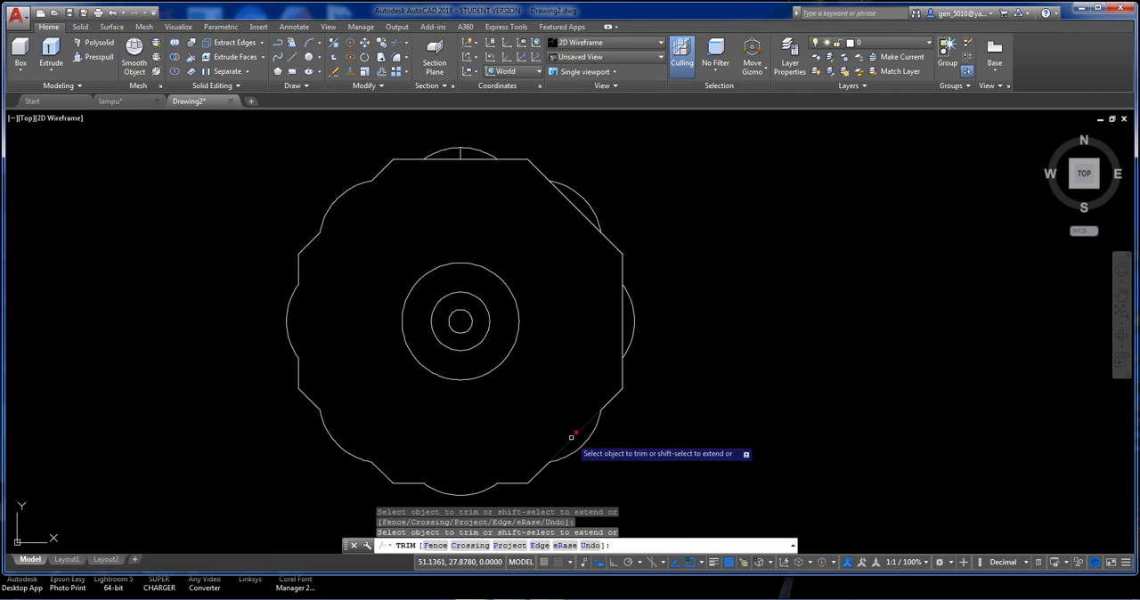
left_click(625, 335)
left_click(594, 258)
left_click(591, 225)
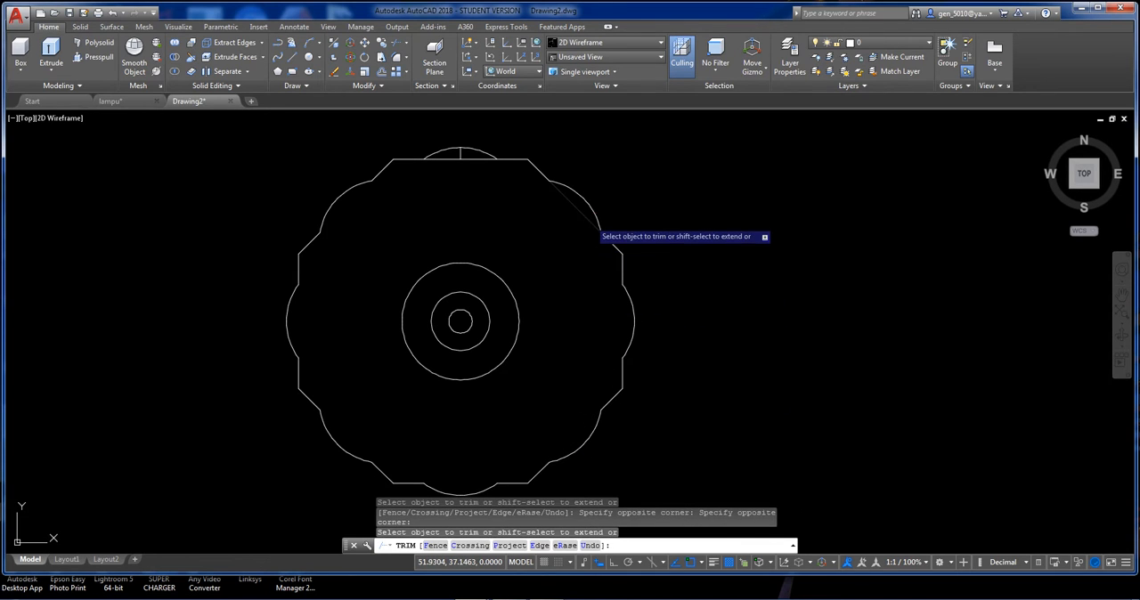
left_click(485, 158)
Erase the short vertical line under the uppermost arc of the scalloped outline.
left_click(457, 150)
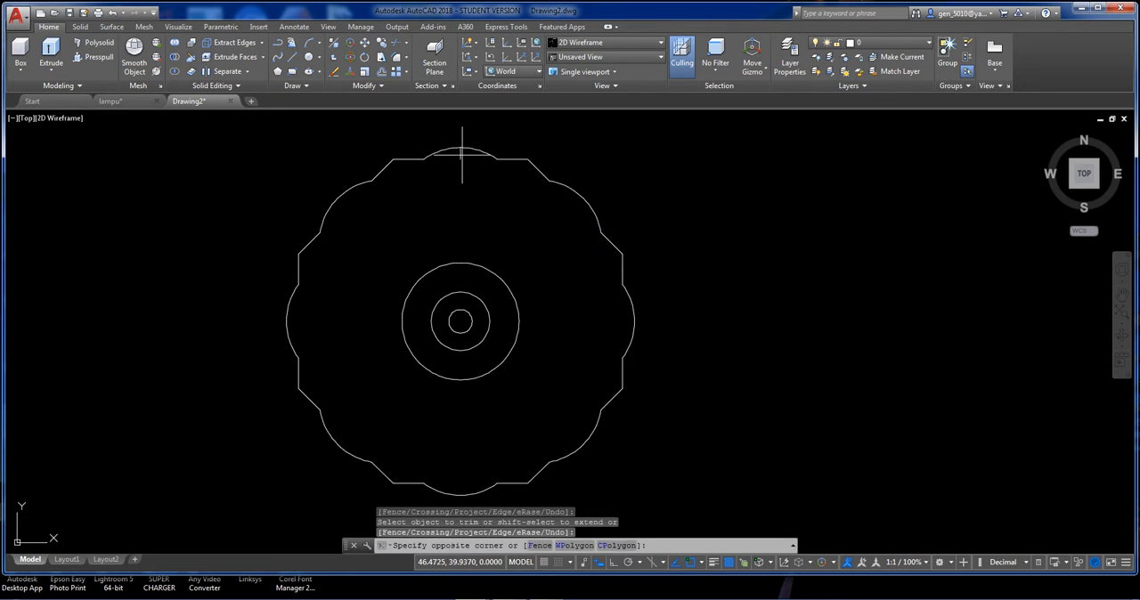
left_click(442, 157)
key("Delete")
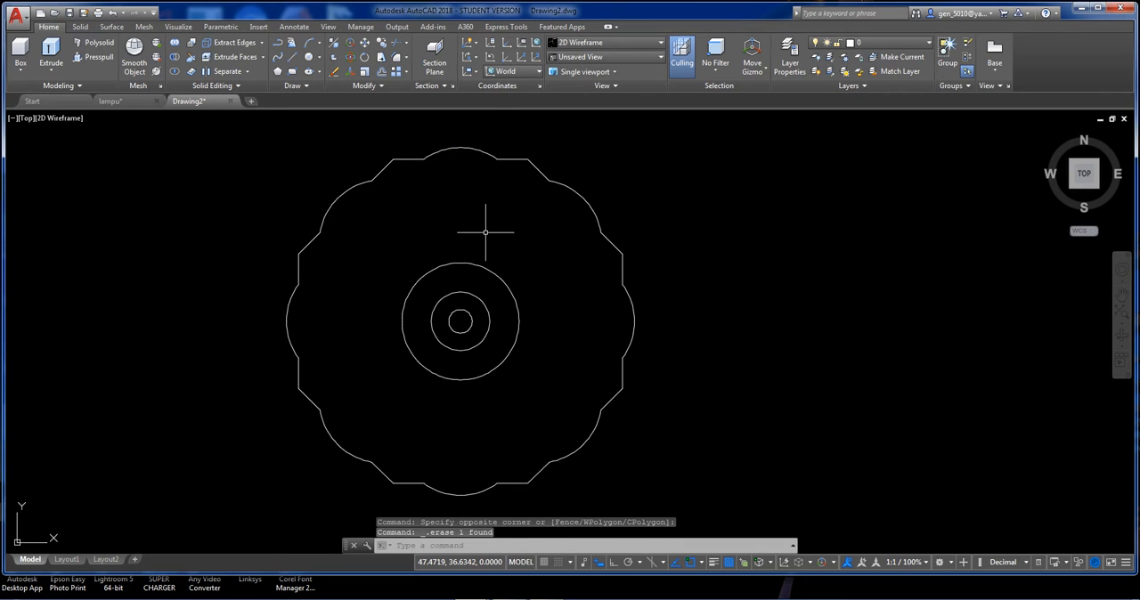
Explode the polar array of arcs around the octagon into separate arcs.
left_click(437, 153)
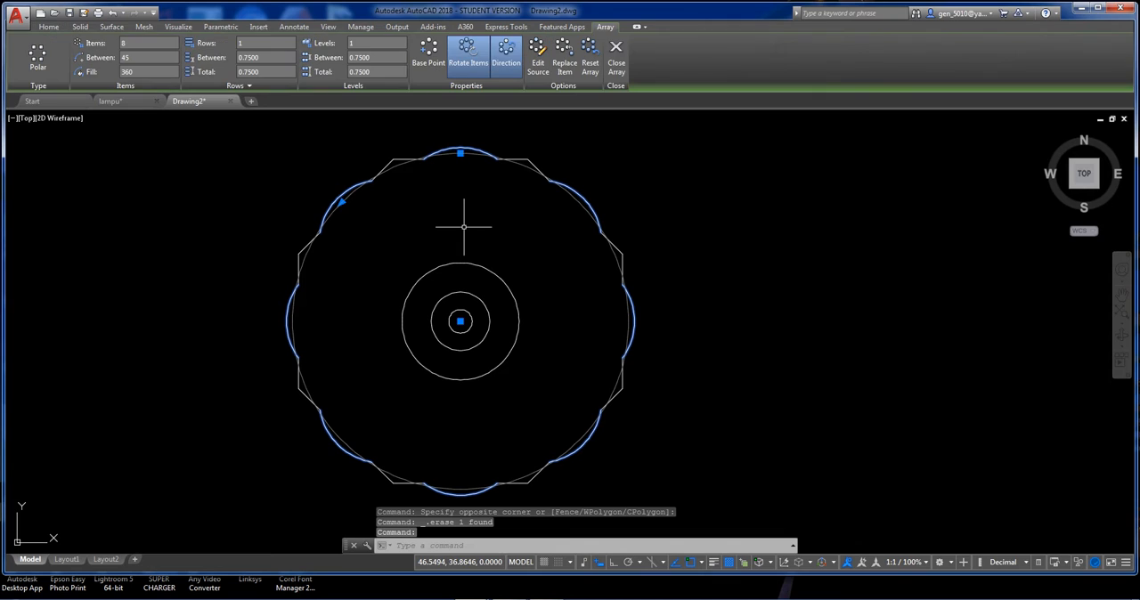
key("Escape")
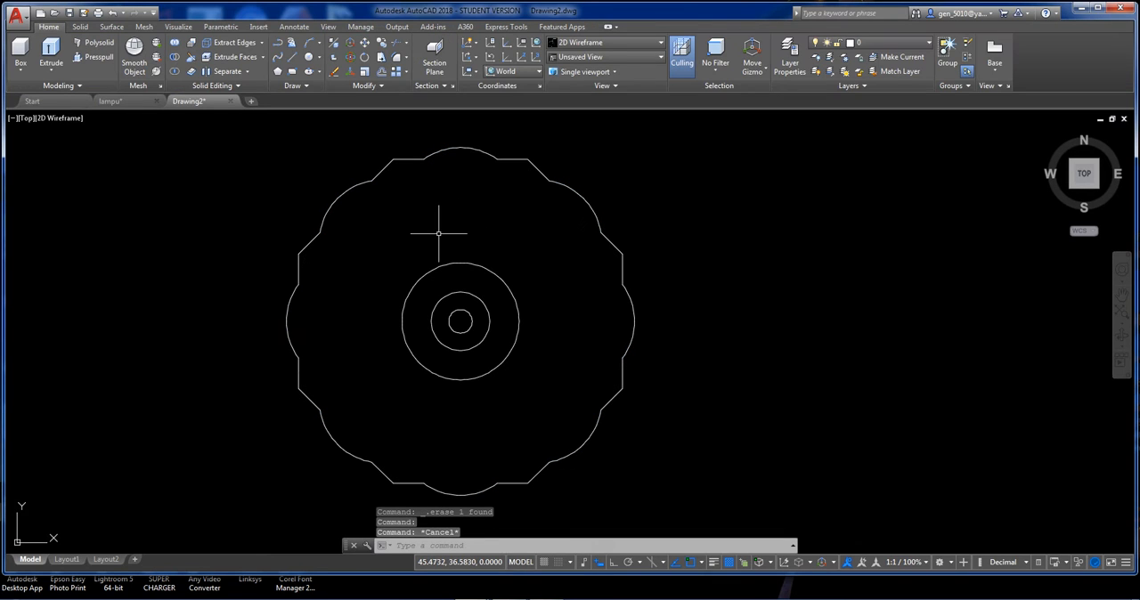
key("Down")
key("Down")
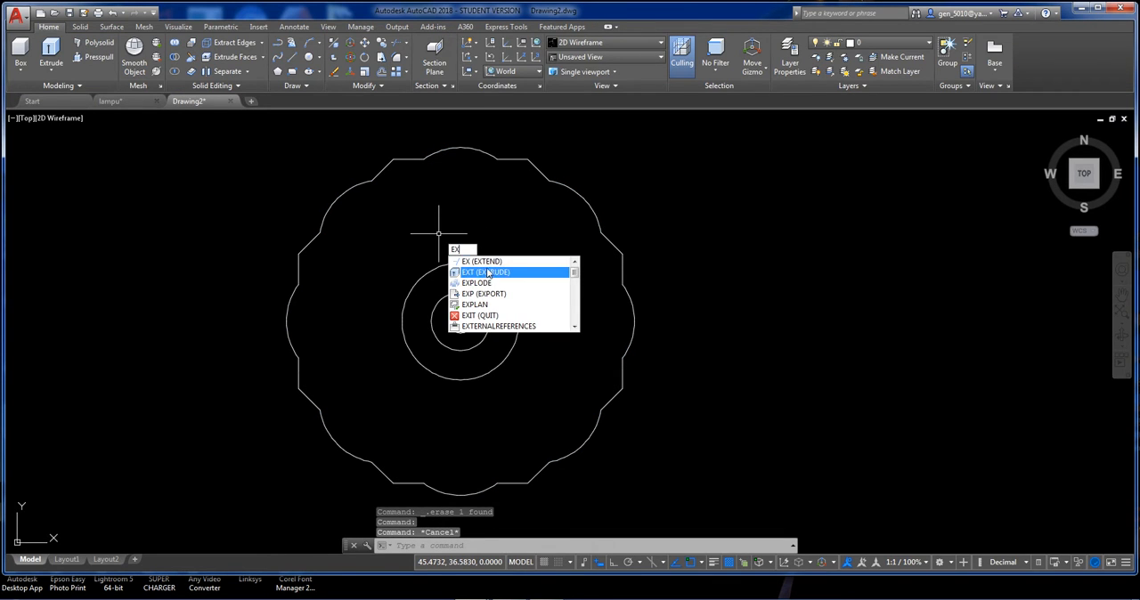
key("Return")
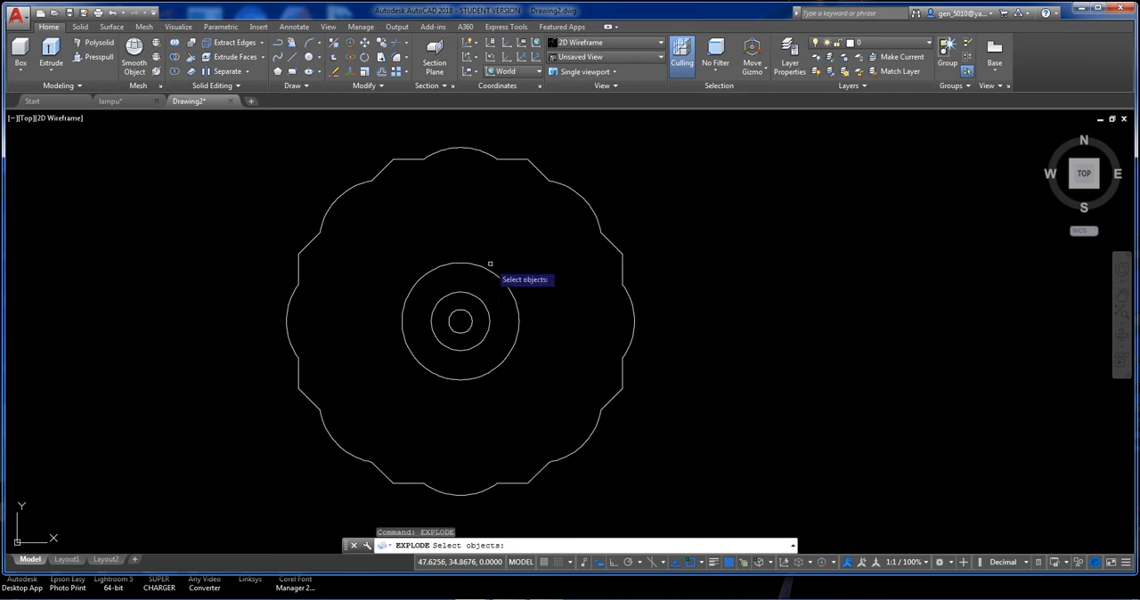
left_click(471, 150)
key("Return")
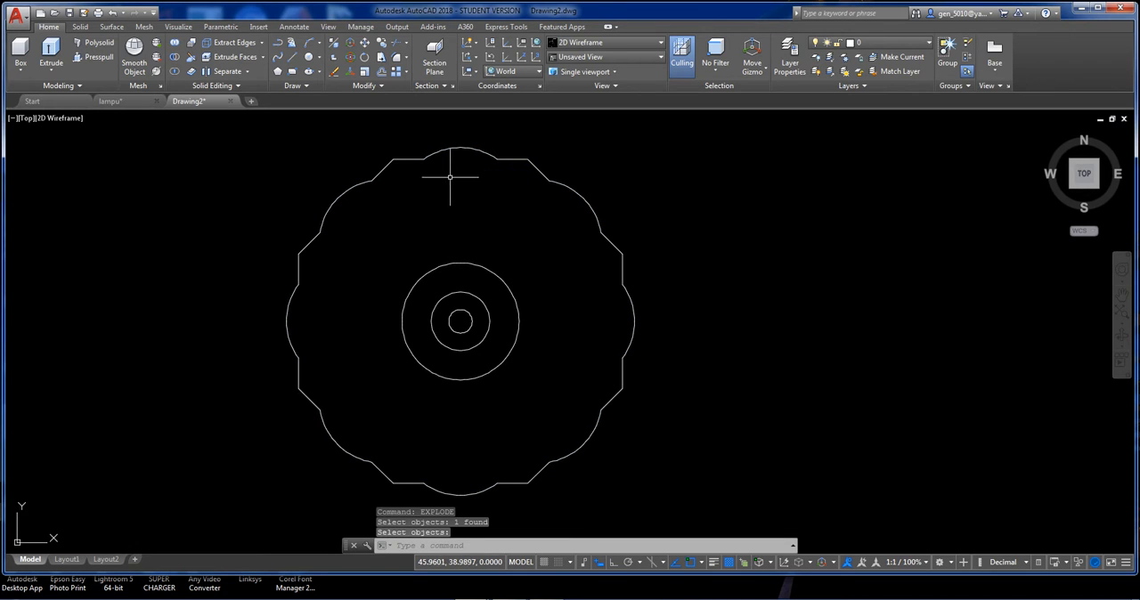
Join all the arcs and straight segments of the scalloped outline into one closed polyline.
type("j")
key("Return")
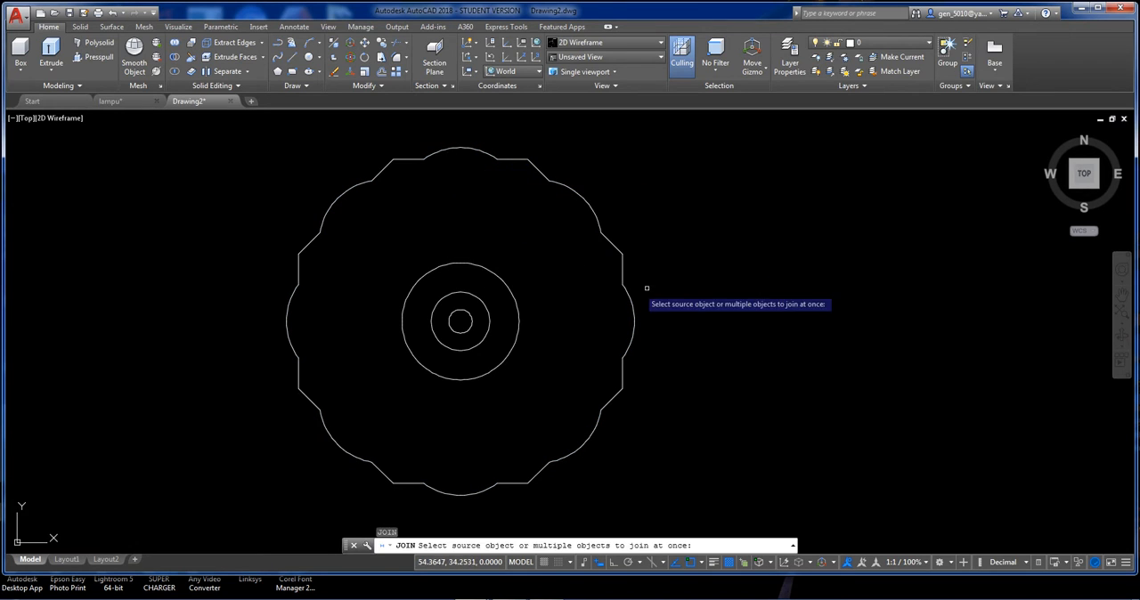
left_click(671, 257)
left_click(555, 222)
left_click(364, 140)
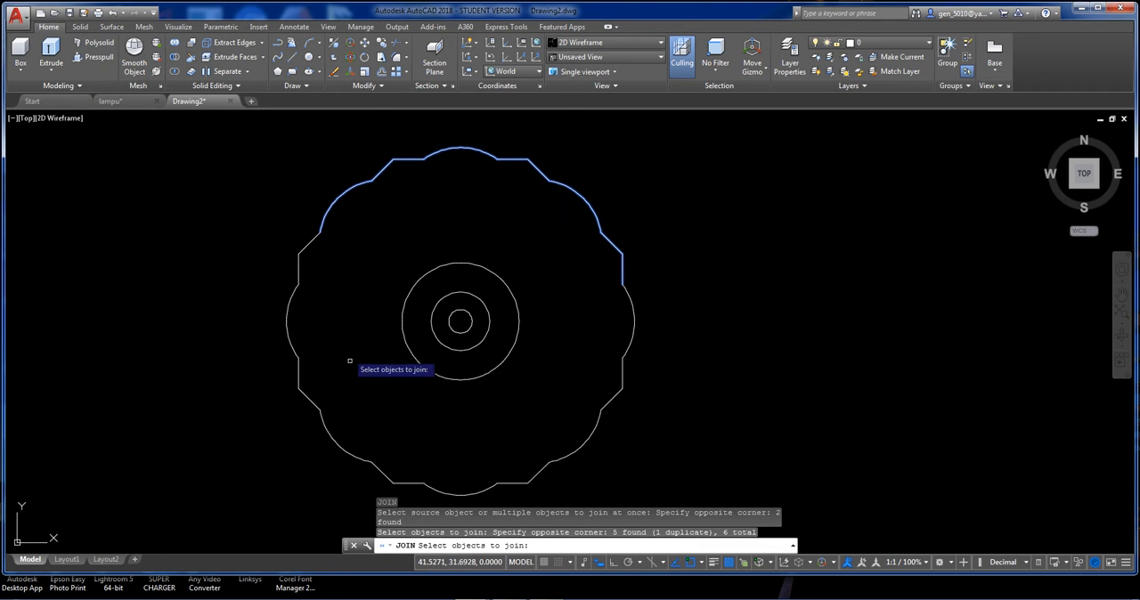
left_click(357, 413)
left_click(276, 253)
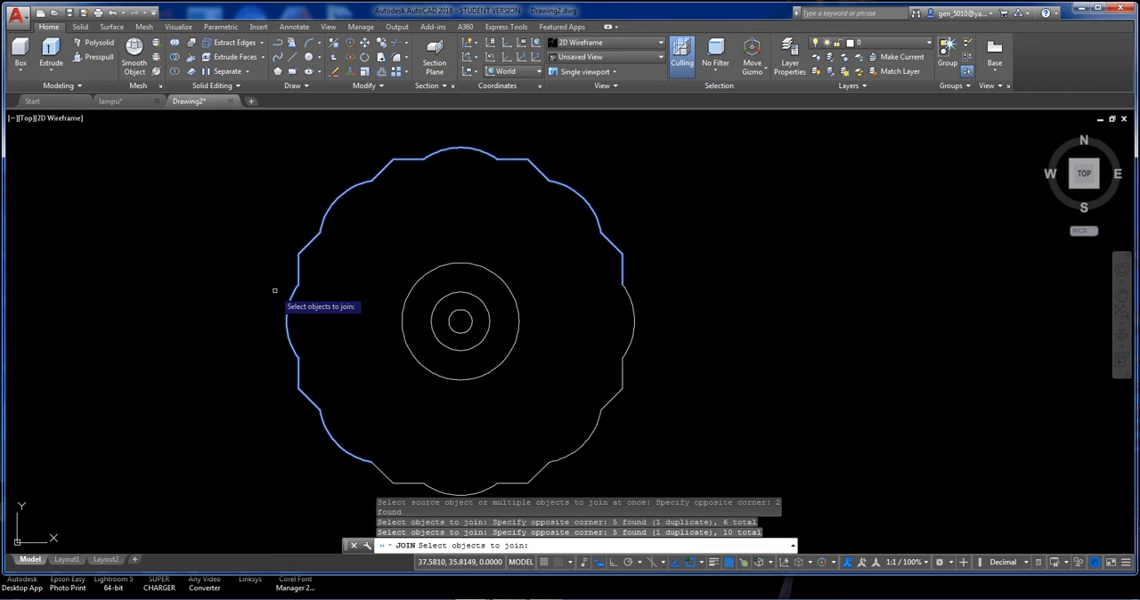
left_click(651, 472)
left_click(337, 395)
left_click(526, 493)
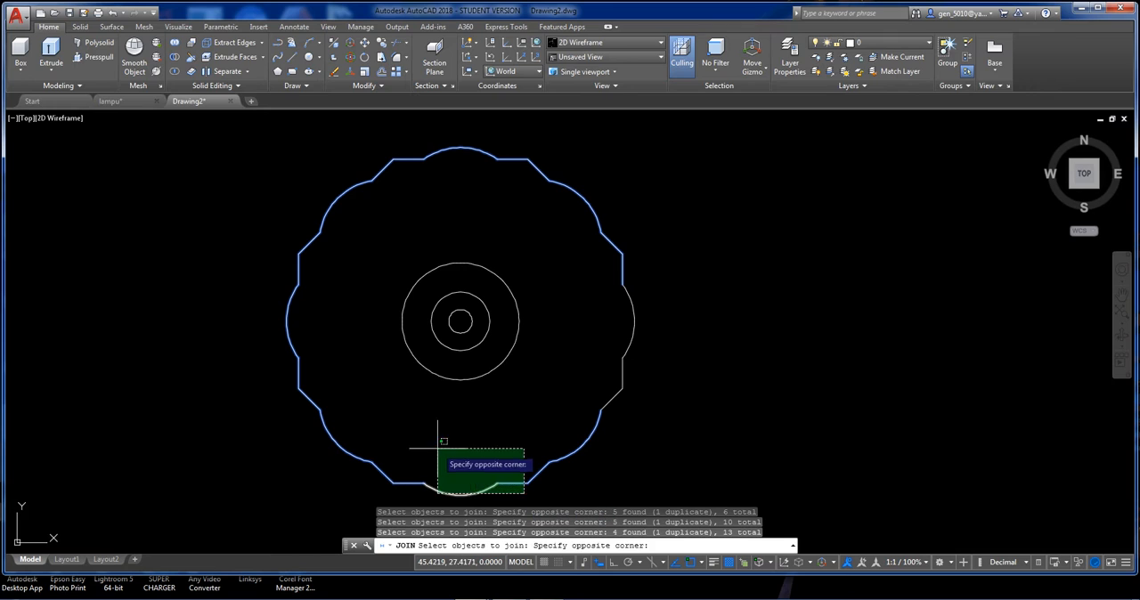
left_click(435, 436)
left_click(658, 425)
left_click(613, 277)
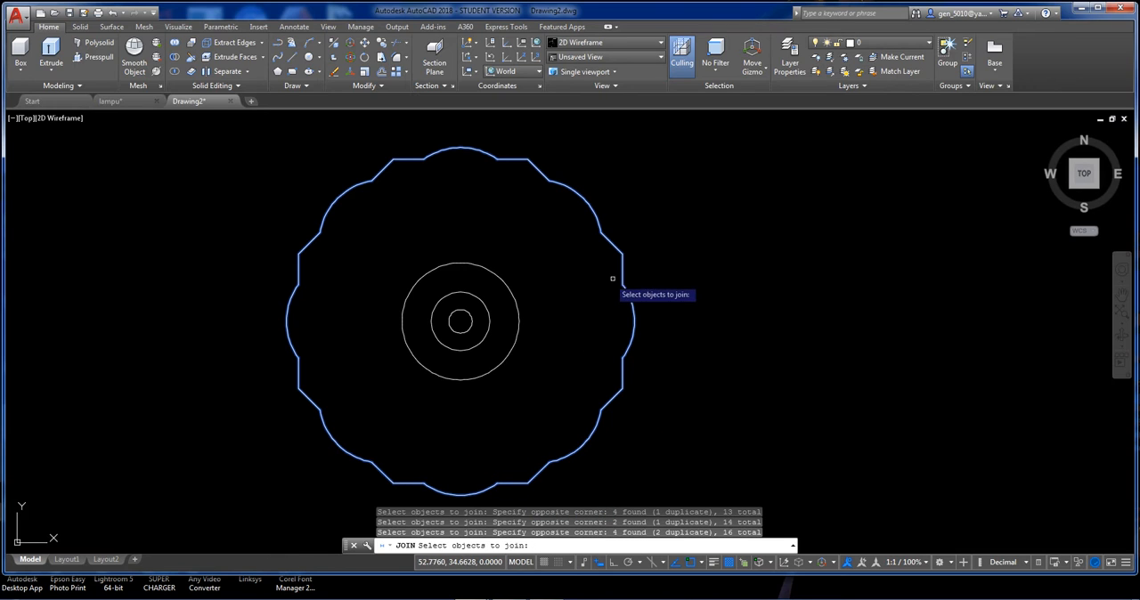
key("Return")
Create a copy of the scalloped polyline scaled by 0.5 about the centre of the concentric circles.
mouse_move(626, 288)
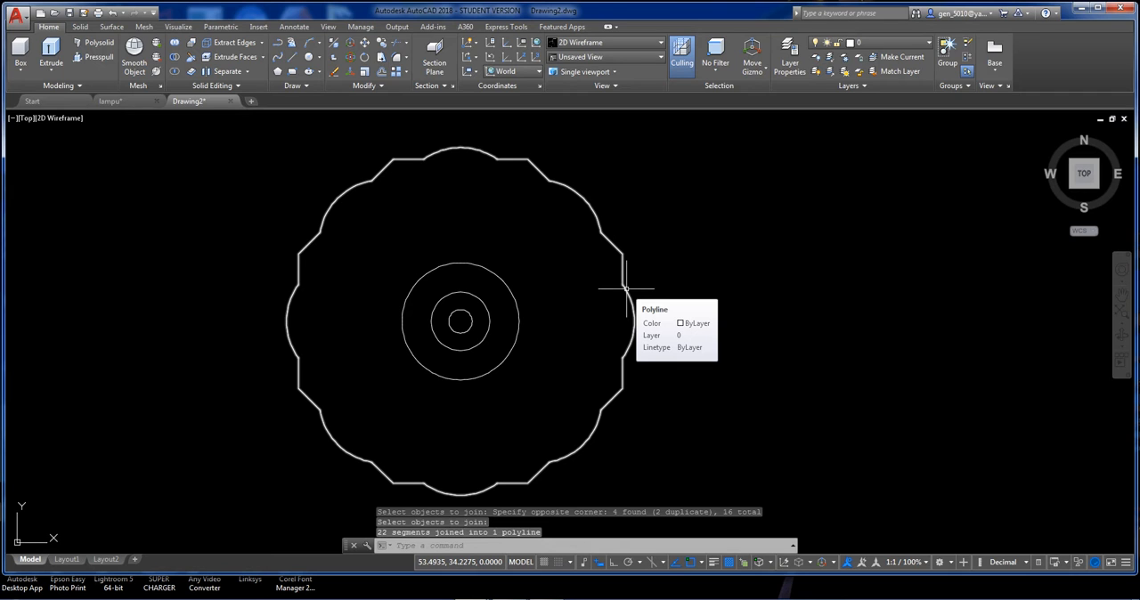
type("sc")
key("Return")
left_click(636, 265)
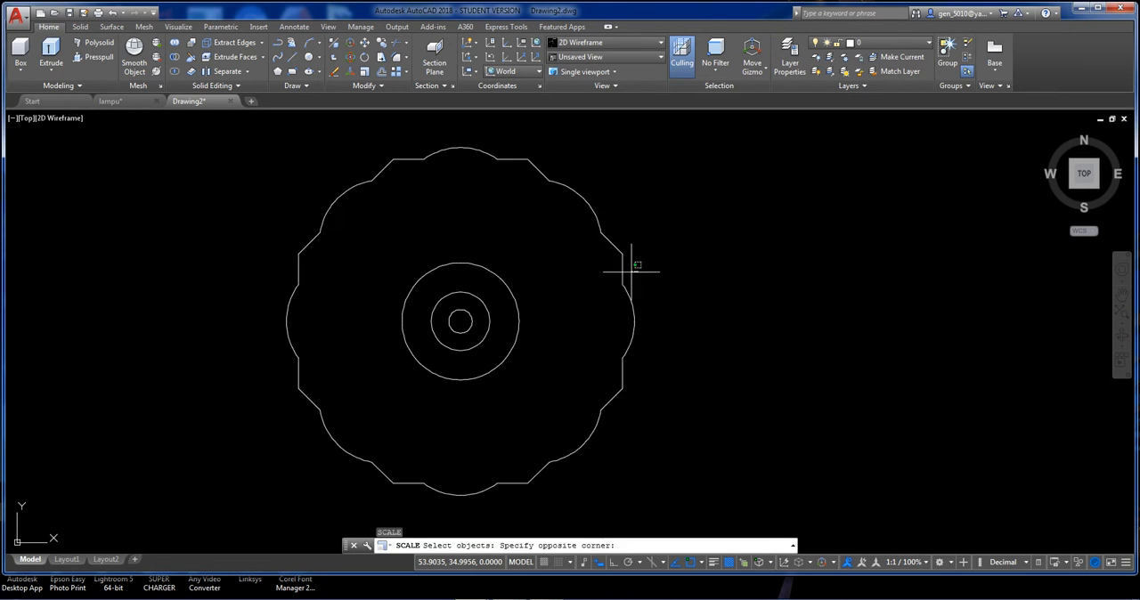
left_click(600, 303)
key("Return")
left_click(460, 321)
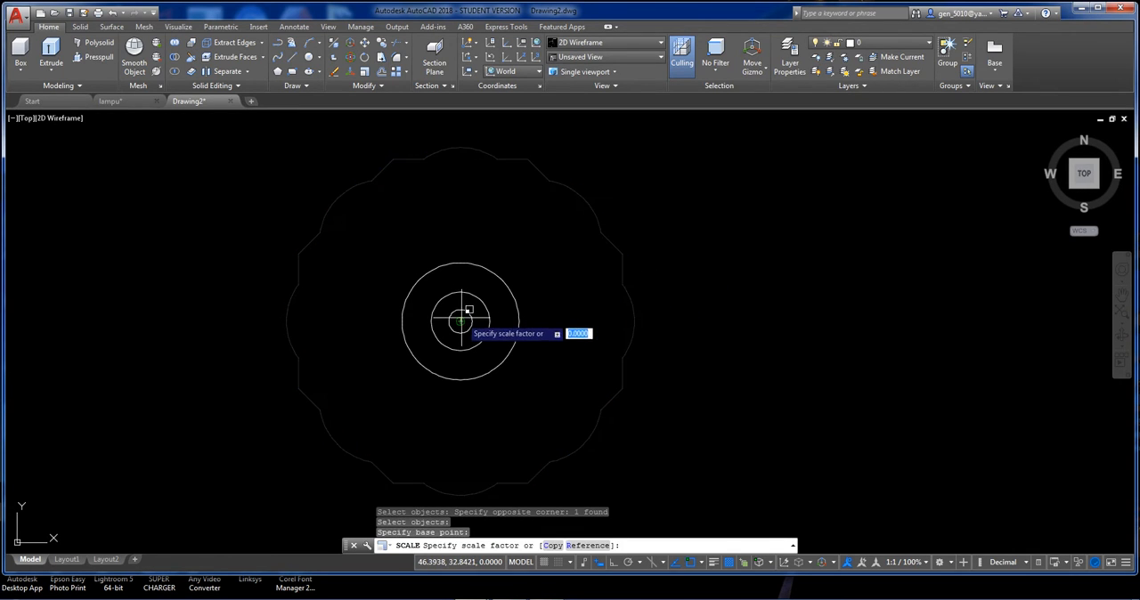
type("c")
key("Return")
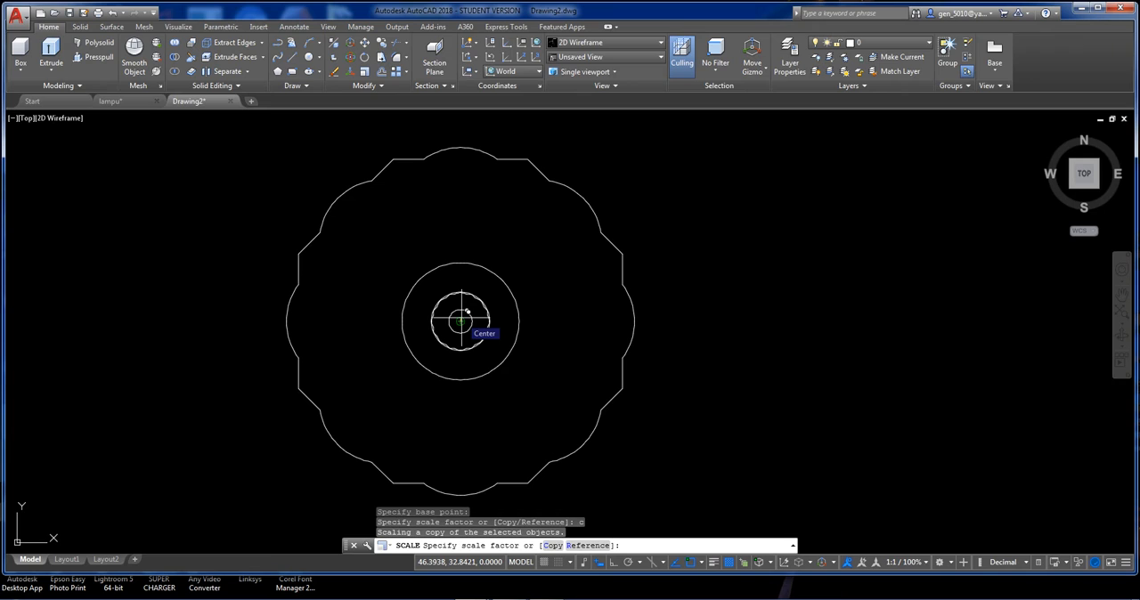
type(".5")
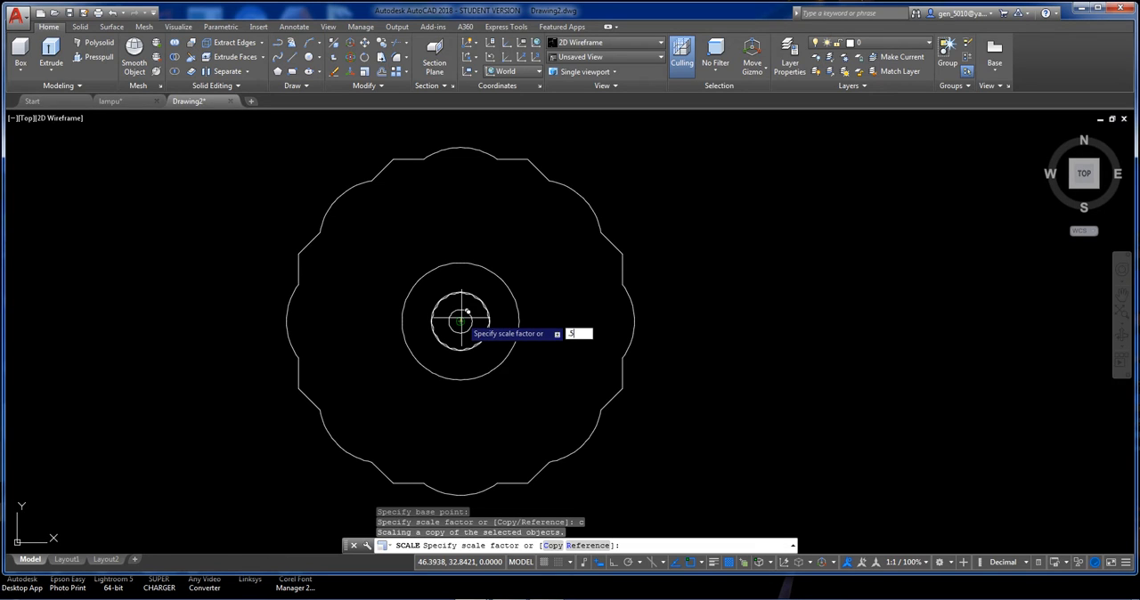
key("Return")
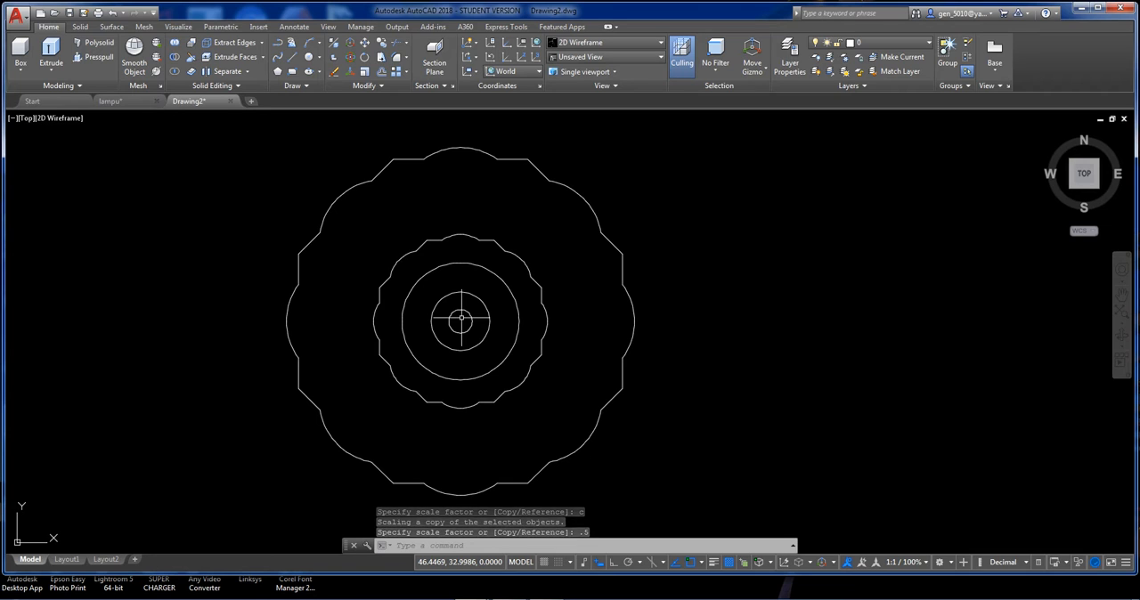
Draw a vertical line from the centre of the concentric circles straight down, well past the outer scalloped outline.
scroll(461, 318, "down", 4)
middle_click_drag(472, 361, 453, 206)
type("l")
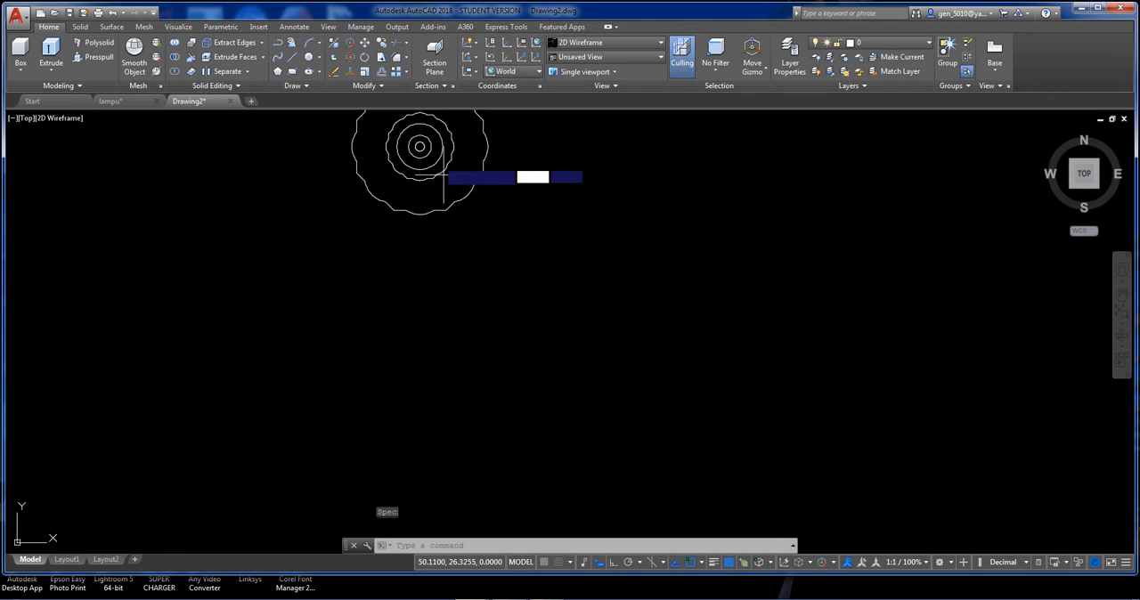
key("Return")
left_click(420, 147)
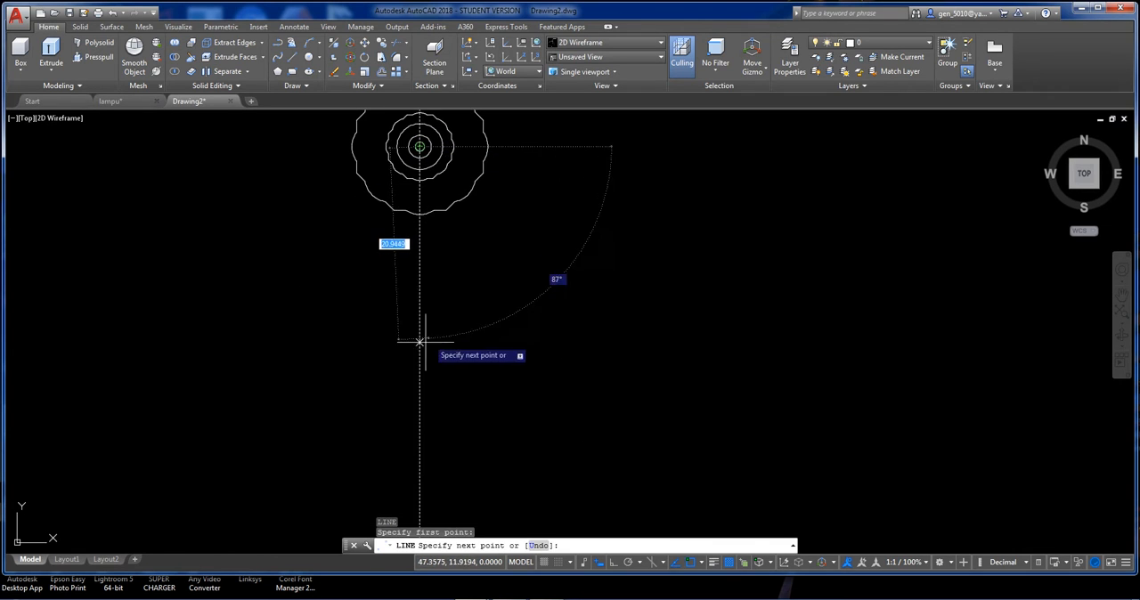
left_click(419, 354)
key("Return")
Offset the vertical line by 2.2 to its right.
middle_click_drag(472, 251, 471, 298)
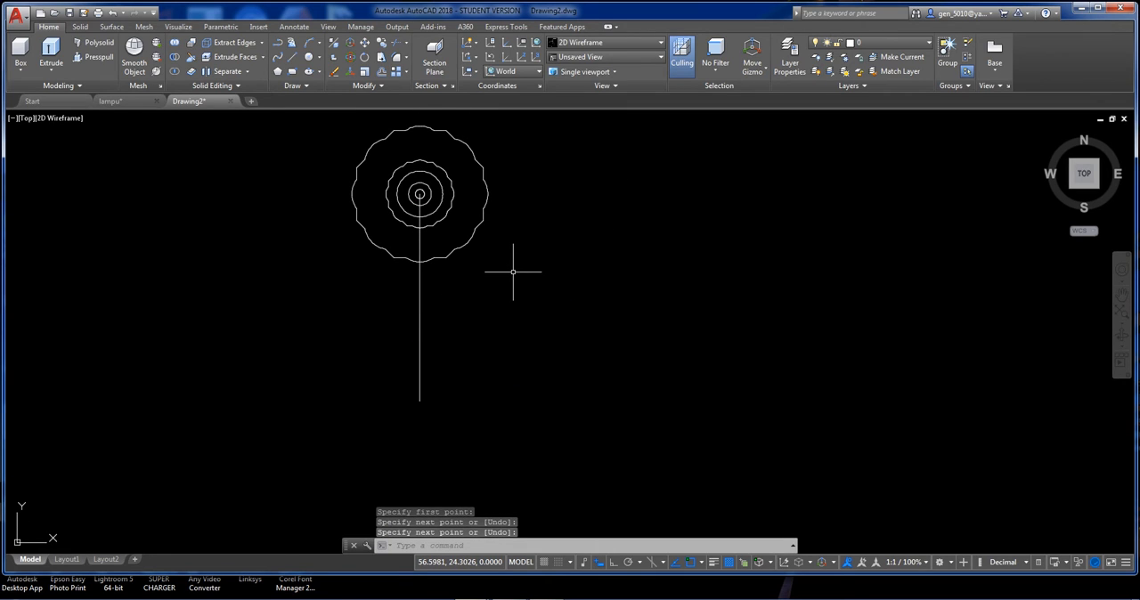
type("o")
key("Return")
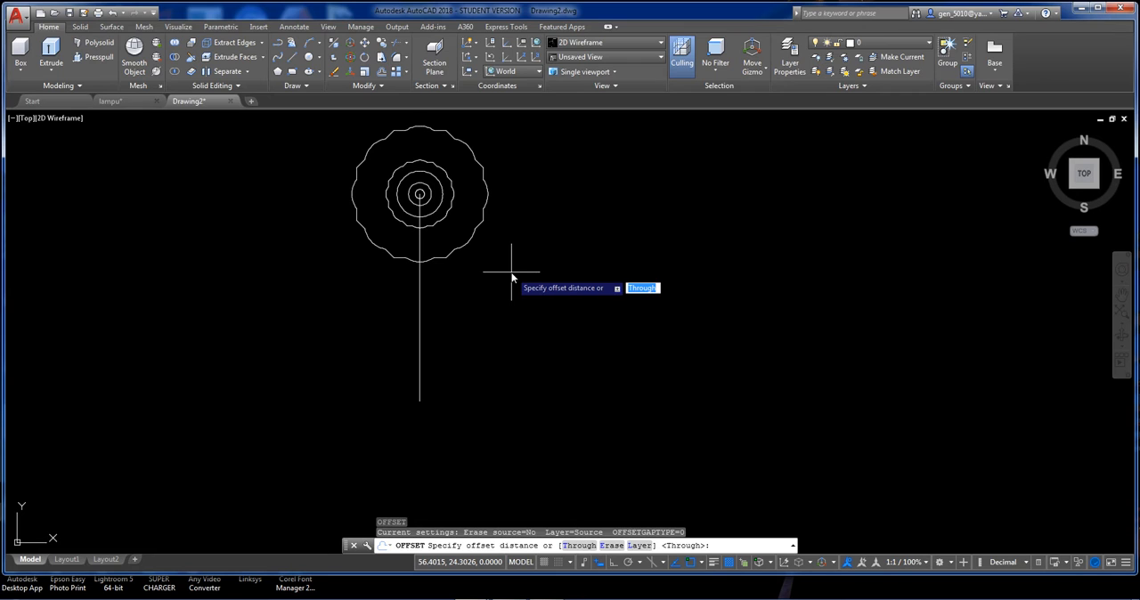
type("2.2")
key("Return")
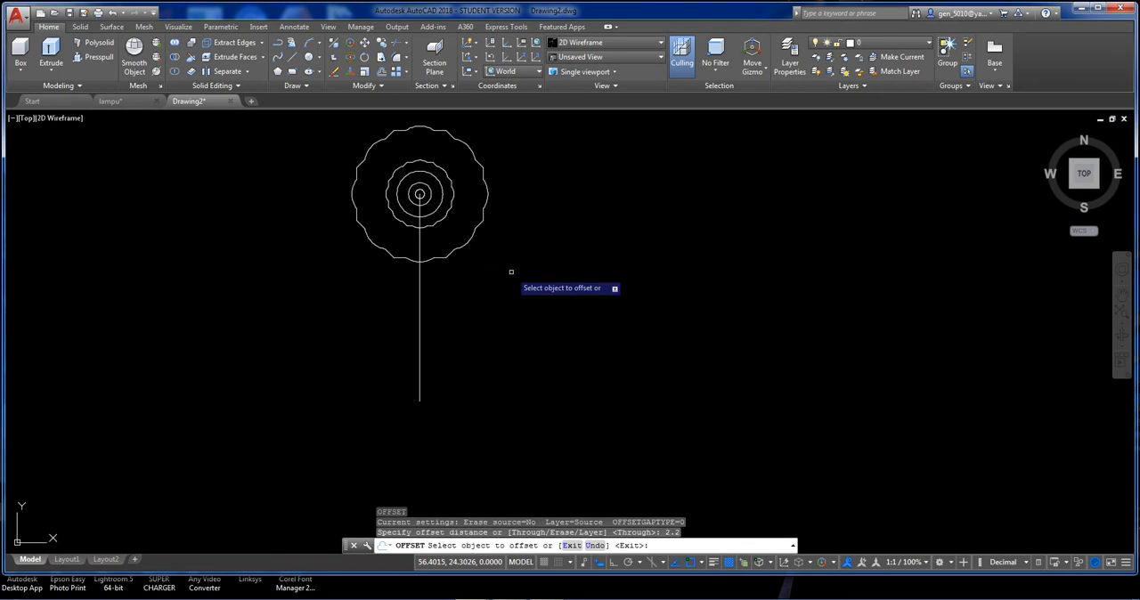
left_click(420, 301)
left_click(449, 302)
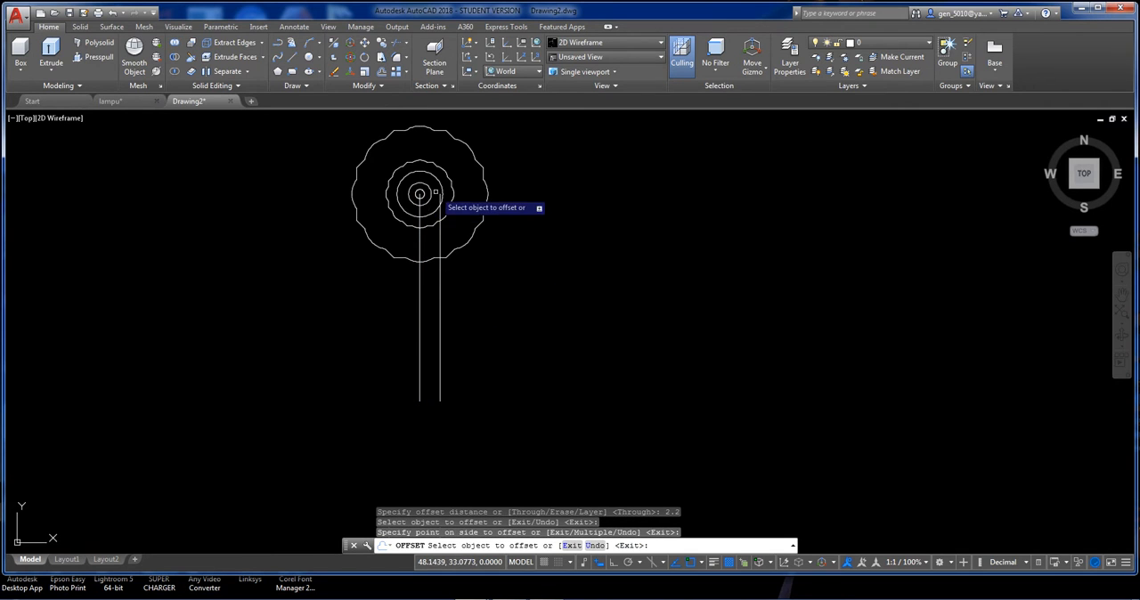
scroll(449, 204, "up", 2)
key("Return")
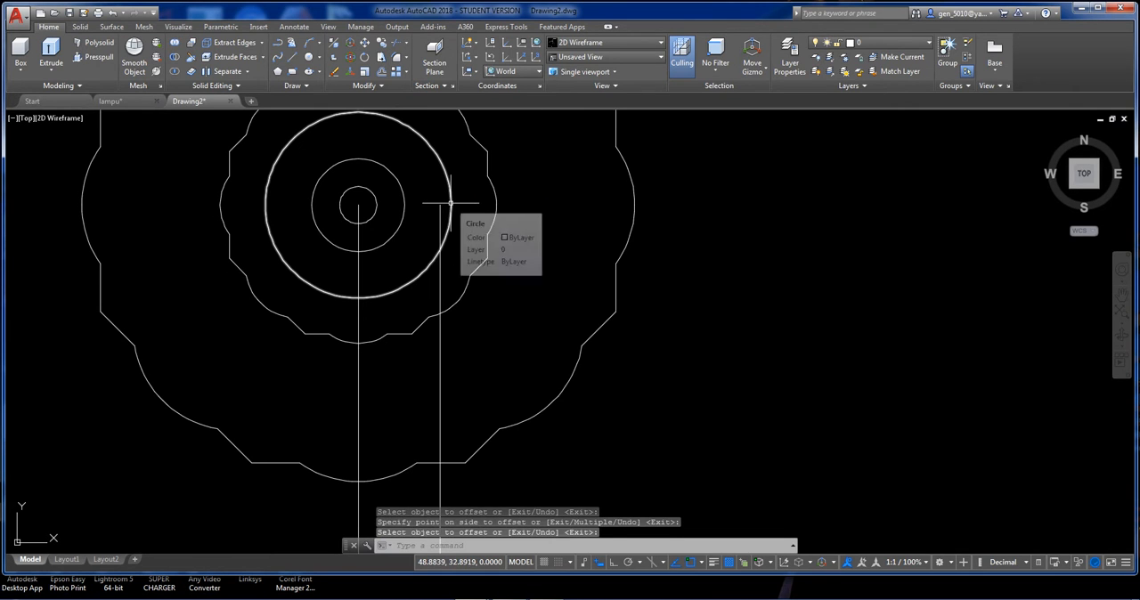
key("Return")
left_click(449, 206)
key("Escape")
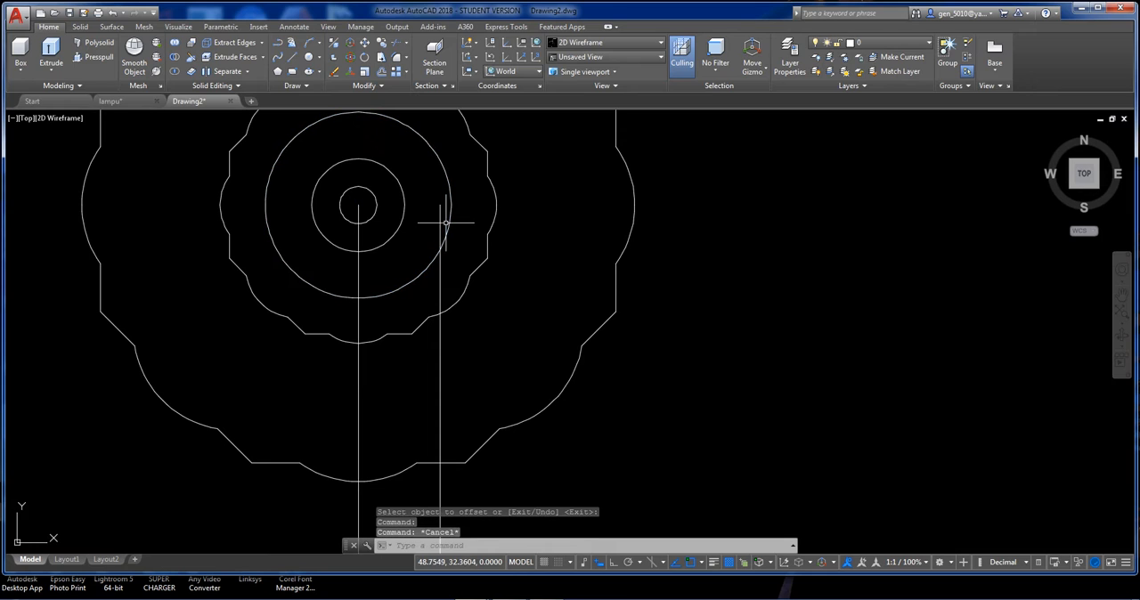
Replace the largest plain circle with a concentric one passing through the upper end of the offset line.
type("c")
key("Return")
left_click(358, 206)
left_click(448, 201)
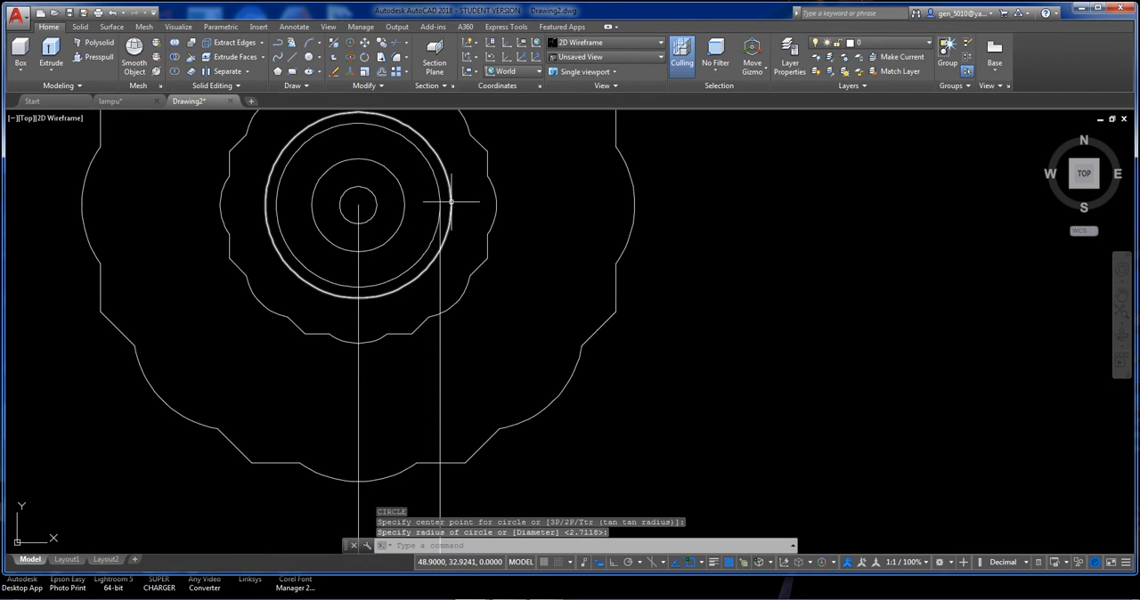
left_click(448, 201)
key("Delete")
Offset the central vertical line by 1.25 to its right.
scroll(473, 230, "down", 4)
scroll(473, 230, "down", 2)
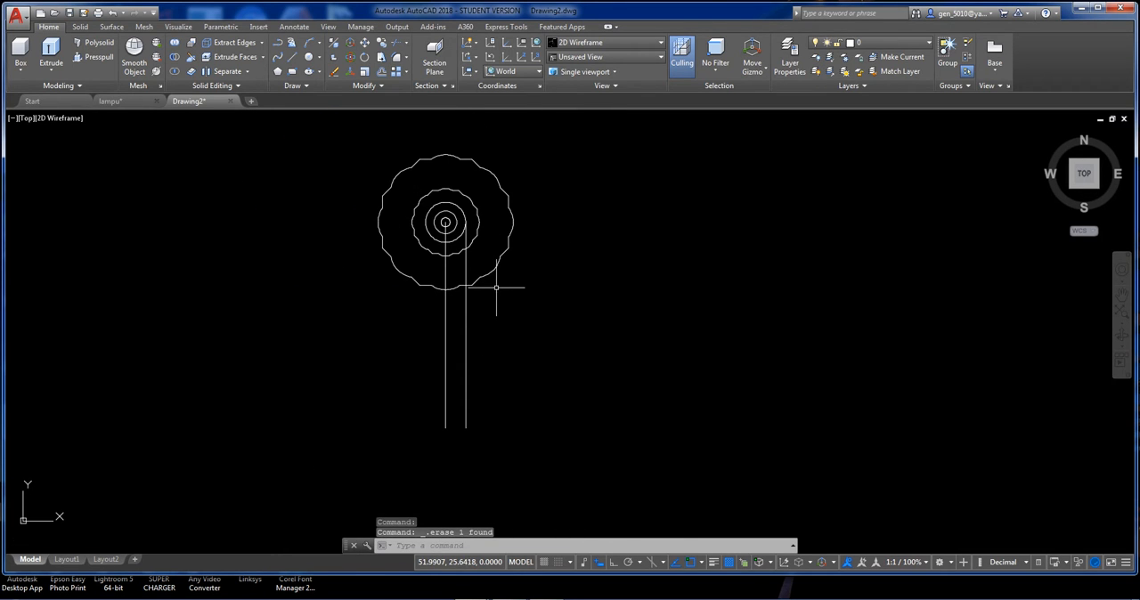
type("o")
key("Return")
type("1.2")
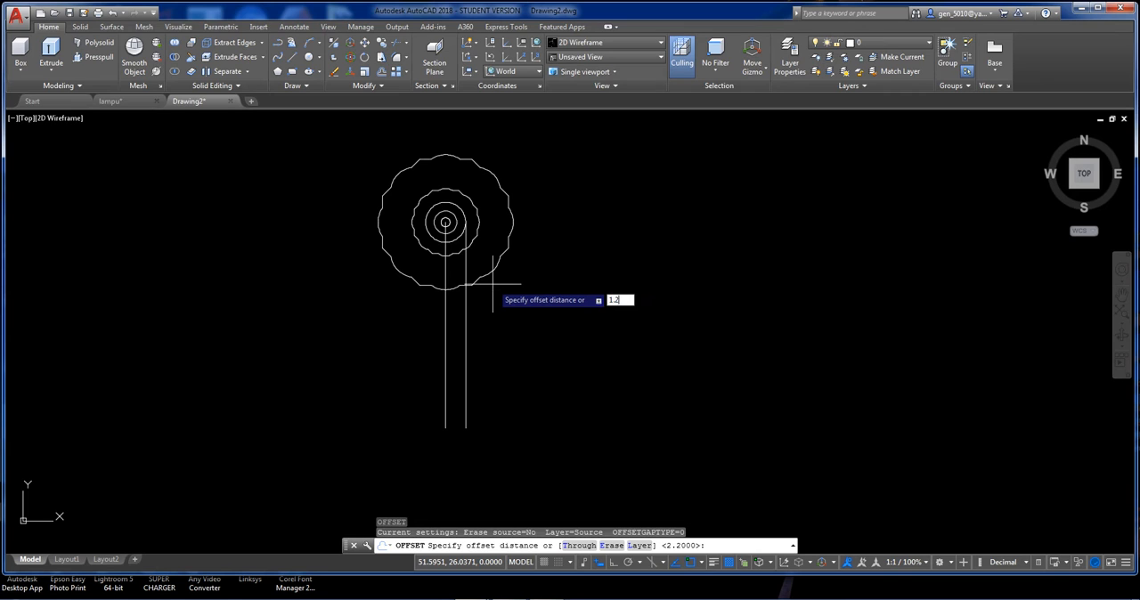
type("5")
key("Return")
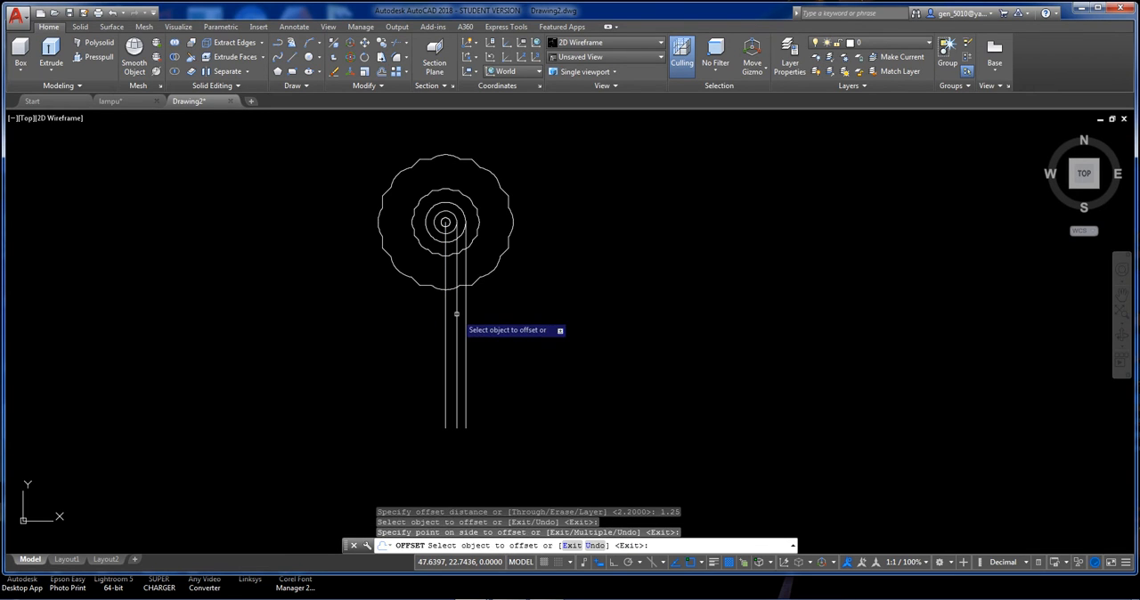
key("Escape")
Offset the central vertical line by 0.5 to its right.
key("Return")
type("1")
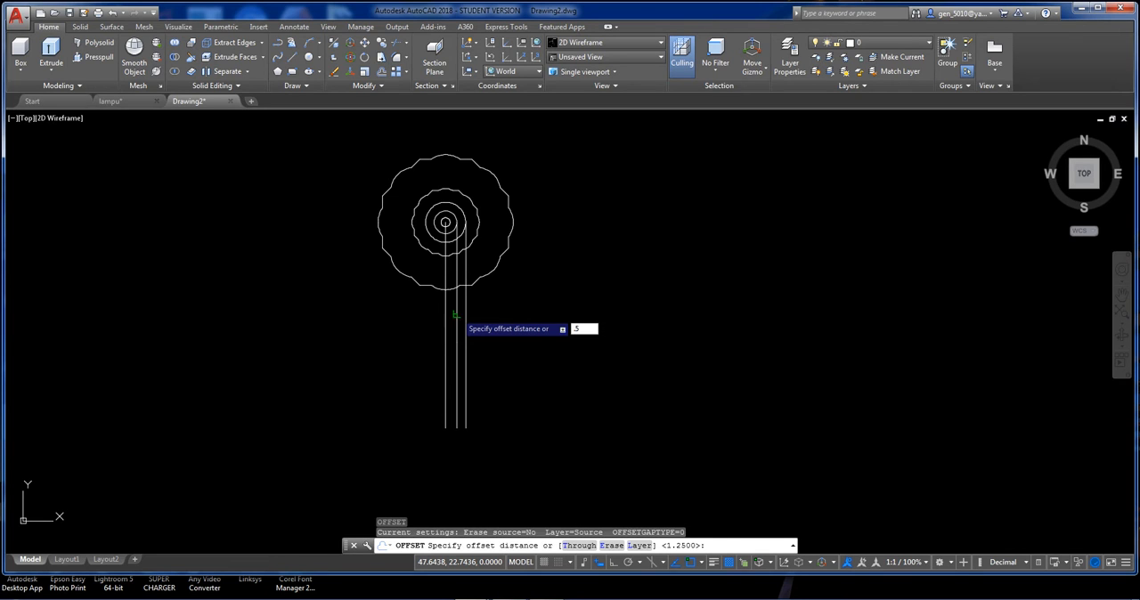
key("Return")
left_click(447, 319)
left_click(456, 326)
scroll(426, 375, "up", 2)
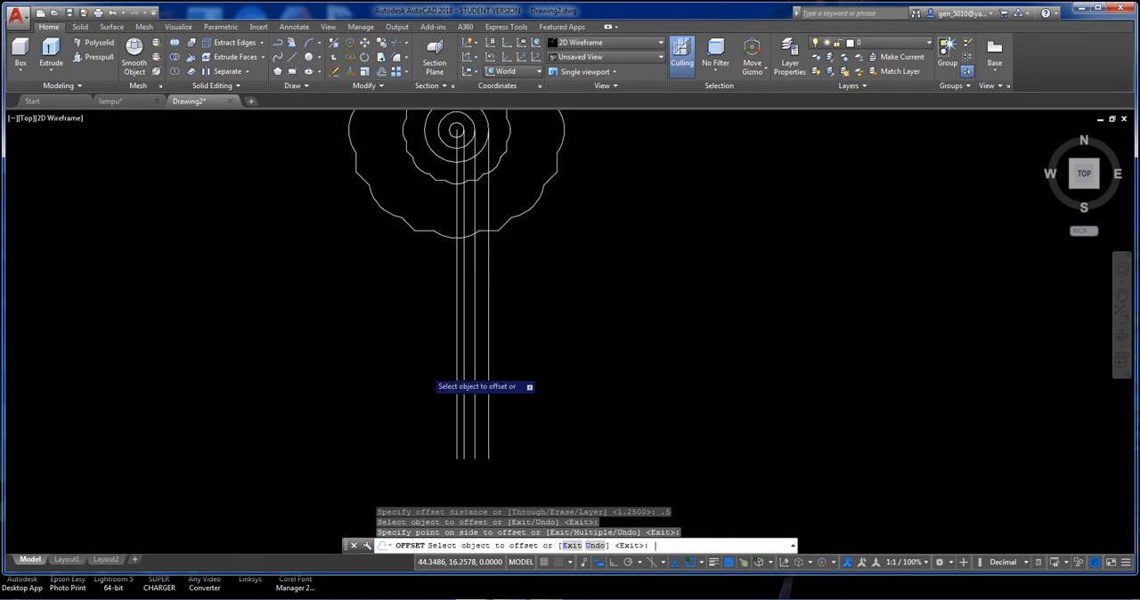
scroll(428, 366, "up", 2)
key("Return")
Draw a horizontal line across all four vertical lines, between the outer scalloped outline and their lower ends.
type("l")
key("Return")
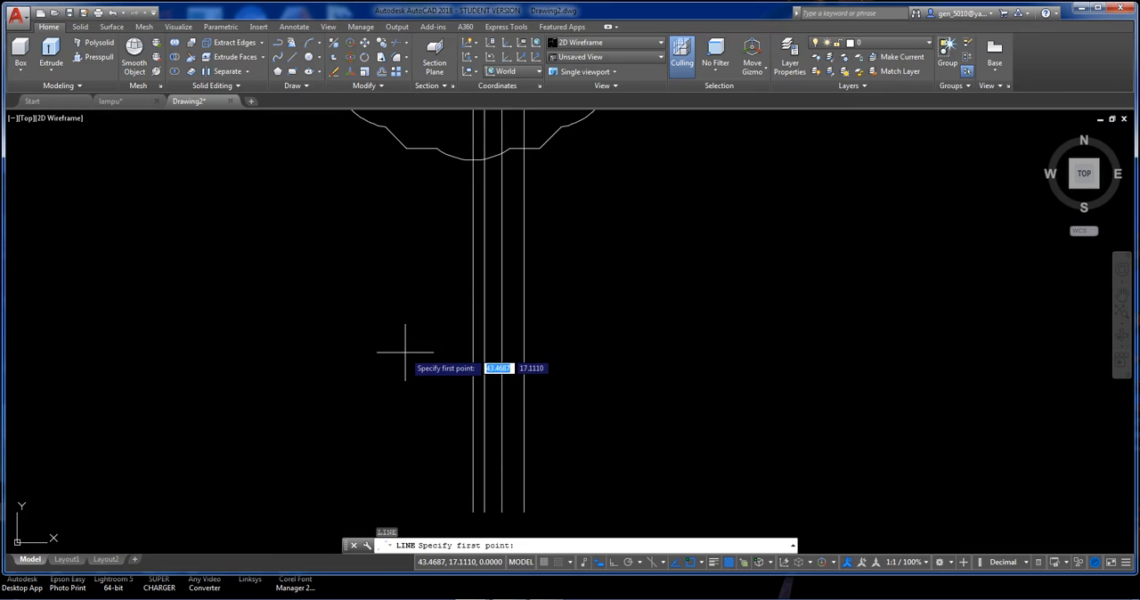
left_click(405, 352)
left_click(567, 352)
key("Return")
scroll(562, 354, "down", 2)
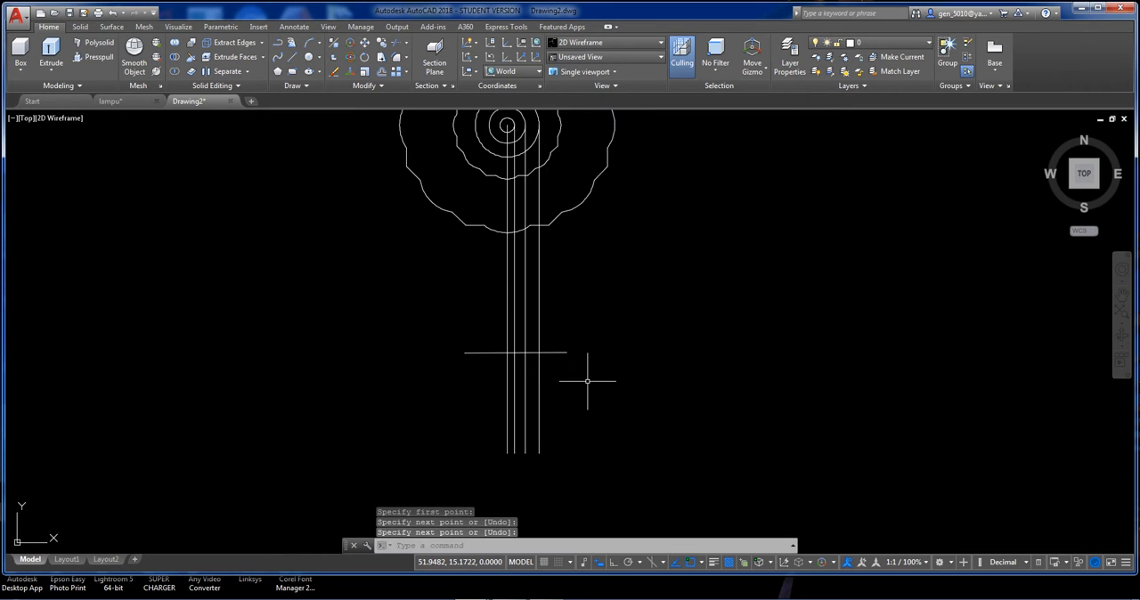
Offset the horizontal line downward by 3.
key("Return")
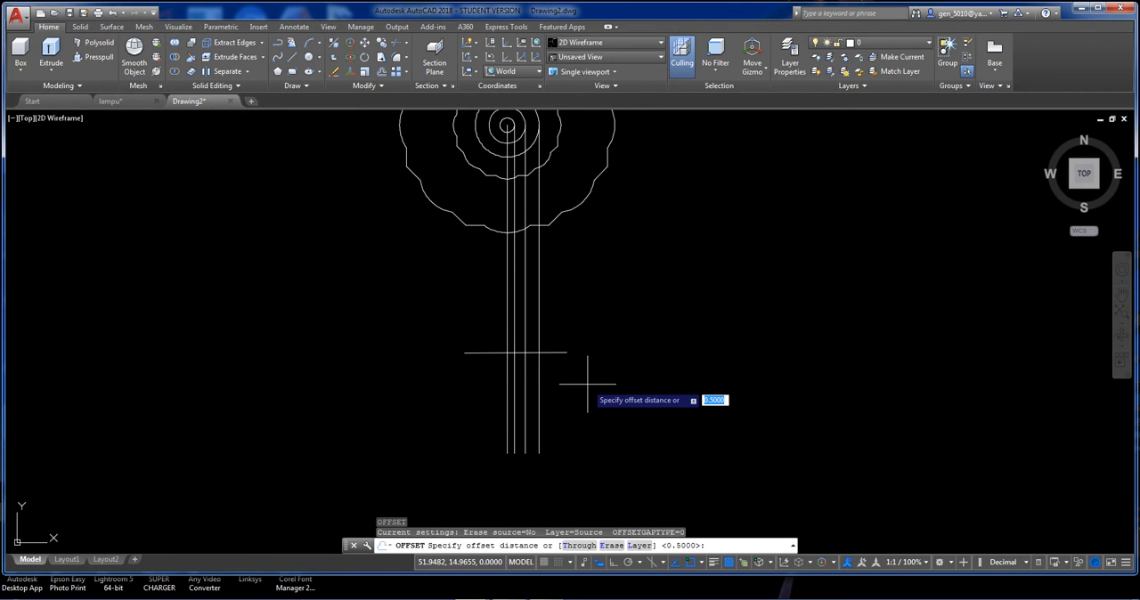
type("3")
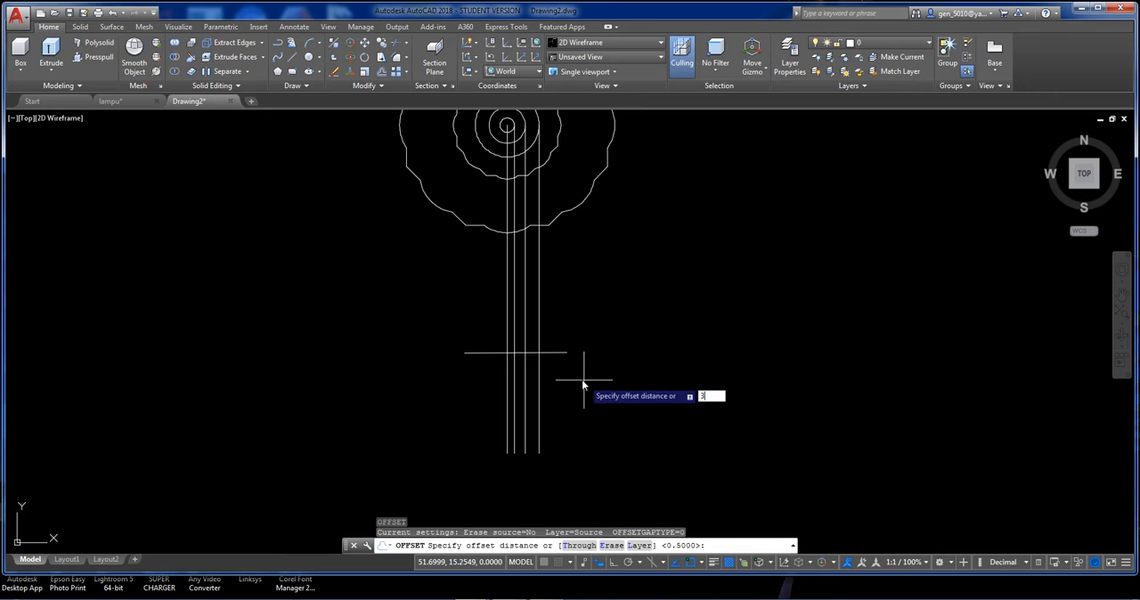
key("Return")
left_click(544, 353)
left_click(577, 381)
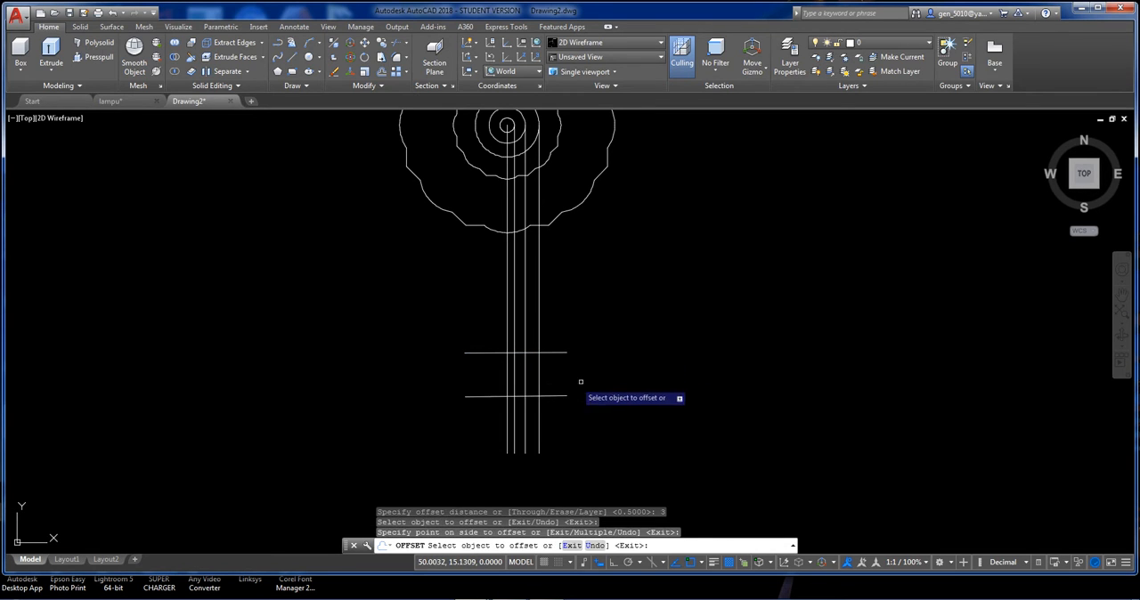
key("Return")
Offset the original, upper horizontal line upward by 2.5.
key("Return")
type("2")
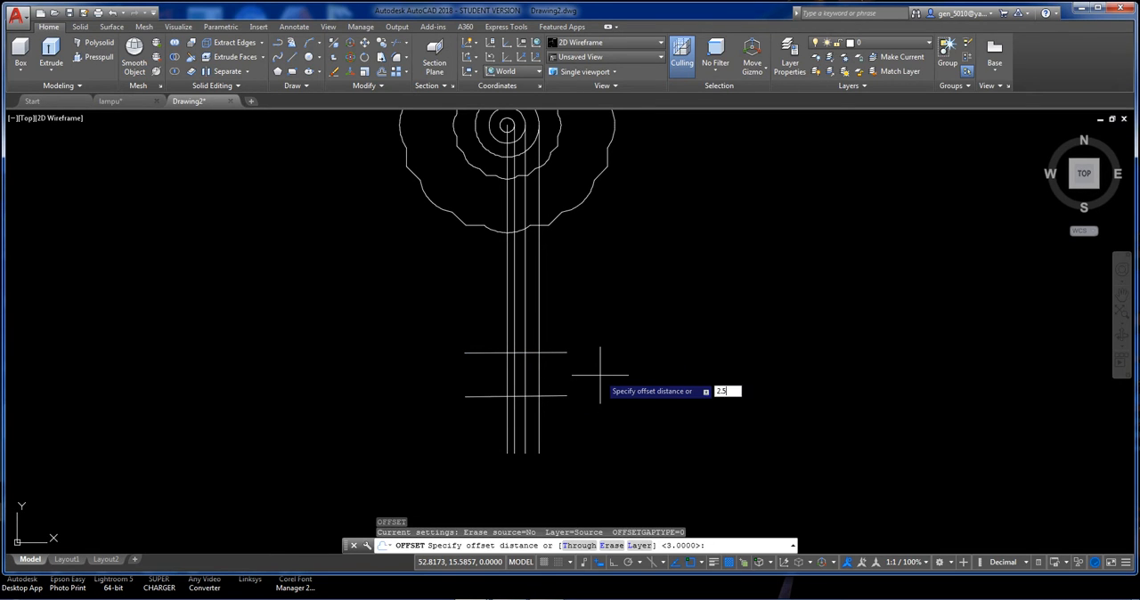
type(".5")
key("Return")
left_click(559, 354)
left_click(553, 325)
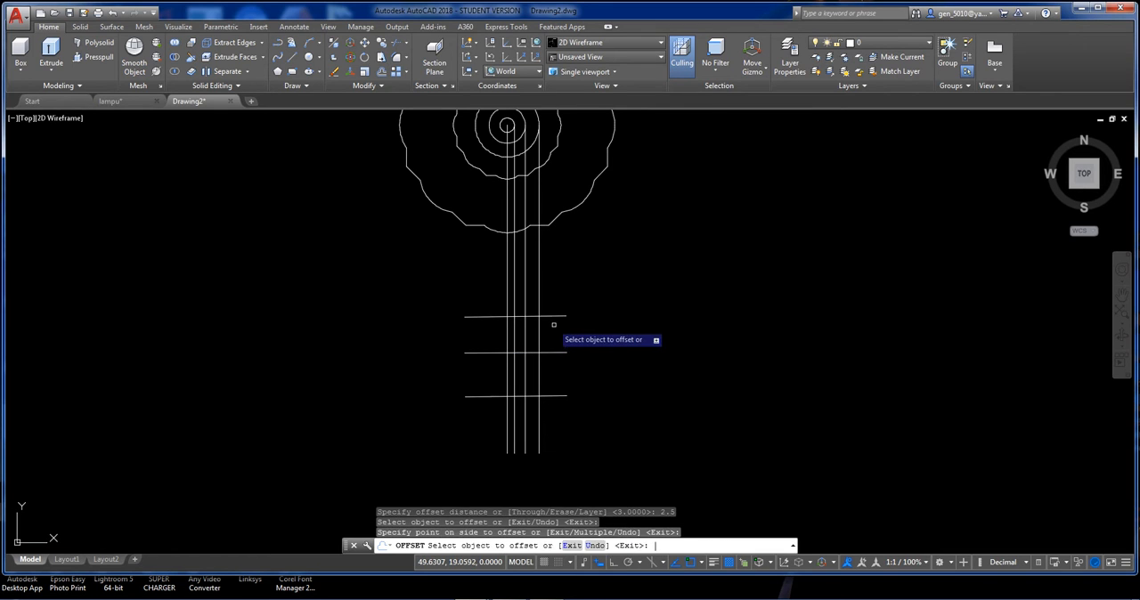
key("Return")
key("Return")
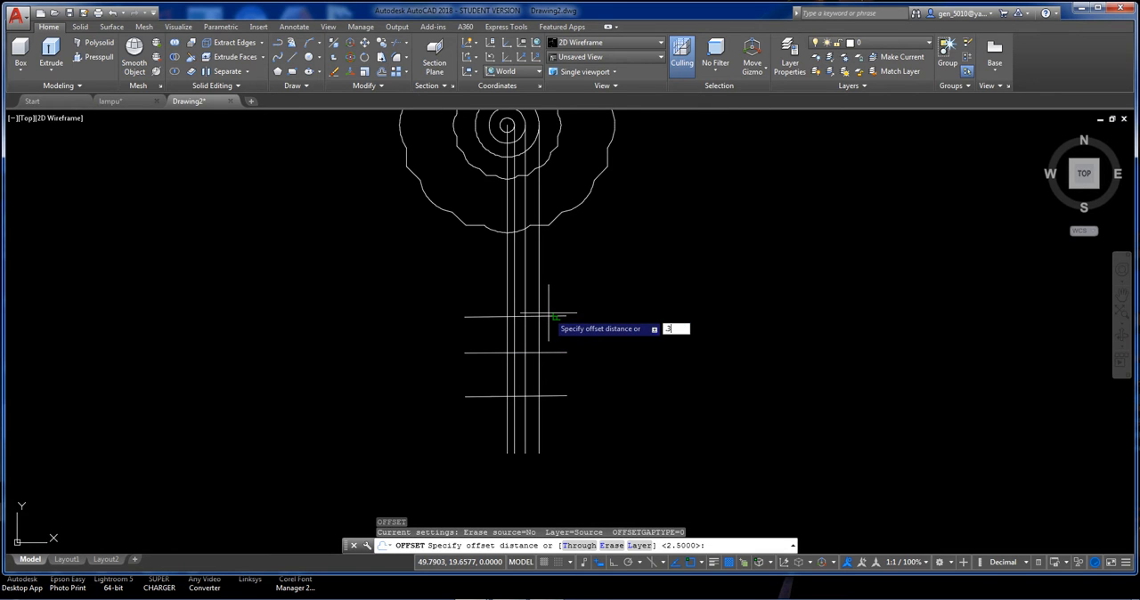
Offset the uppermost horizontal line upward by 0.3.
key("Return")
left_click(547, 315)
left_click(561, 302)
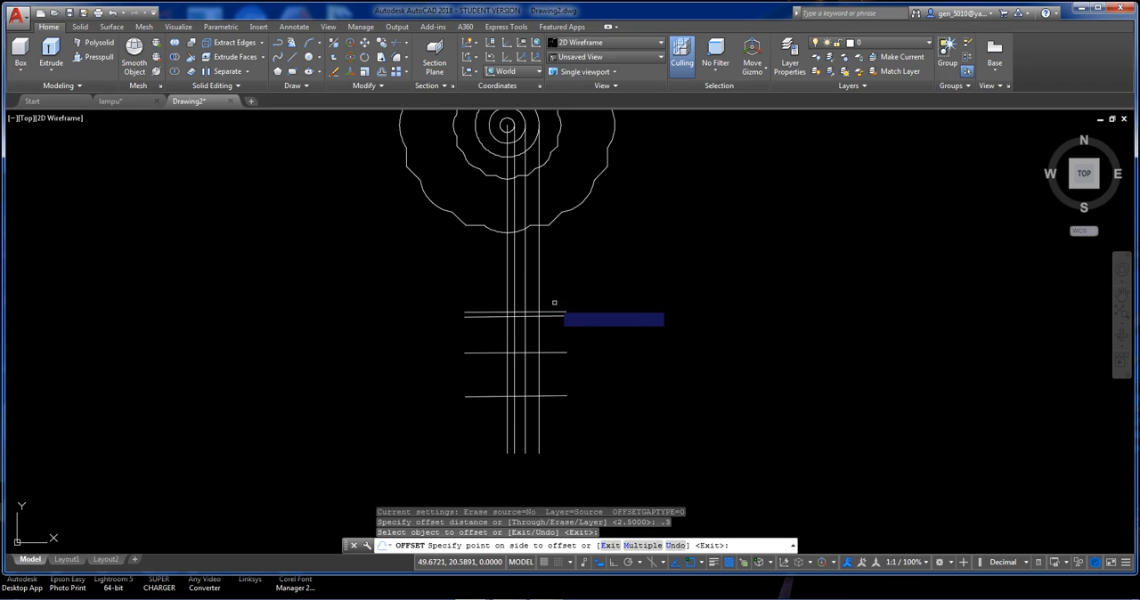
scroll(575, 299, "up", 5)
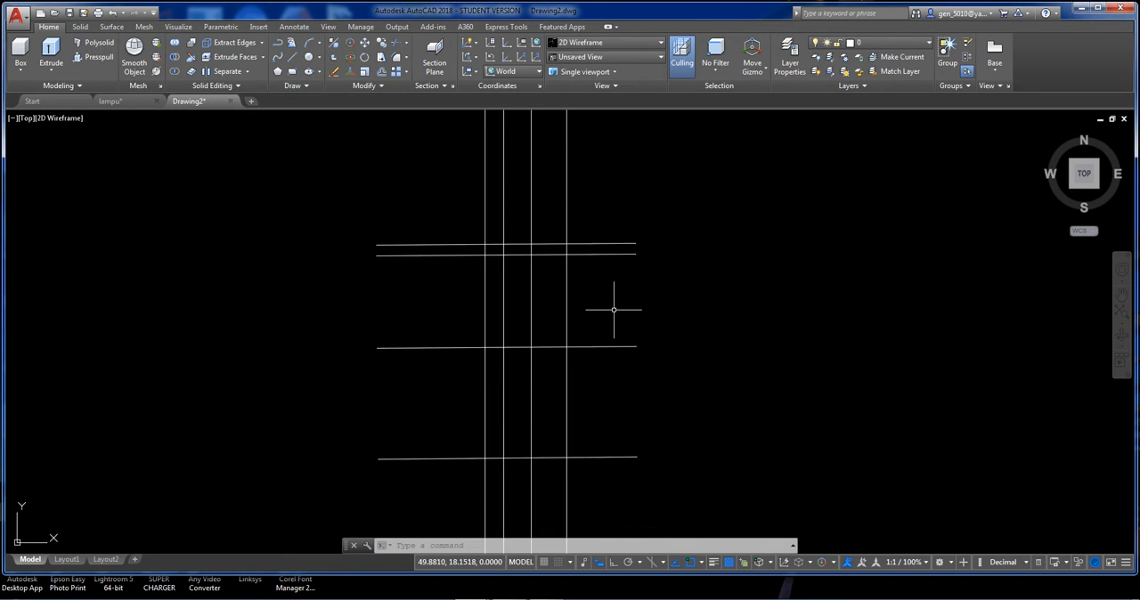
Start a line where the rightmost vertical meets the lowest horizontal line, going 0.5 up and, with Ortho on, 0.1 left.
key("Return")
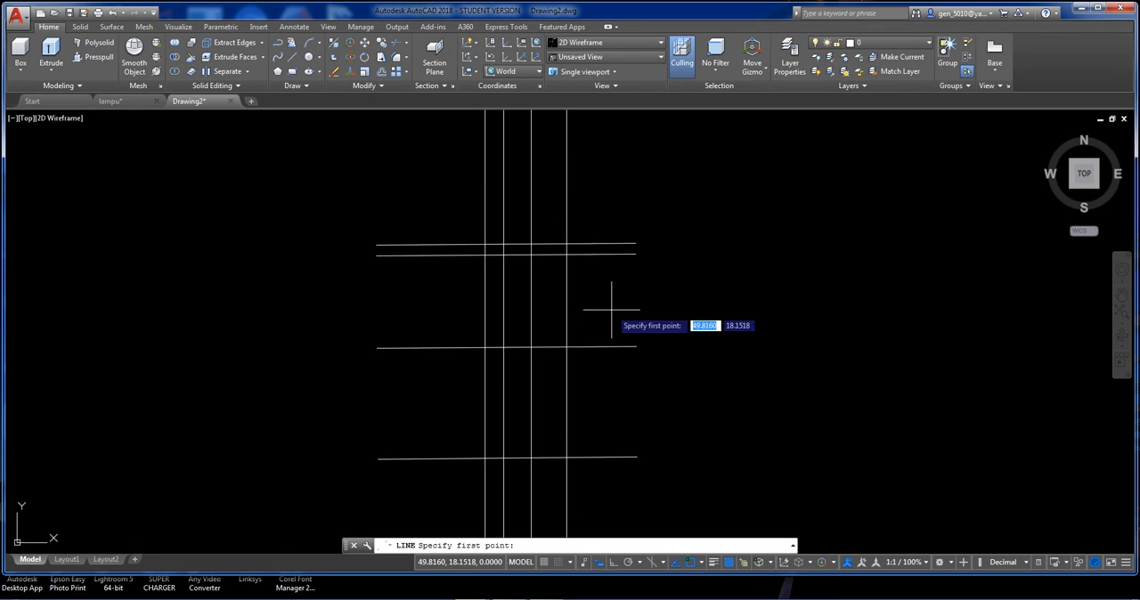
left_click(548, 459)
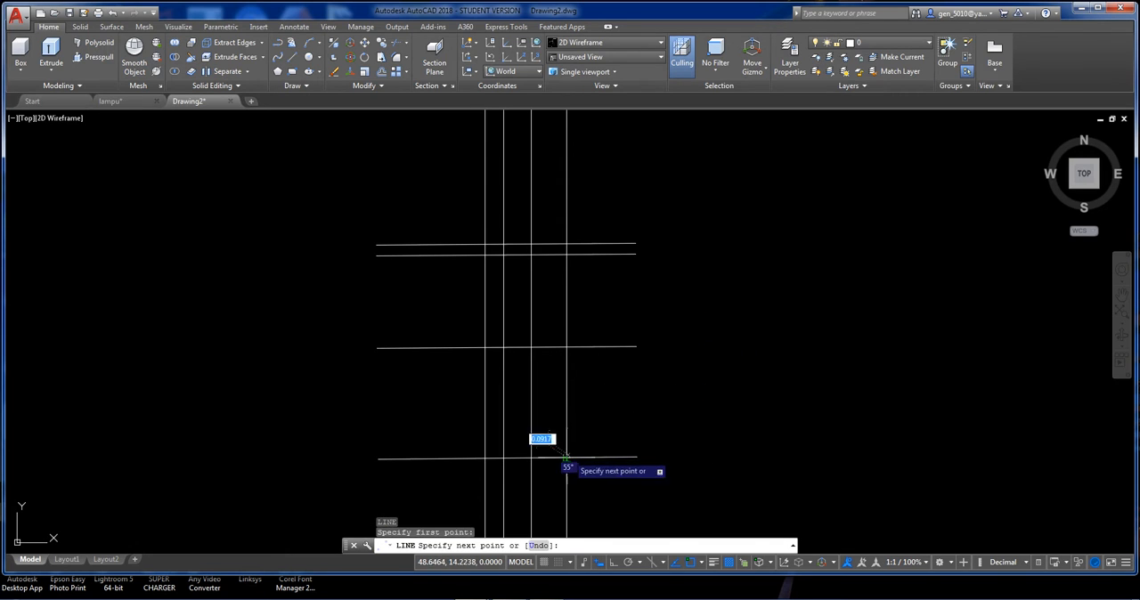
scroll(574, 419, "up", 2)
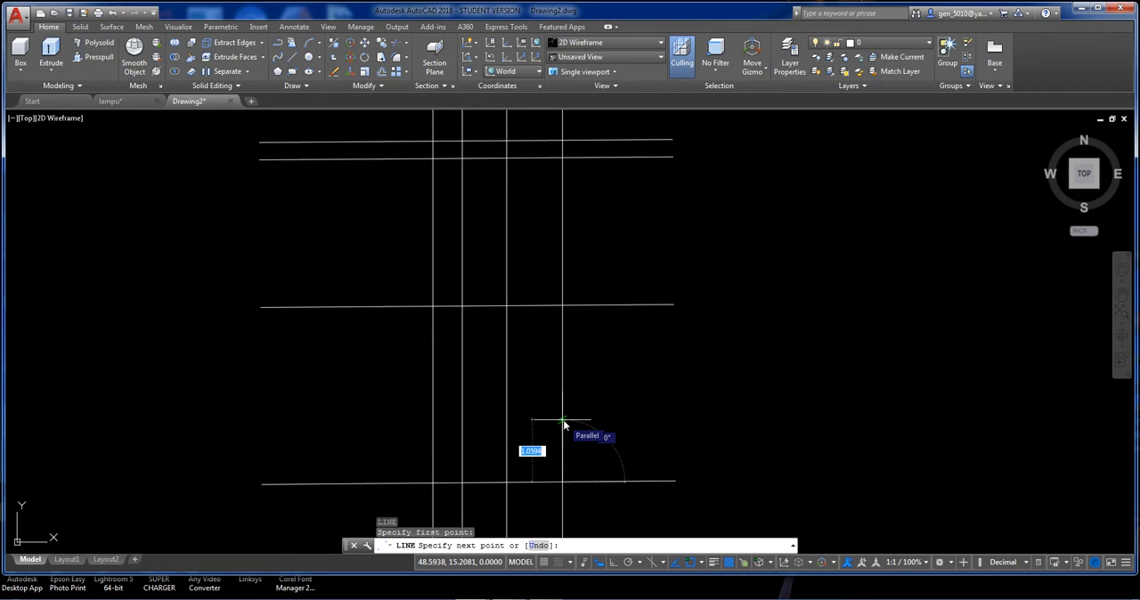
type(".5")
key("Return")
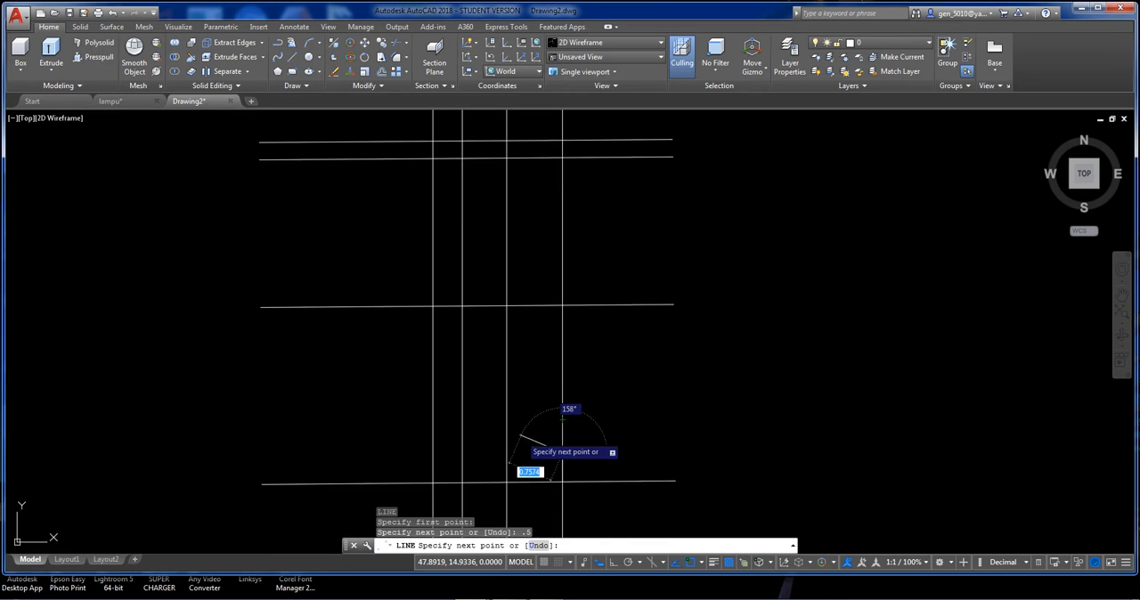
key("F8")
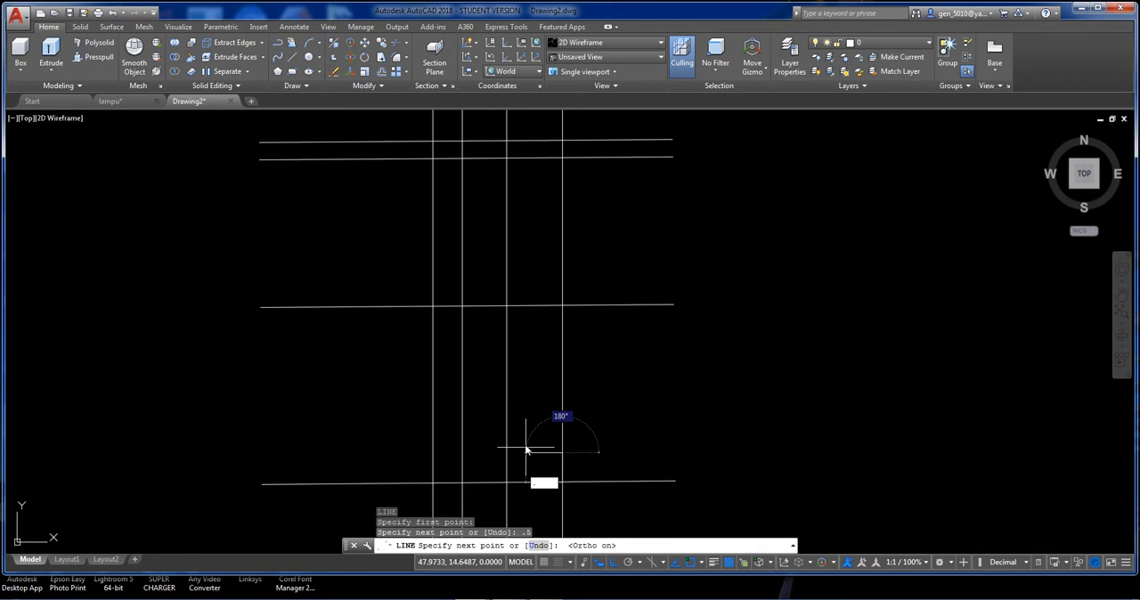
type(".1")
key("Return")
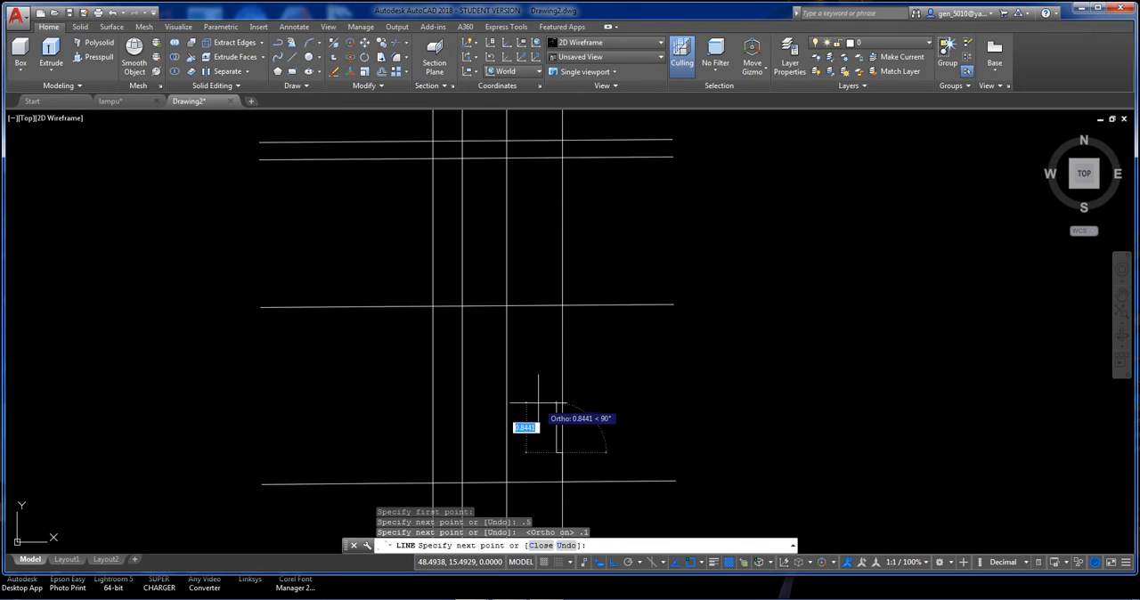
Continue the line 0.1 up, back right to the rightmost vertical line and 1 up, completing the notched edge.
type(".1")
key("Return")
scroll(579, 436, "up", 4)
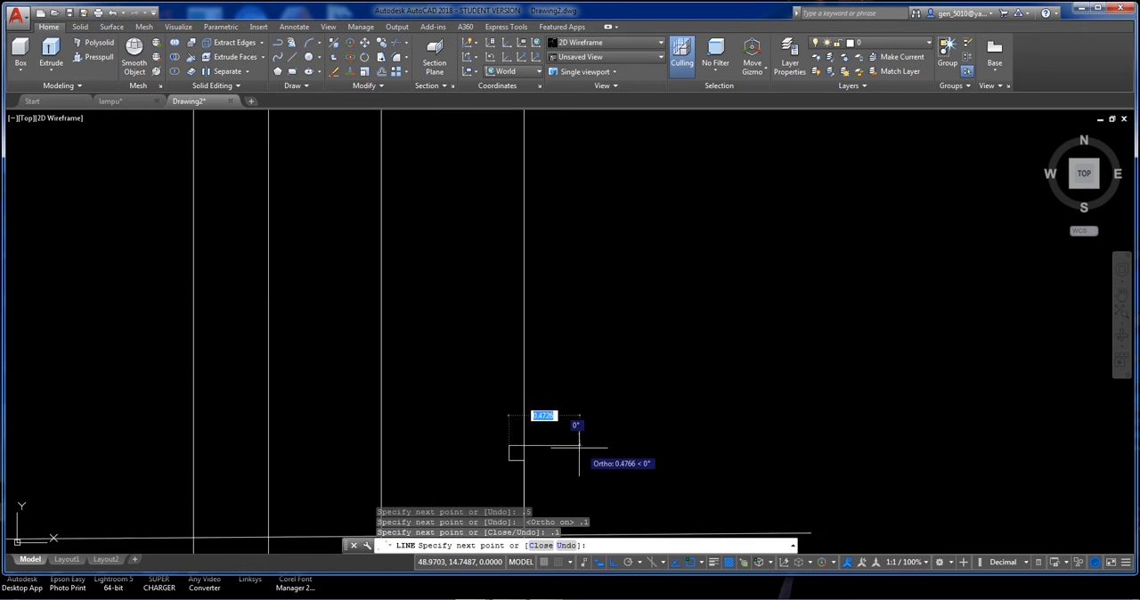
left_click(523, 445)
scroll(523, 438, "down", 4)
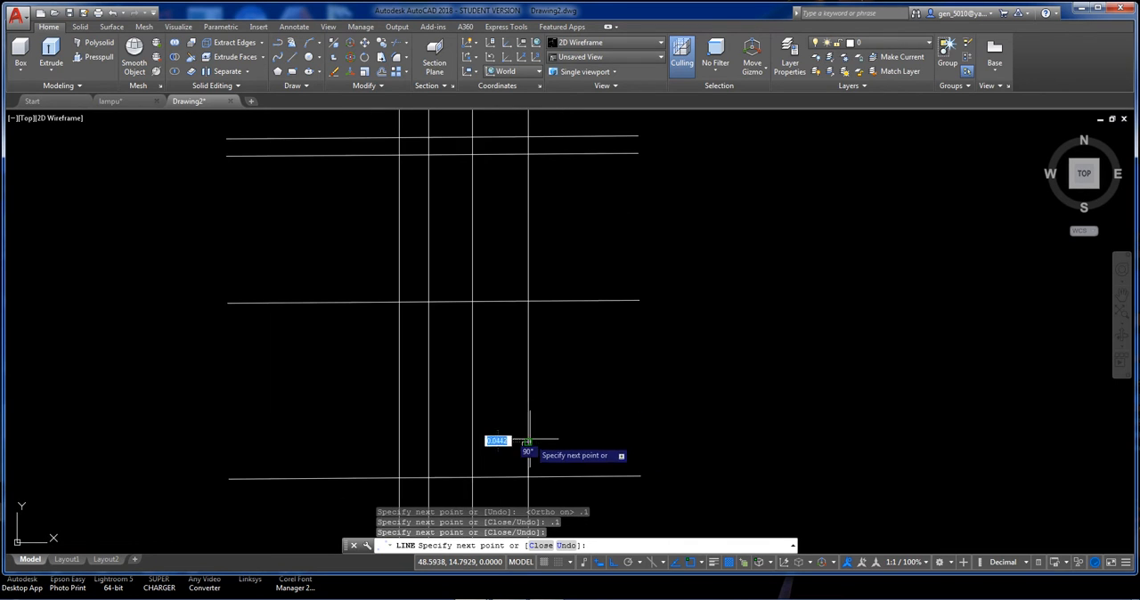
type("1")
key("Return")
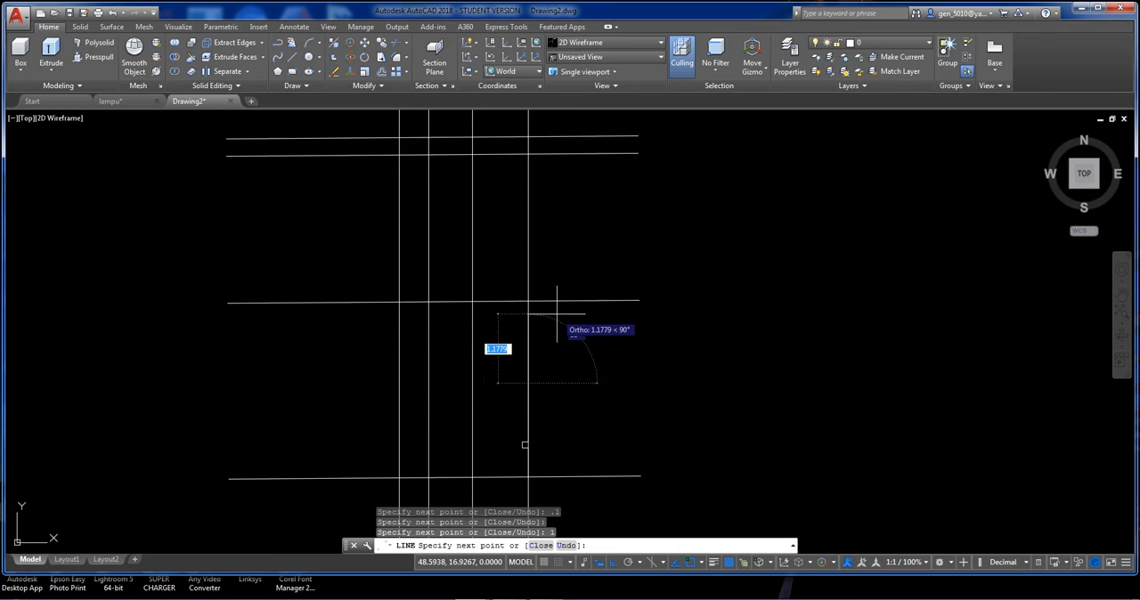
key("Return")
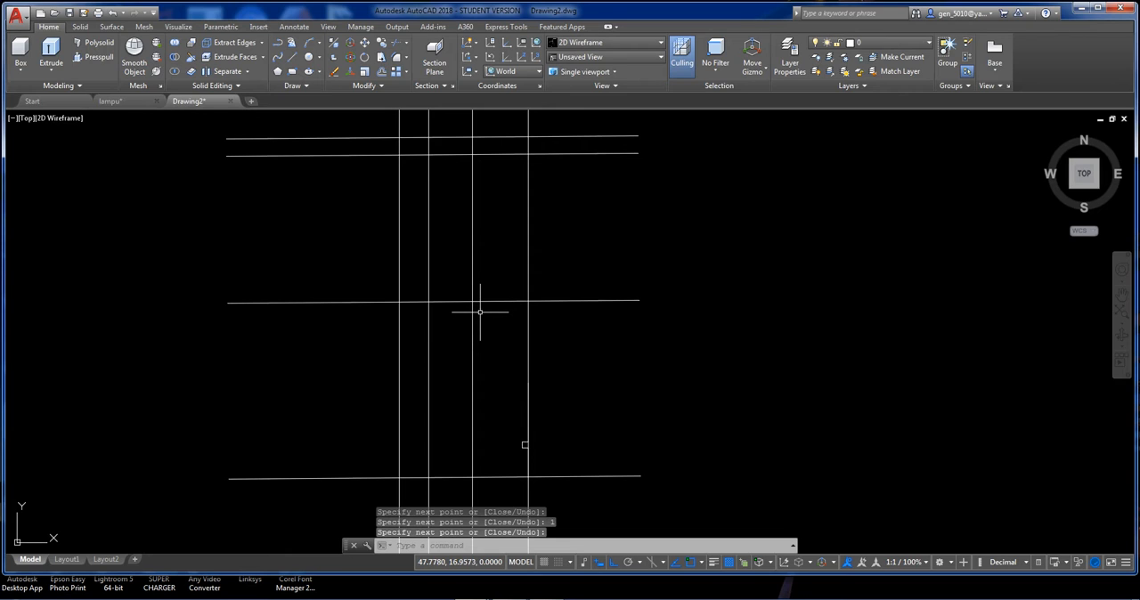
Draw a stepped line from the second-rightmost vertical's crossing with the middle horizontal: 0.1 right, 0.2 down, then right to the rightmost vertical.
key("Return")
left_click(477, 302)
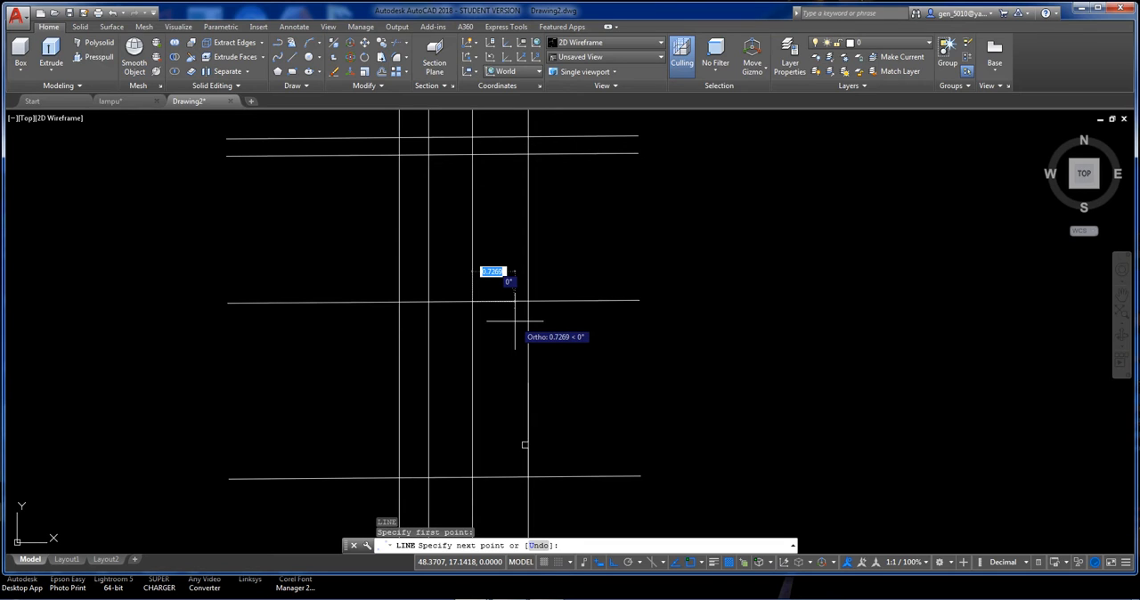
type(".2")
key("Return")
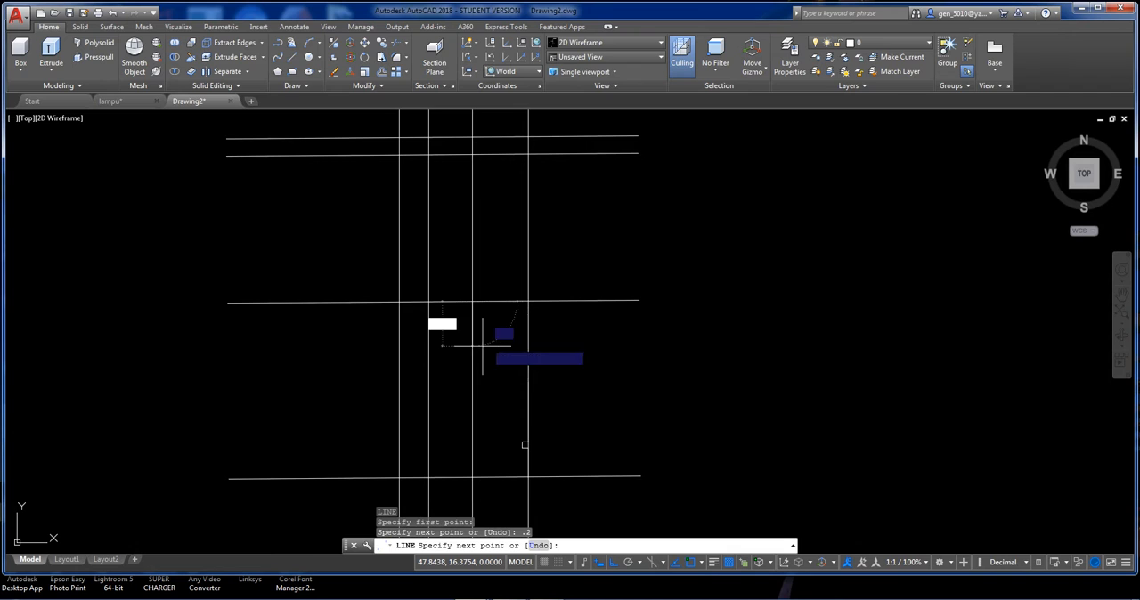
type("u")
key("Return")
type(".1")
key("Return")
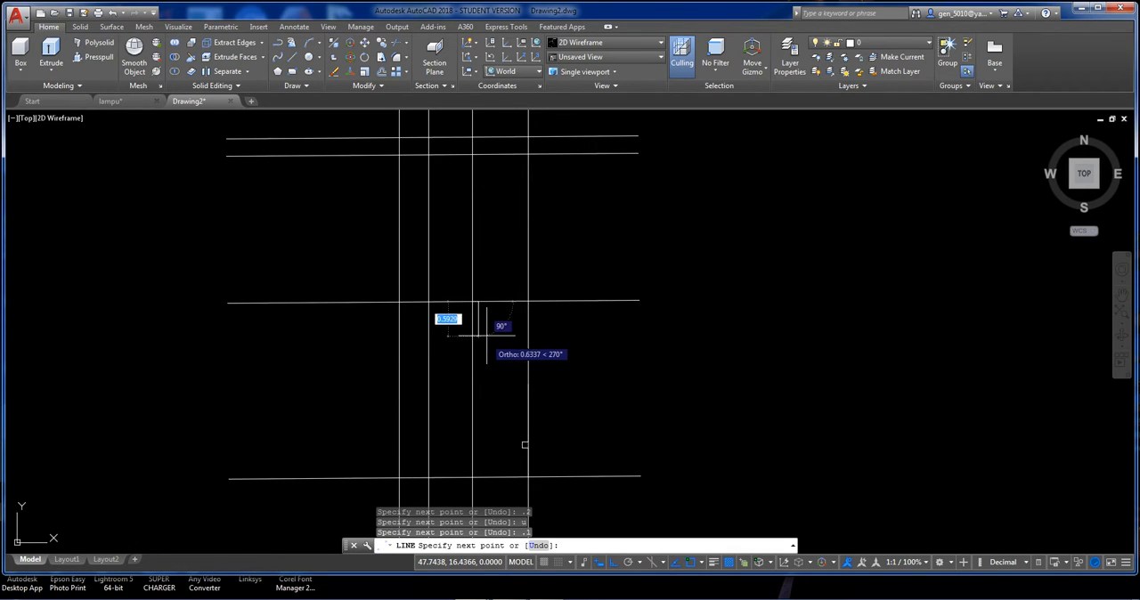
scroll(486, 332, "up", 2)
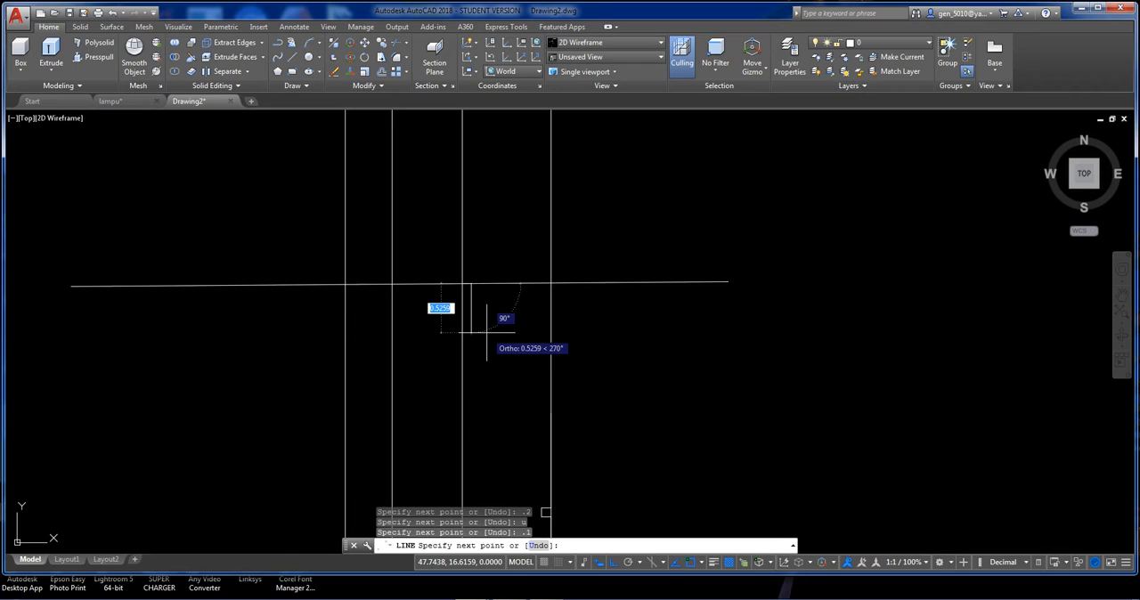
type(".2")
key("Return")
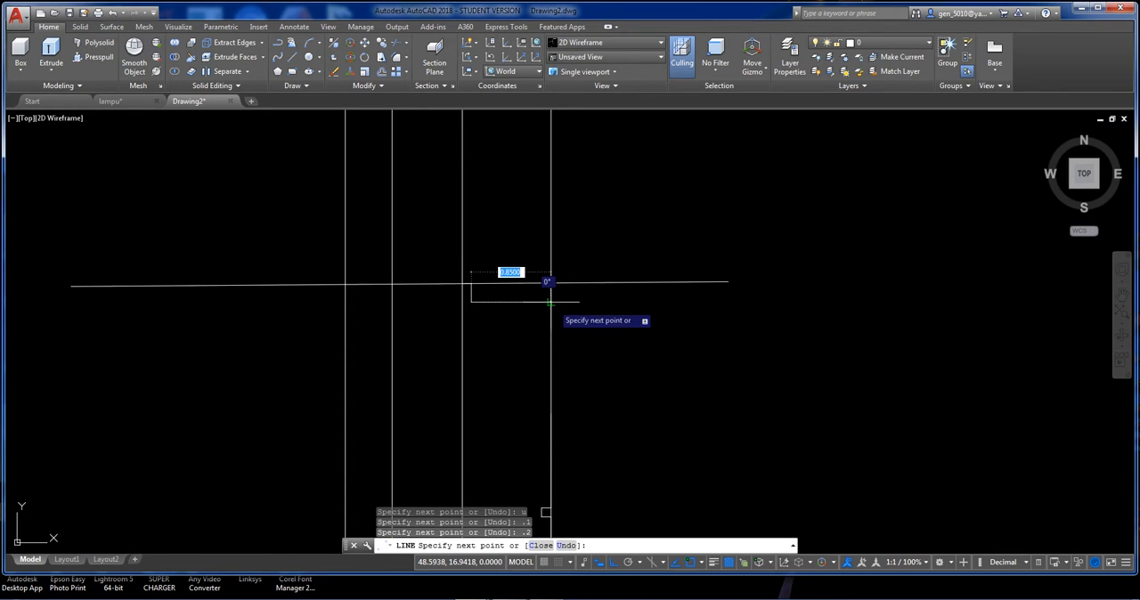
key("Return")
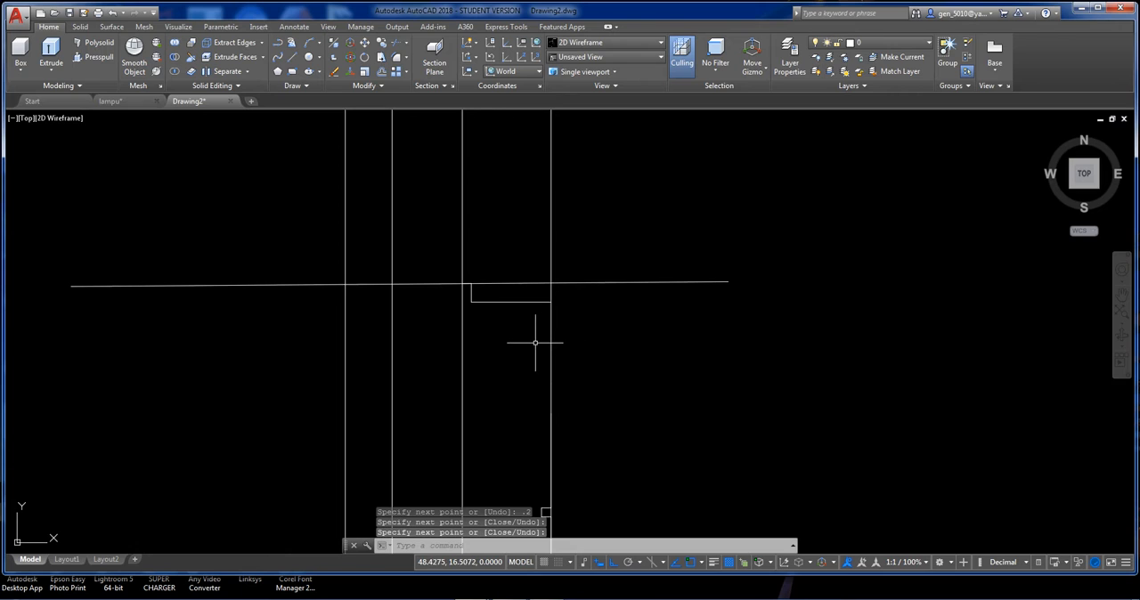
type("f")
key("Return")
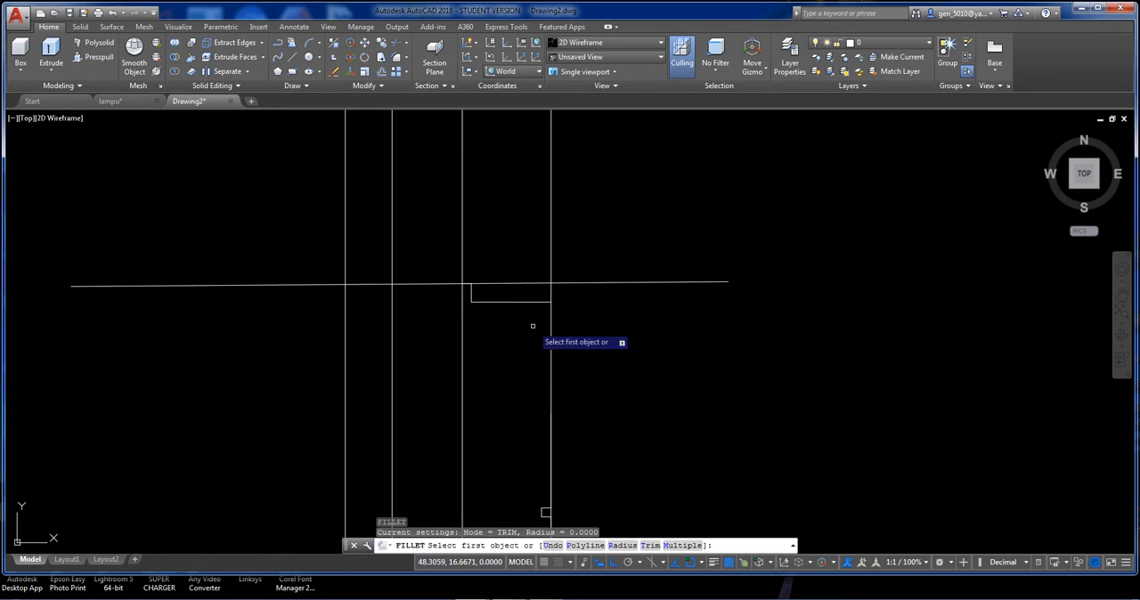
key("Escape")
Delete the rightmost full-length vertical line and the long horizontal line touching the stepped line.
left_click(564, 285)
left_click(547, 272)
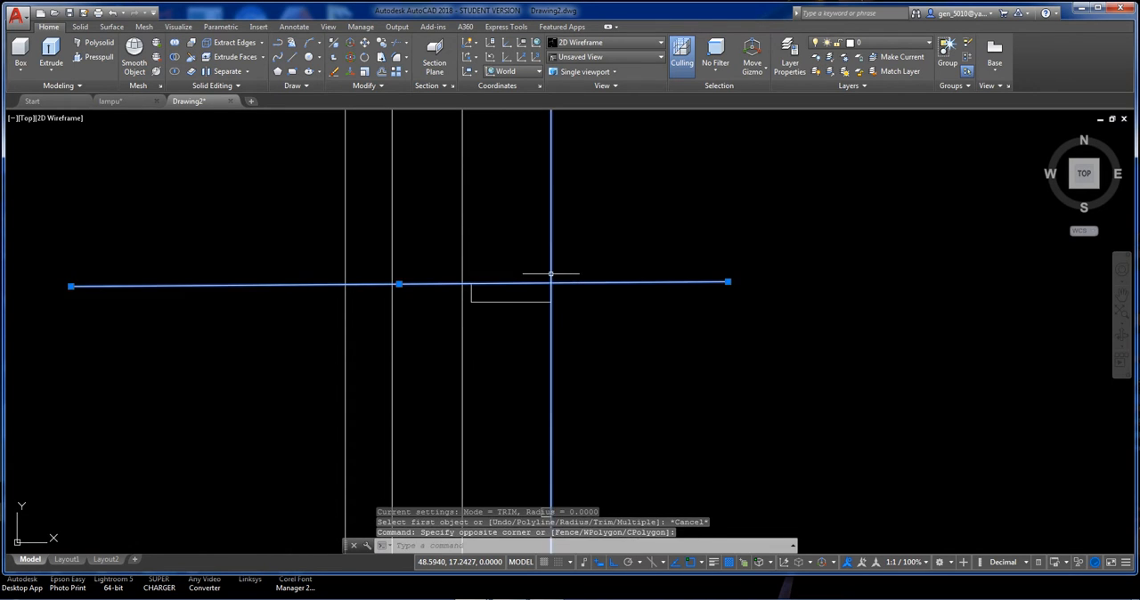
key("Delete")
scroll(553, 273, "down", 2)
scroll(542, 293, "up", 2)
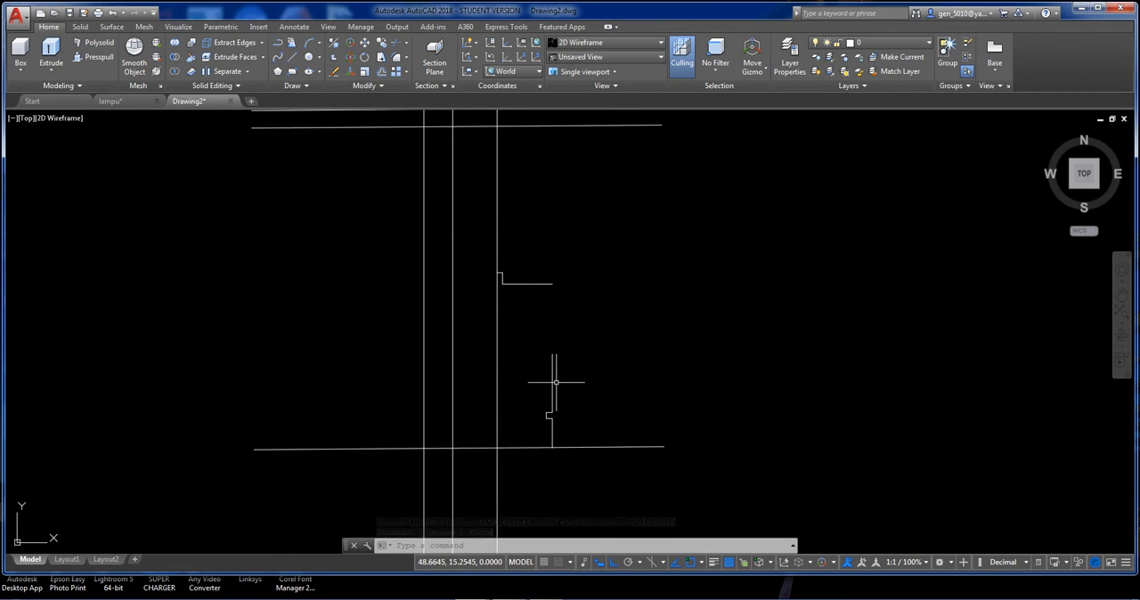
scroll(526, 283, "up", 3)
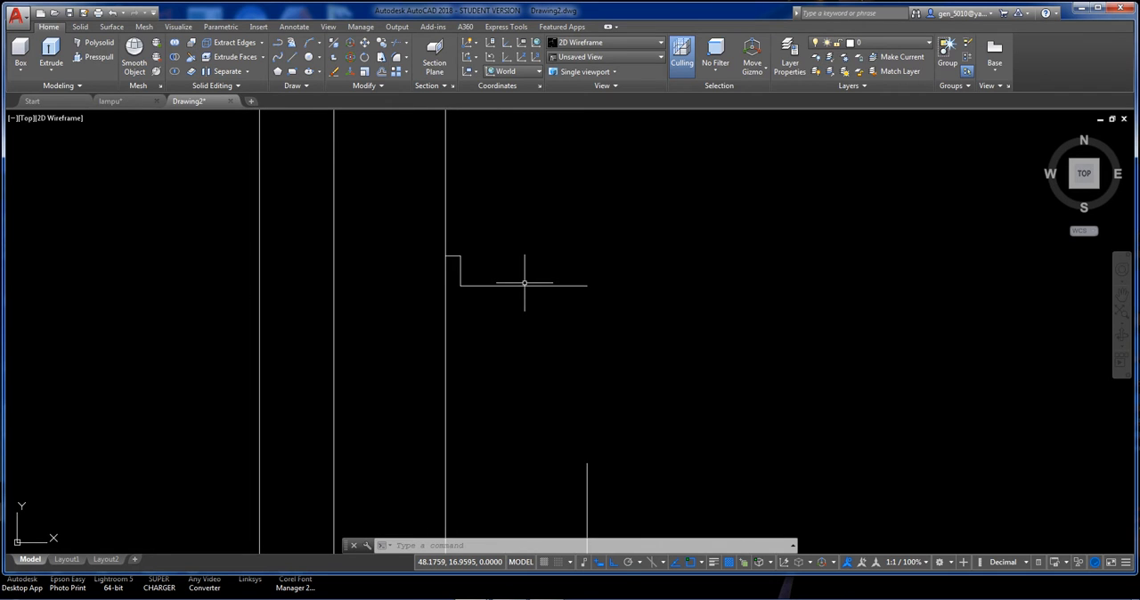
Fillet the outer corner of the small step beside the vertical line with a radius of 0.1.
type("f")
key("Return")
type("r")
key("Return")
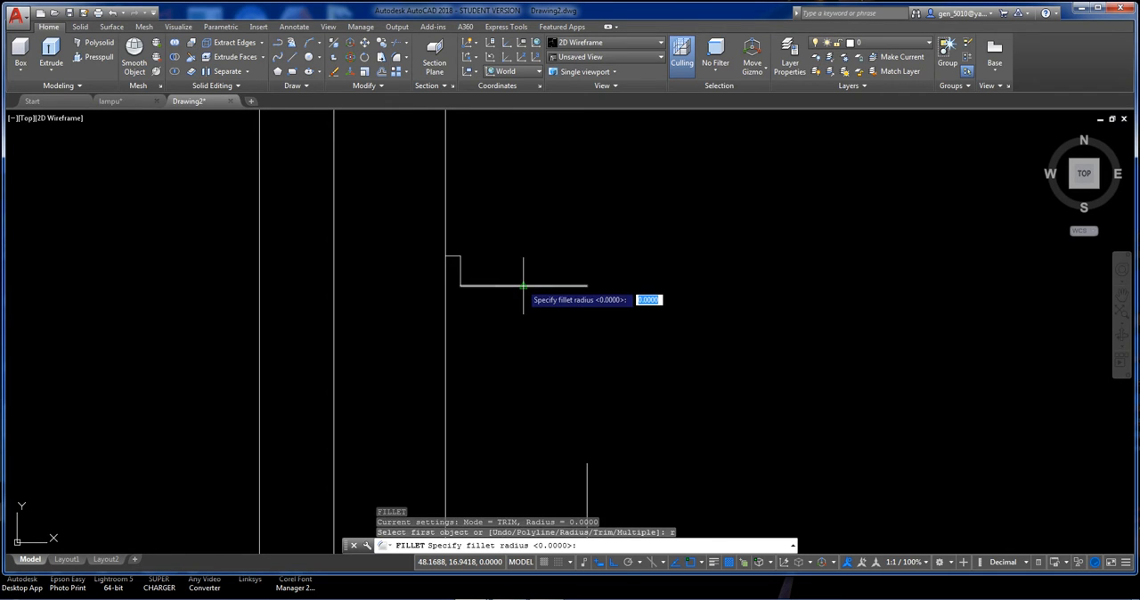
type(".1")
key("Return")
left_click(451, 256)
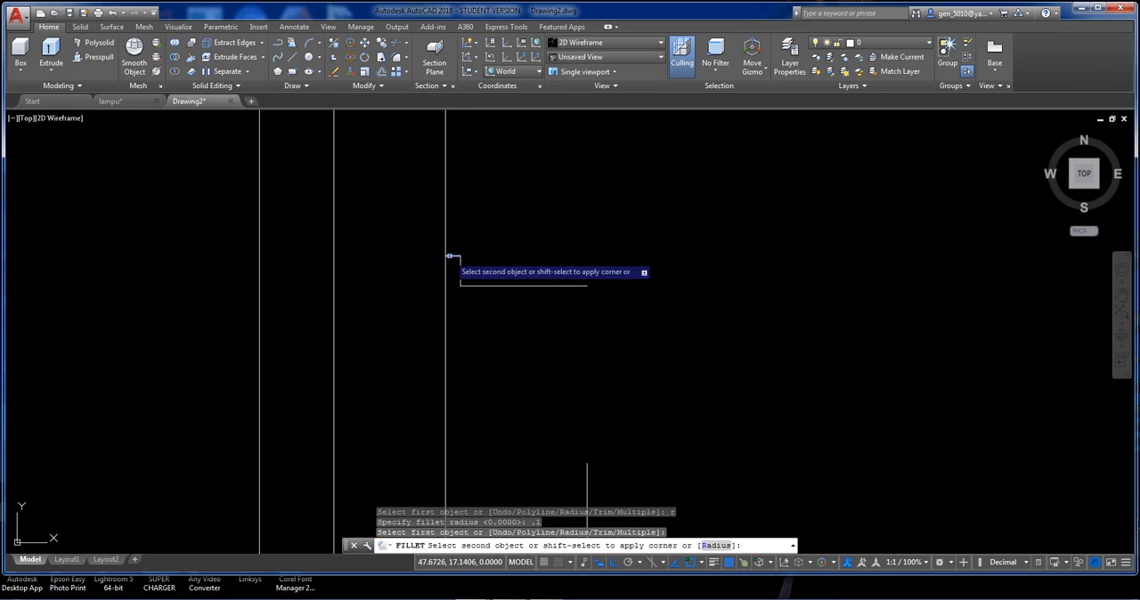
left_click(459, 270)
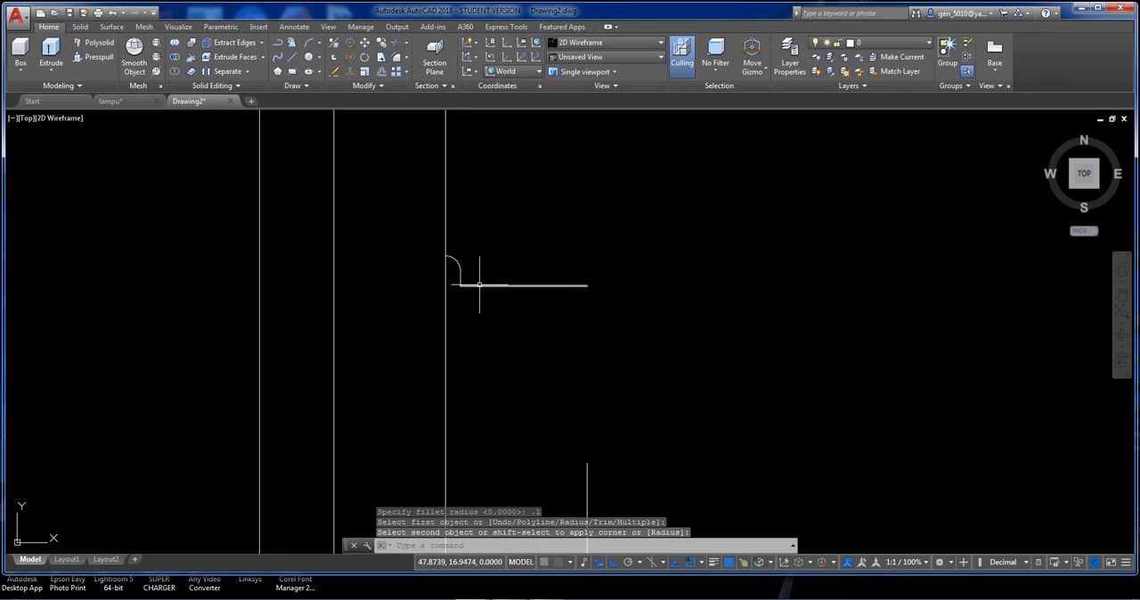
Try to fillet the step's inner corner, between its short vertical and long horizontal lines, with a radius of 0.2.
type("f")
key("Return")
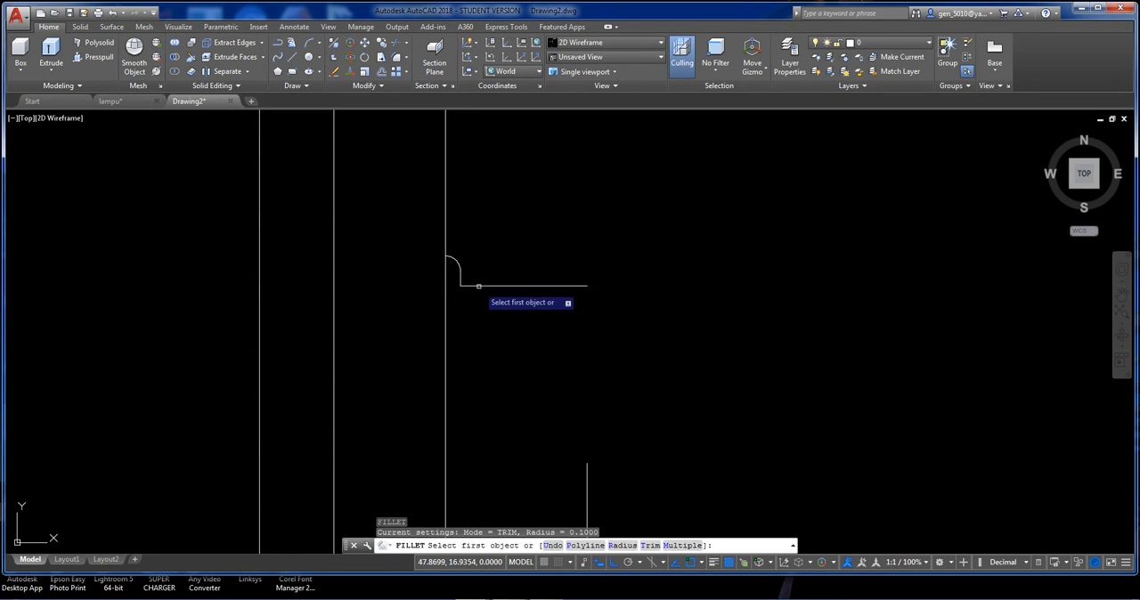
type("r")
key("Return")
type(".2")
key("Return")
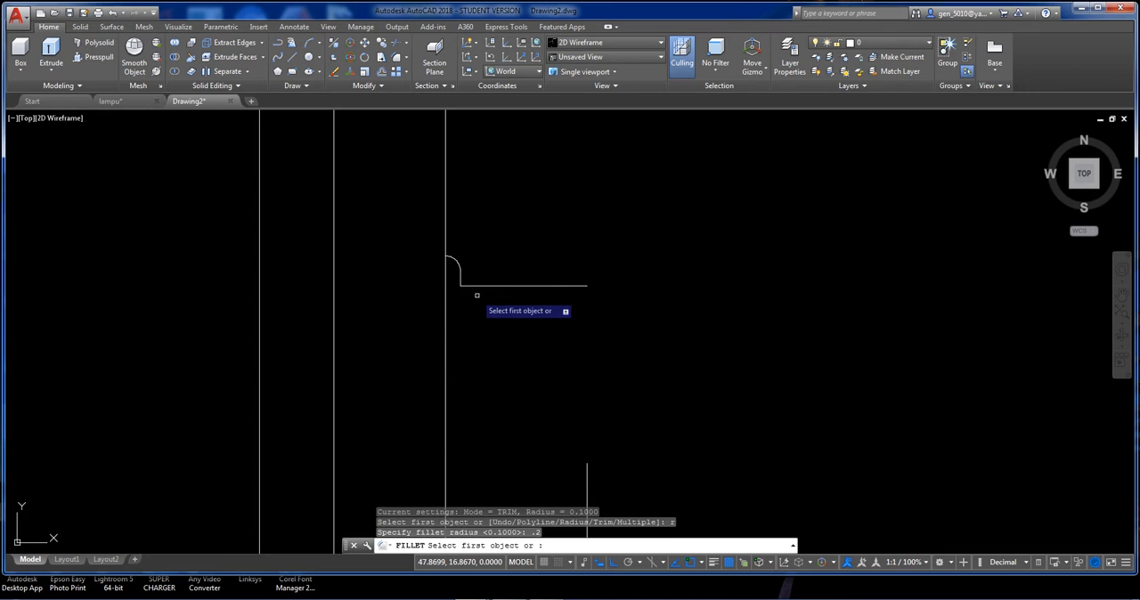
left_click(462, 280)
left_click(483, 284)
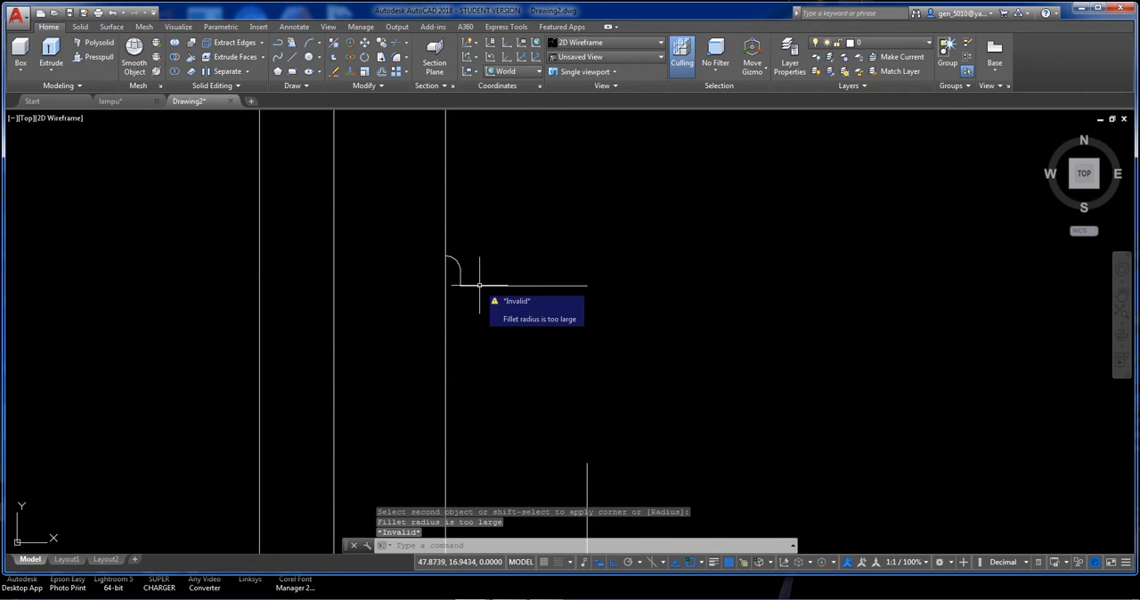
key("Escape")
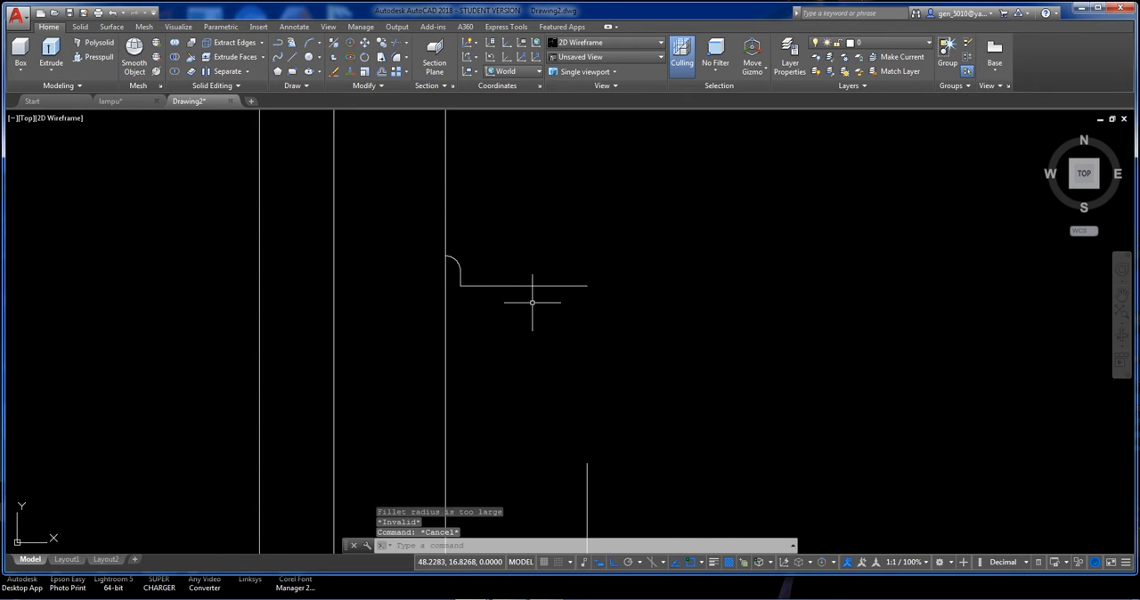
Stretch the step's long horizontal line and the lower end of its short vertical line 0.1 downward.
key("Return")
left_click(611, 312)
left_click(450, 270)
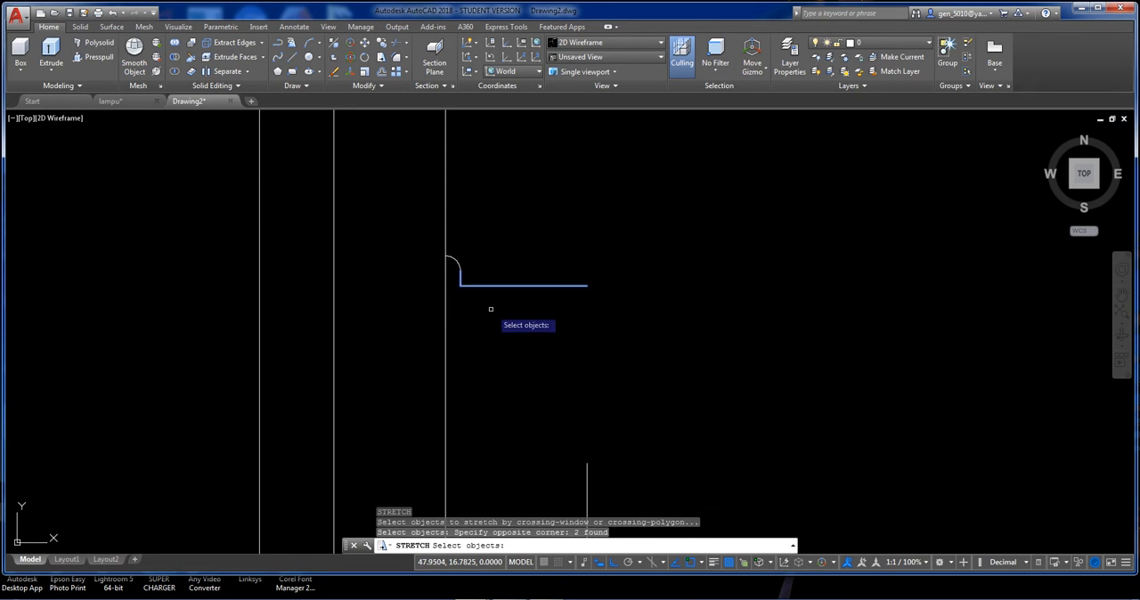
key("Return")
left_click(490, 311)
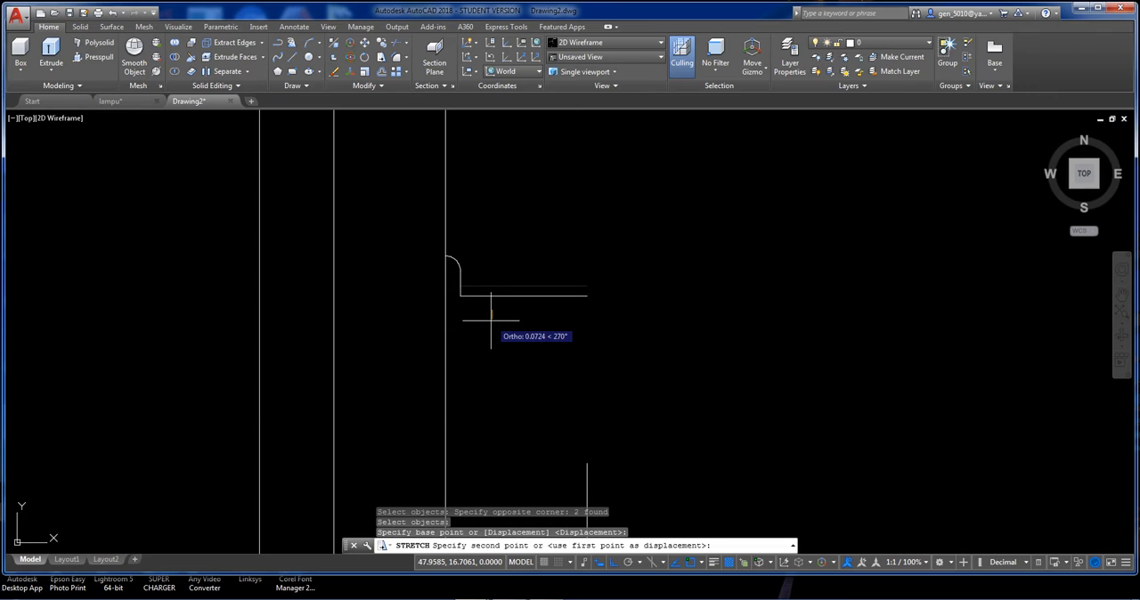
type(".1")
key("Return")
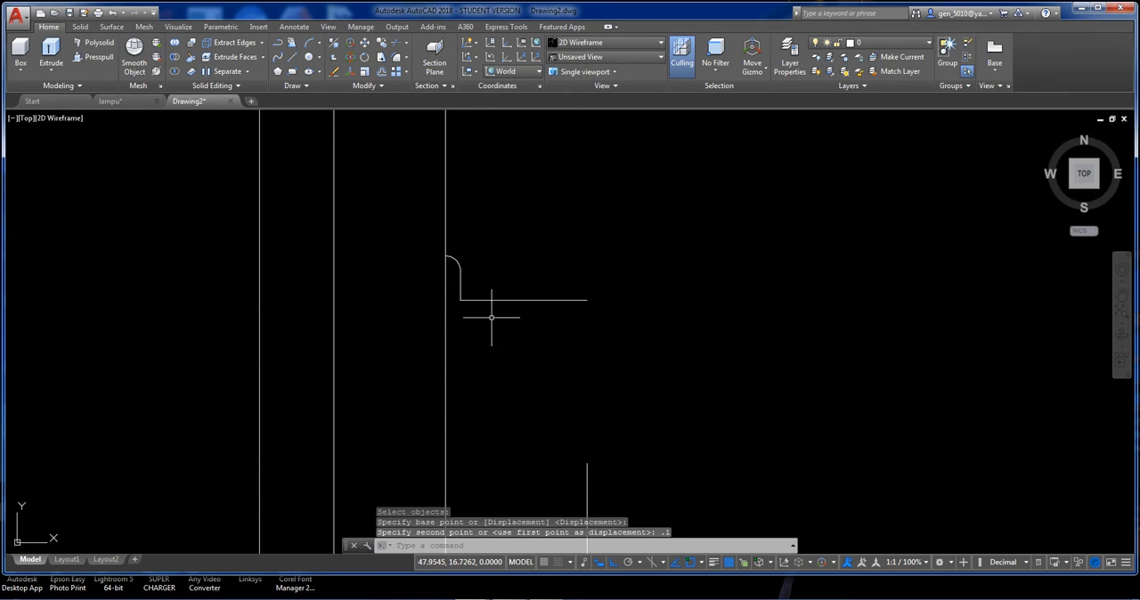
Fillet the inner corner between the short vertical and long horizontal lines with a radius of 0.2.
type("f")
key("Return")
type("r")
key("Return")
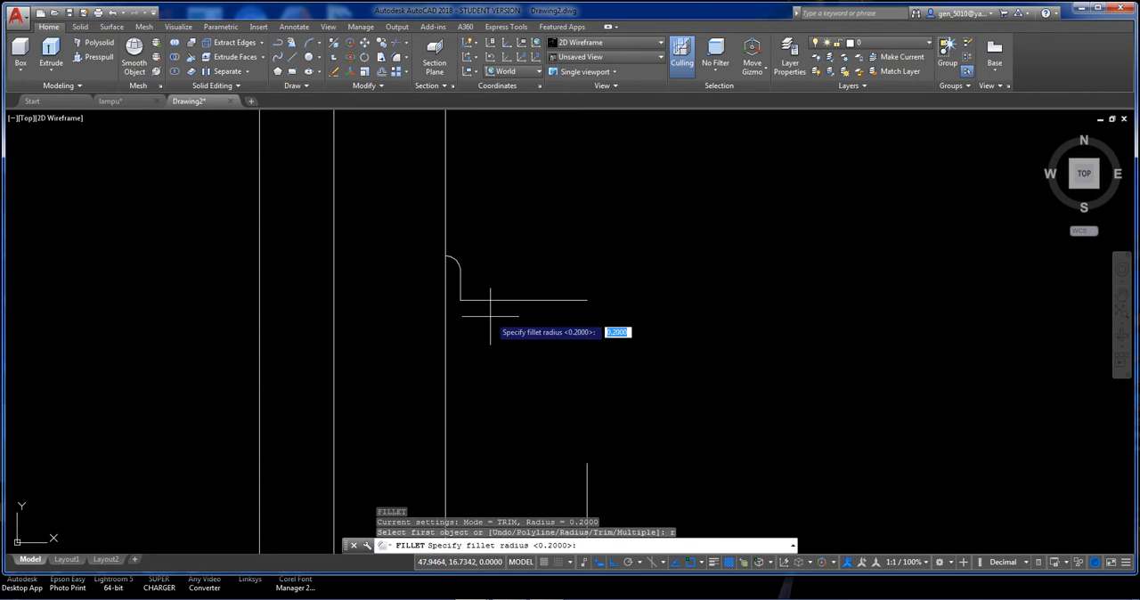
key("Return")
left_click(463, 292)
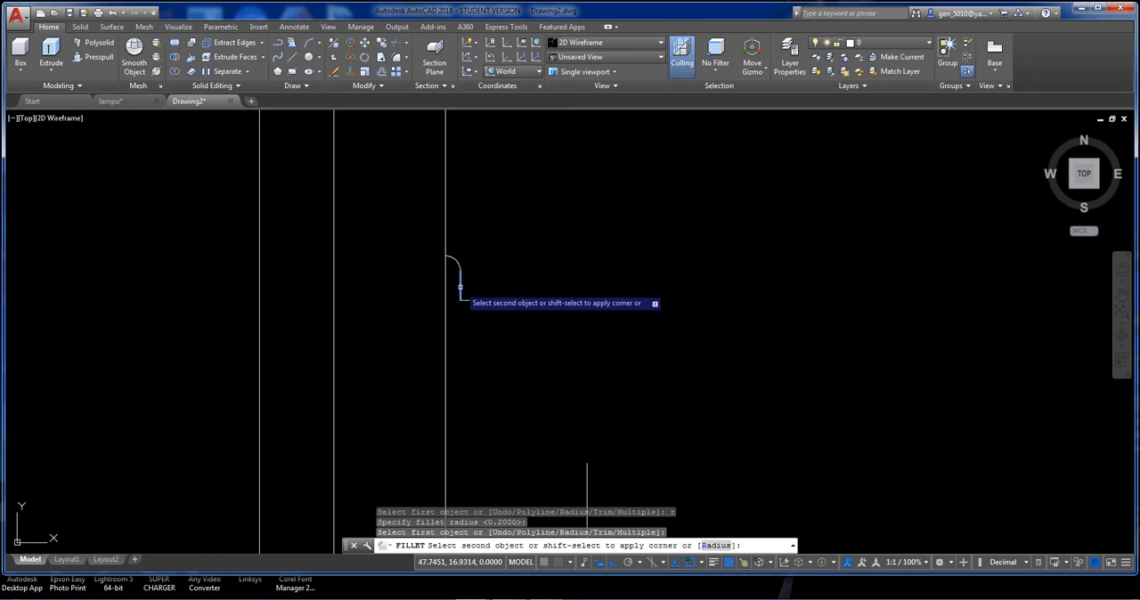
left_click(477, 297)
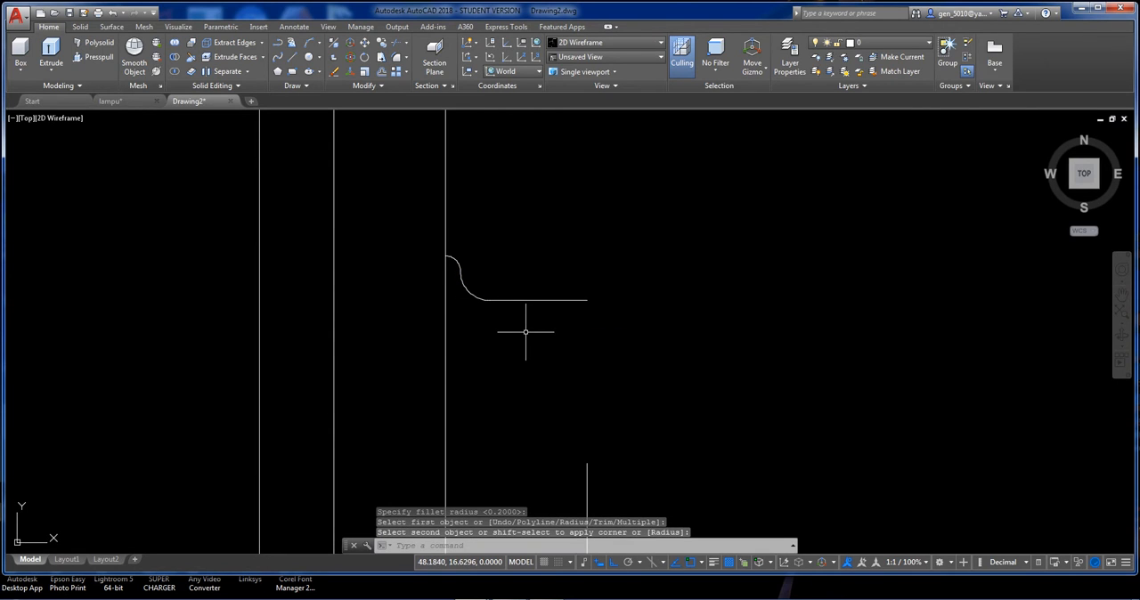
key("Return")
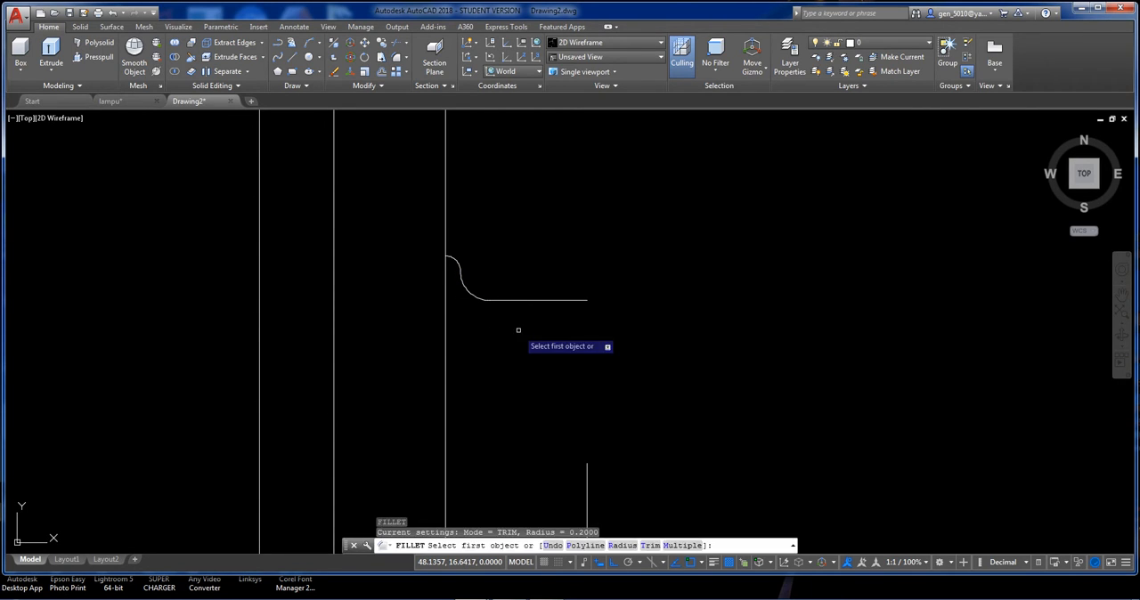
type("r")
key("Return")
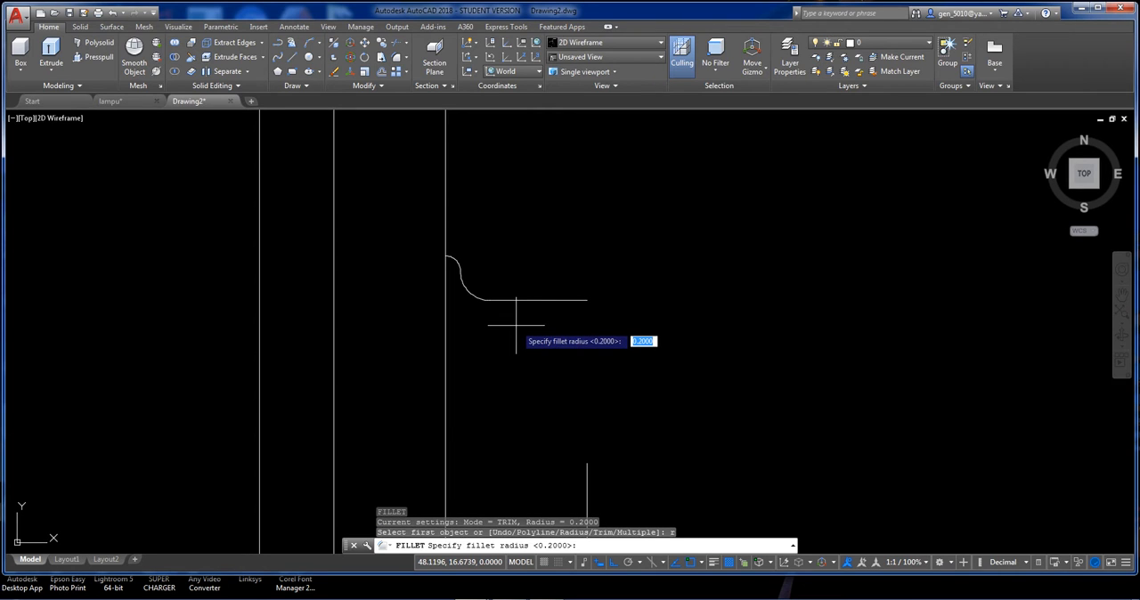
type("1")
key("Return")
left_click(518, 301)
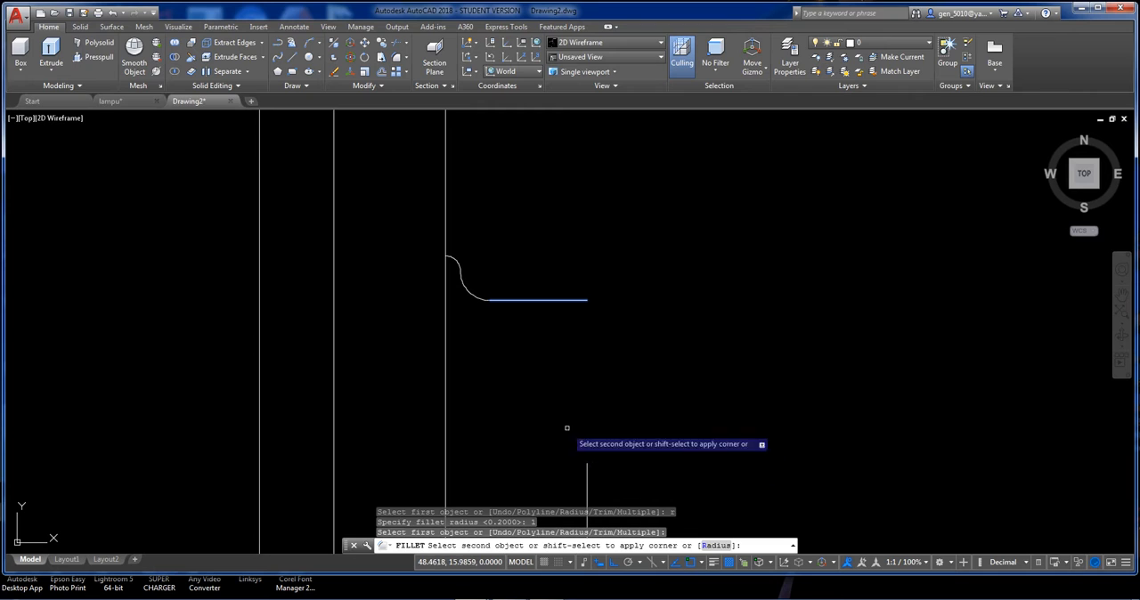
key("Escape")
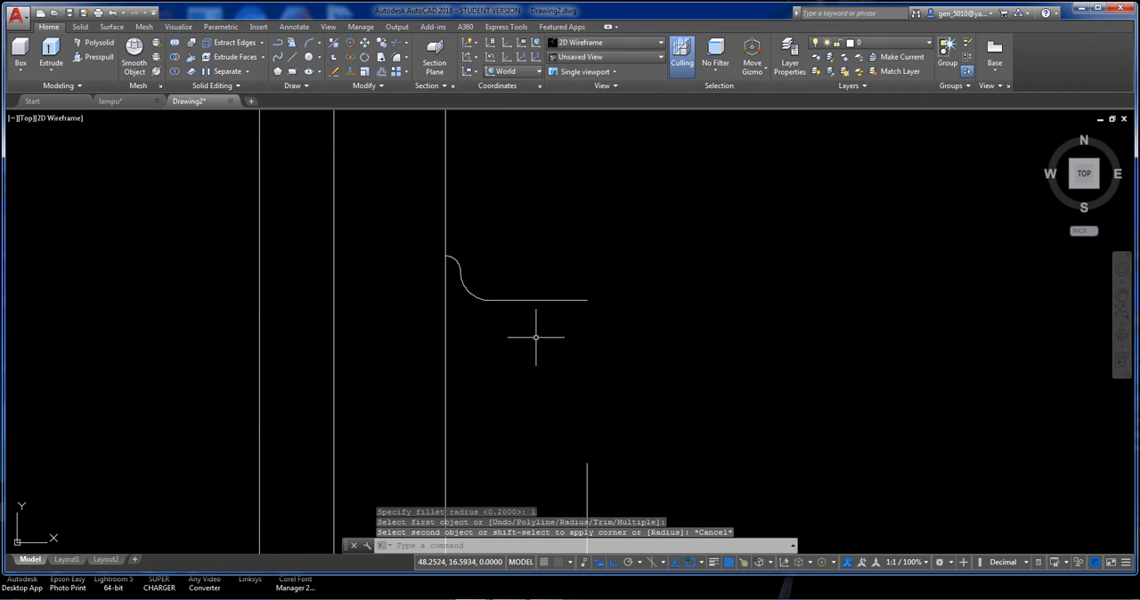
type("f")
key("Return")
type("r")
key("Return")
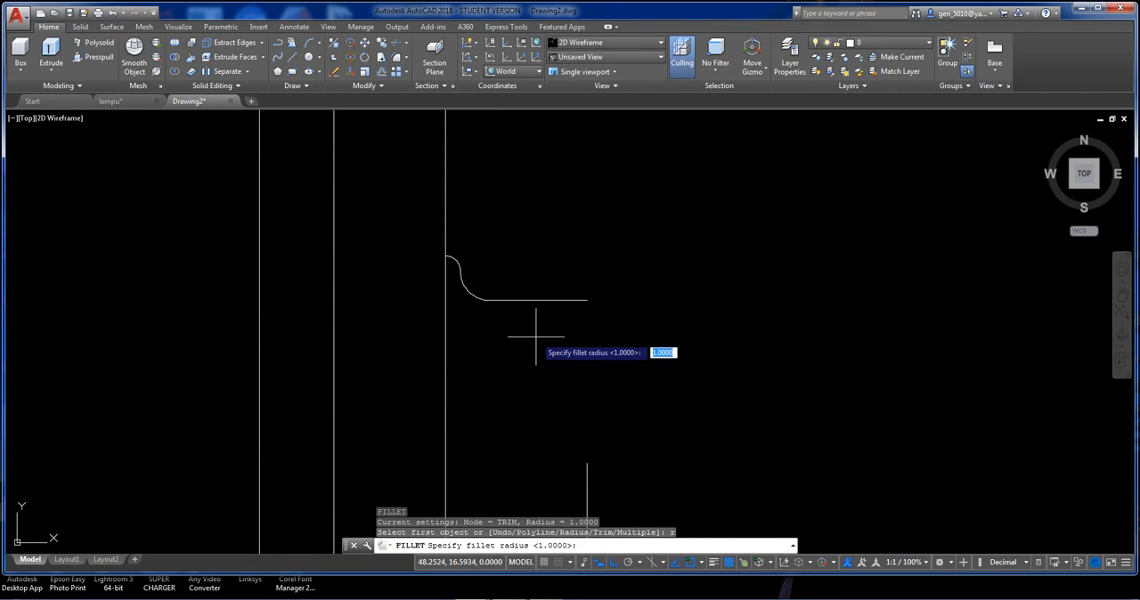
key("Return")
left_click(534, 301)
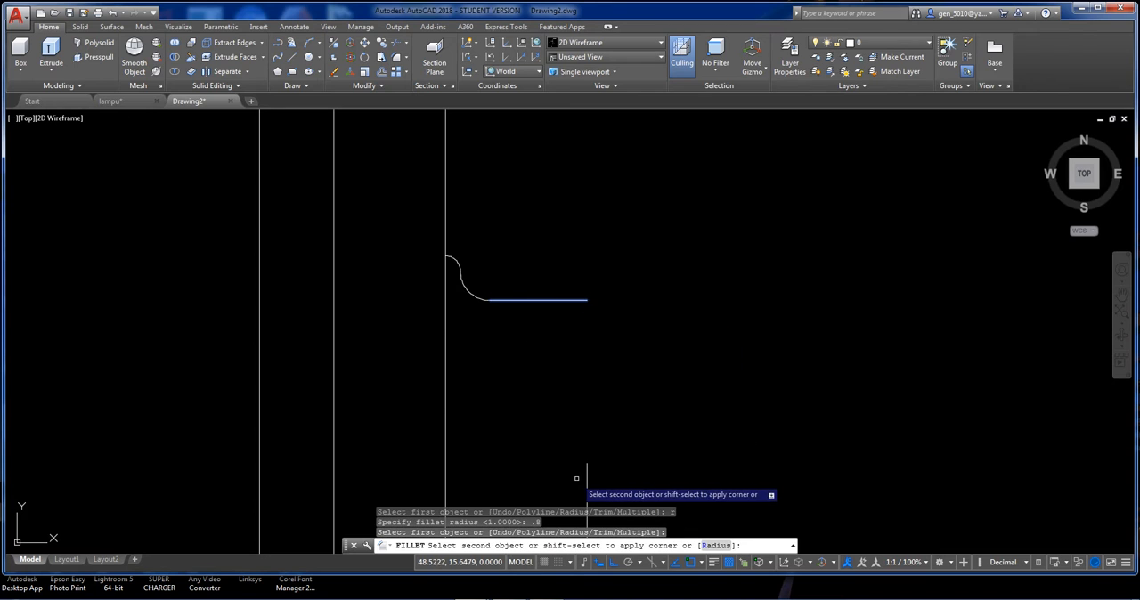
left_click(539, 381)
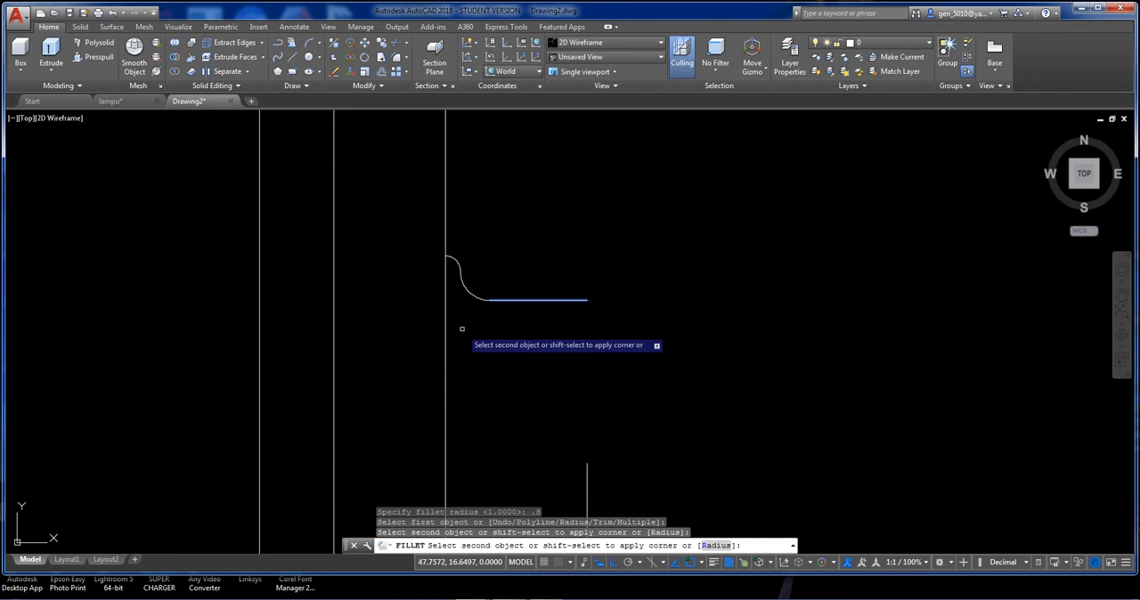
key("Escape")
Fillet the long horizontal line to the outer vertical edge below it with a radius of 0.6.
type("f")
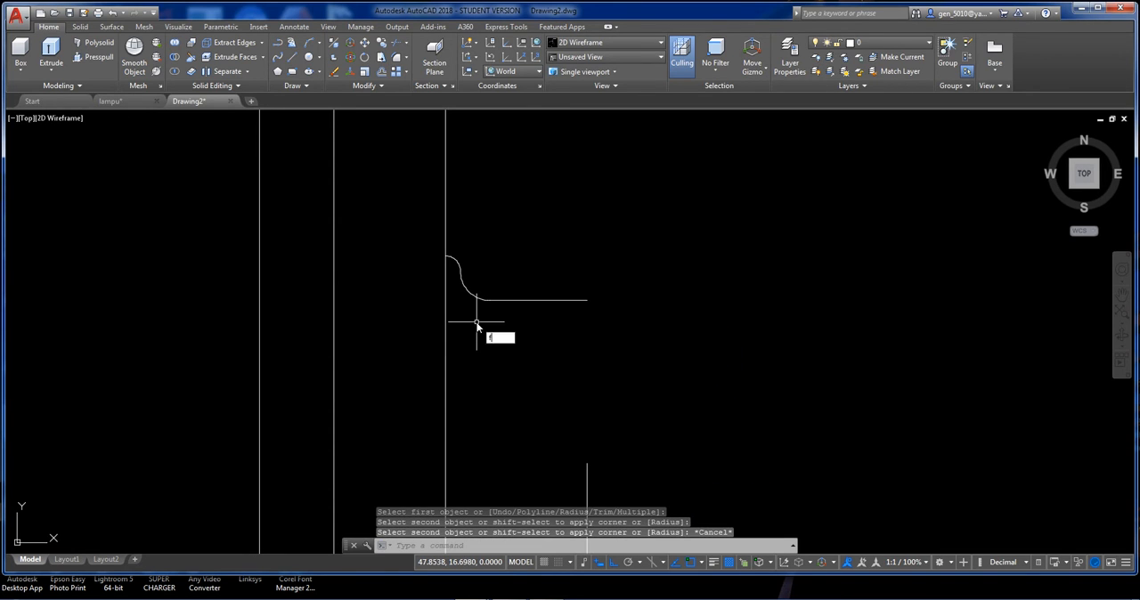
key("Return")
type("r")
key("Return")
type(".6")
key("Return")
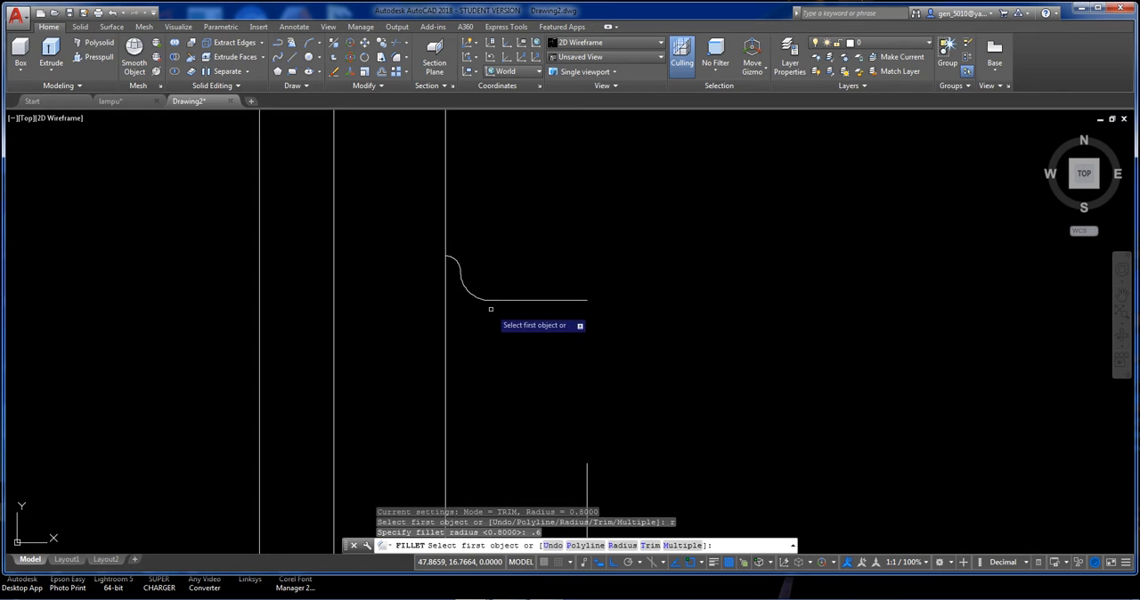
left_click(506, 301)
left_click(585, 479)
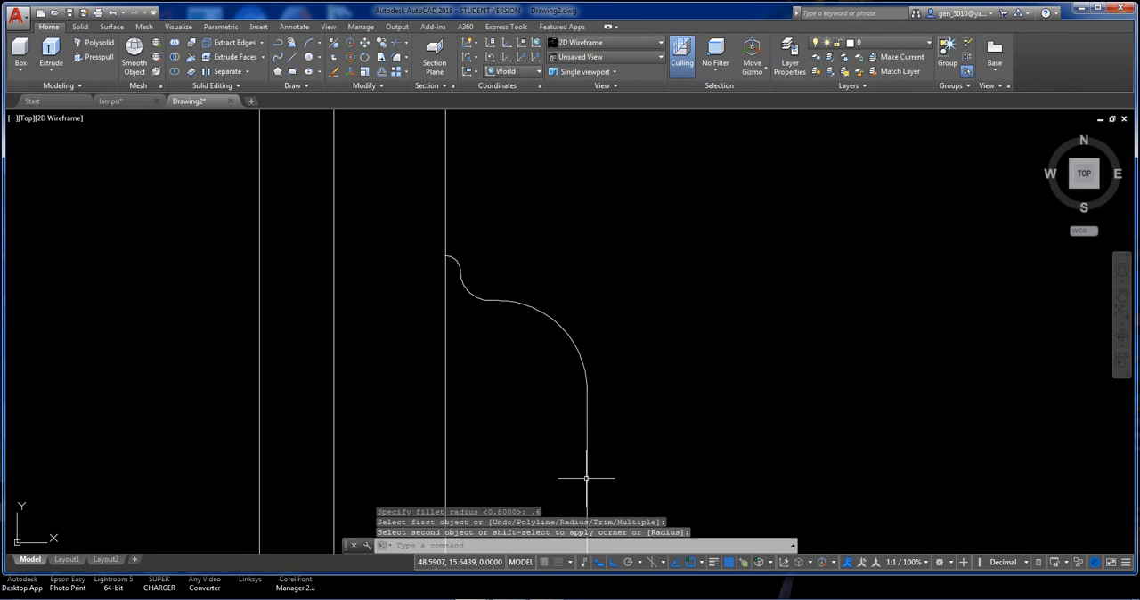
Try stretching the junction of the large arc and outer vertical edge 1 downward, and undo it.
scroll(585, 356, "down", 3)
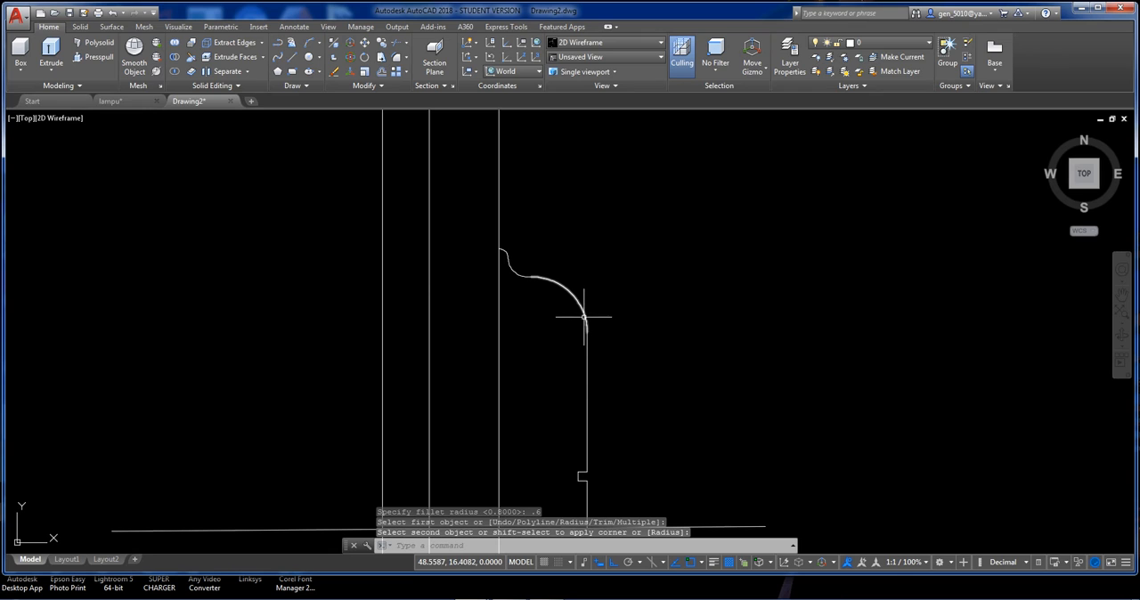
type("s")
key("Return")
left_click(609, 374)
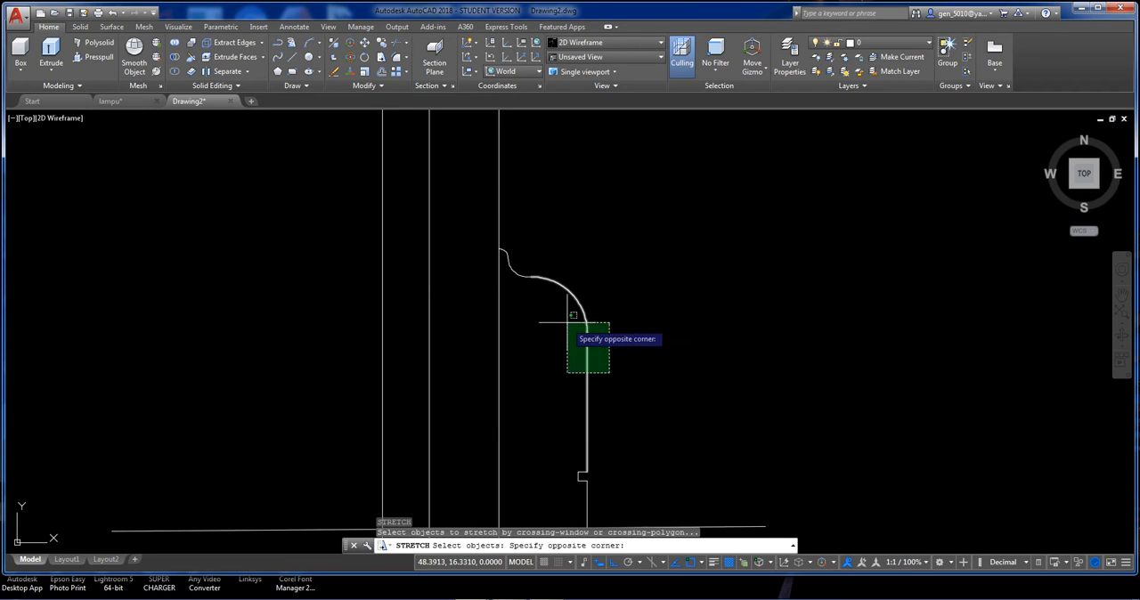
left_click(567, 321)
key("Return")
left_click(619, 344)
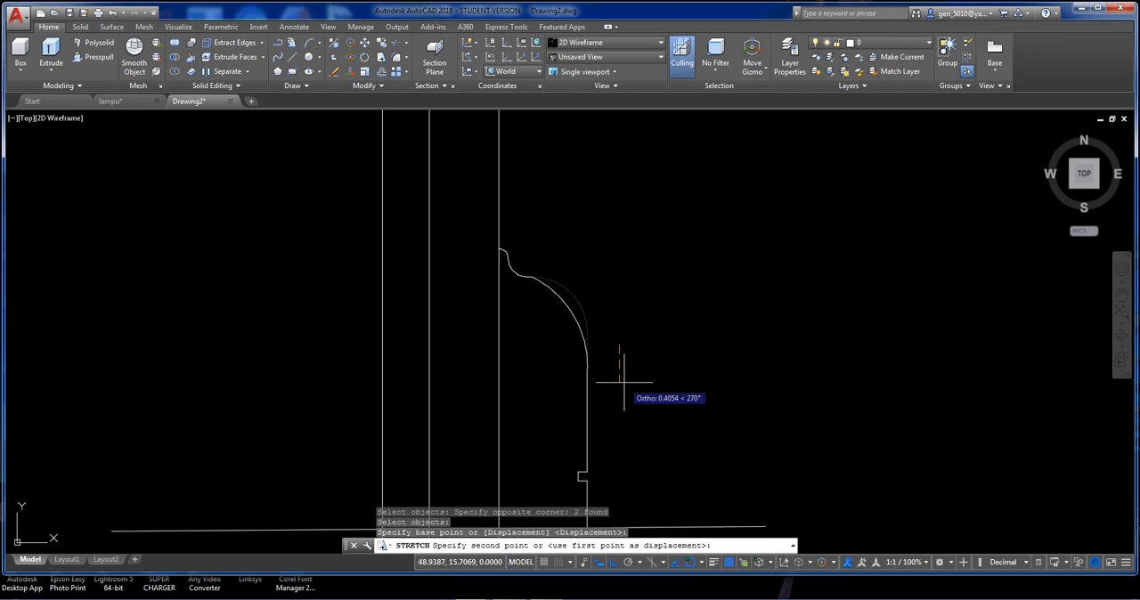
type("1")
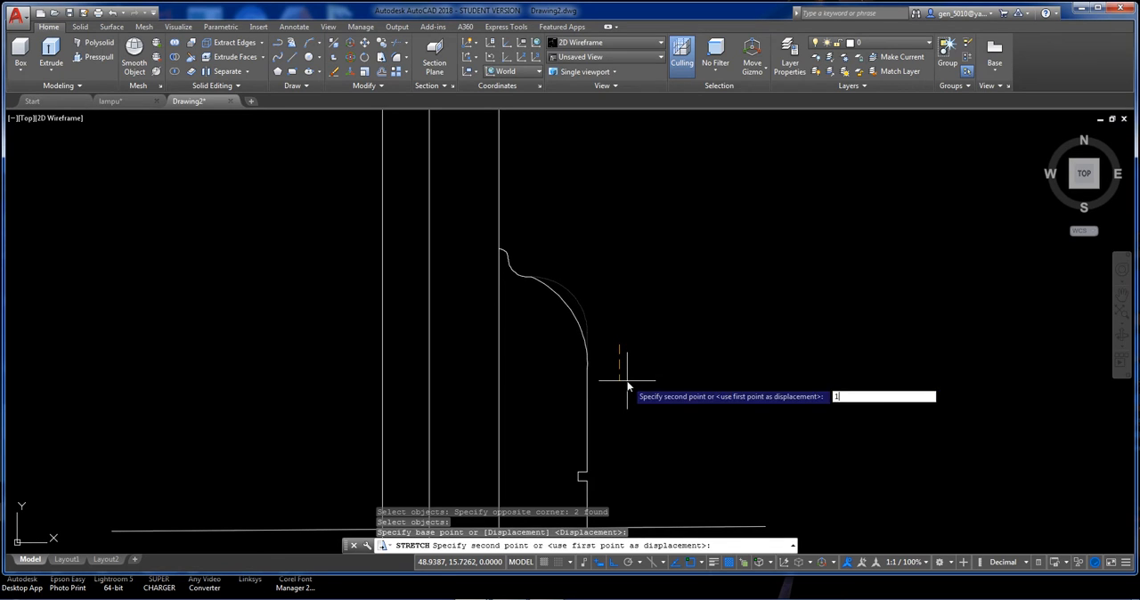
key("Return")
type("u")
key("Return")
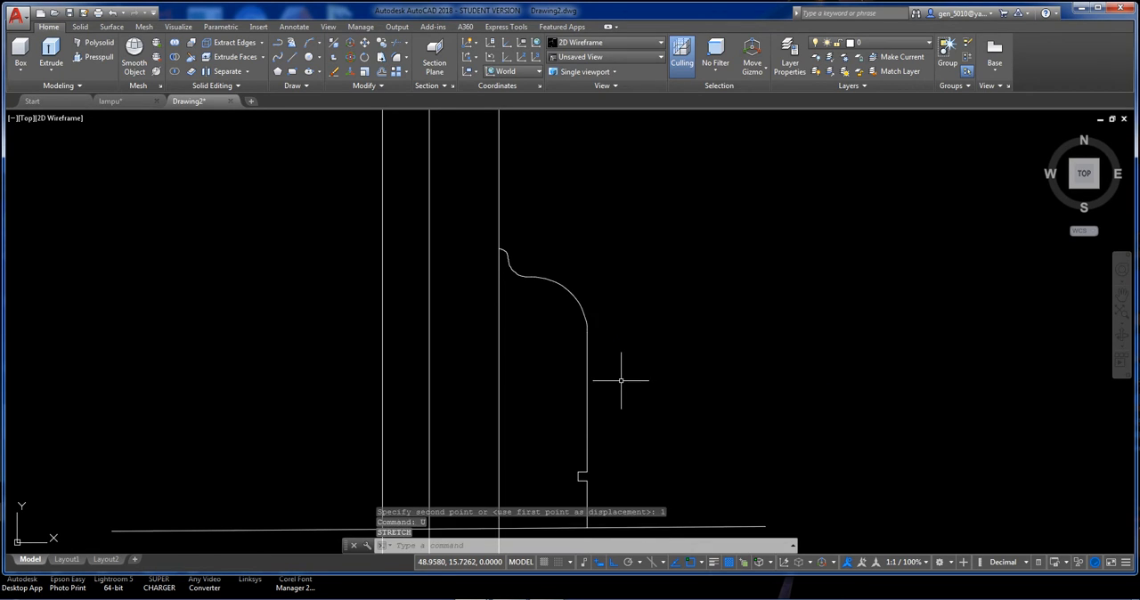
Stretch the junction of the large arc and the outer vertical edge 0.5 downward.
key("Return")
left_click(621, 384)
left_click(561, 318)
key("Return")
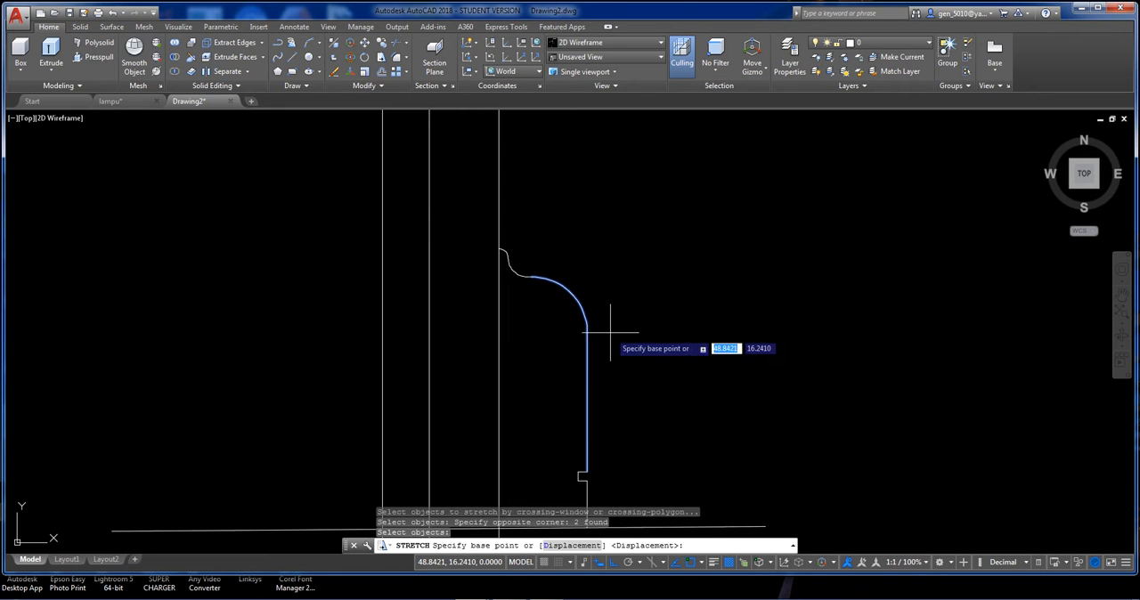
left_click(612, 336)
type(".5")
key("Return")
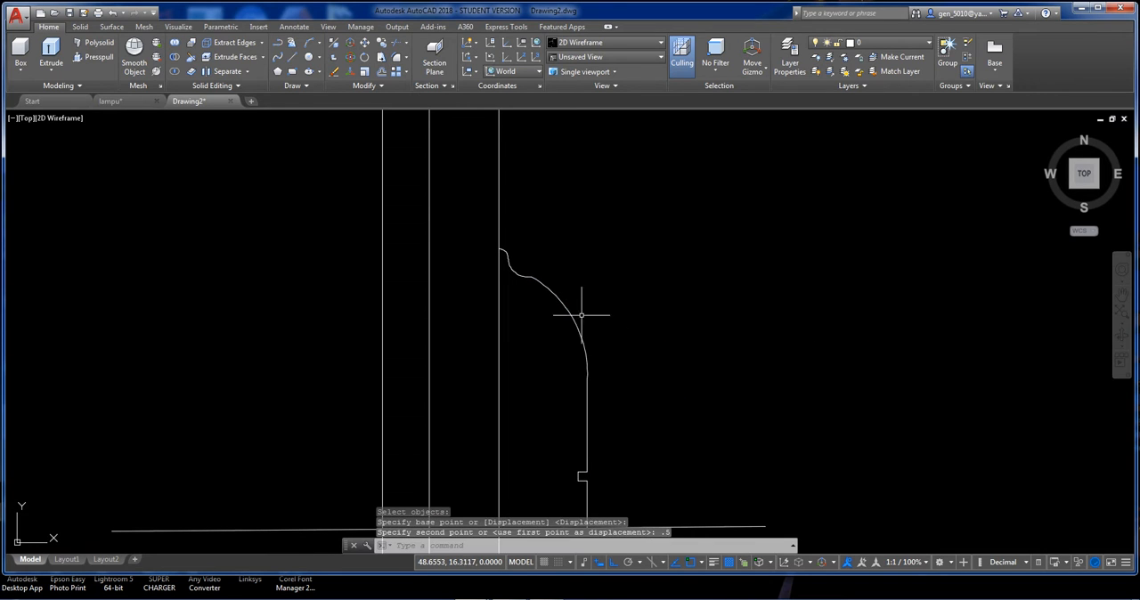
Delete the short horizontal segment between the small concave arc and the large arc.
scroll(581, 314, "up", 5)
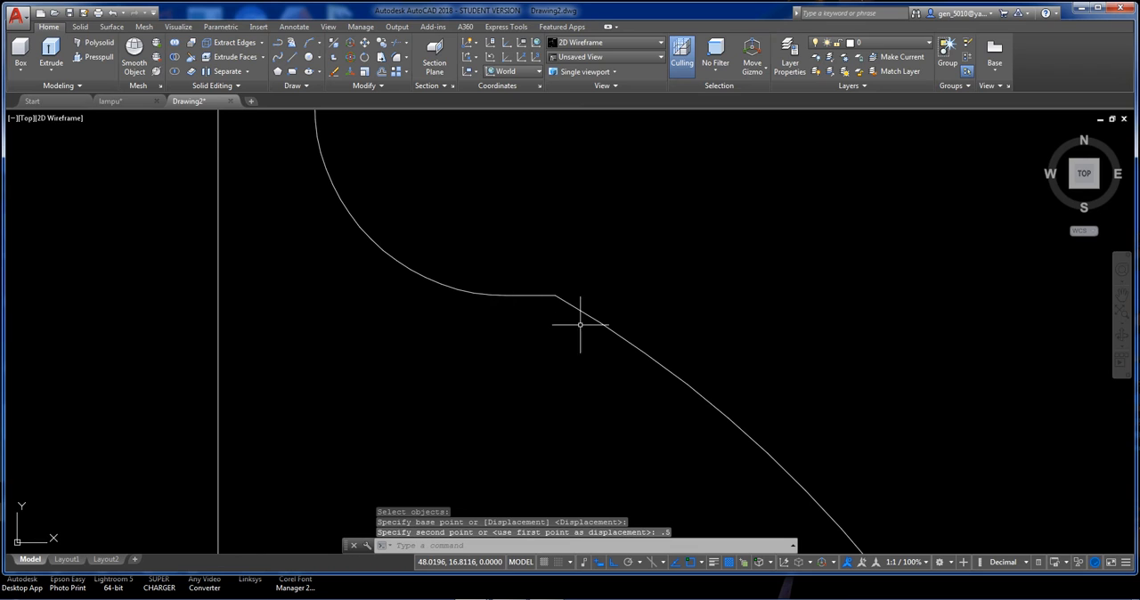
left_click(476, 270)
left_click(583, 324)
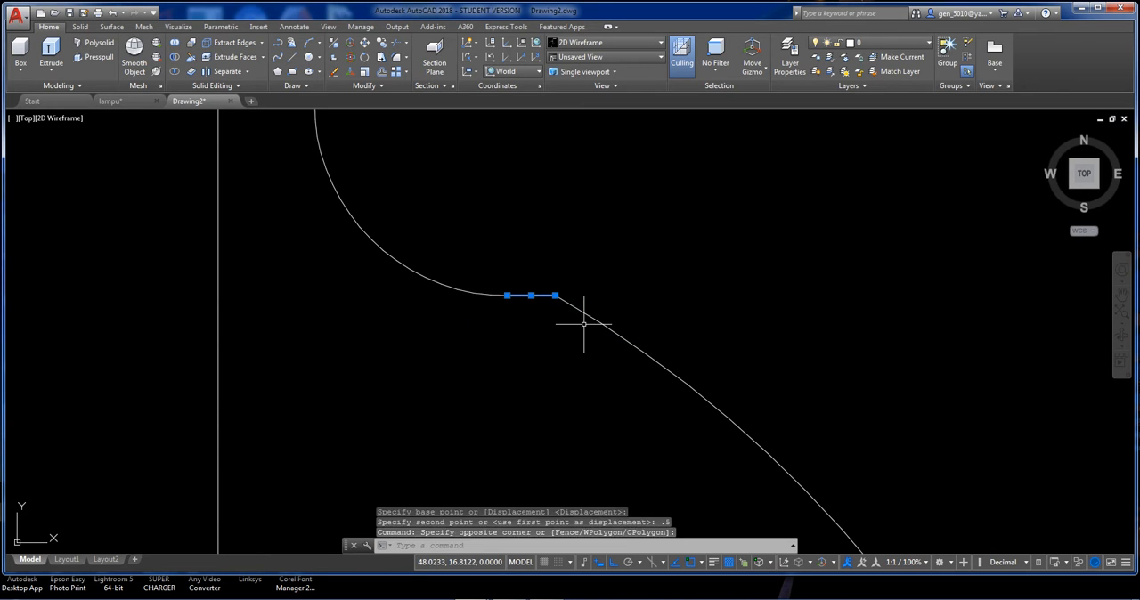
key("Delete")
Fillet the small concave arc to the large arc with a radius of 0.5 to bridge the gap between them.
scroll(551, 351, "down", 2)
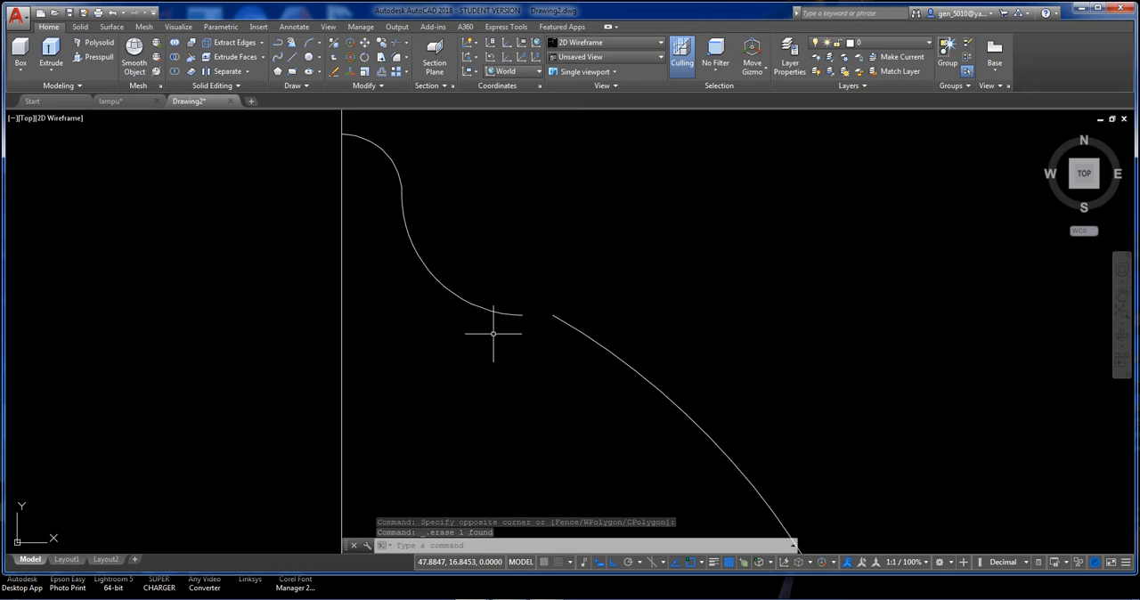
type("f")
key("Return")
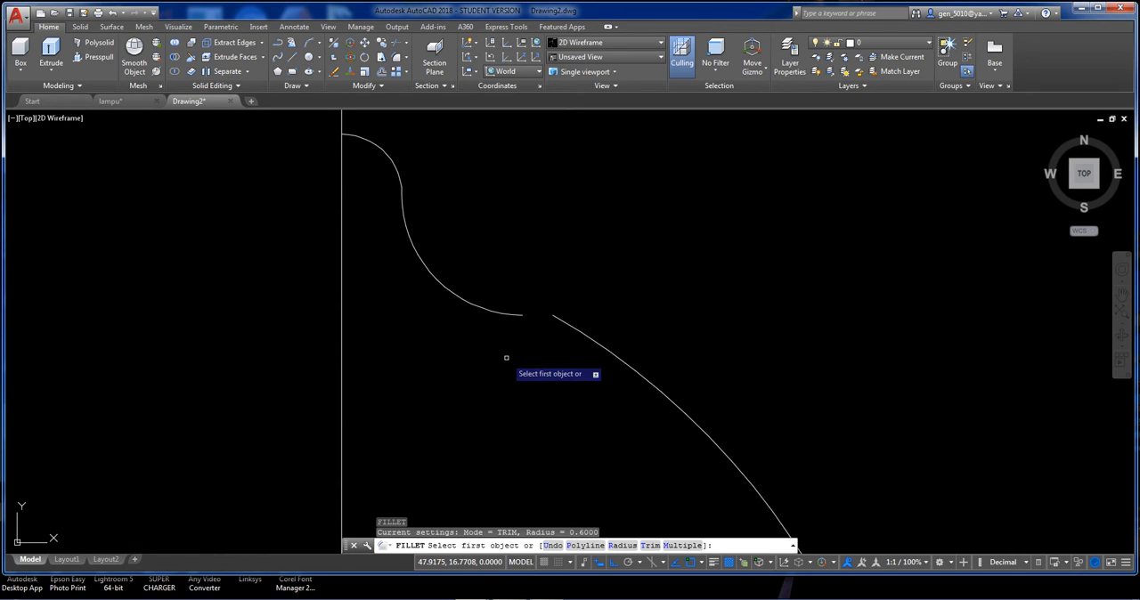
type("r")
key("Return")
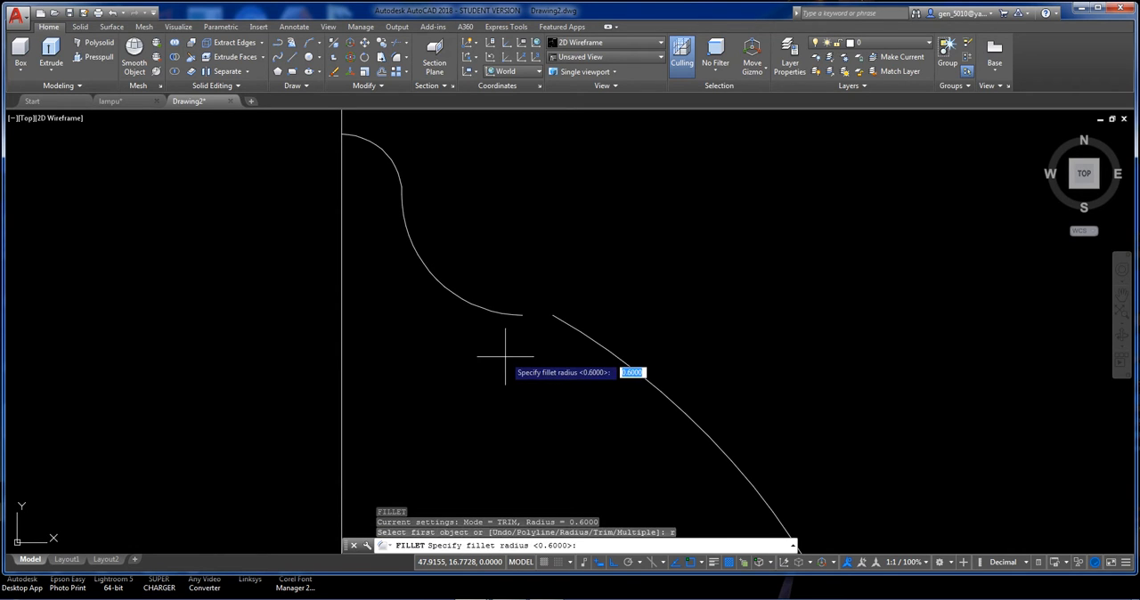
type(".5")
key("Return")
left_click(509, 313)
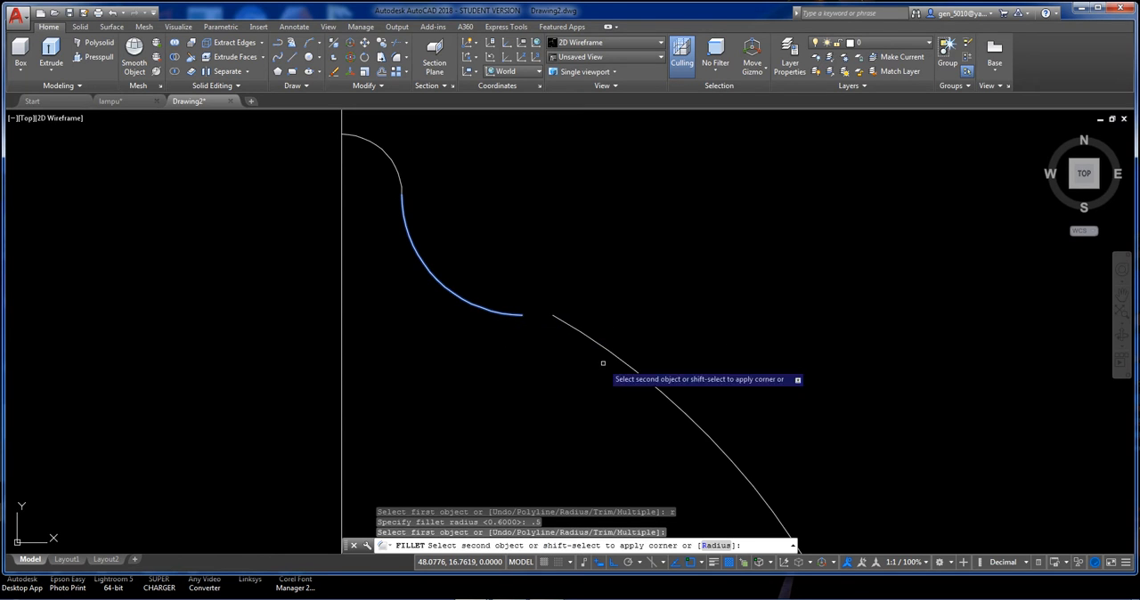
left_click(644, 380)
Draw a horizontal line from the upper end of the base's curved outline to the leftmost vertical axis line.
scroll(686, 410, "down", 2)
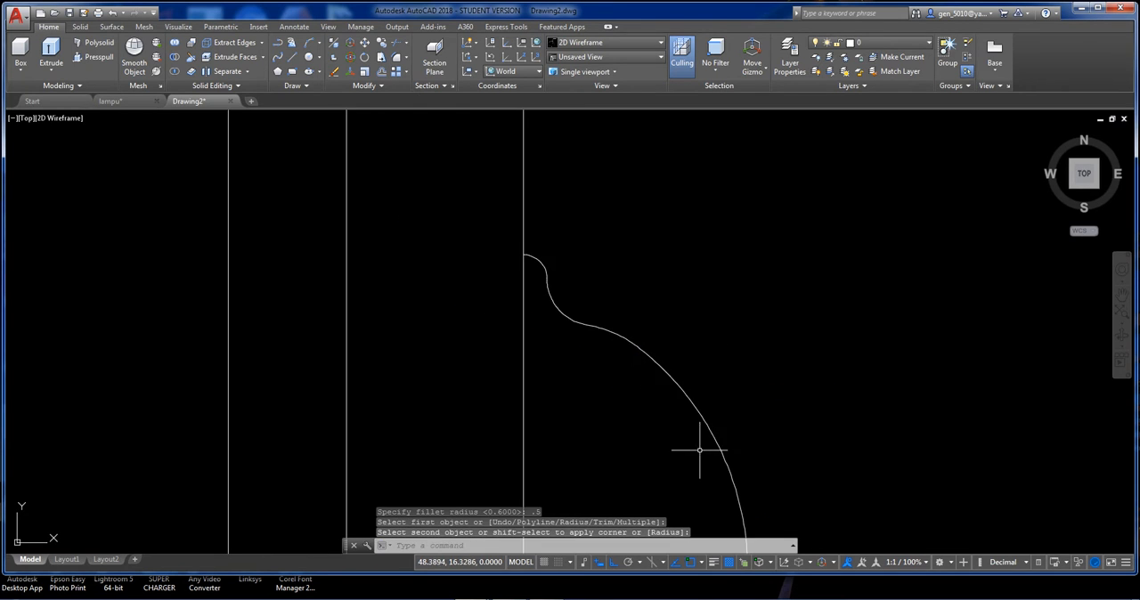
scroll(699, 451, "down", 2)
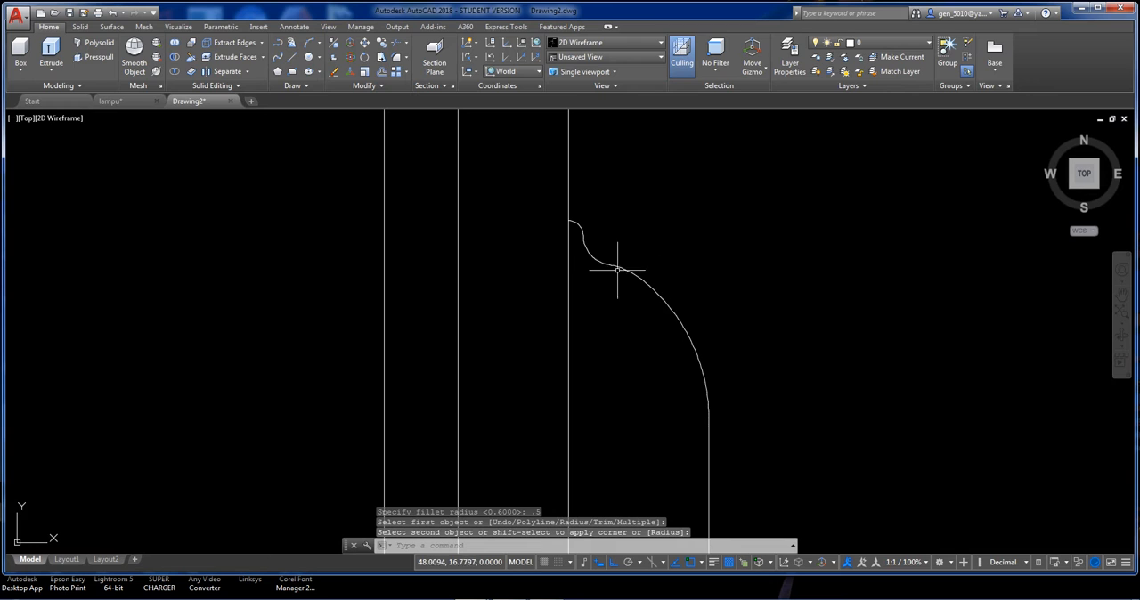
scroll(639, 285, "down", 2)
scroll(667, 317, "down", 2)
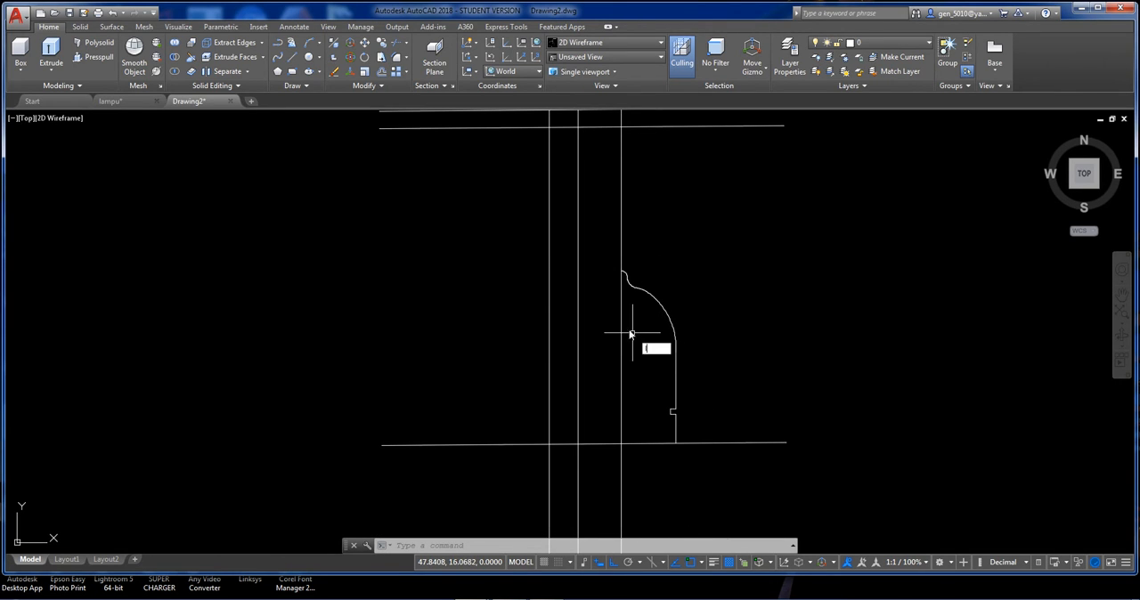
type("l")
key("Return")
left_click(622, 271)
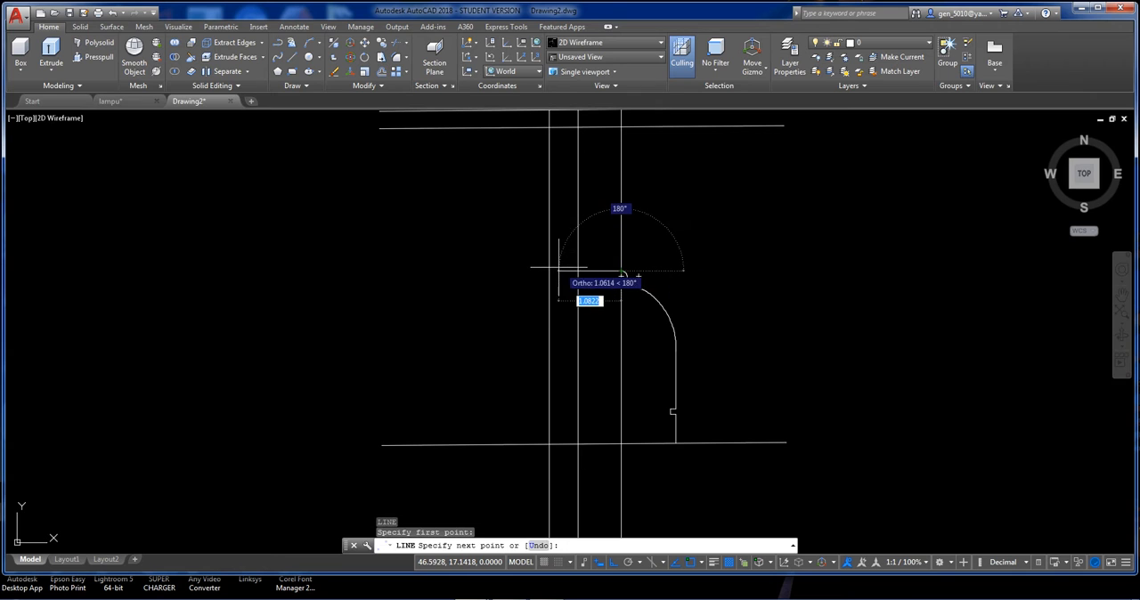
left_click(550, 271)
key("Return")
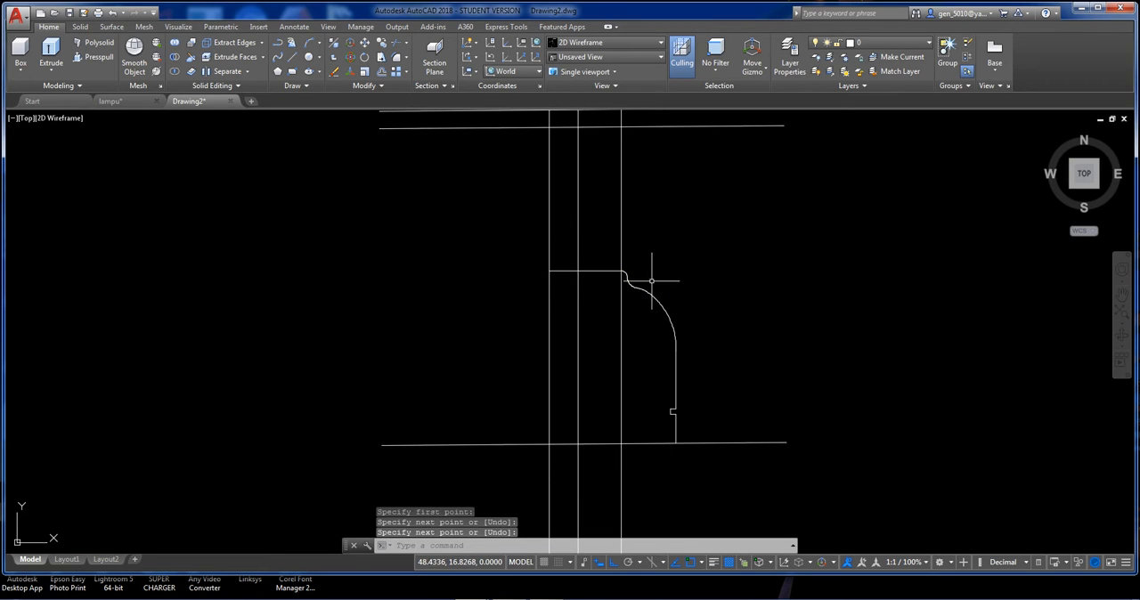
Chamfer the middle vertical line to the lower of the two upper horizontal lines with both distances at 0.3.
middle_click_drag(656, 285, 646, 320)
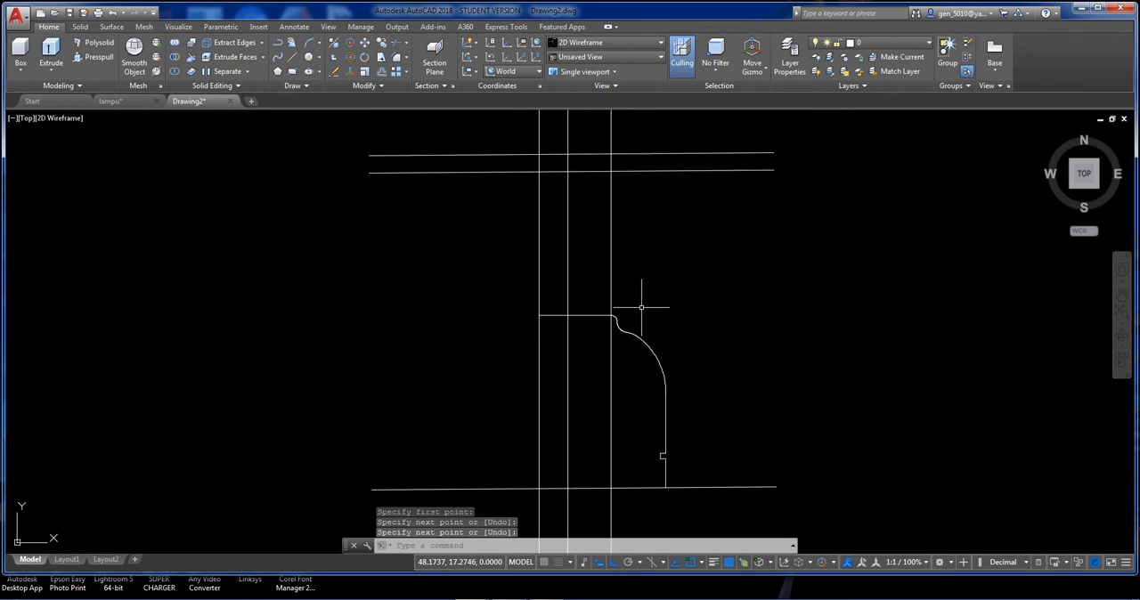
middle_click_drag(618, 279, 615, 333)
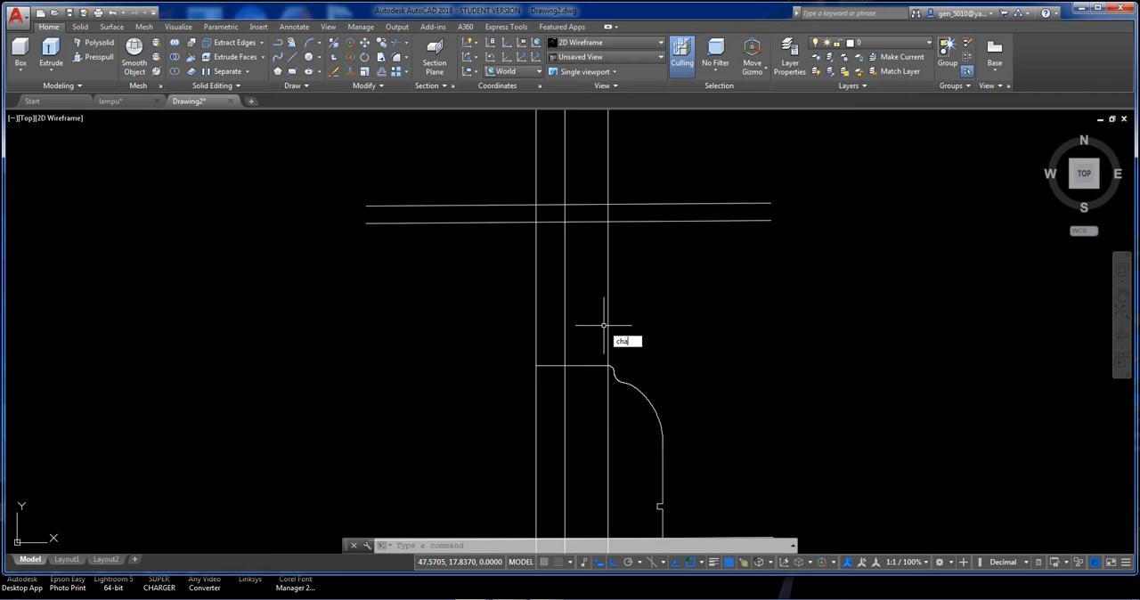
key("Return")
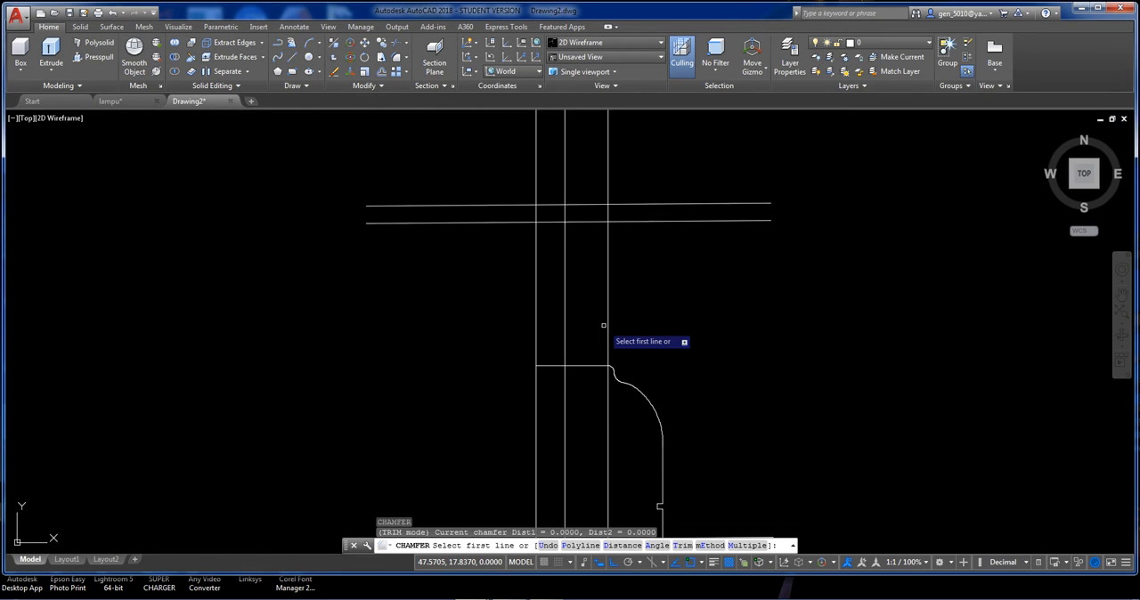
key("Return")
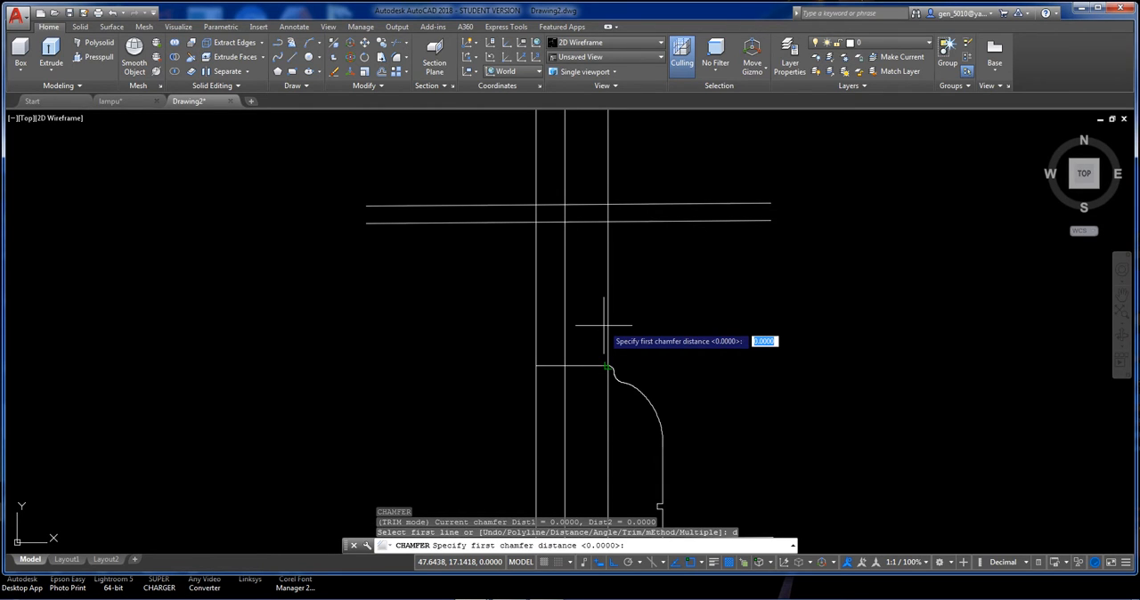
type("3")
key("Return")
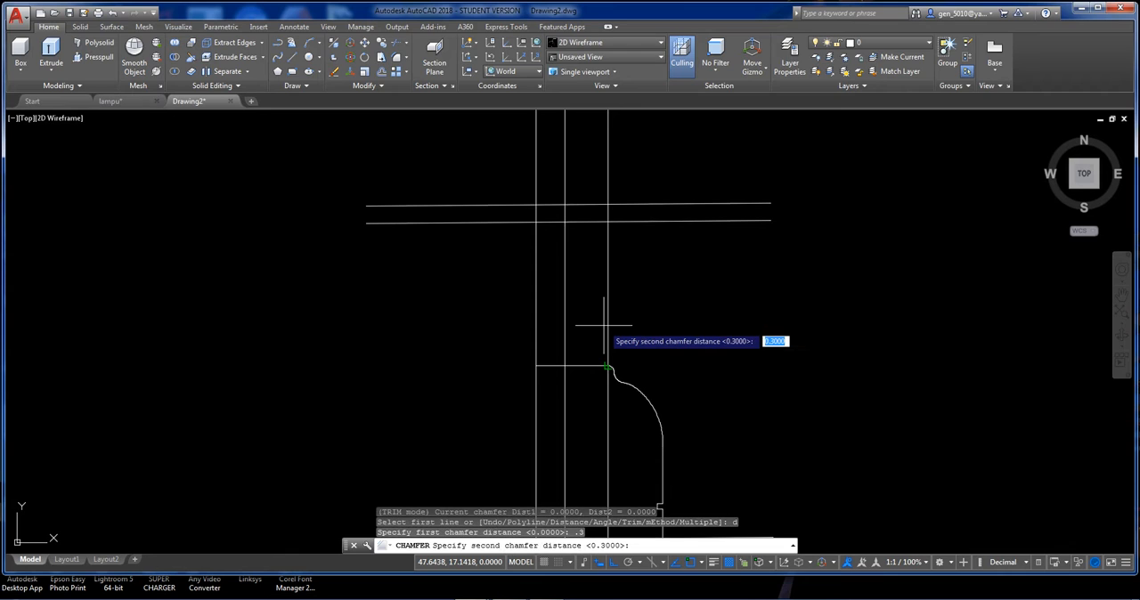
key("Return")
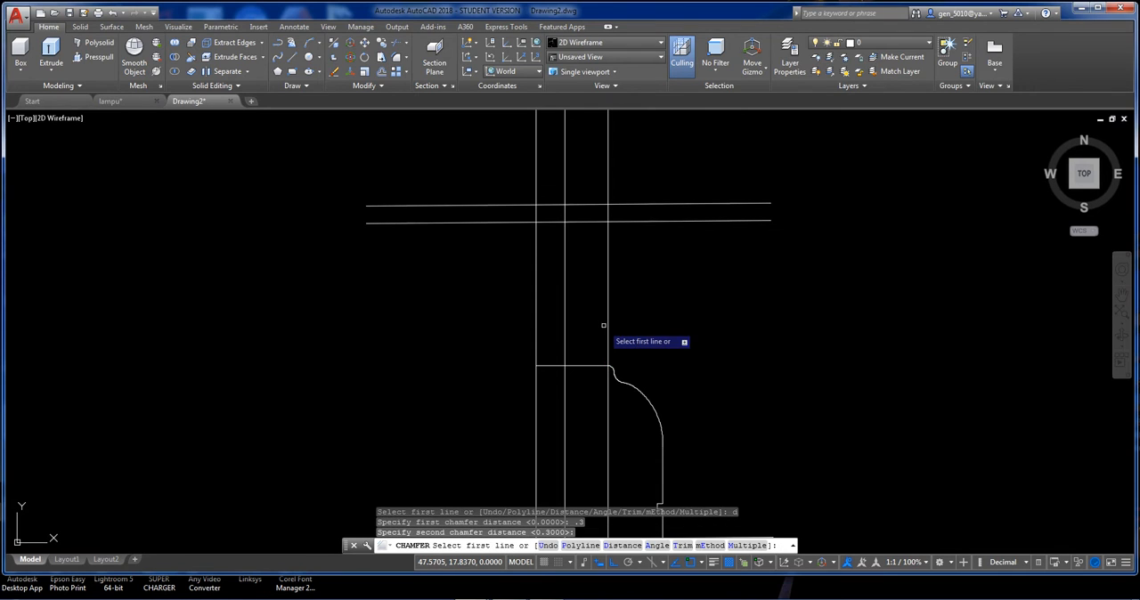
left_click(564, 212)
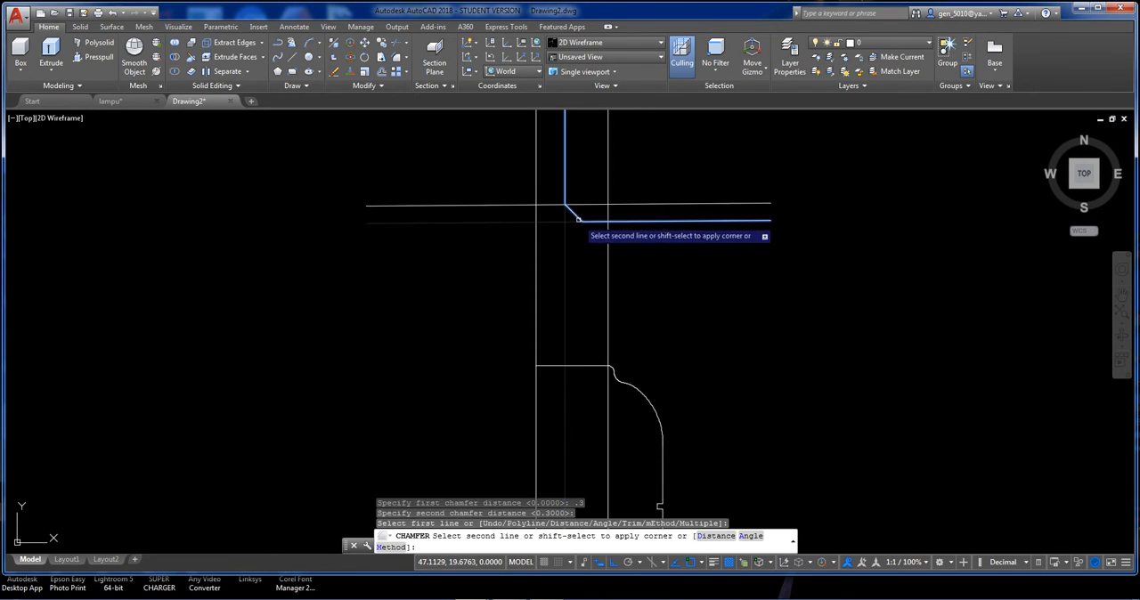
left_click(580, 221)
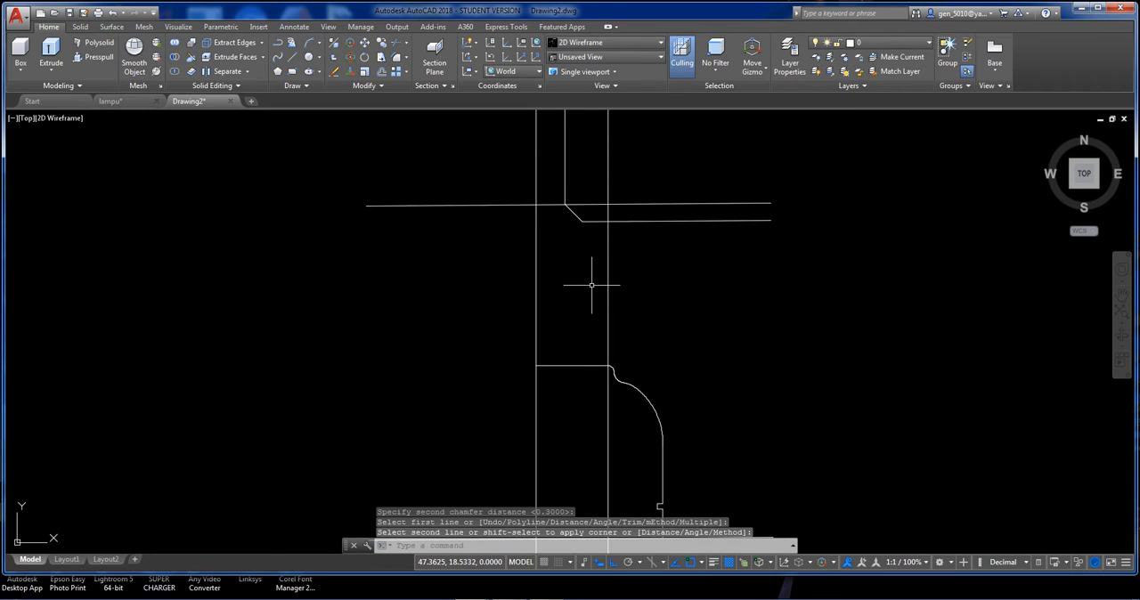
type("f")
key("Return")
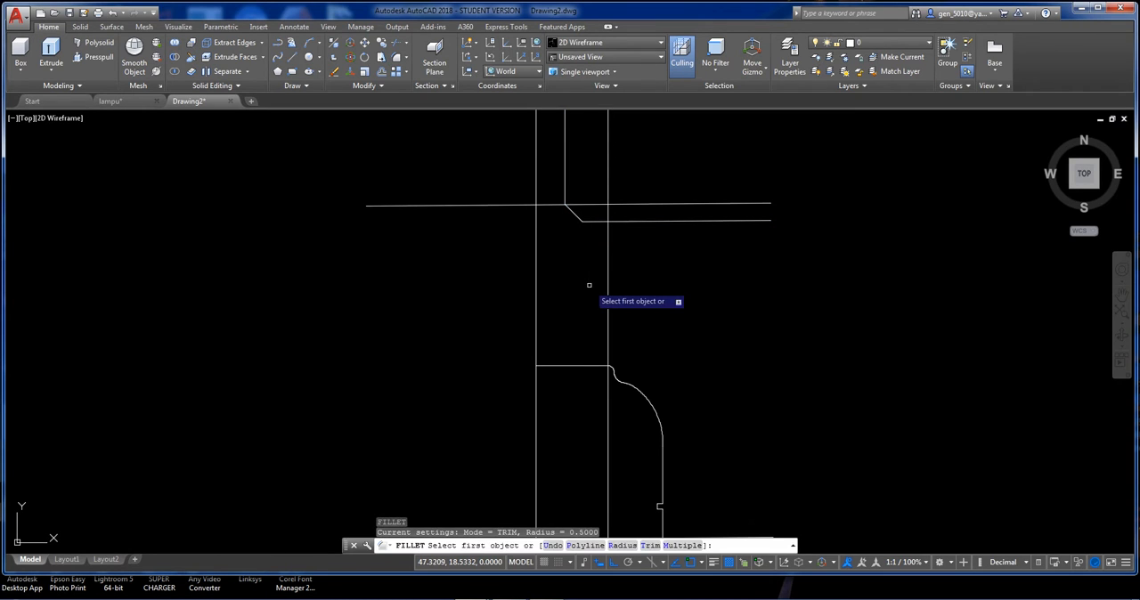
type("r")
key("Return")
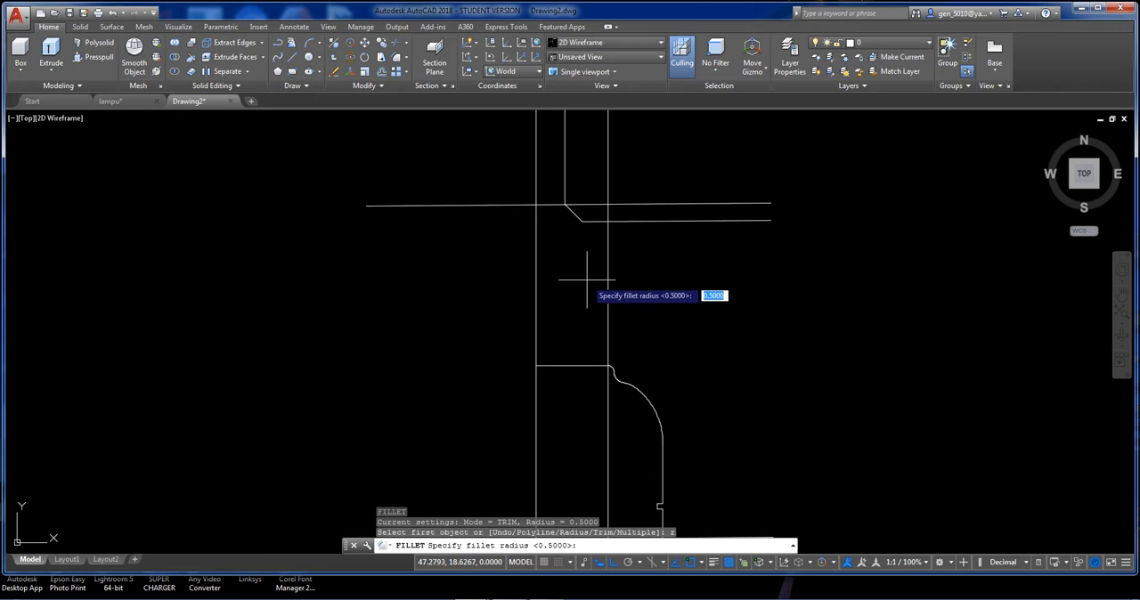
key("Return")
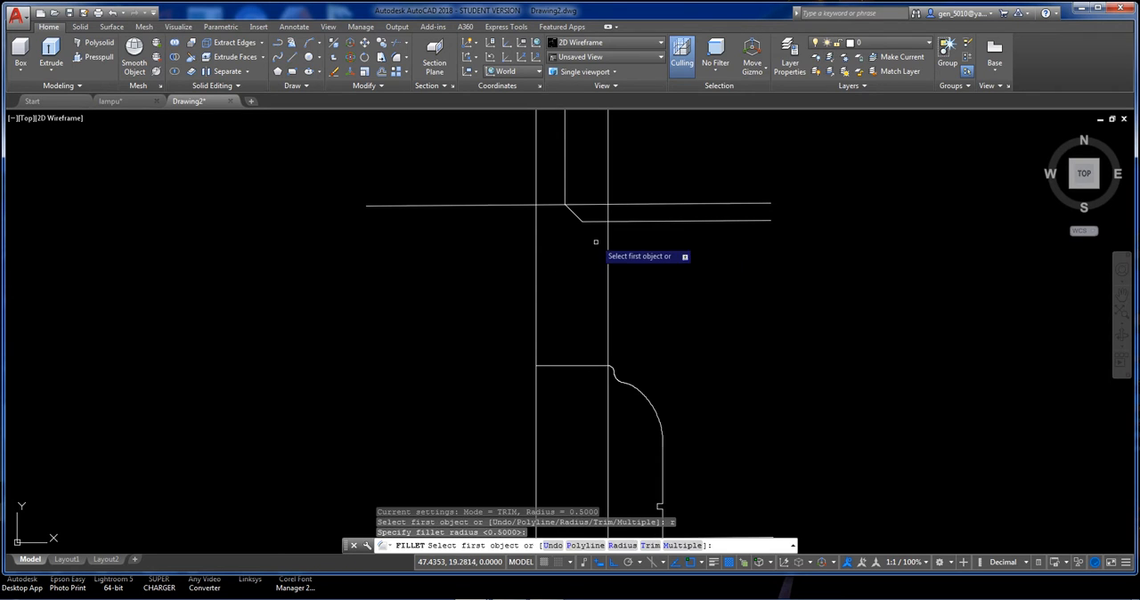
left_click(597, 221)
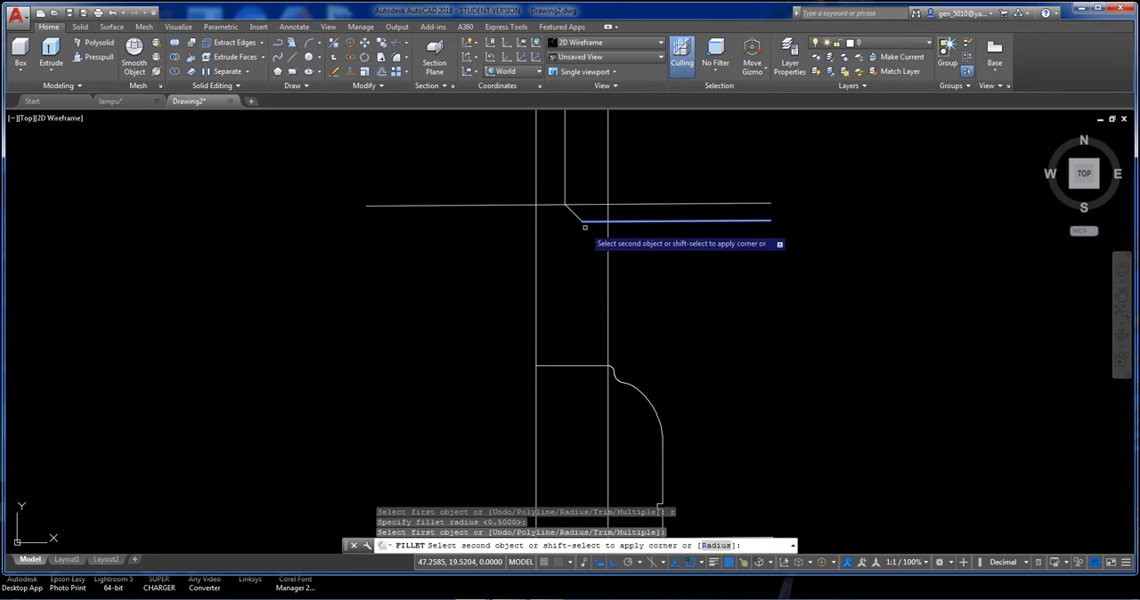
key("Escape")
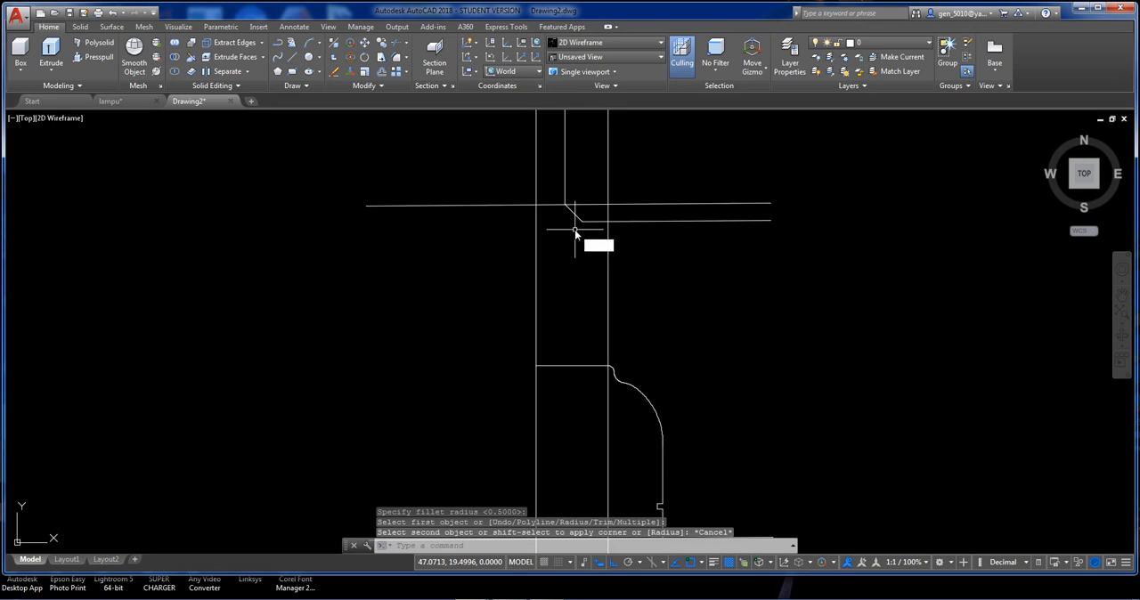
Fillet the rightmost long vertical line to the chamfered horizontal line with a radius of 0.3.
key("Return")
type("r")
key("Return")
key("Return")
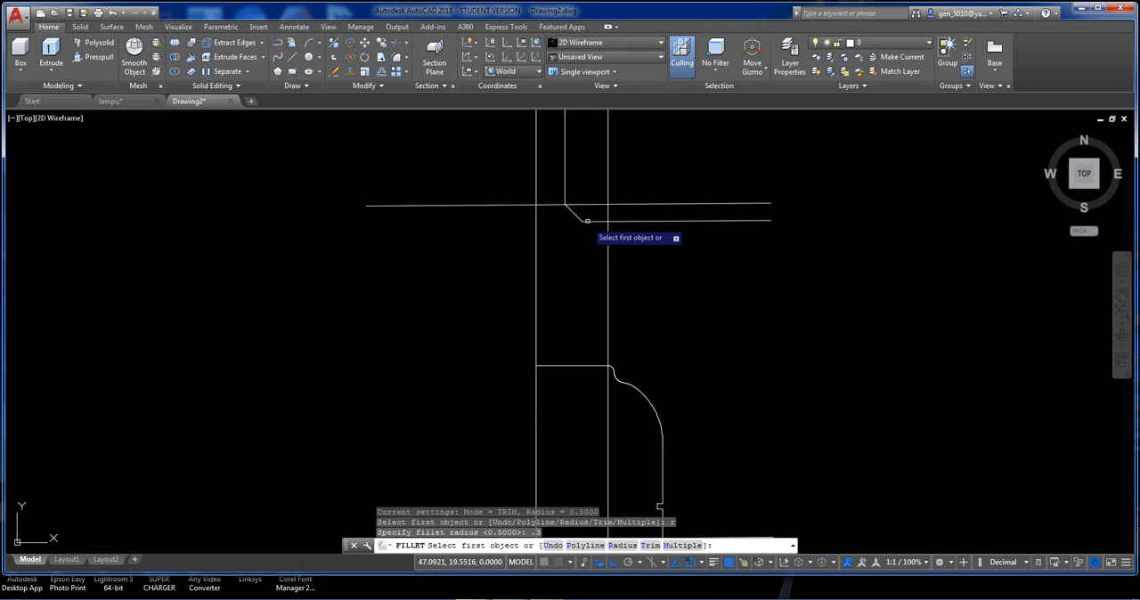
left_click(608, 248)
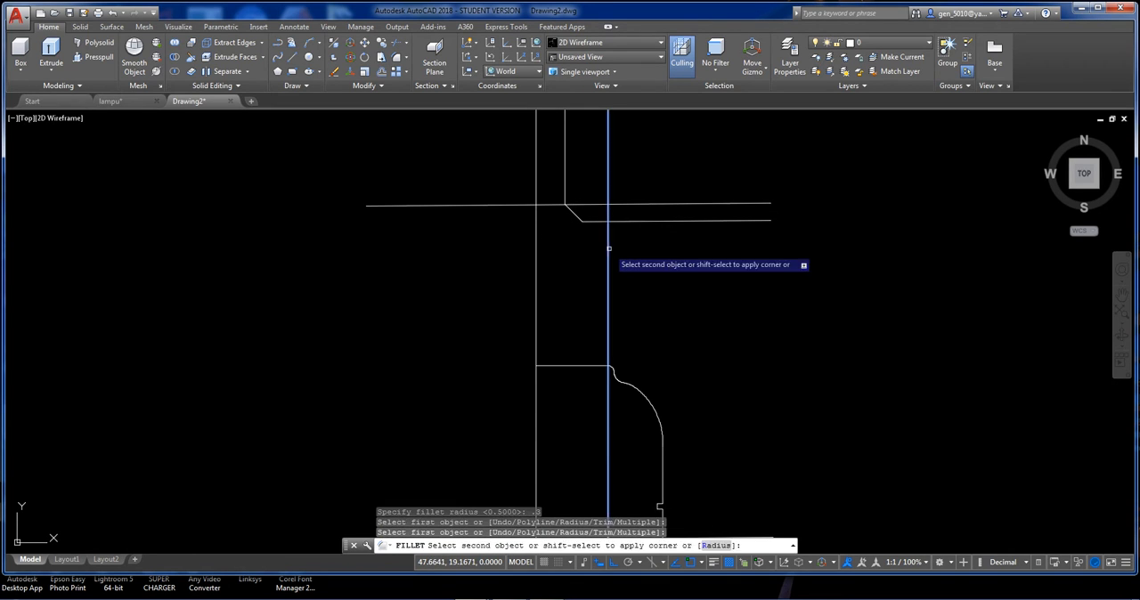
left_click(599, 221)
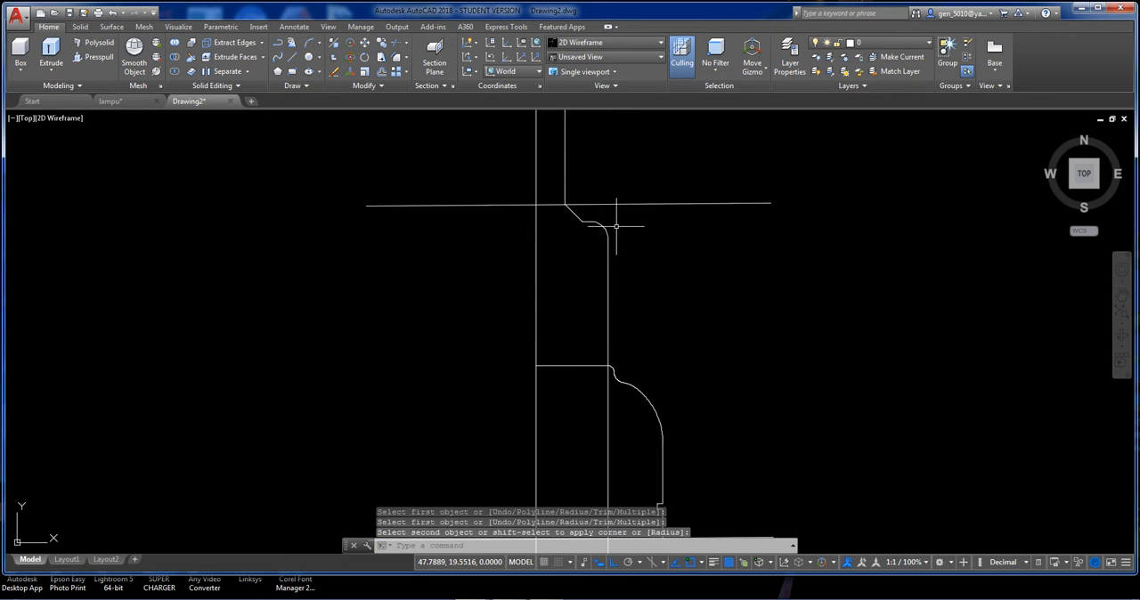
mouse_move(617, 227)
middle_mouse_down()
mouse_move(627, 253)
mouse_move(618, 267)
middle_mouse_up()
key("Return")
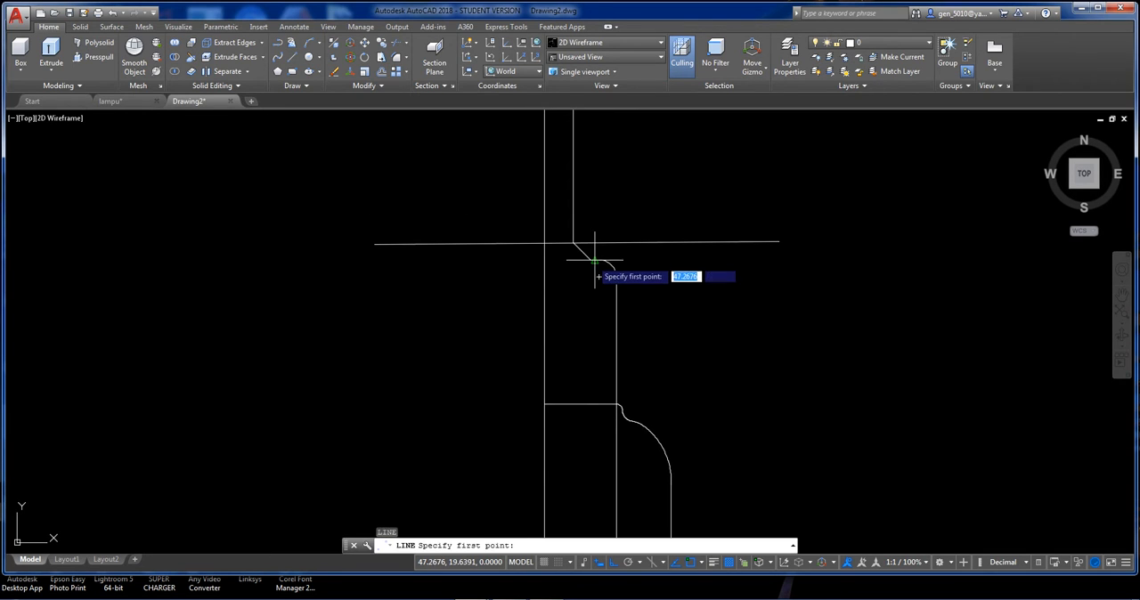
left_click(593, 260)
key("Escape")
Draw a horizontal line from the lower end of the chamfer to the vertical axis line.
scroll(573, 257, "up", 4)
key("Return")
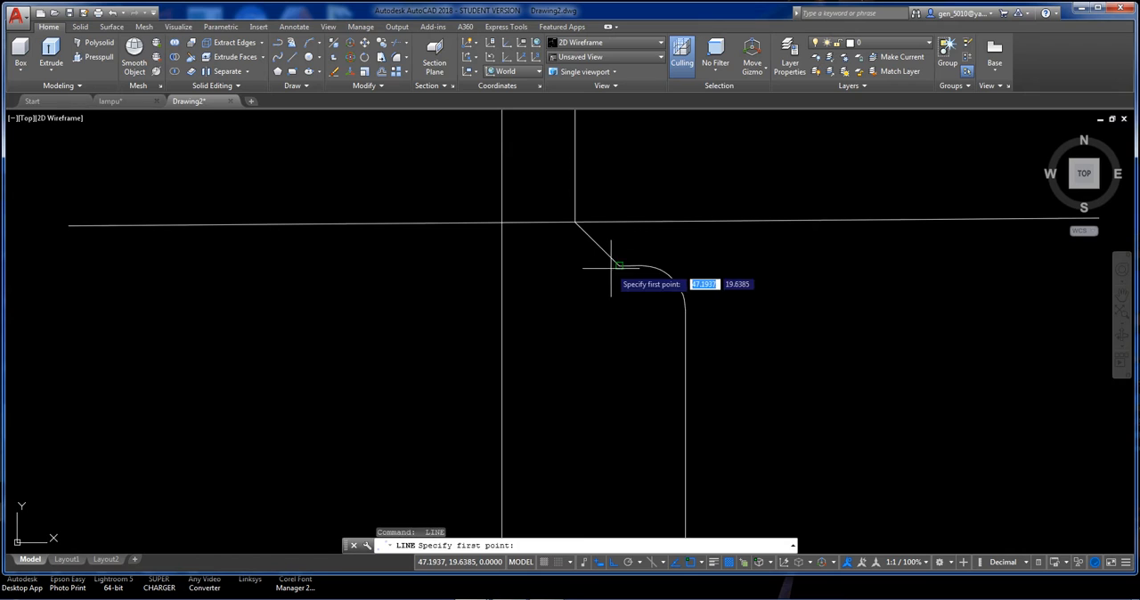
left_click(616, 266)
left_click(502, 265)
key("Return")
scroll(550, 263, "down", 4)
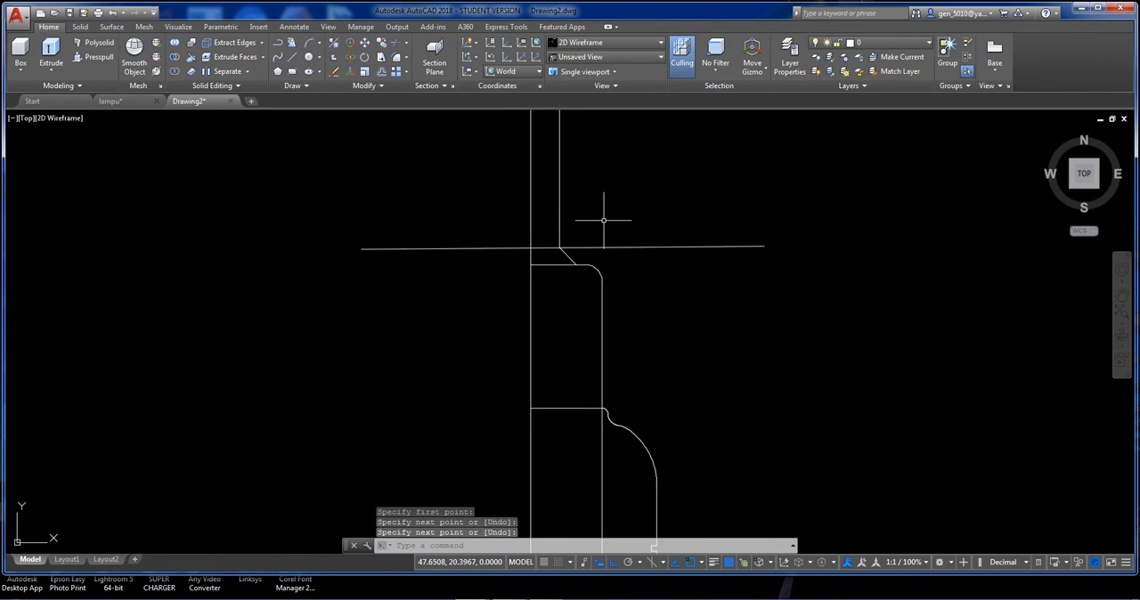
Trim the base line's overhang beyond the axis and the vertical lines below it, using the axis and both outer horizontal lines as cutting edges.
scroll(608, 223, "down", 2)
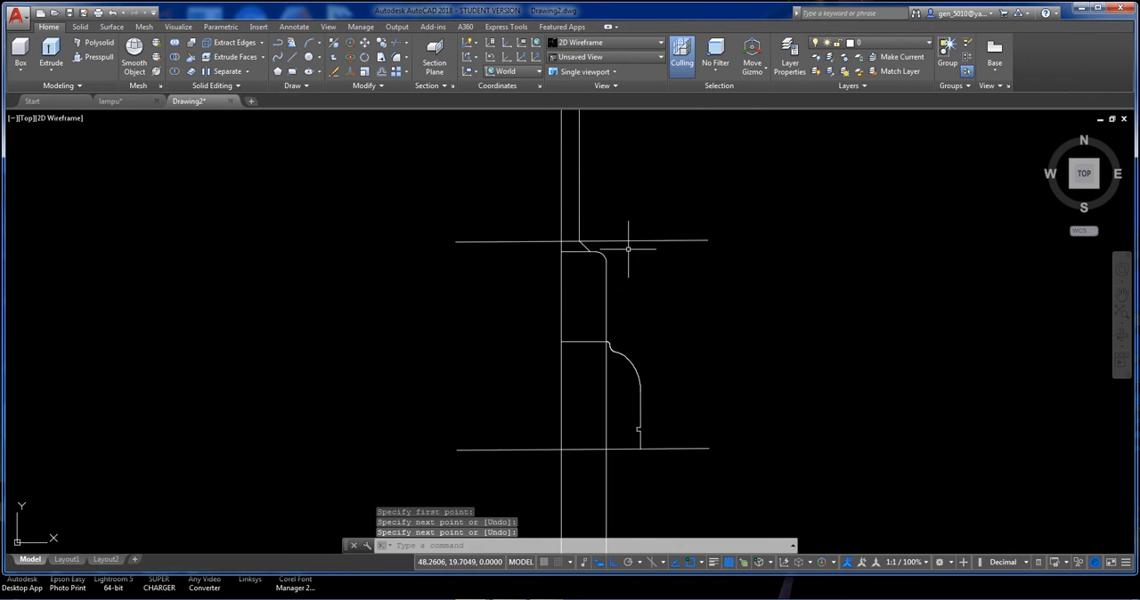
type("tr")
key("Return")
left_click(574, 241)
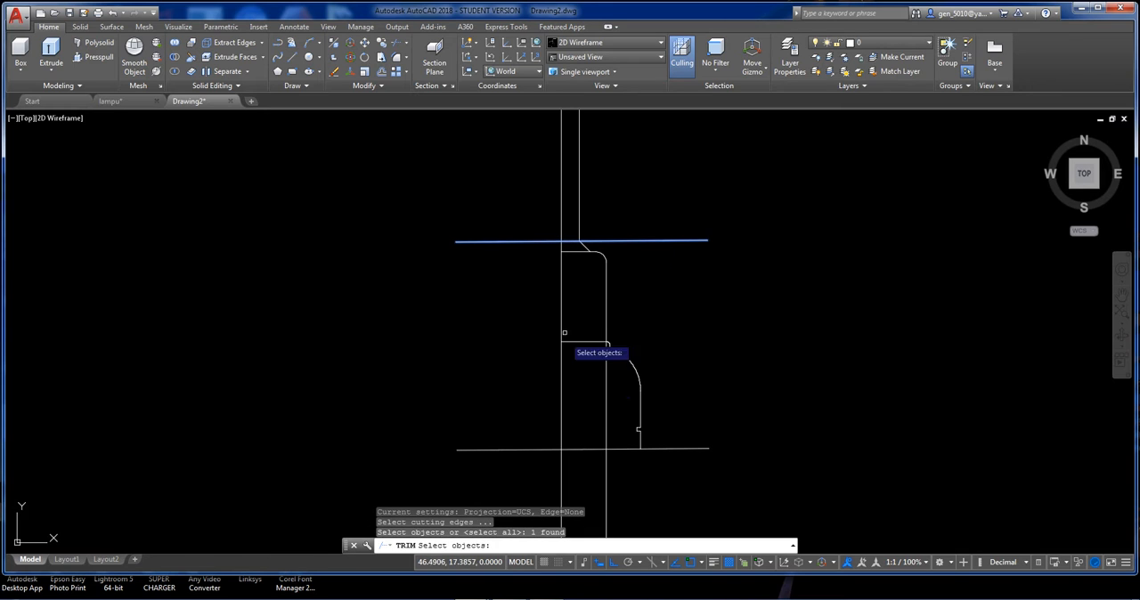
left_click(570, 398)
left_click(554, 387)
left_click(583, 440)
left_click(577, 454)
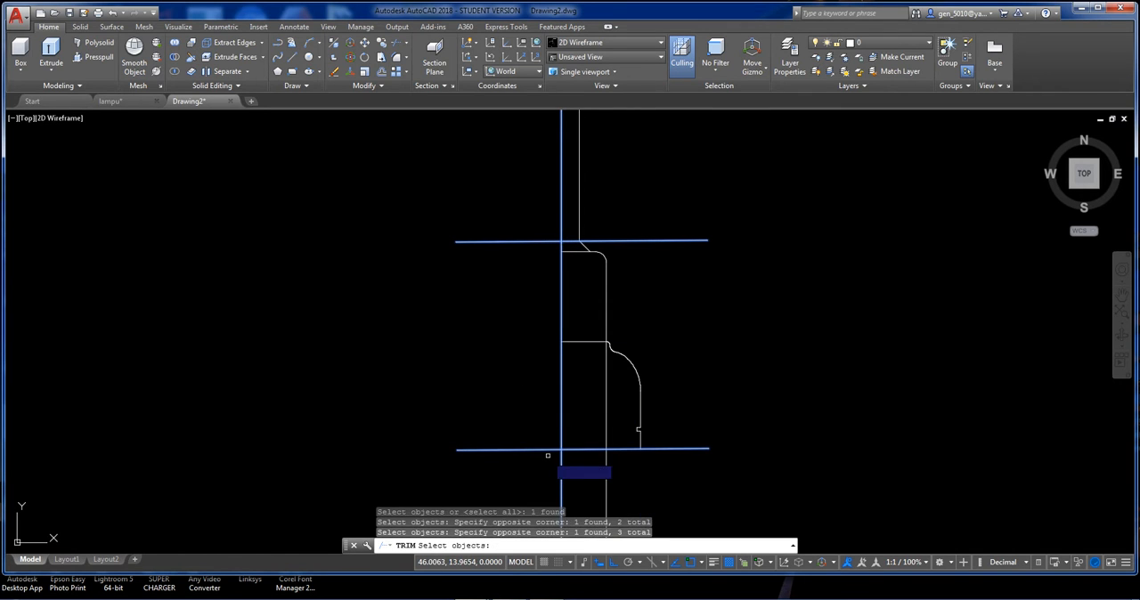
key("Return")
left_click(548, 457)
left_click(537, 433)
left_click(651, 473)
left_click(554, 459)
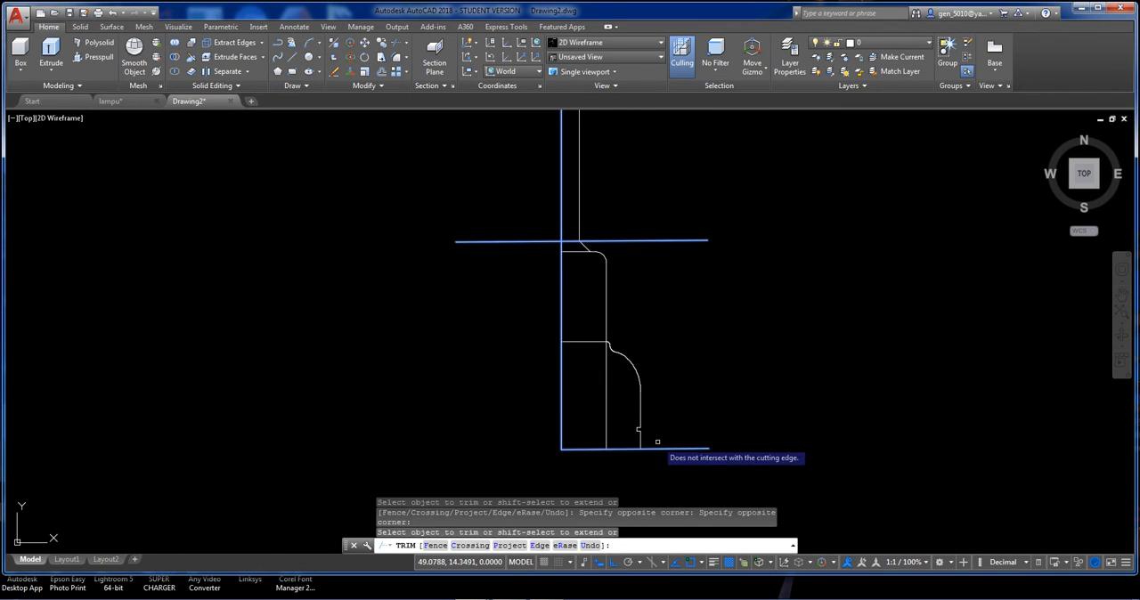
Trim the axis above the upper horizontal line and that line's overhang on the outer side of the axis.
left_click(590, 219)
left_click(527, 216)
left_click(527, 216)
left_click(509, 253)
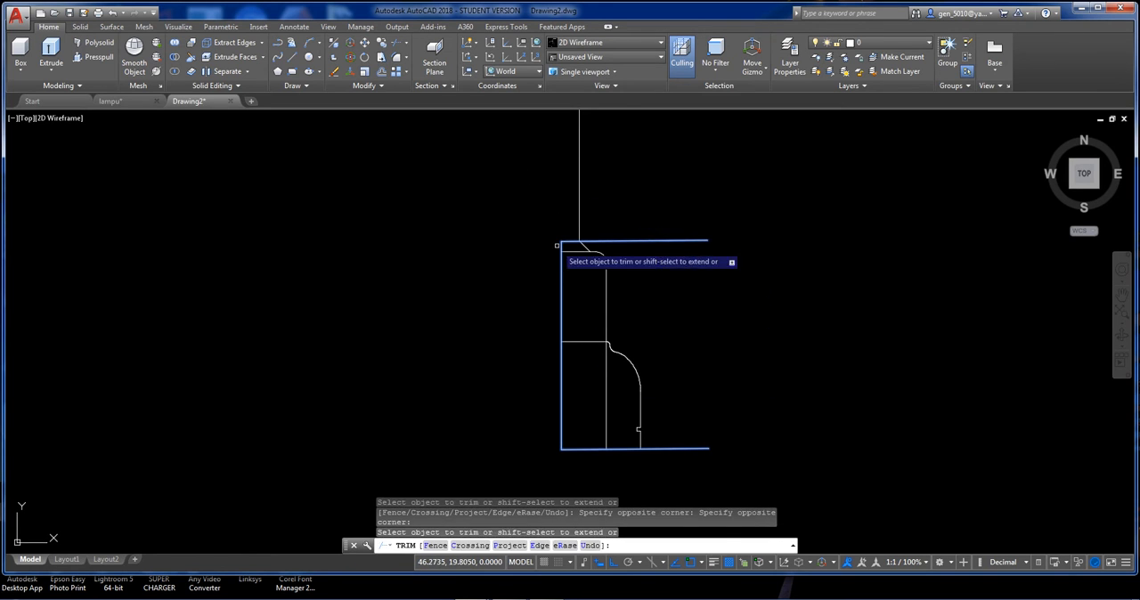
key("Return")
key("Return")
Try to trim the upper horizontal line beyond the chamfer, using the chamfer and the short horizontal line below it as cutting edges.
left_click(585, 250)
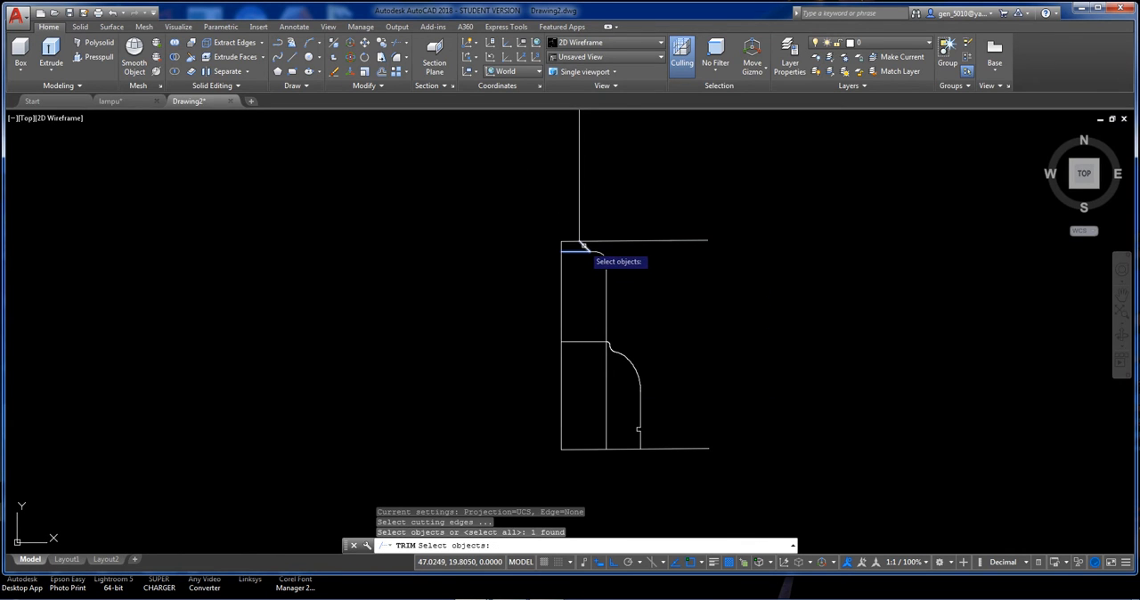
left_click(584, 245)
key("Return")
left_click(599, 239)
left_click(613, 231)
left_click(605, 249)
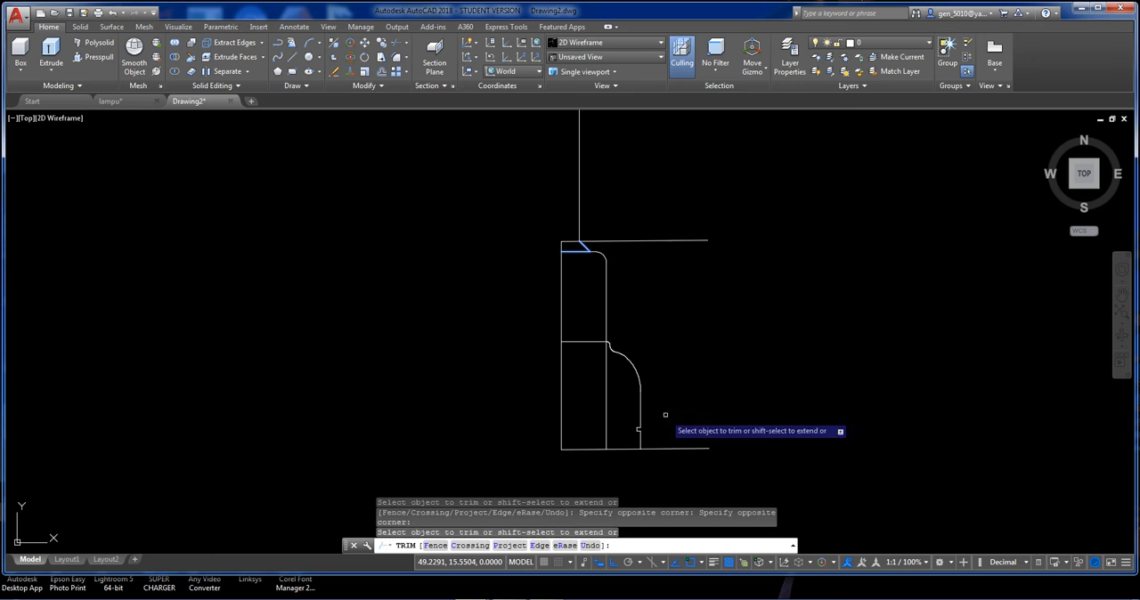
Trim the base line's overhang beyond the outer vertical line and the inner vertical line inside the base, using all objects as cutting edges.
key("Return")
key("Return")
key("Return")
left_click(672, 430)
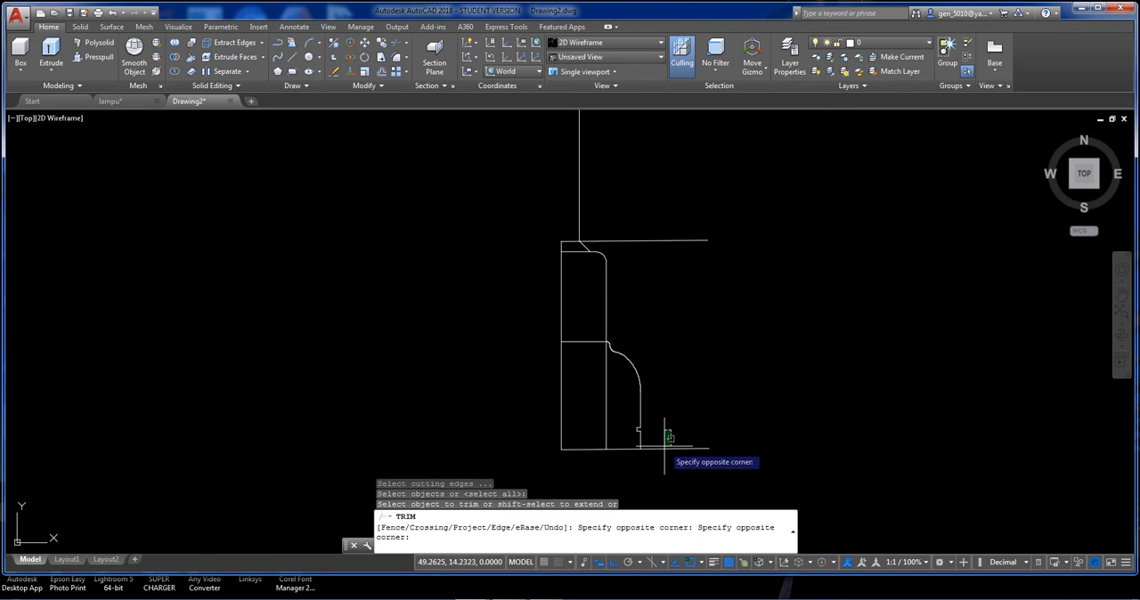
left_click(632, 455)
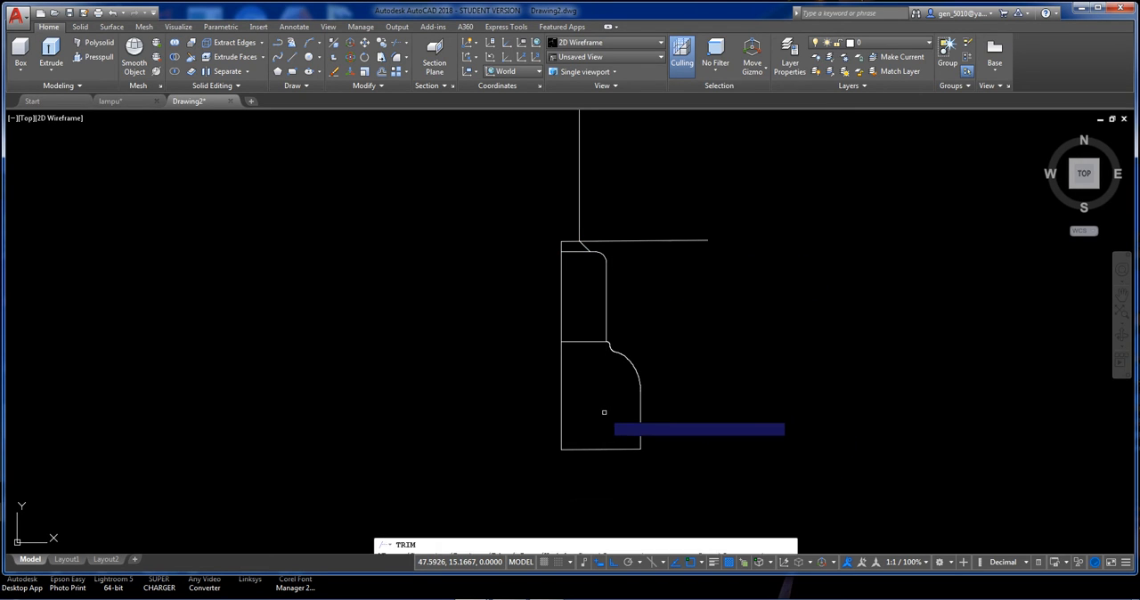
Erase the upper horizontal line and the long vertical line above the profile's chamfer.
left_click(632, 234)
left_click(625, 257)
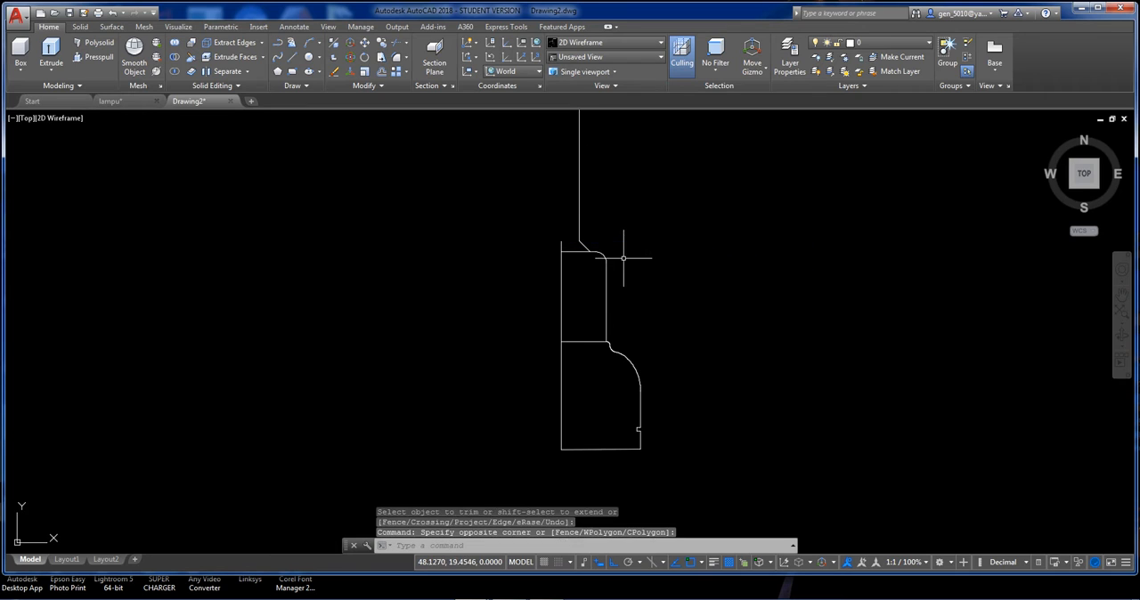
key("Delete")
left_click(594, 212)
left_click(556, 218)
key("Delete")
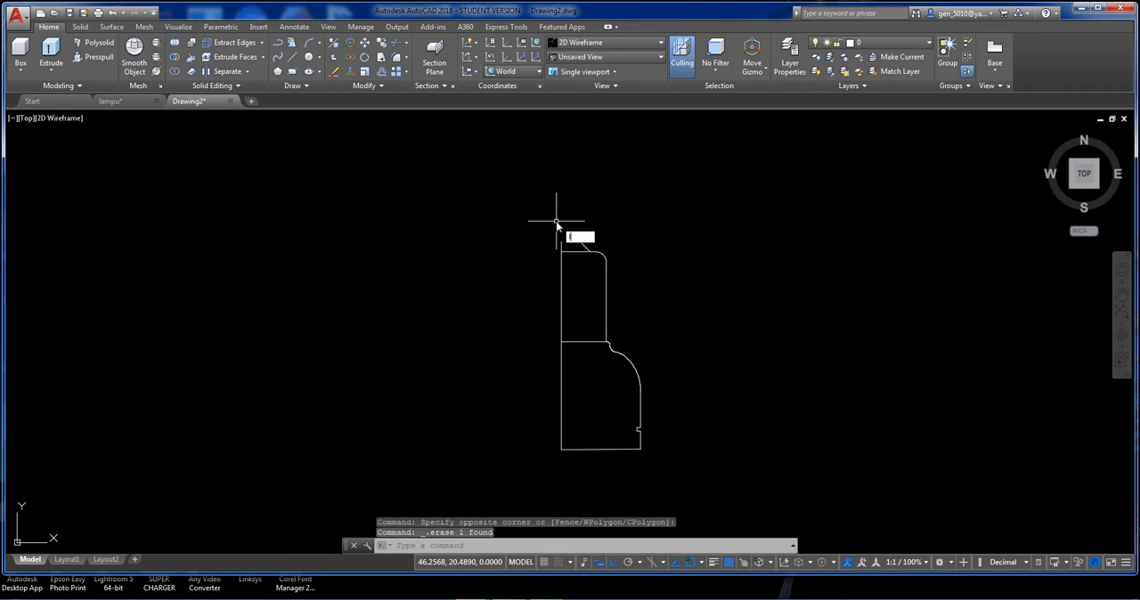
Draw a line from the chamfer's upper end to the upper end of the axis to close the profile.
key("Return")
left_click(580, 242)
left_click(561, 241)
key("Return")
Draw a separate vertical line 0.3 long in the empty space beside the profile's upper section.
scroll(612, 334, "down", 2)
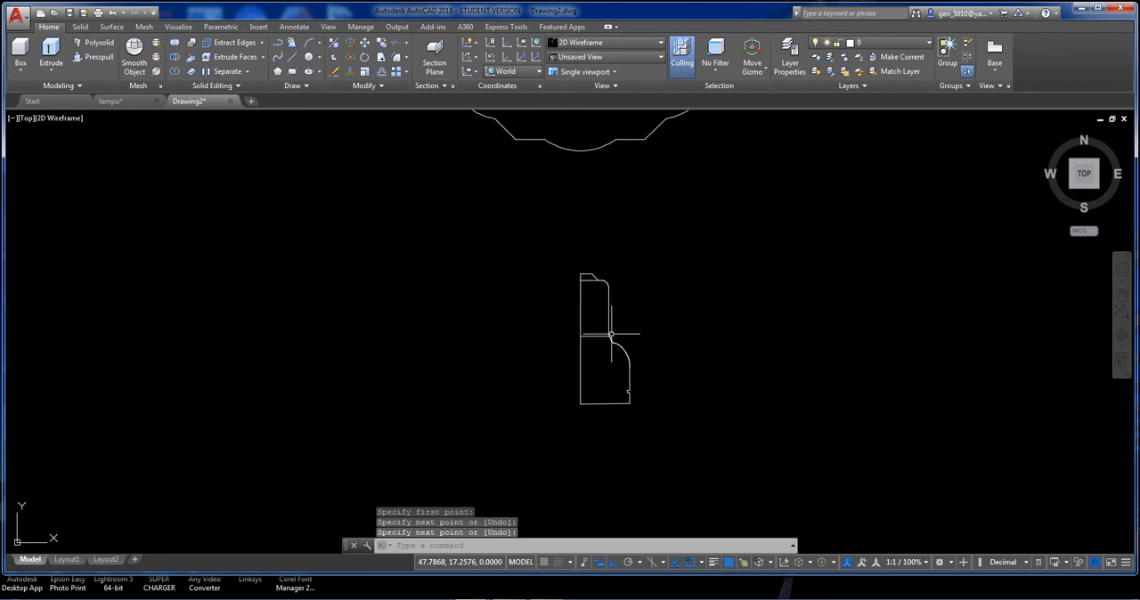
scroll(611, 334, "down", 1)
middle_click_drag(642, 333, 636, 358)
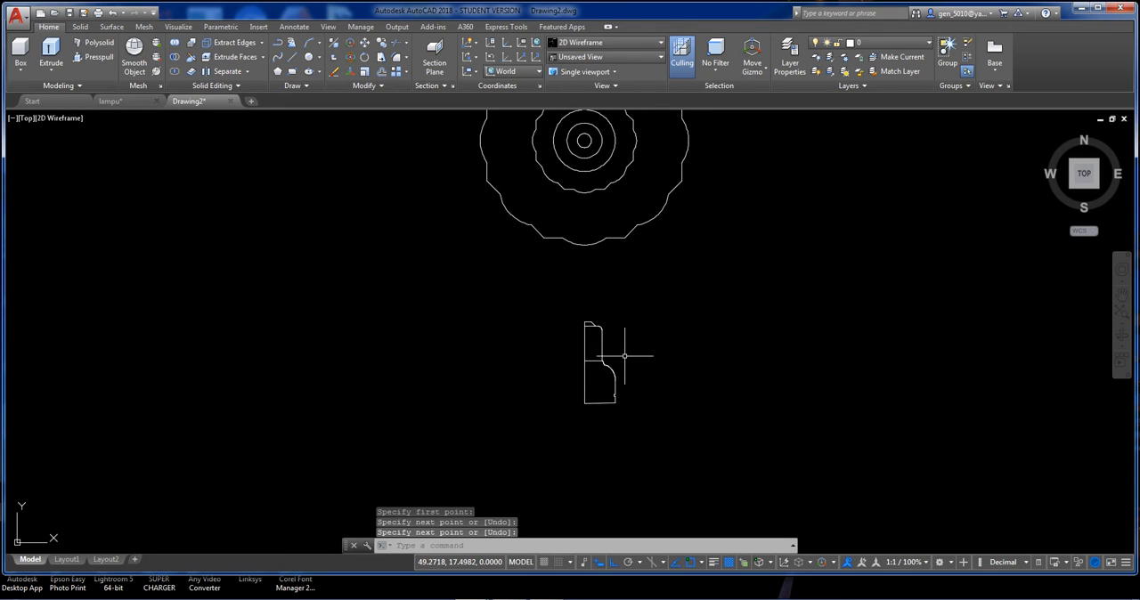
scroll(614, 349, "up", 2)
scroll(600, 328, "up", 4)
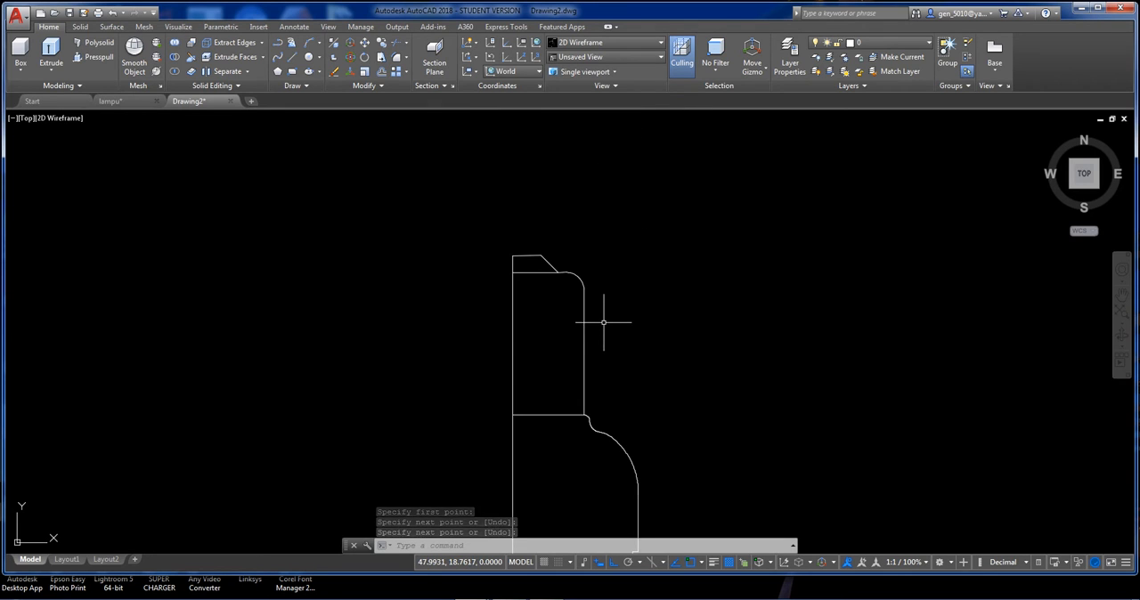
type("l")
key("Return")
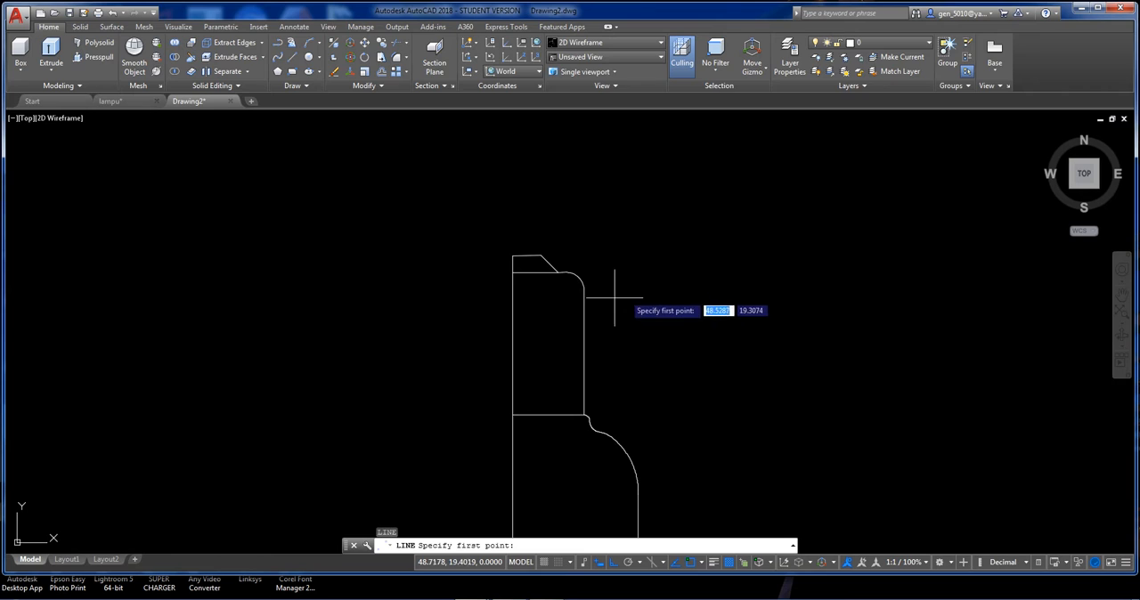
left_click(634, 299)
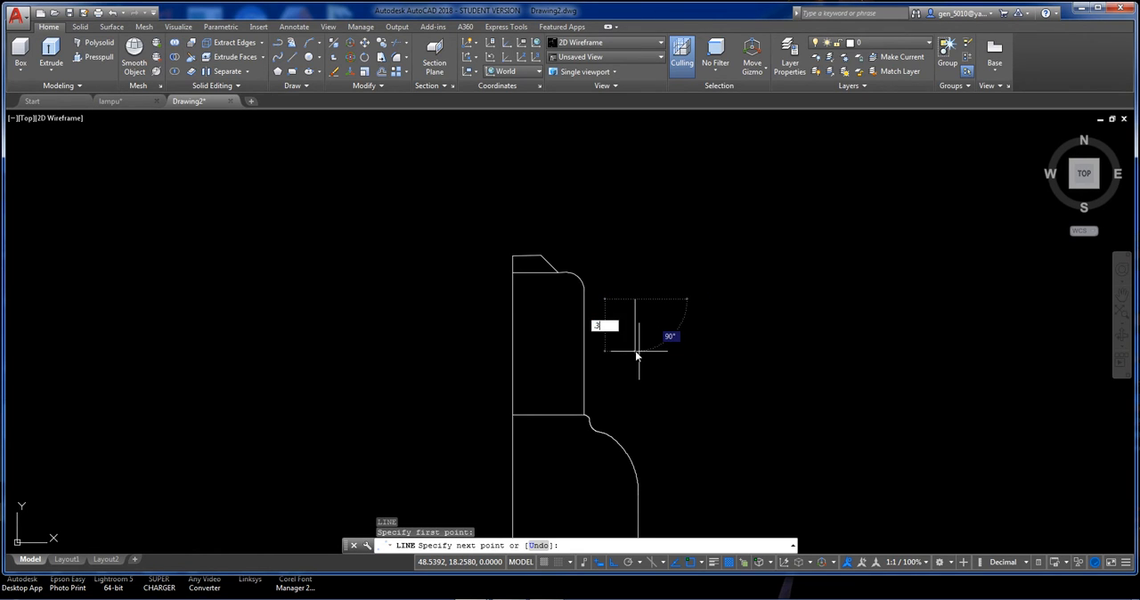
key("Return")
scroll(630, 322, "up", 5)
key("Return")
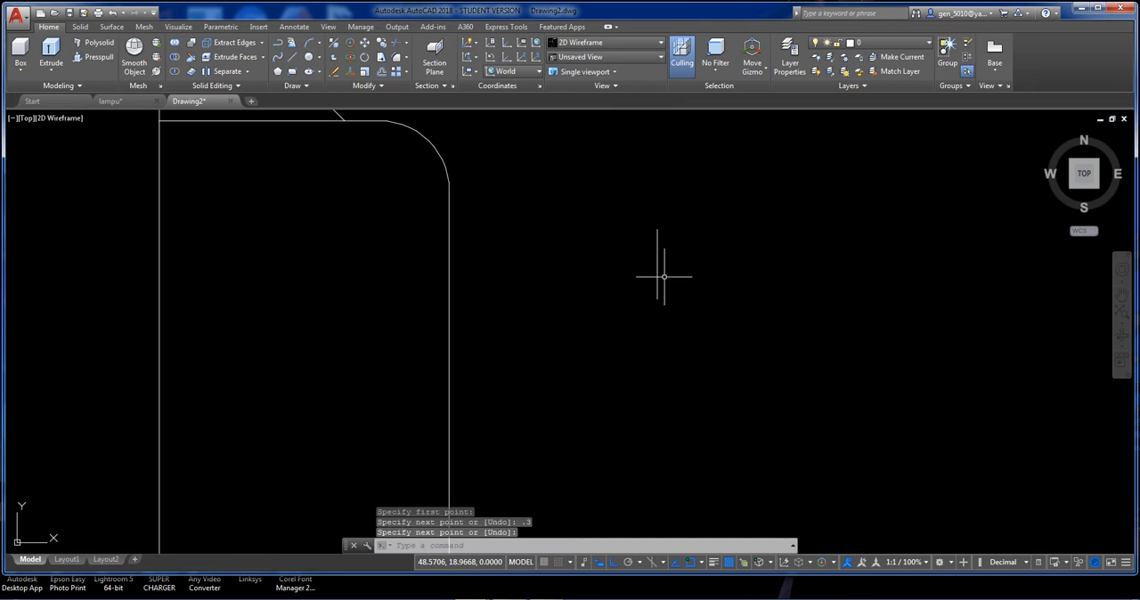
Draw a horizontal line 0.1 long from the short vertical line's midpoint toward the profile.
key("Return")
left_click(657, 265)
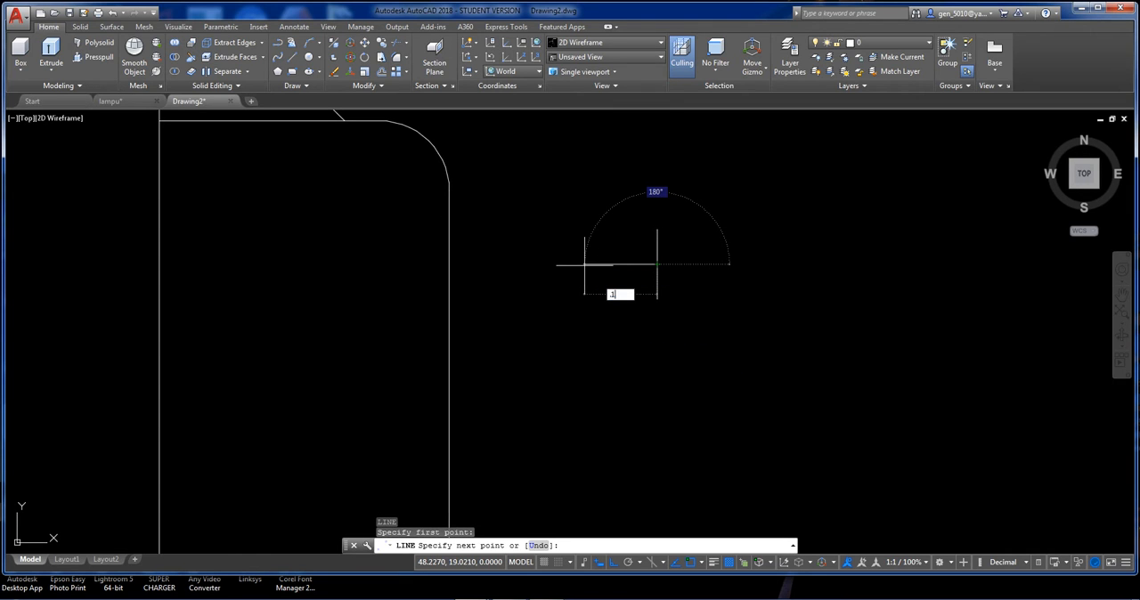
key("Return")
key("Return")
key("Return")
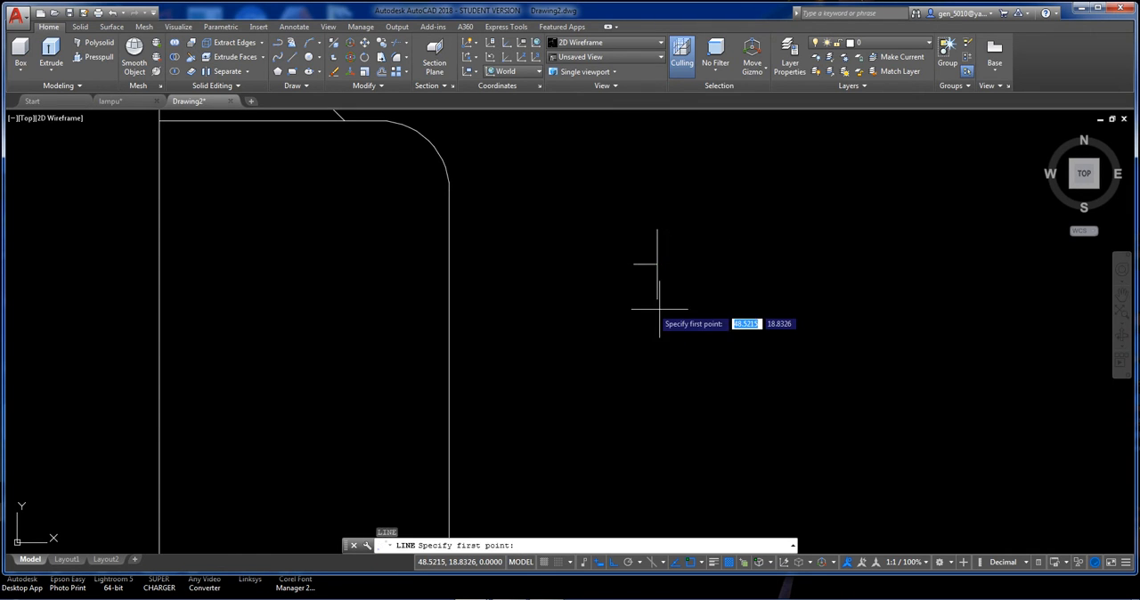
Connect both ends of the short vertical line to the horizontal line's free end with two slanted lines, forming a triangle.
left_click(659, 305)
left_click(634, 264)
left_click(658, 230)
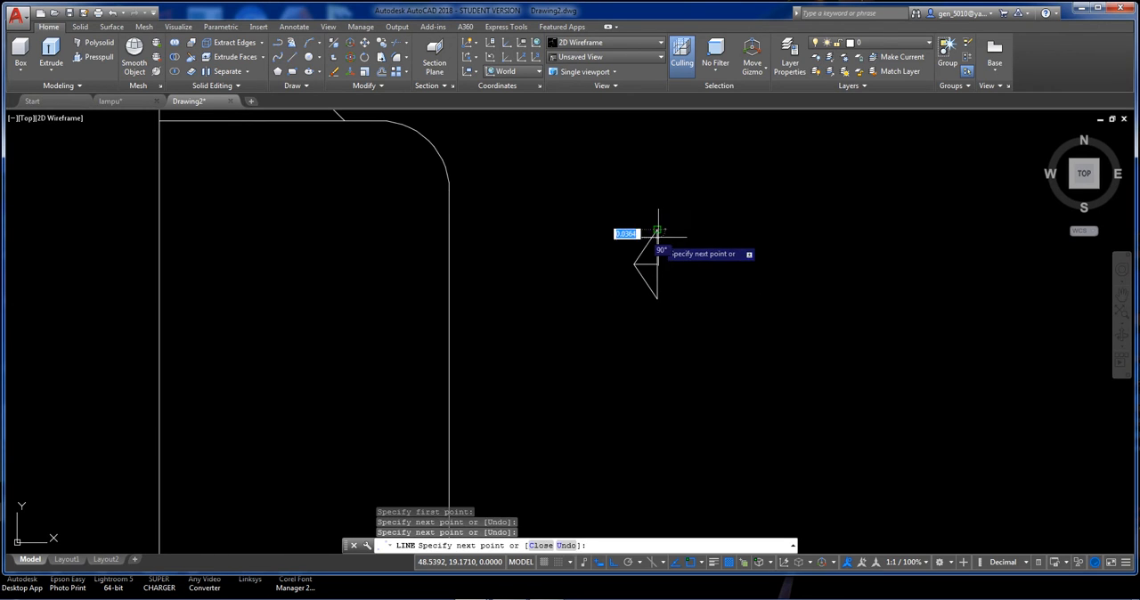
key("Return")
Turn off ortho and draw a three-point arc bulging inward from the triangle's lower corner to its tip facing the profile.
scroll(682, 279, "up", 5)
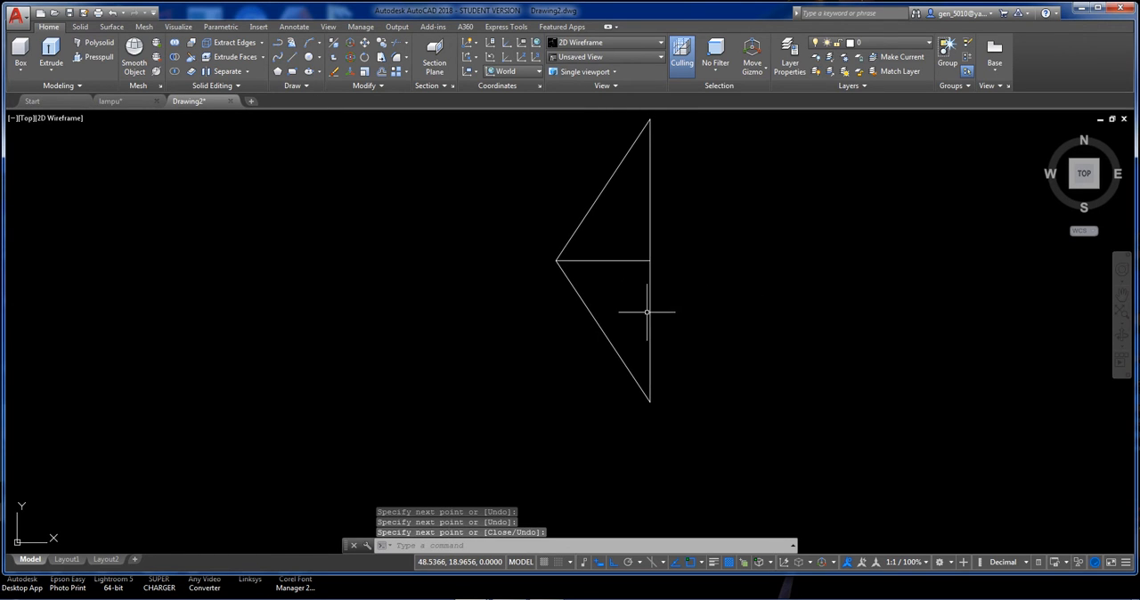
type("arc")
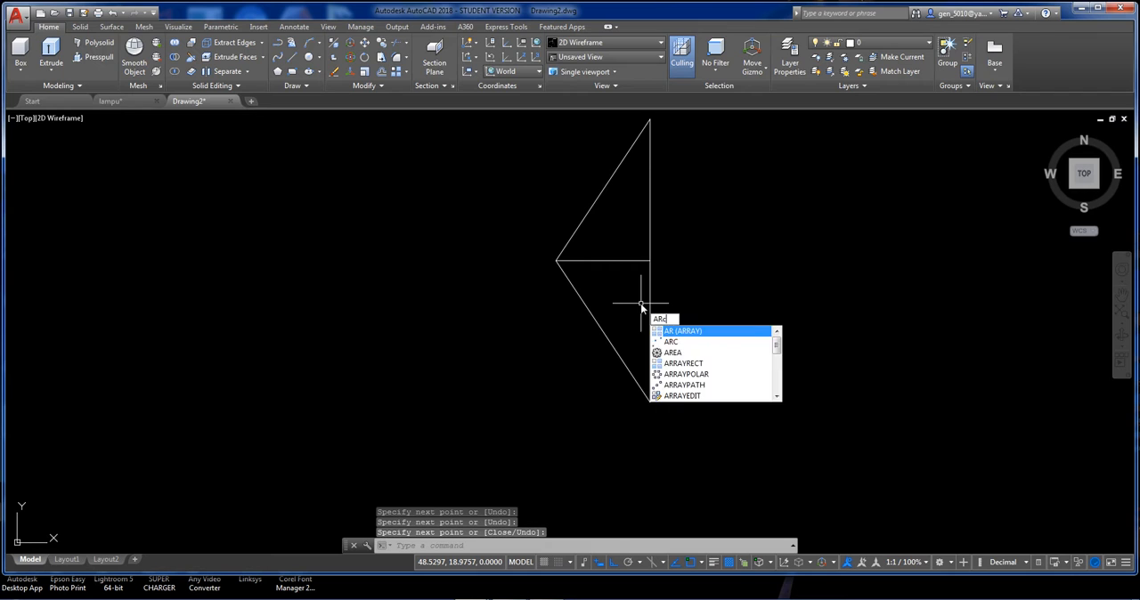
key("Return")
left_click(650, 402)
scroll(624, 341, "up", 2)
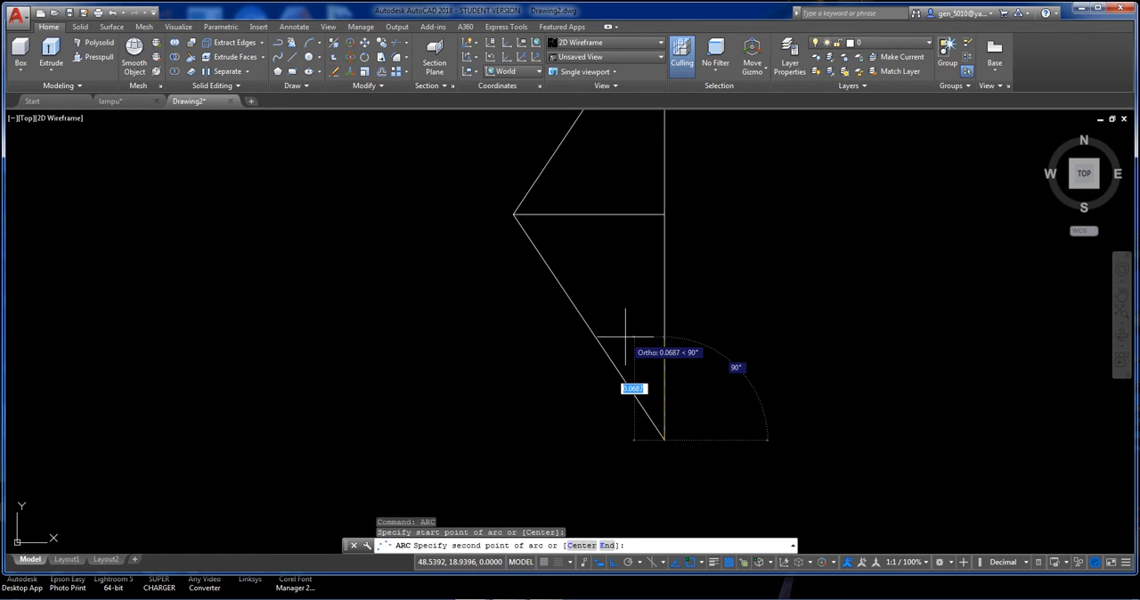
key("F8")
left_click(596, 311)
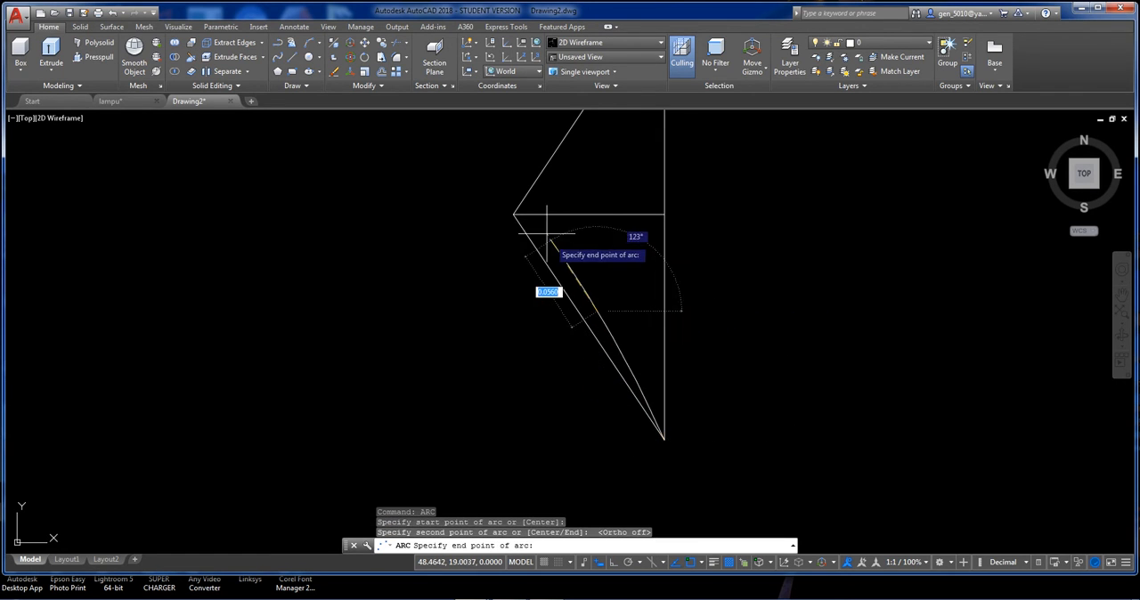
left_click(515, 215)
middle_click_drag(611, 291, 593, 366)
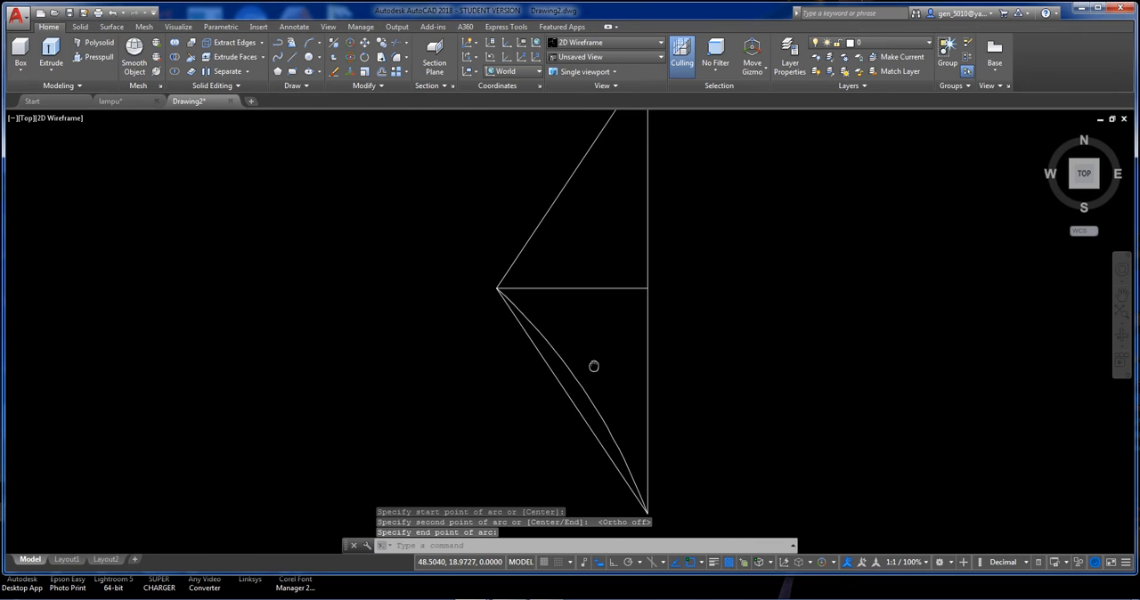
Begin mirroring the full-length arc, abandon the operation and erase the arc.
type("mi")
key("Return")
left_click(580, 388)
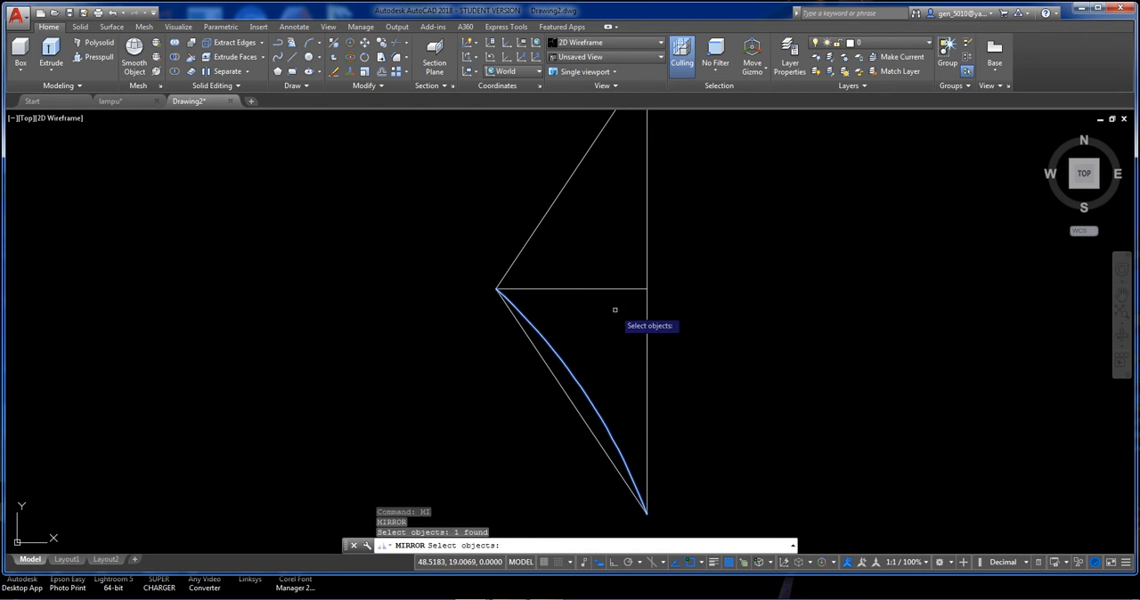
key("Return")
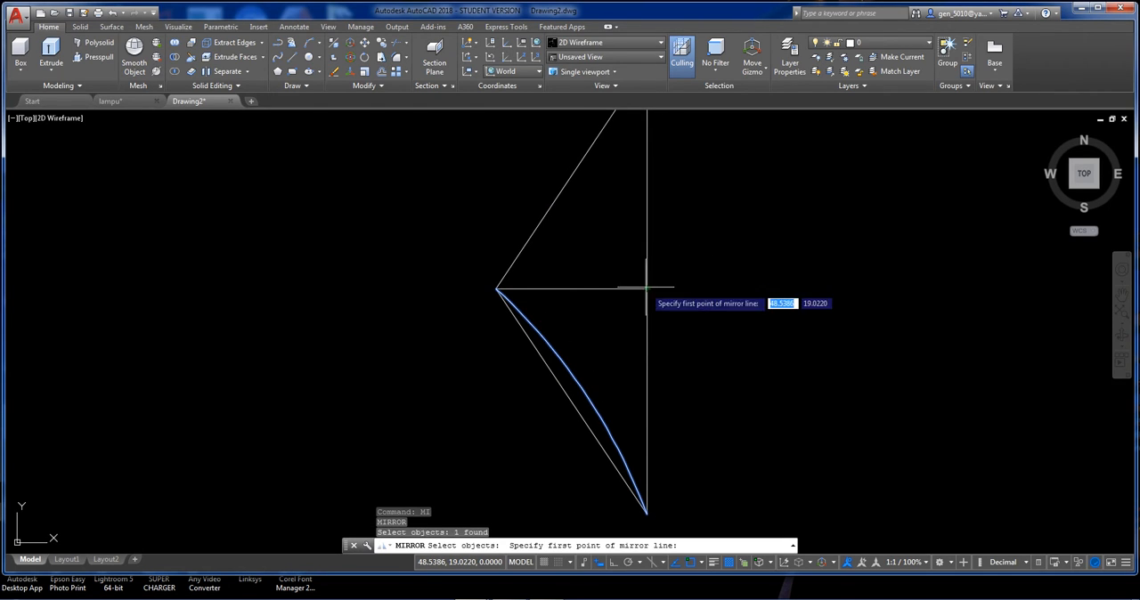
key("Escape")
left_click(592, 401)
key("Delete")
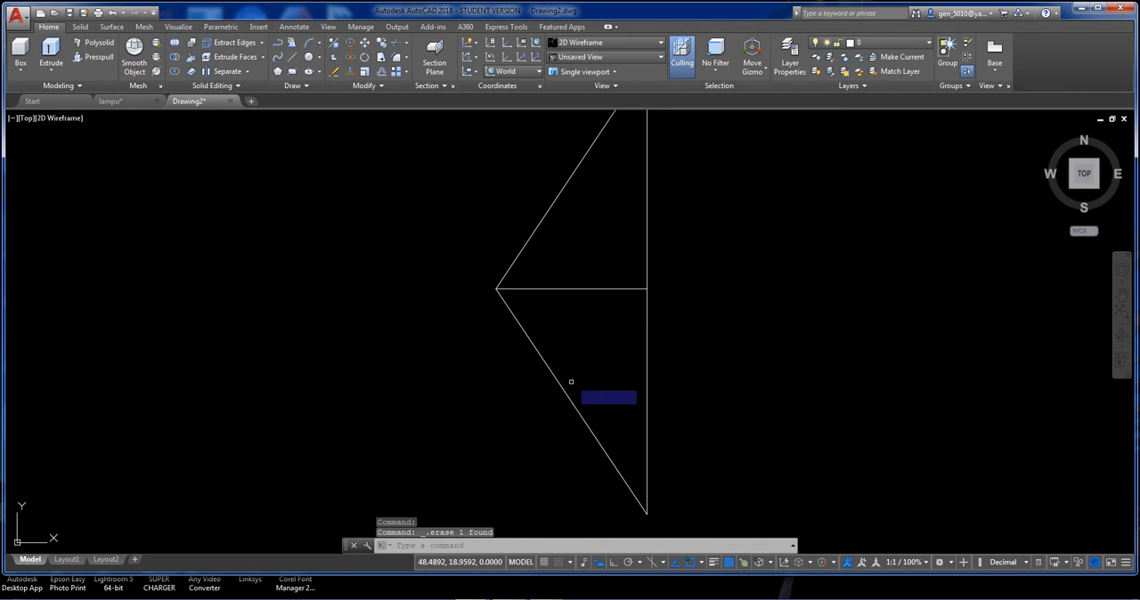
Rotate a copy of the triangle's lower slanted line by 90 degrees about its midpoint.
left_click(571, 382)
left_click(547, 397)
key("Return")
left_click(572, 402)
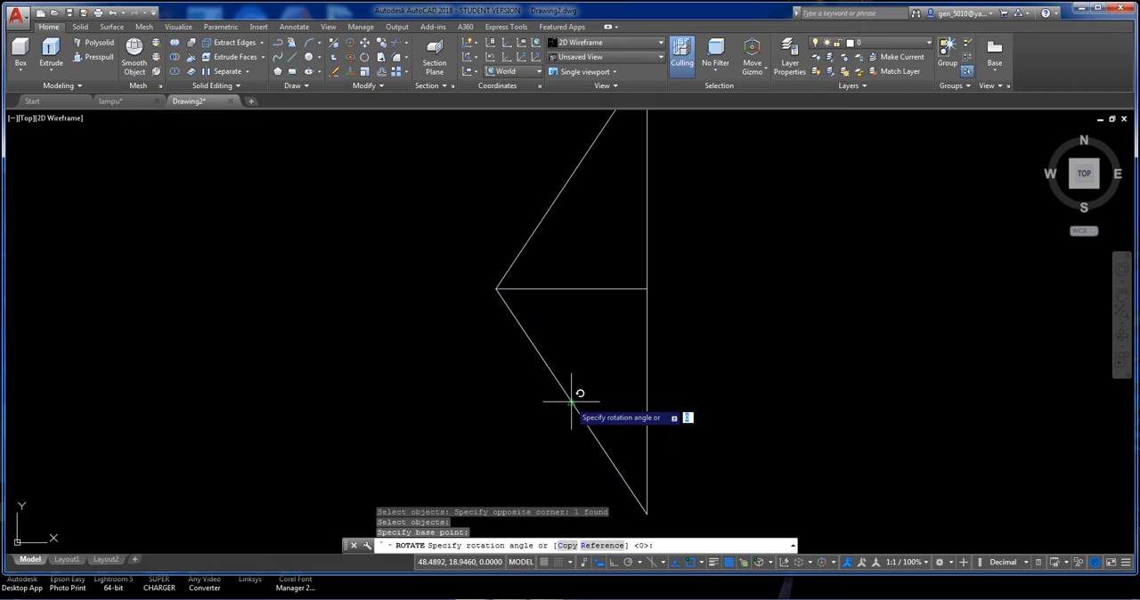
type("c")
key("Return")
type("9")
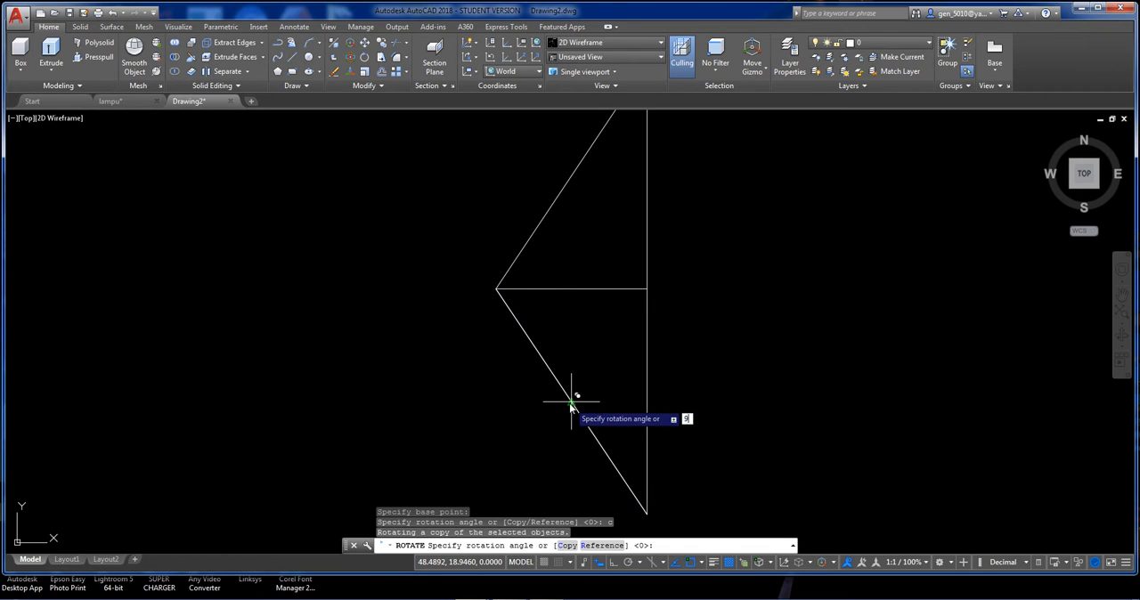
type("0")
key("Return")
Draw a three-point arc bulging inward from the triangle's lower corner to the midpoint of the lower slanted line.
type("ar")
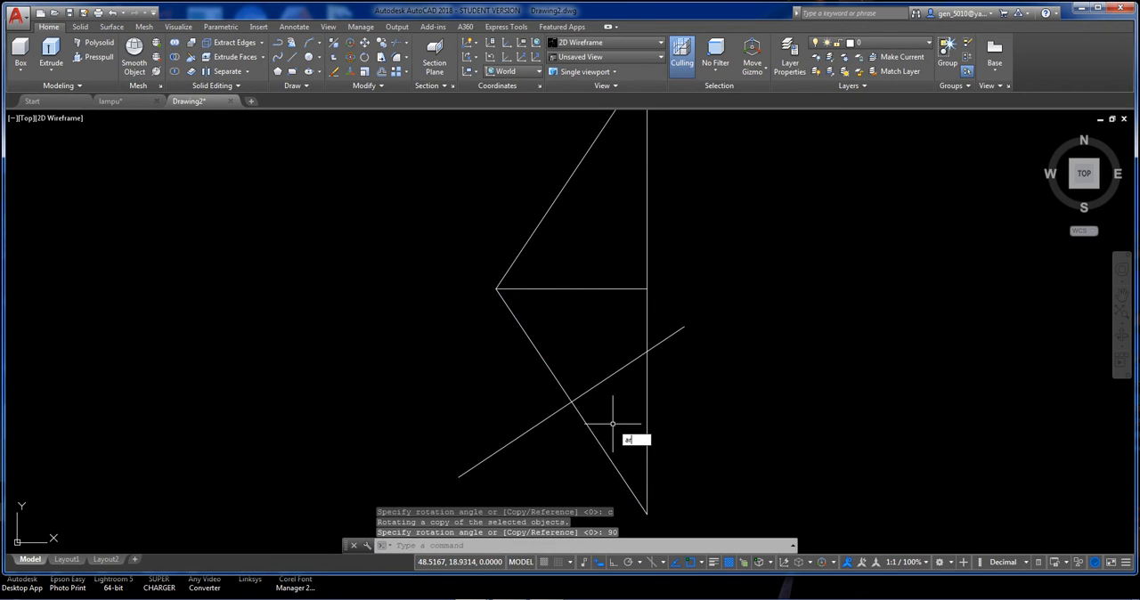
type("c")
key("Return")
left_click(647, 514)
scroll(612, 444, "up", 2)
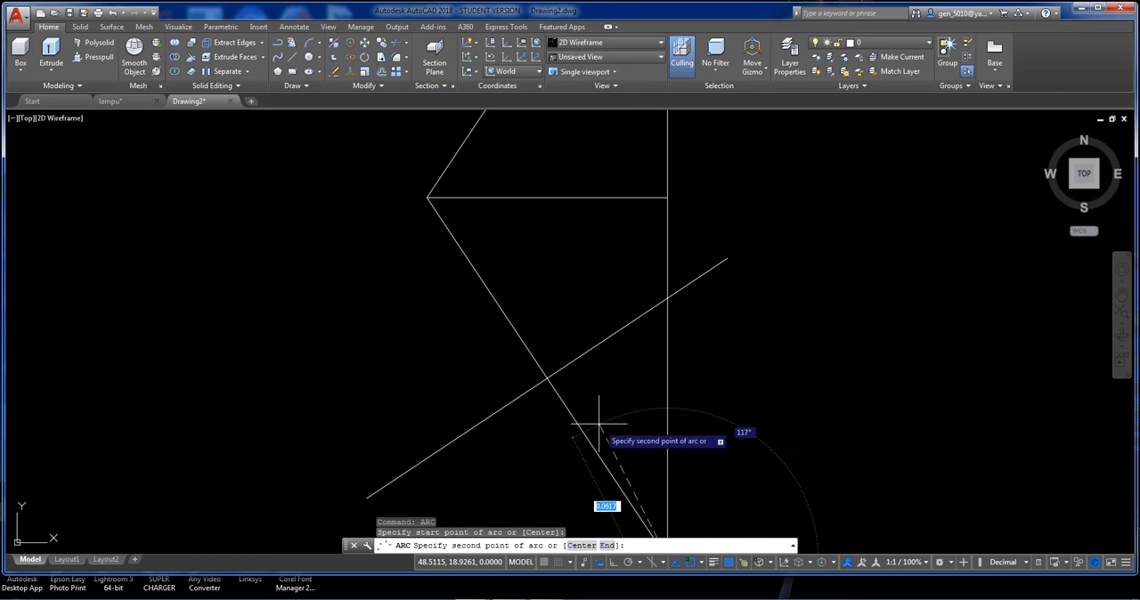
left_click(601, 425)
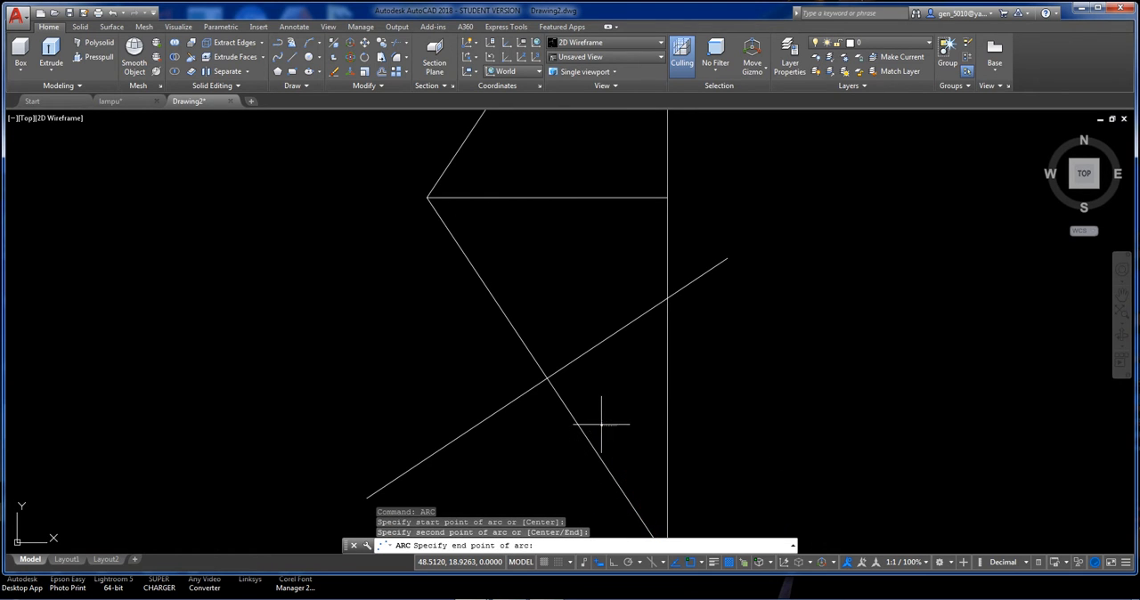
left_click(549, 382)
scroll(561, 380, "down", 2)
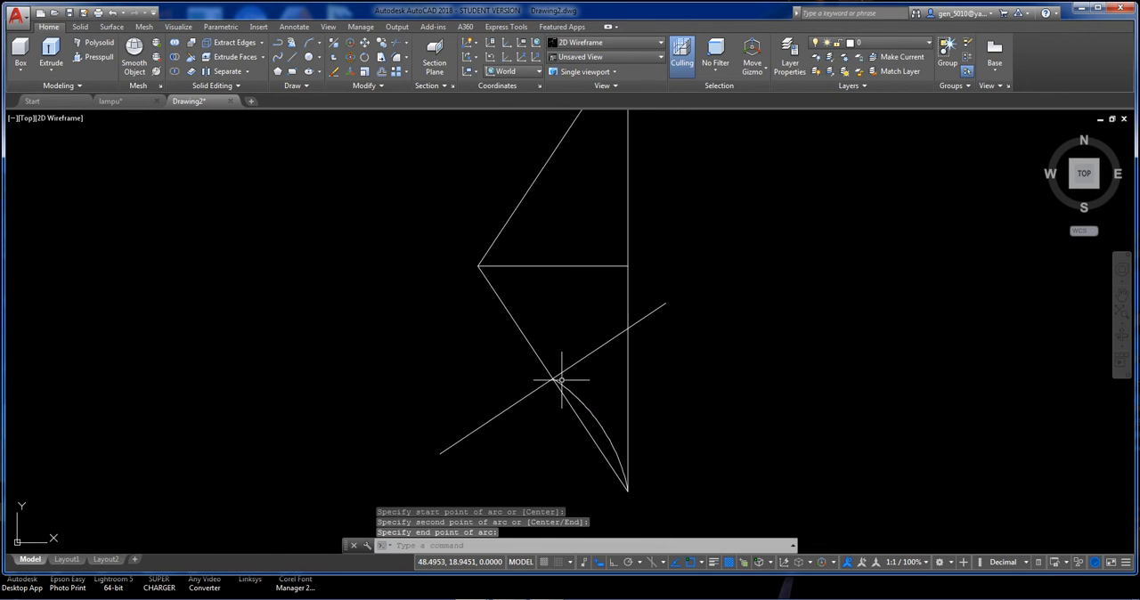
key("Return")
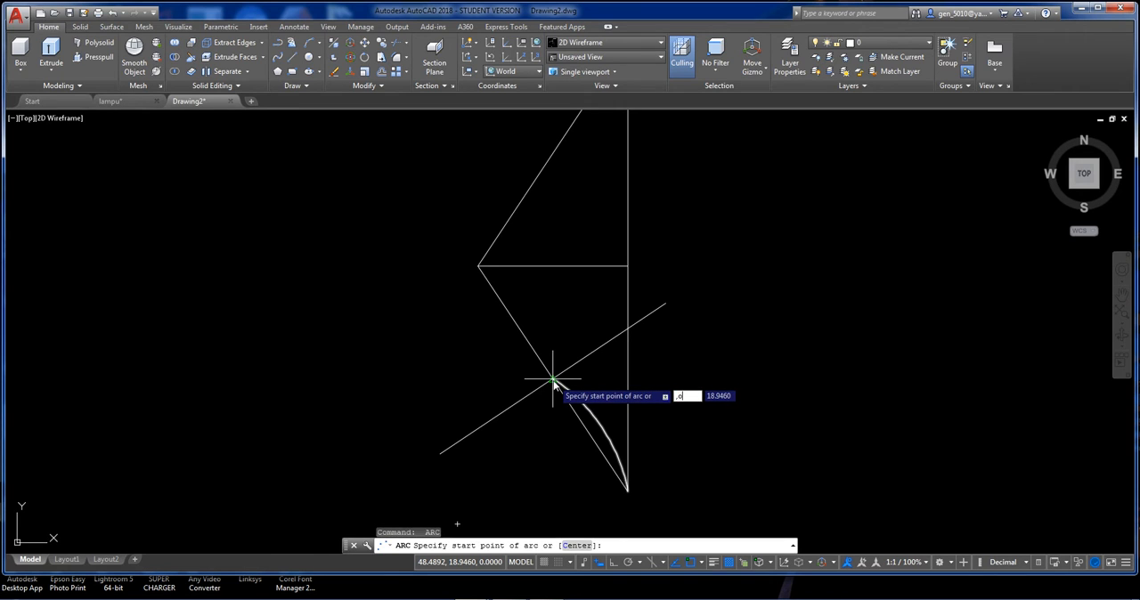
key("Escape")
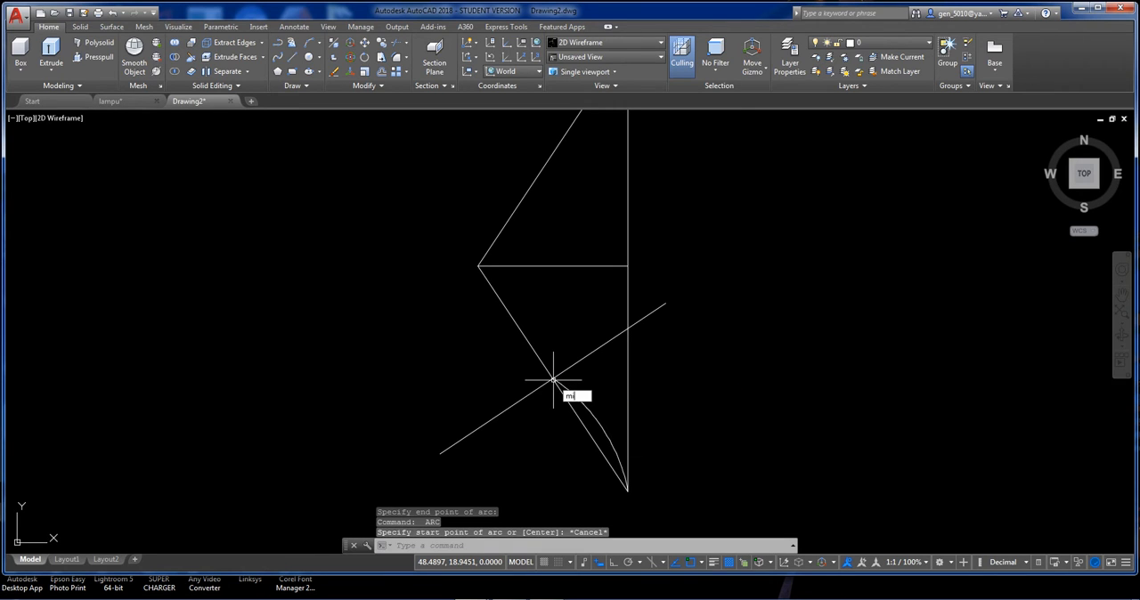
Mirror the arc across the perpendicular line onto the slanted line's other half, keeping the original arc.
type("mi")
key("Return")
left_click(554, 383)
key("Return")
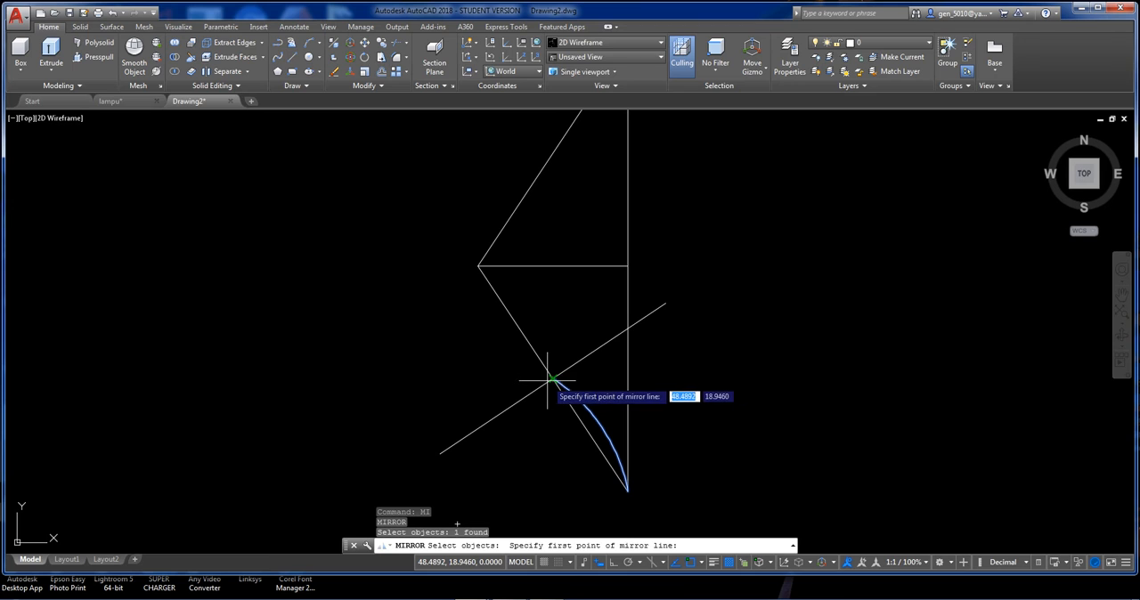
left_click(550, 380)
left_click(603, 340)
key("Return")
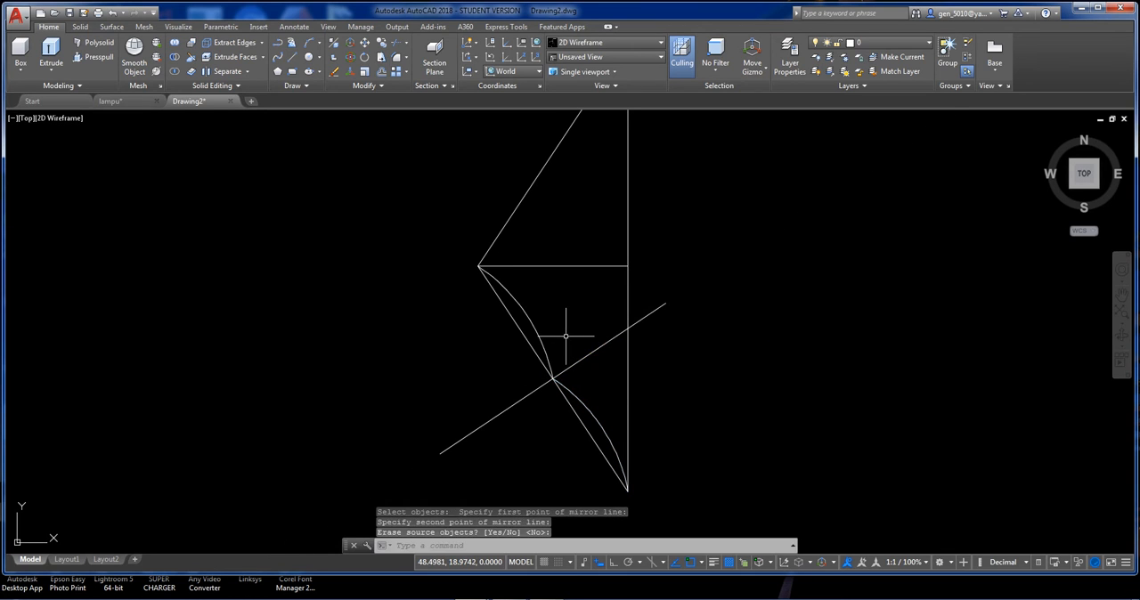
Mirror the upper arc across the triangle's lower slanted line and erase the source arc, forming an S-curve.
key("Return")
left_click(563, 338)
left_click(533, 322)
key("Return")
left_click(553, 381)
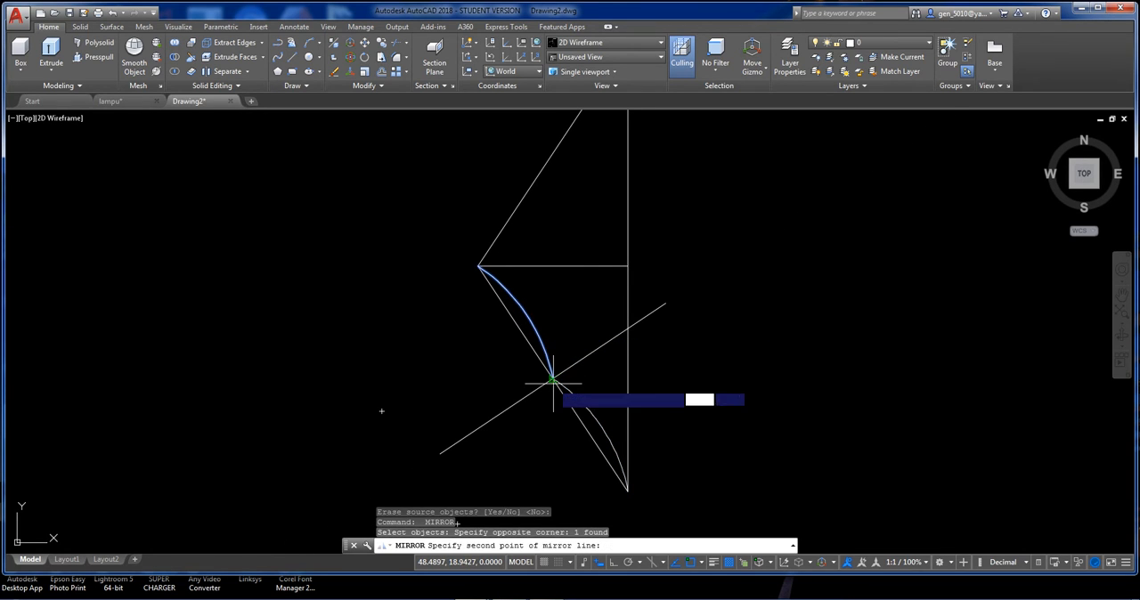
left_click(514, 321)
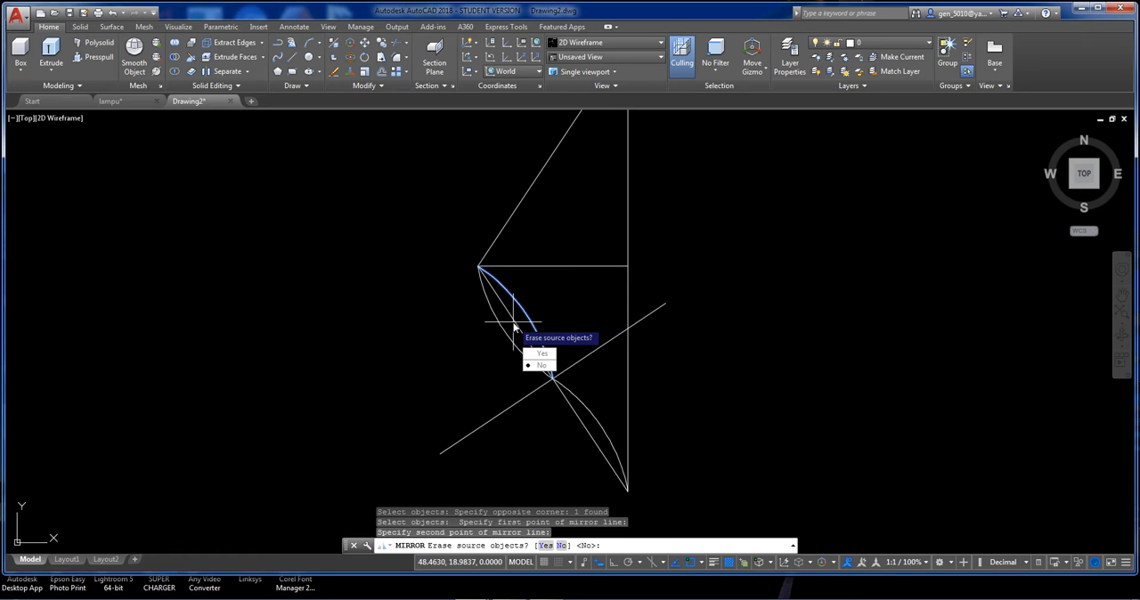
type("y")
key("Return")
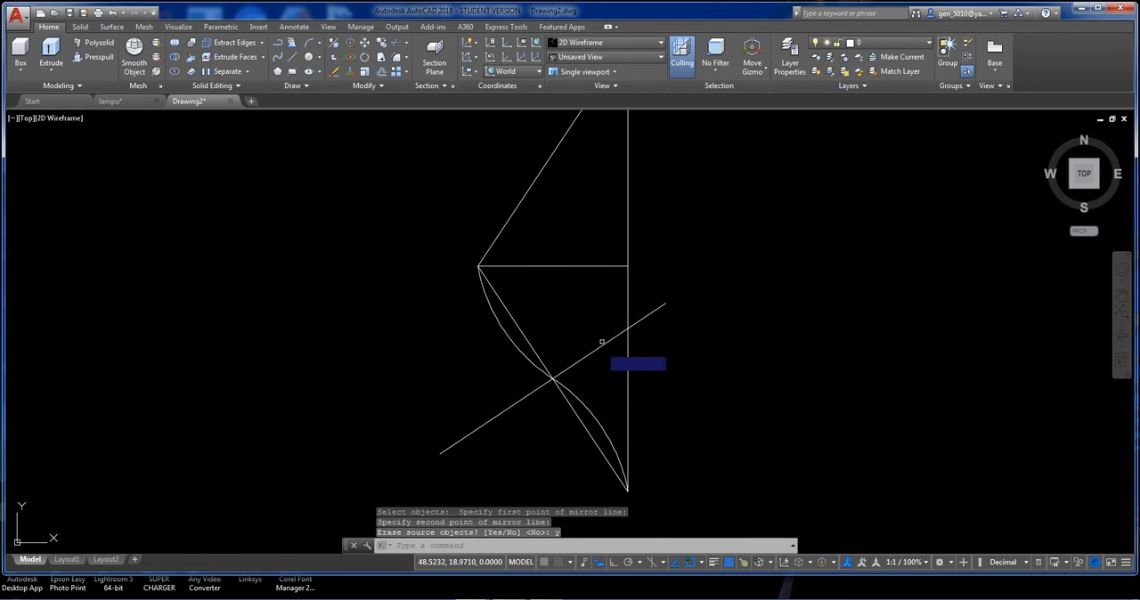
Mirror both arcs of the S-curve across the triangle's horizontal line, keeping the originals.
type("mi")
key("Return")
left_click(572, 397)
left_click(524, 363)
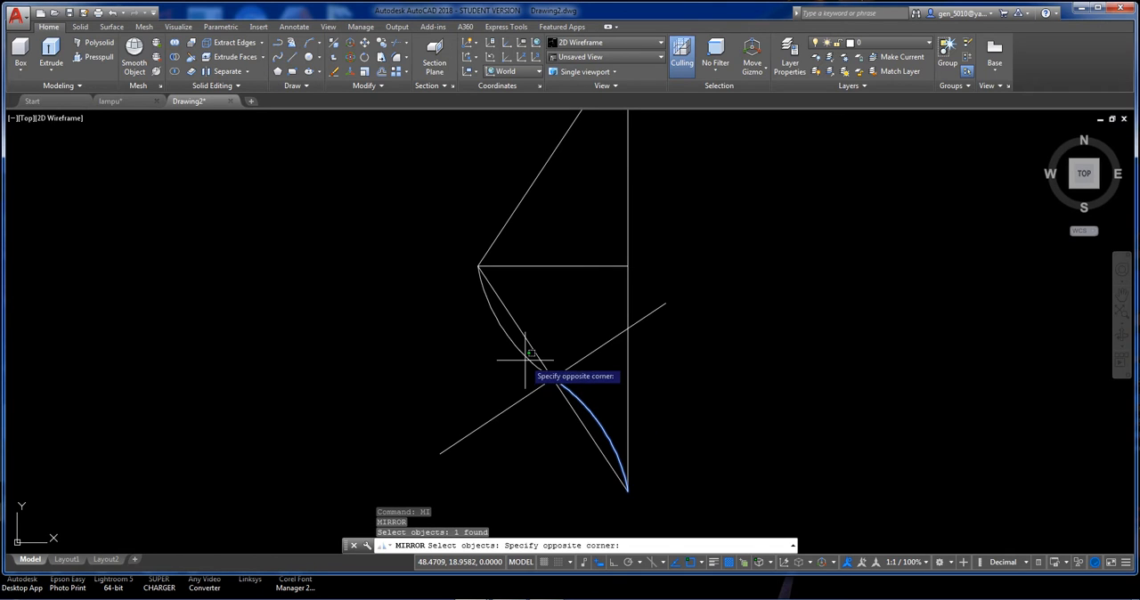
left_click(512, 322)
key("Return")
left_click(478, 265)
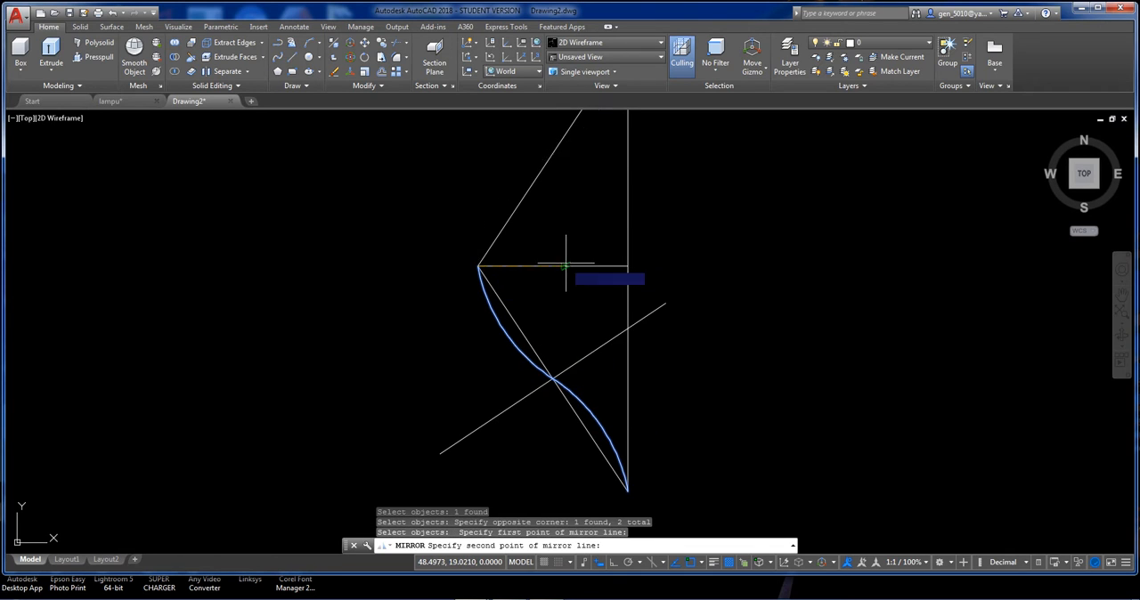
left_click(568, 265)
key("Return")
Erase the slanted and horizontal construction lines and the perpendicular line, leaving the curves and the vertical line.
scroll(568, 265, "down", 2)
middle_click_drag(568, 265, 580, 303)
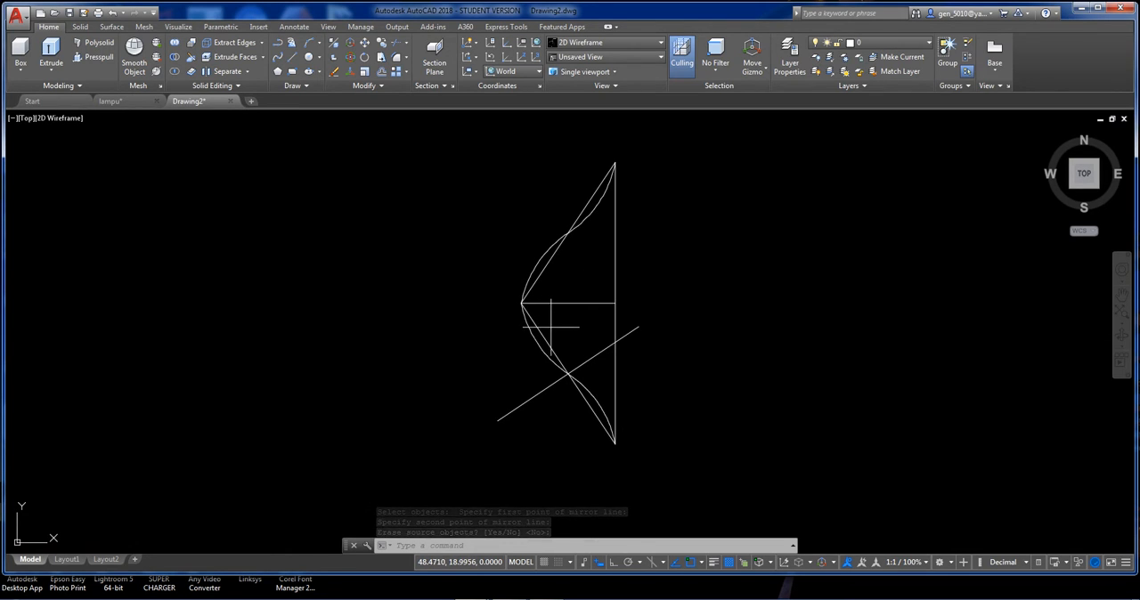
left_click(547, 318)
left_click(522, 276)
key("Delete")
left_click(595, 357)
key("Delete")
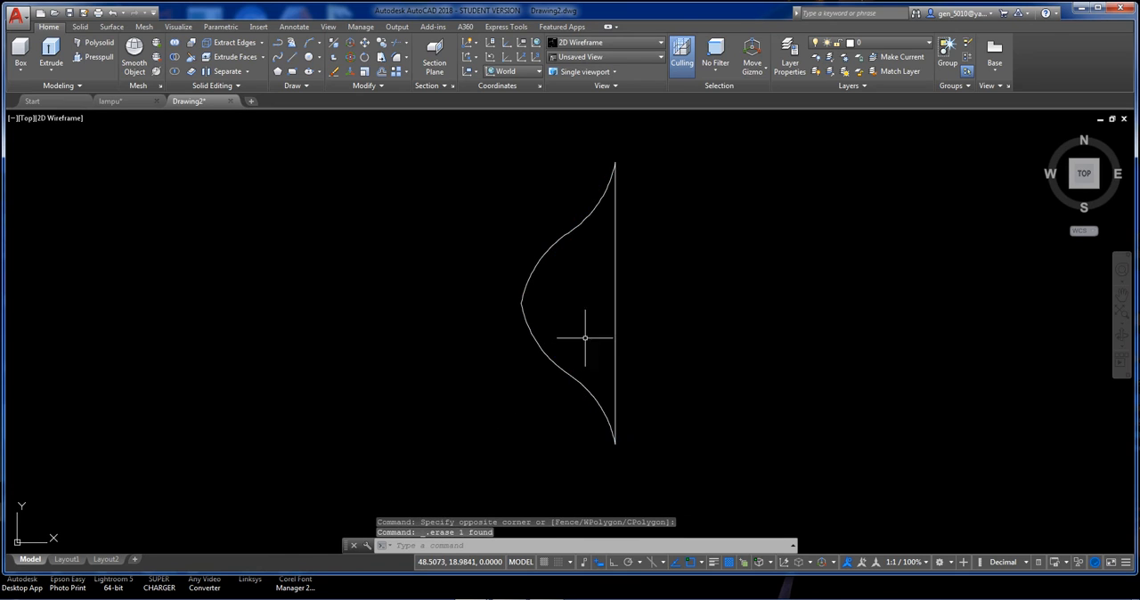
Join the four arcs and the vertical line of the ornament into one polyline.
scroll(611, 318, "down", 3)
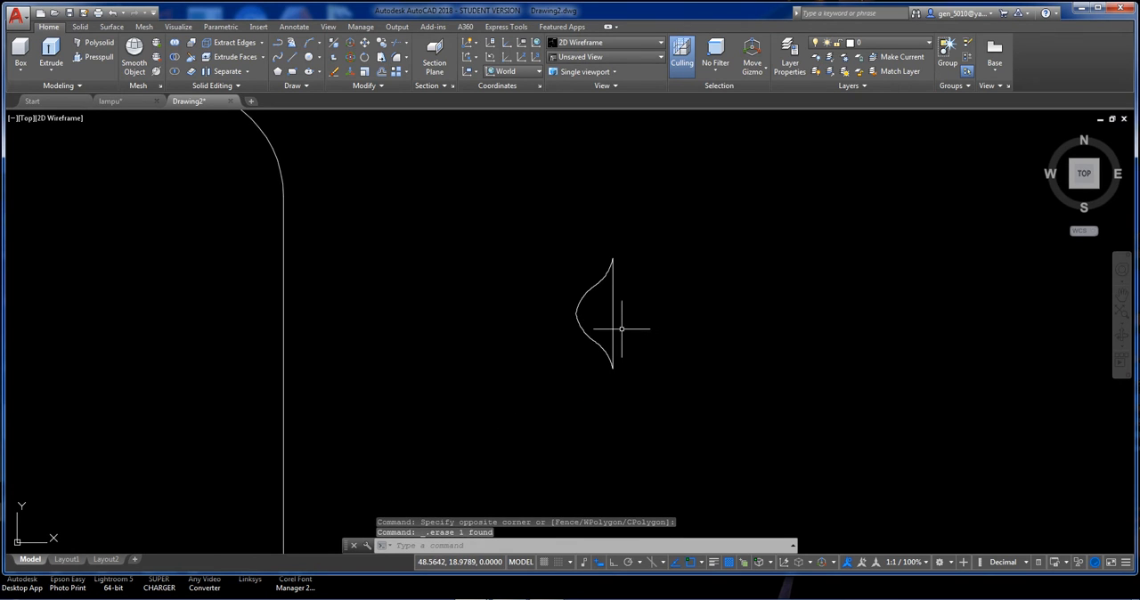
type("j")
key("Return")
left_click(547, 247)
left_click(641, 400)
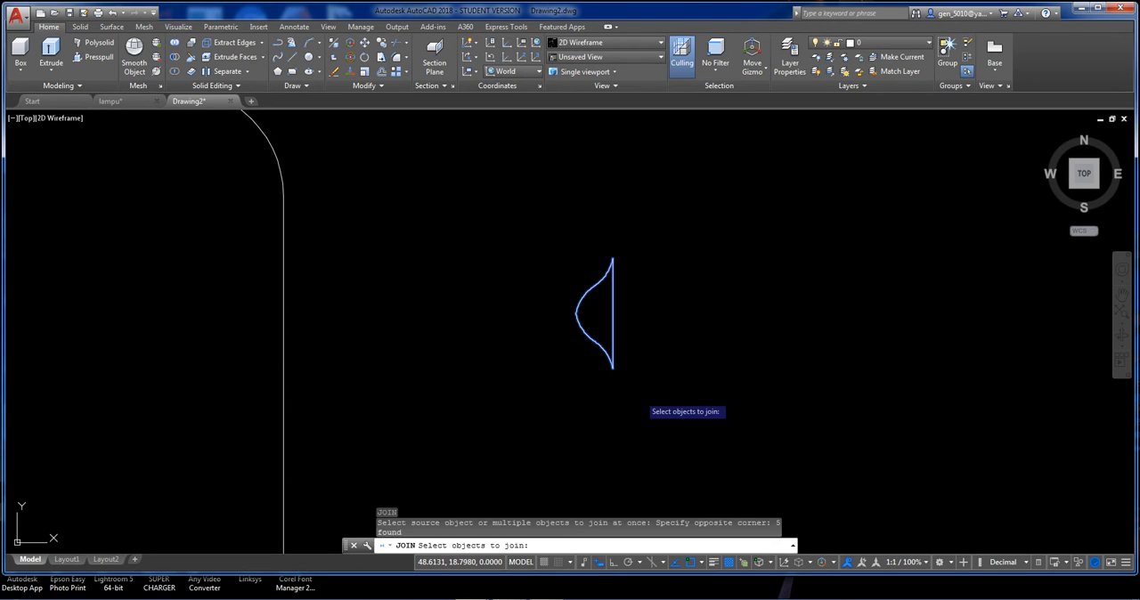
key("Return")
Move the ornament by its upper corner onto the base profile's vertical edge, just below the rounded upper corner.
left_click(613, 317)
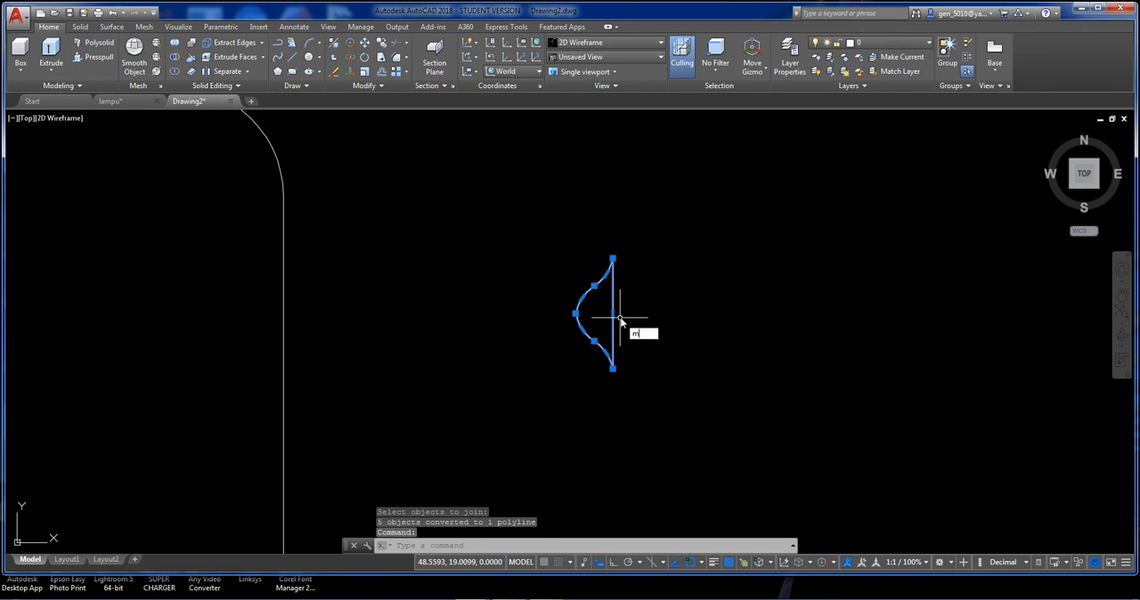
key("Return")
left_click(611, 258)
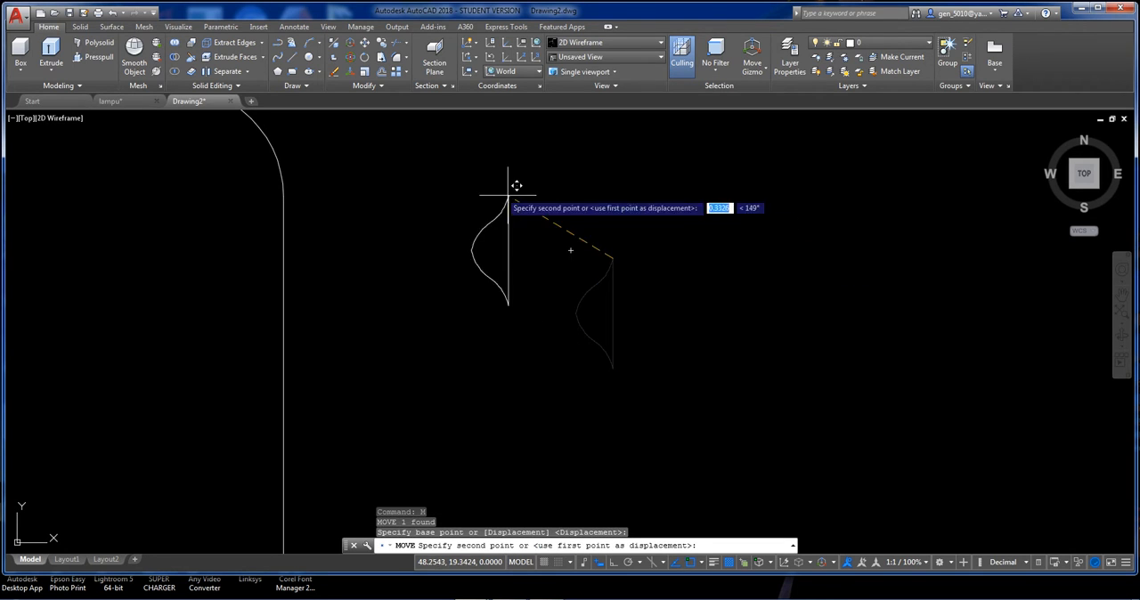
left_click(293, 186)
scroll(401, 234, "up", 5)
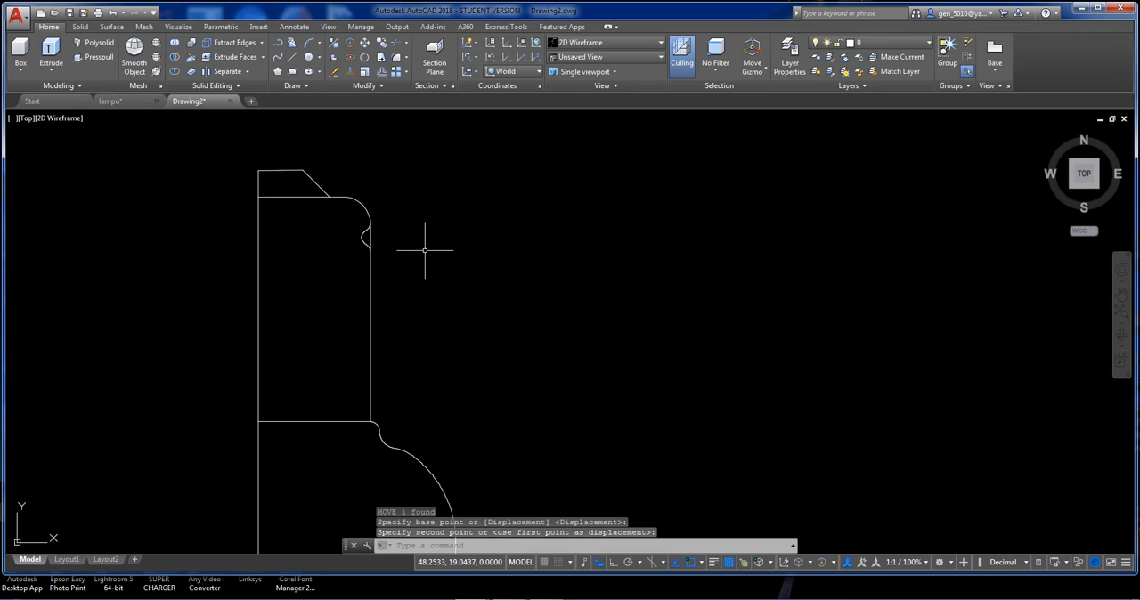
Switch to the SW Isometric view with the scalloped outlines and the base profile in sight.
scroll(453, 267, "down", 4)
mouse_move(458, 271)
middle_mouse_down()
mouse_move(491, 231)
mouse_move(515, 312)
mouse_move(489, 369)
middle_mouse_up()
scroll(498, 264, "down", 2)
scroll(521, 243, "down", 4)
scroll(489, 322, "up", 3)
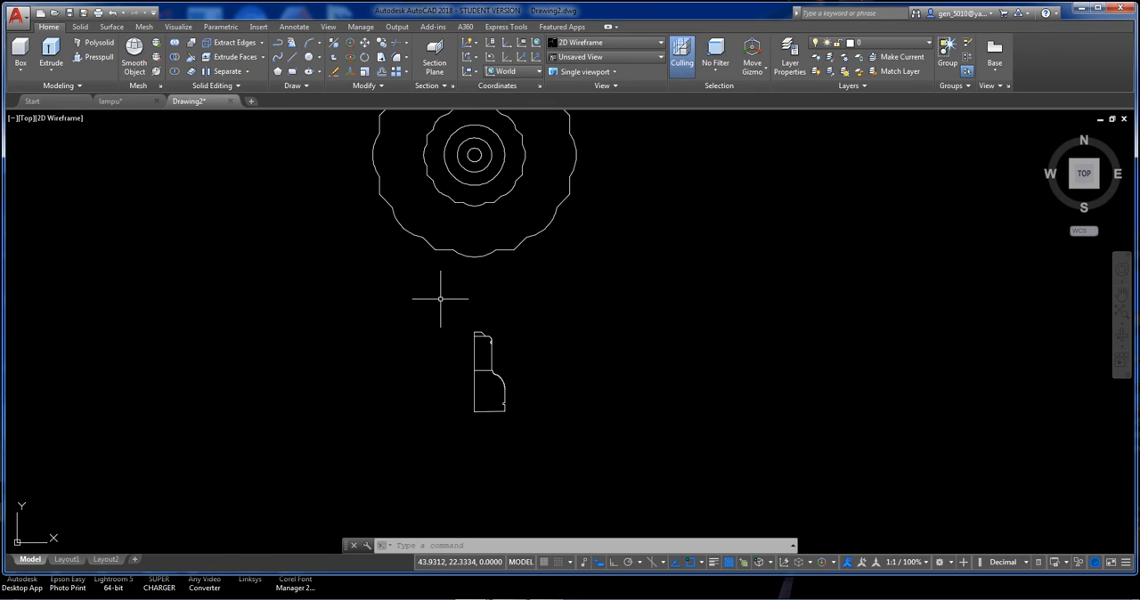
scroll(513, 432, "down", 2)
scroll(517, 394, "up", 2)
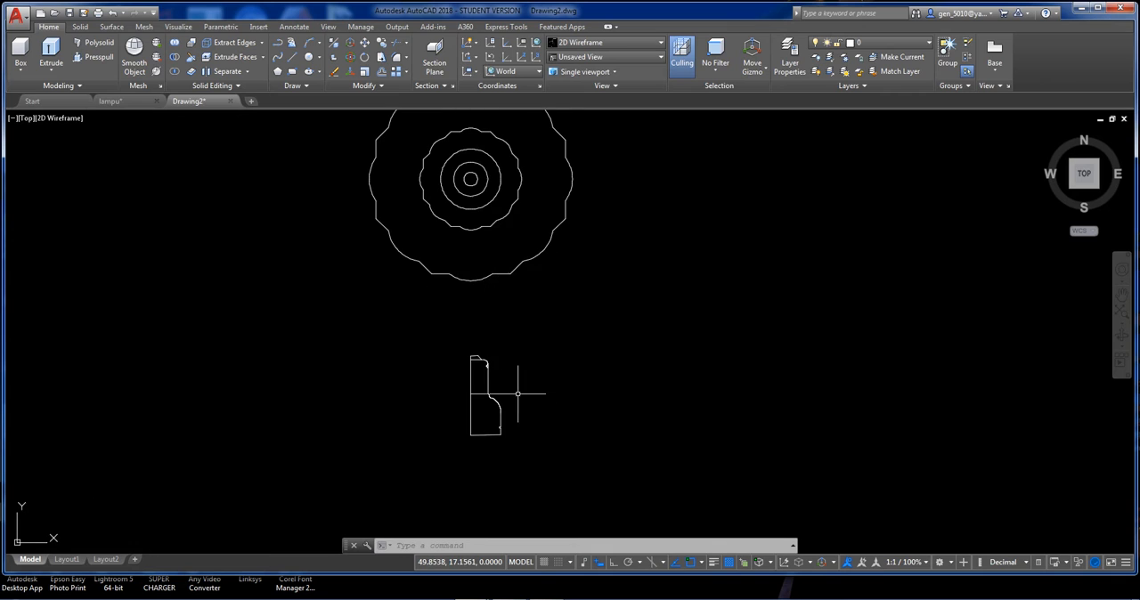
middle_click_drag(501, 304, 502, 354)
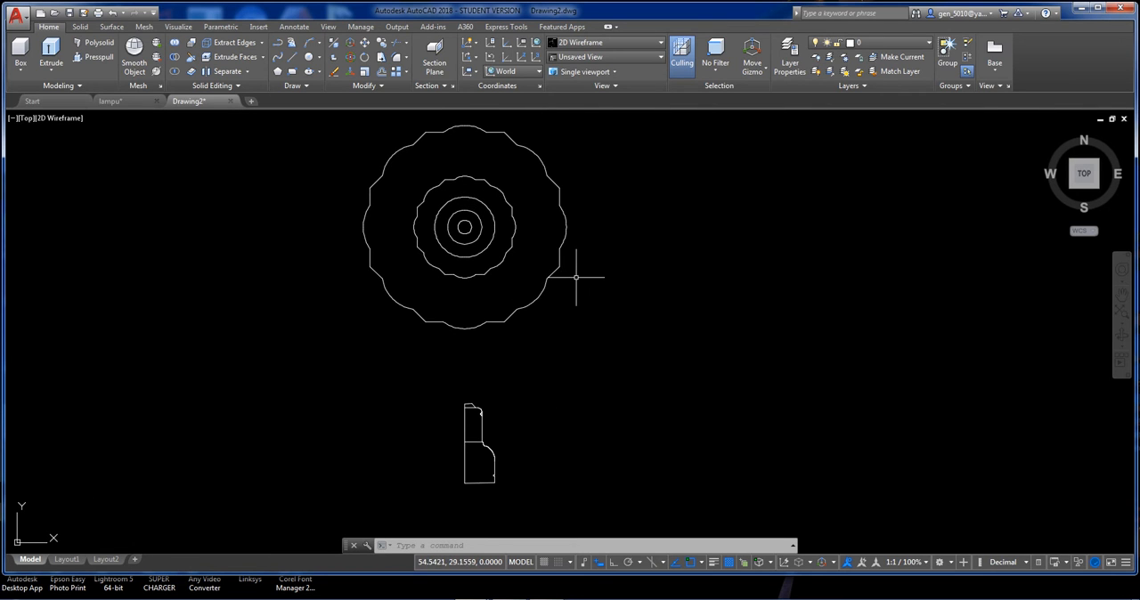
left_click(1073, 185)
middle_click_drag(723, 258, 634, 250)
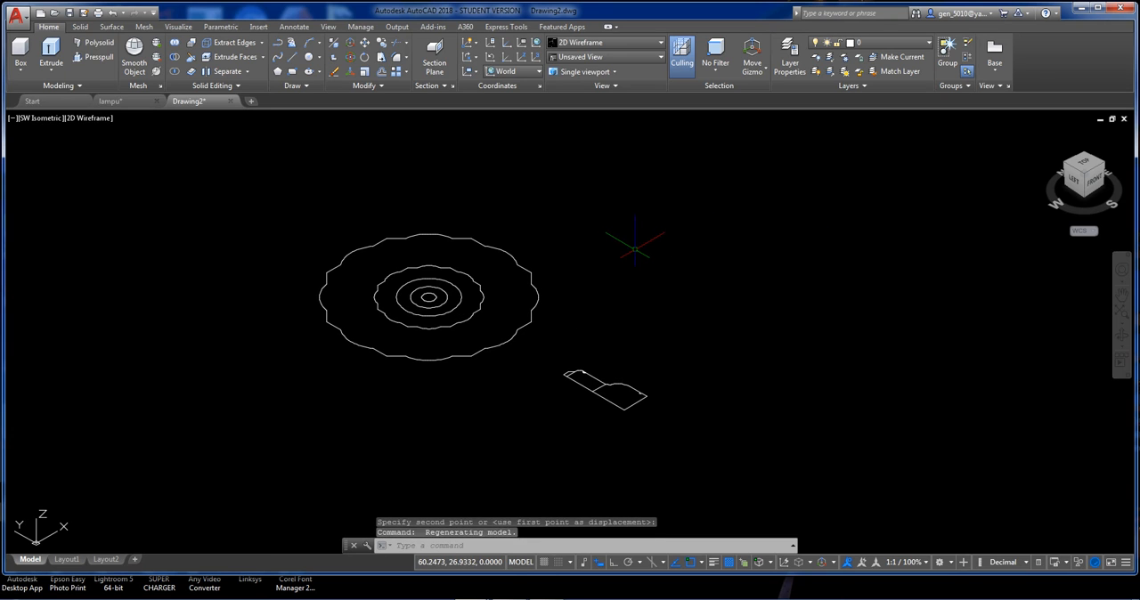
Copy all circles, scalloped outlines and the base profile to an empty area along the X direction.
key("Return")
left_click(298, 192)
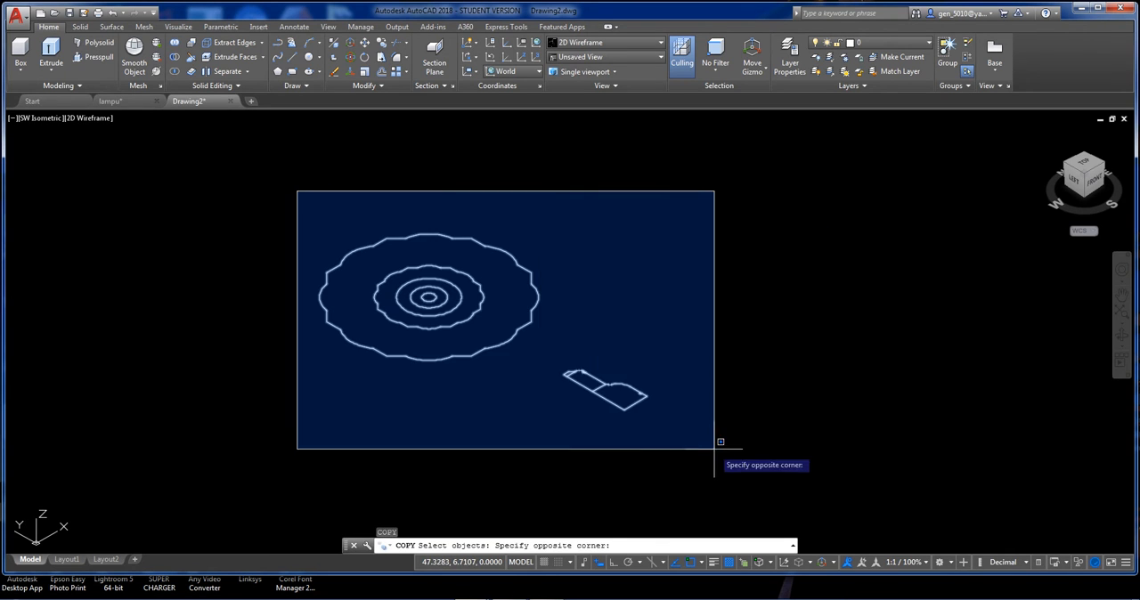
left_click(660, 432)
key("Return")
left_click(552, 441)
scroll(552, 440, "down", 4)
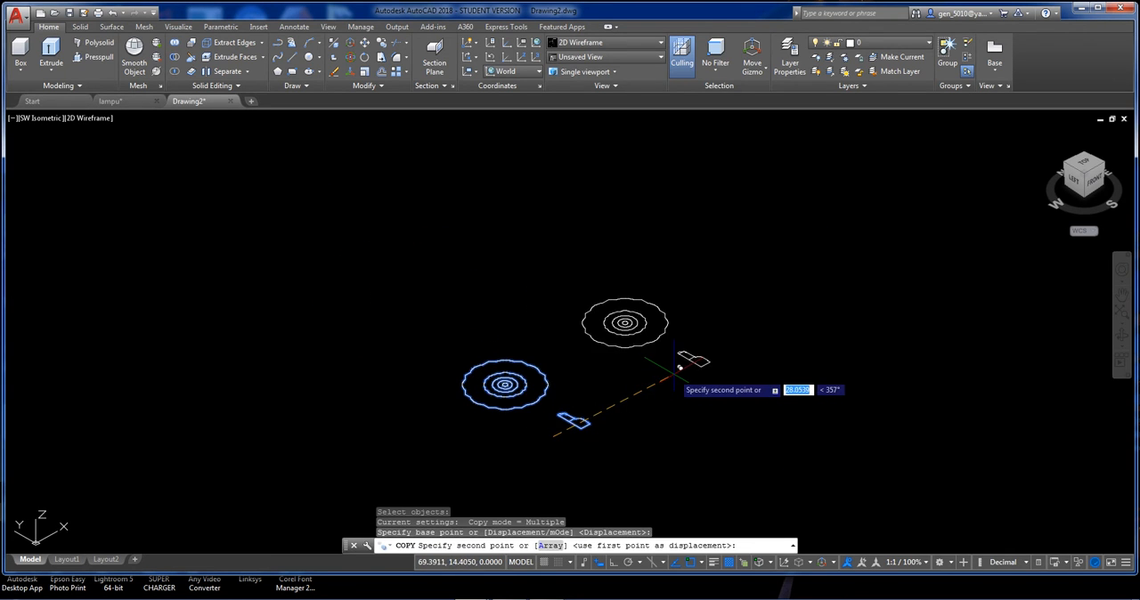
left_click(662, 380)
key("Return")
Copy the original set's outer scalloped outline 0.5 upward along Z with ortho on.
scroll(539, 365, "up", 4)
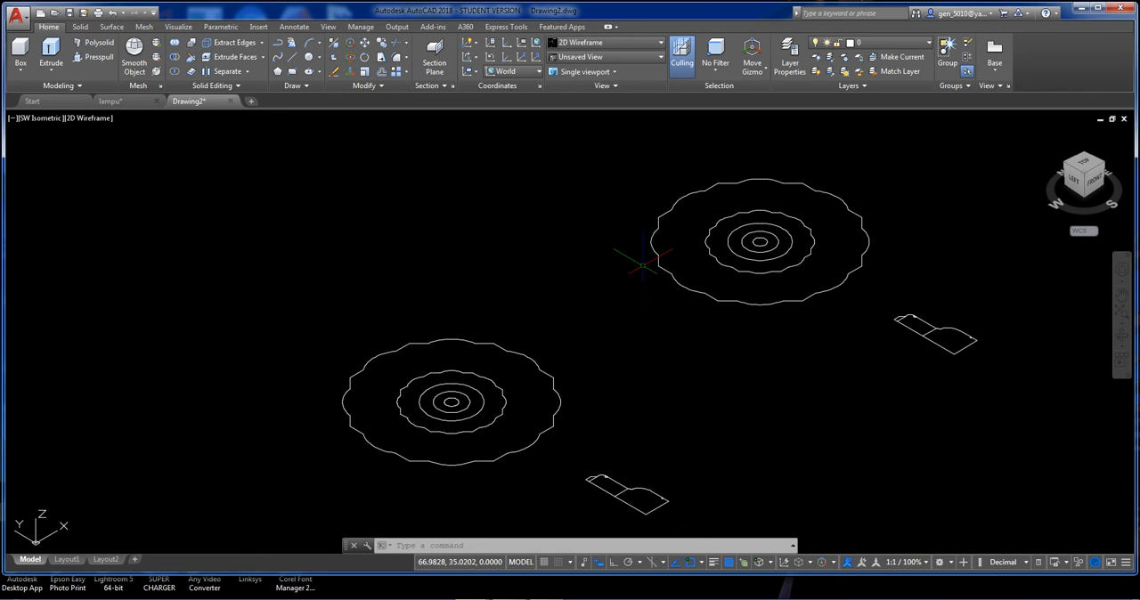
key("Return")
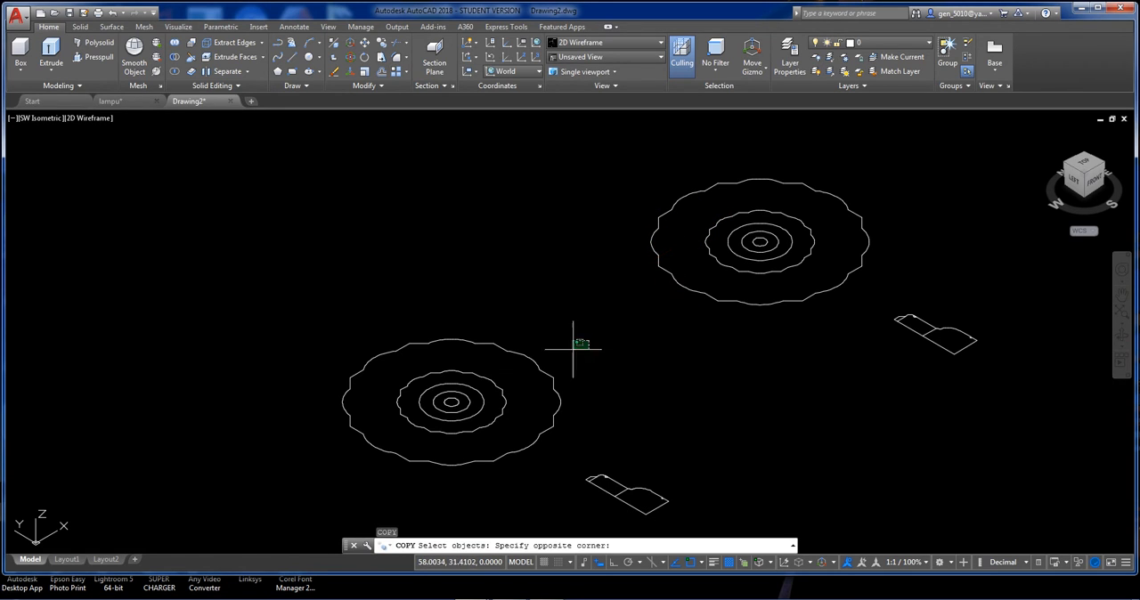
left_click(590, 342)
left_click(542, 387)
key("Return")
left_click(551, 345)
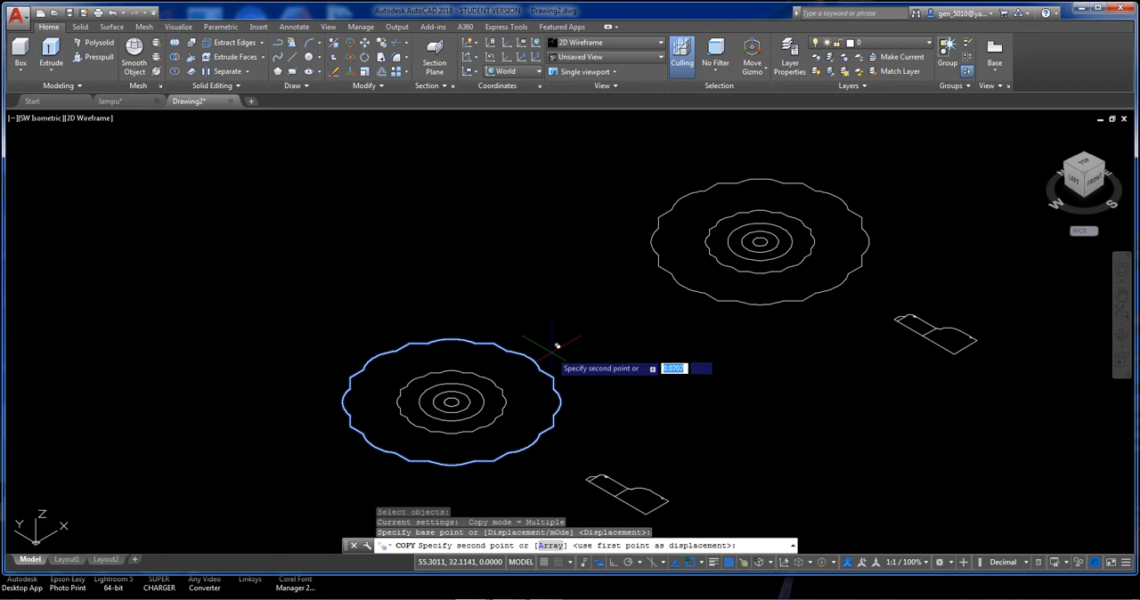
key("F8")
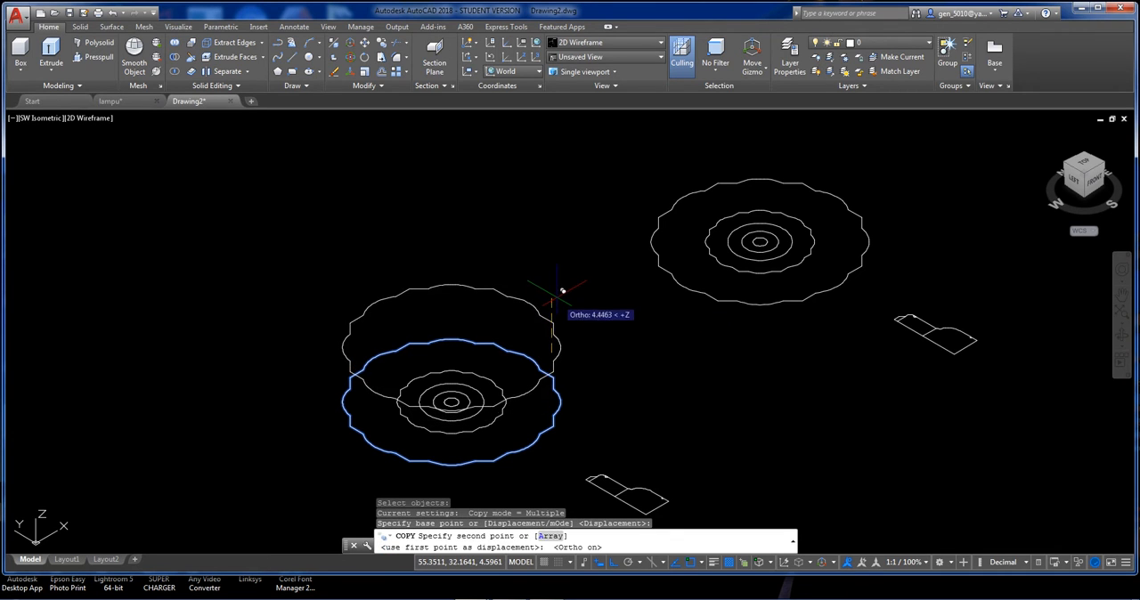
type("1")
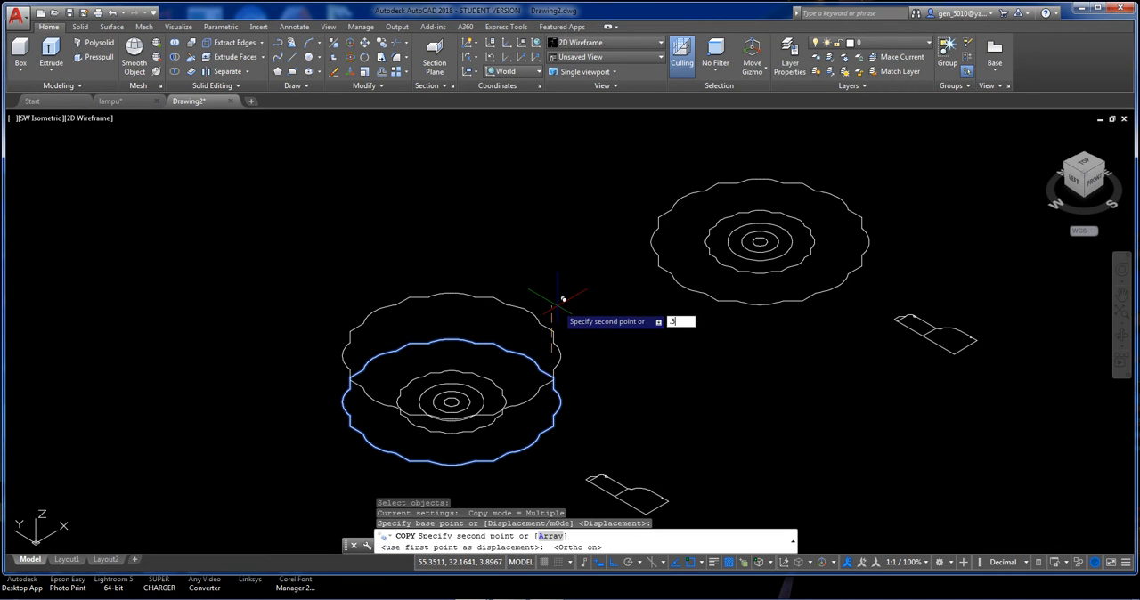
key("Return")
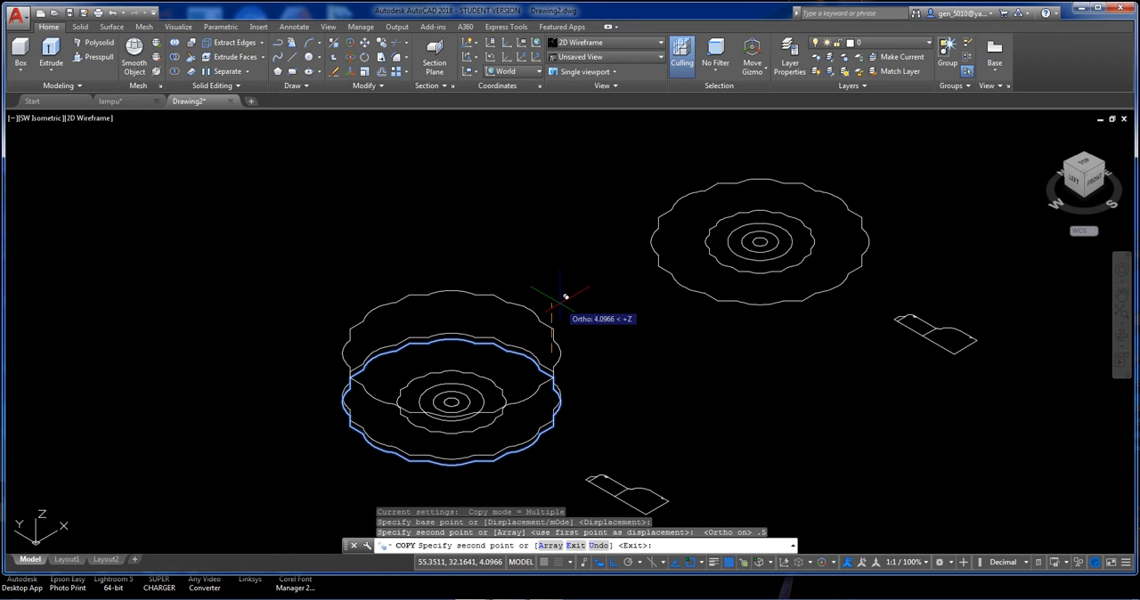
key("F1")
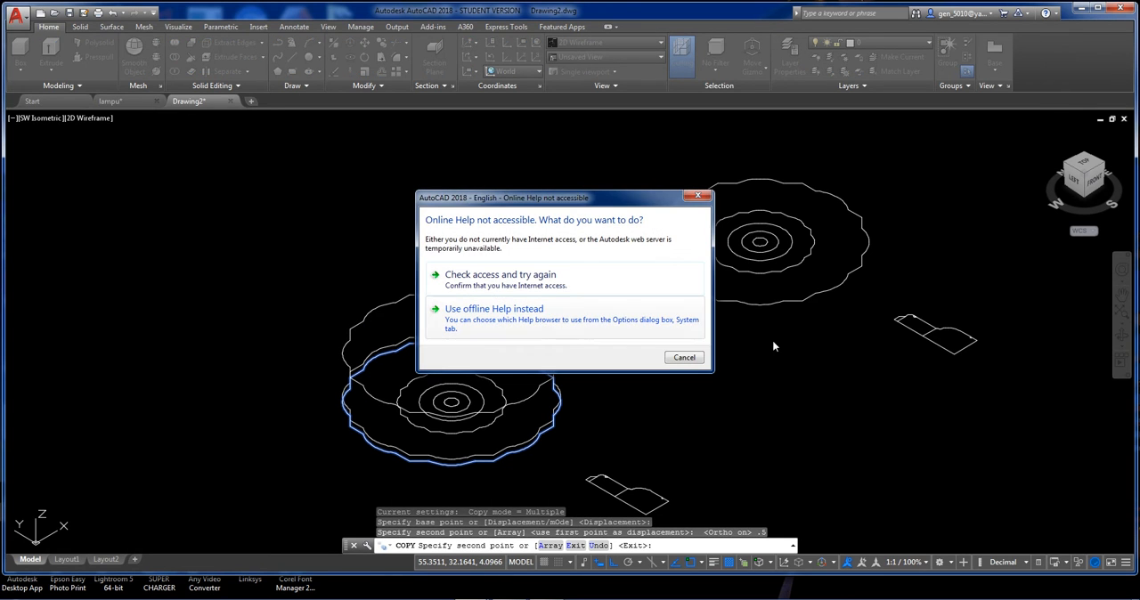
left_click(699, 357)
key("Escape")
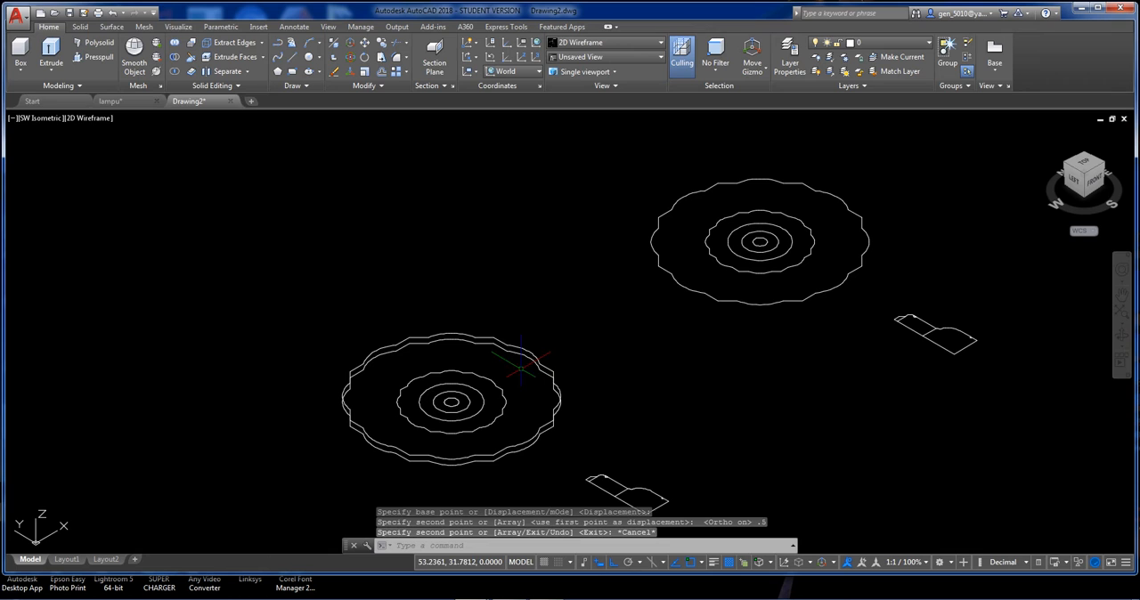
Move the two larger plain circles of the original set 4 upward along Z.
left_click(514, 418)
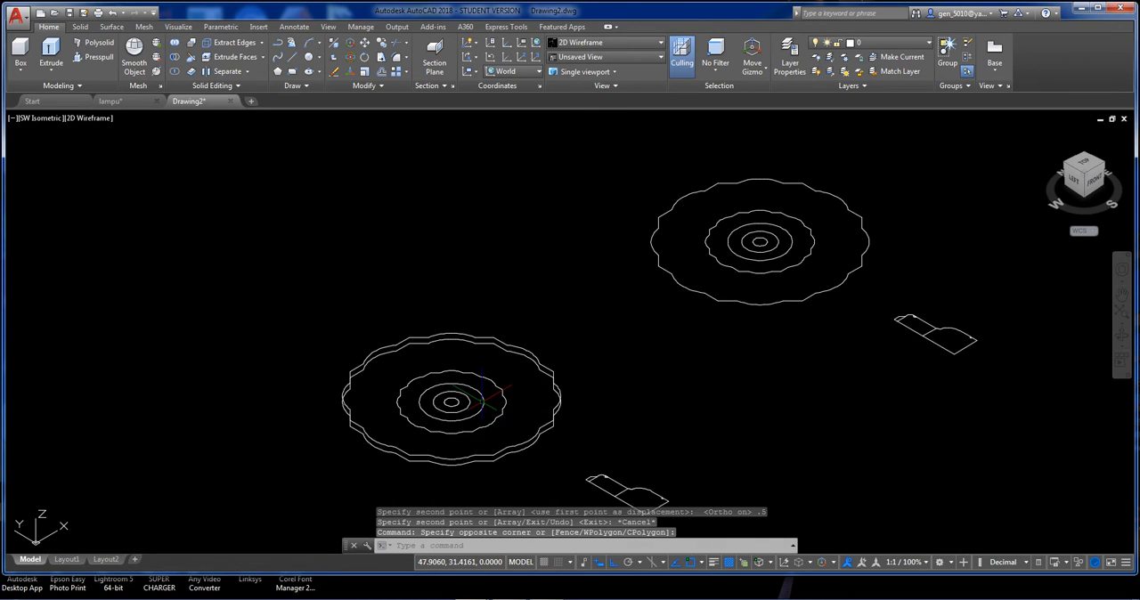
left_click(488, 404)
left_click(465, 397)
type("M")
key("Return")
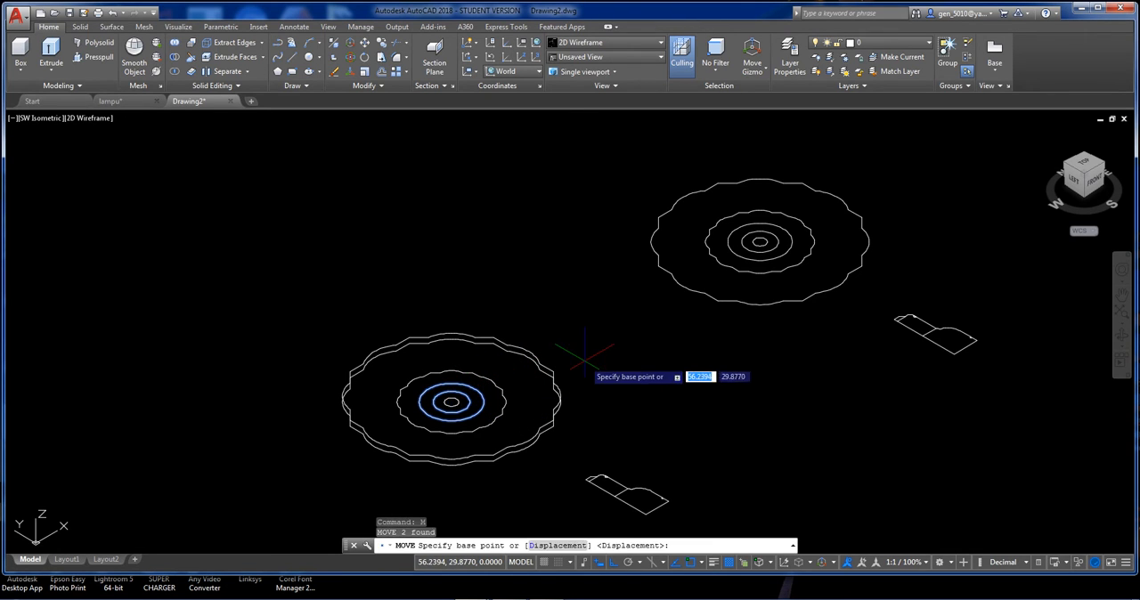
left_click(586, 360)
type("4")
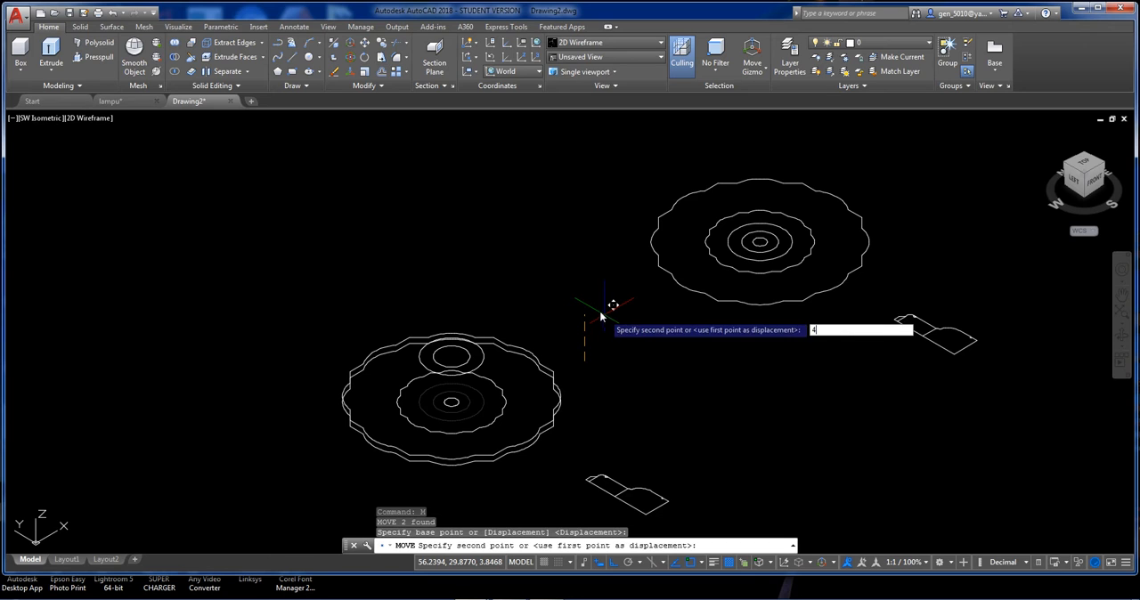
key("Return")
key("Return")
Move the original set's inner scalloped outline 2 upward along Z.
left_click(504, 405)
key("Return")
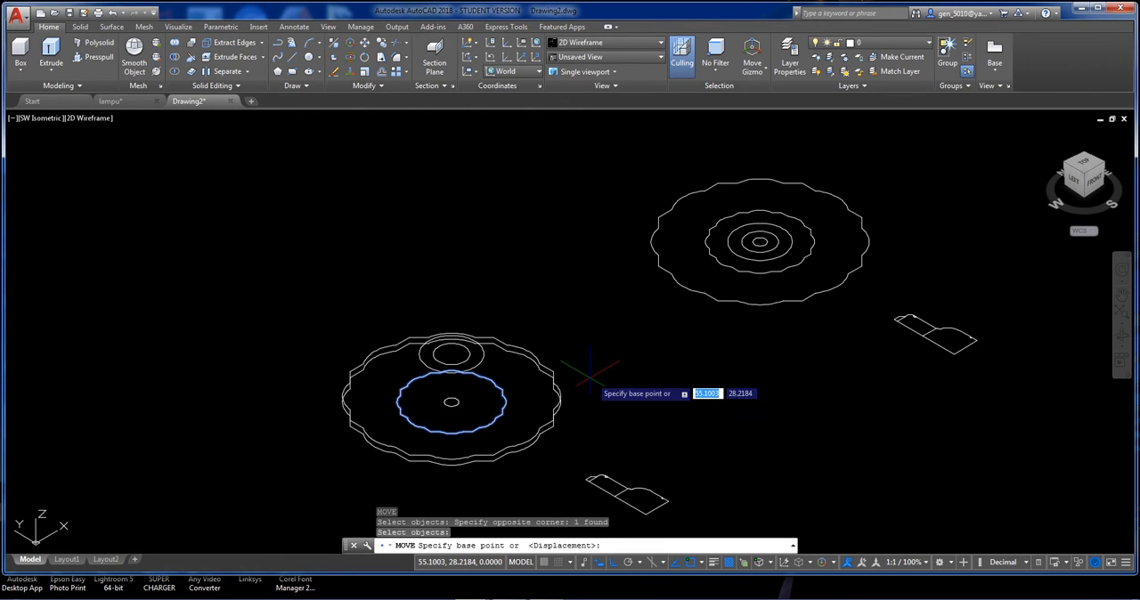
left_click(593, 365)
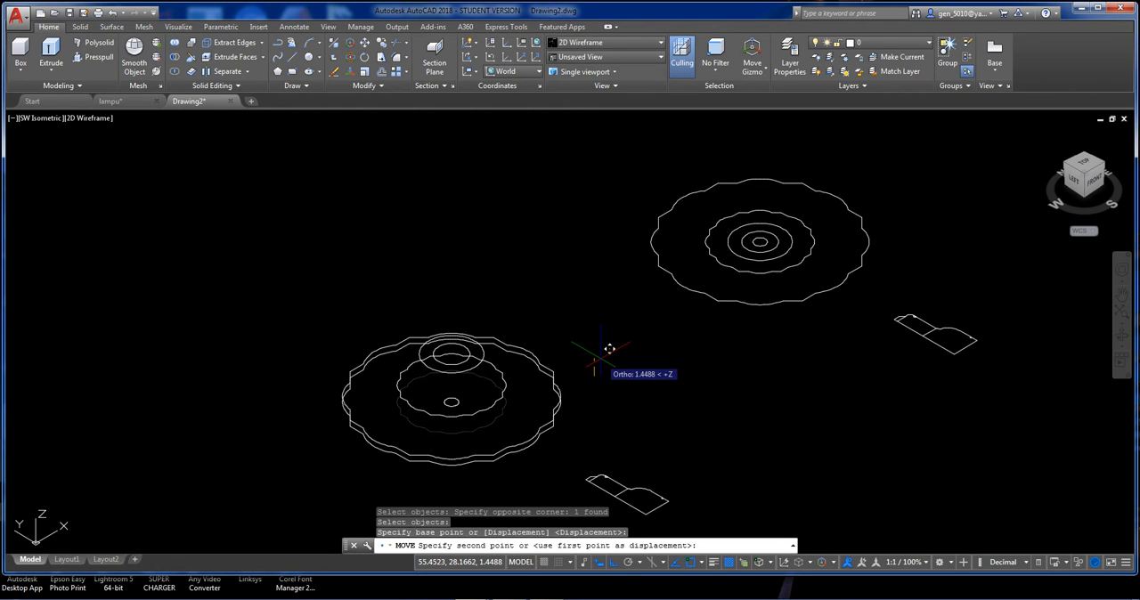
type("2")
key("Return")
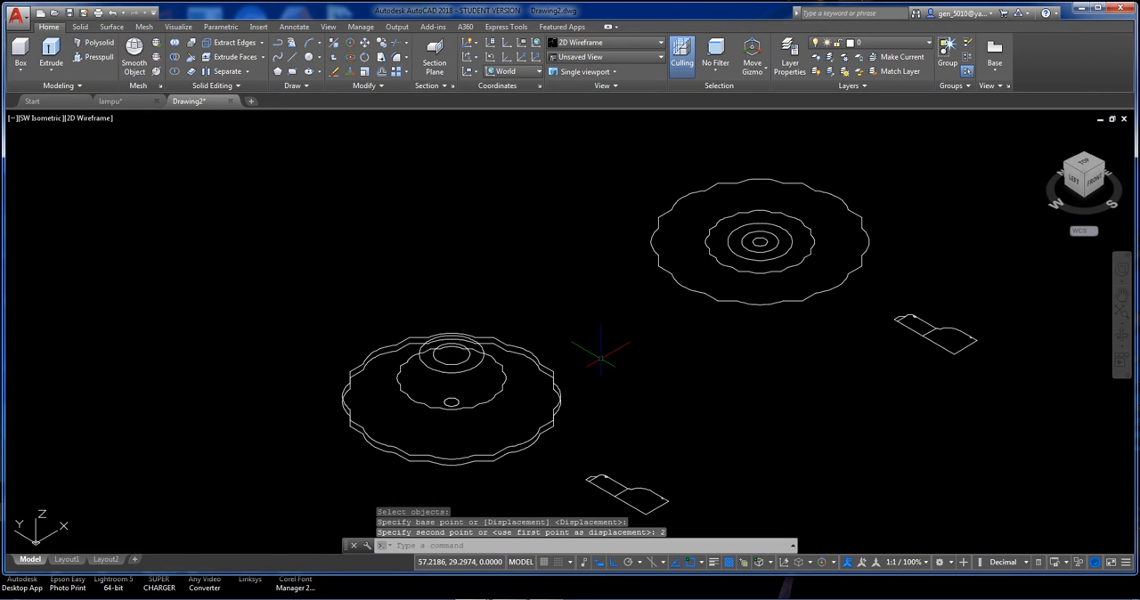
Erase the smallest circle and the smaller of the two raised circles in the original set.
left_click(450, 401)
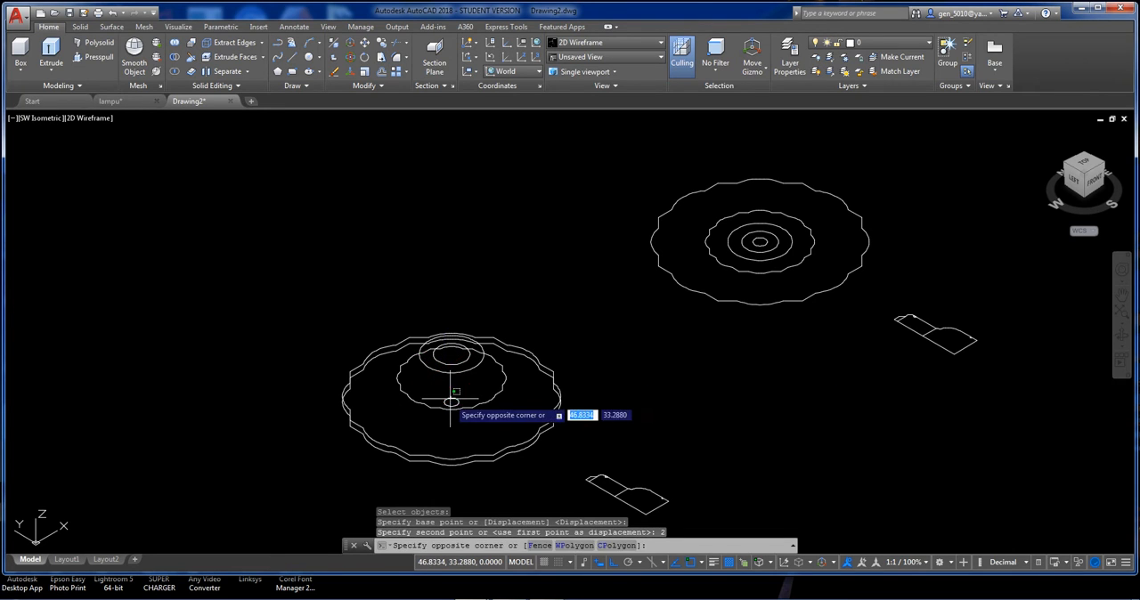
left_click(450, 406)
key("Delete")
left_click(451, 365)
key("Delete")
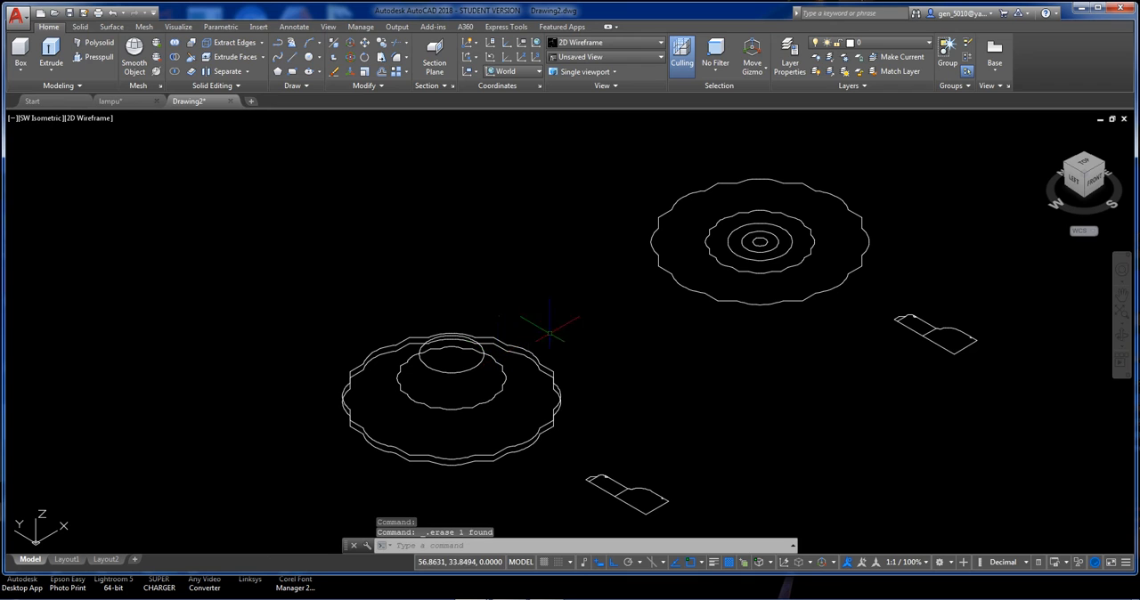
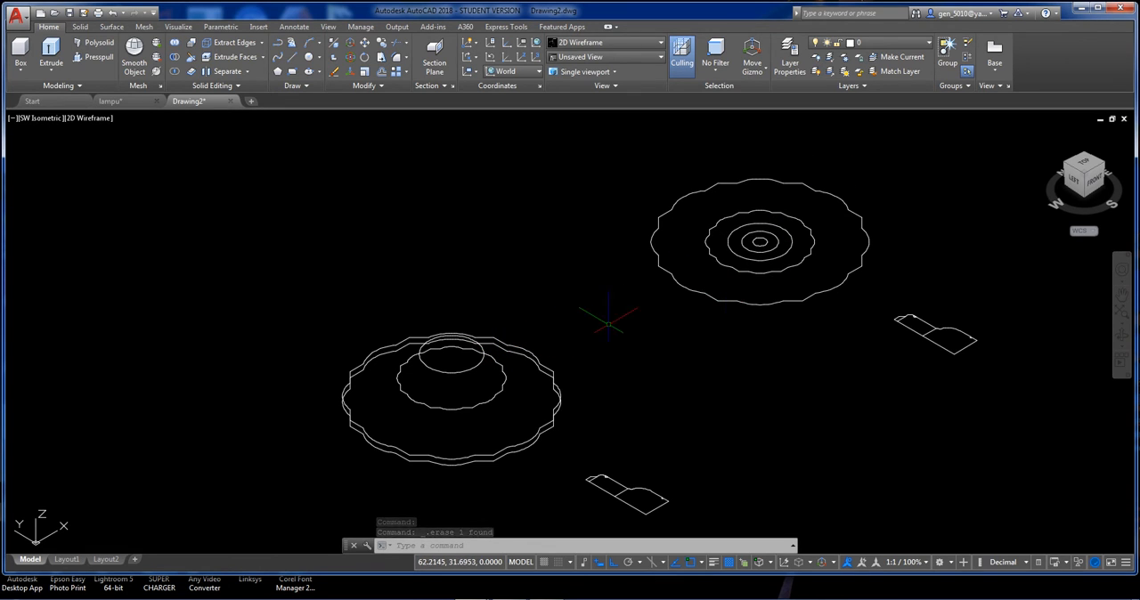
Loft a solid shade through the two outer scalloped outlines, the inner scalloped outline and the raised circle, using cross sections only.
scroll(590, 285, "up", 4)
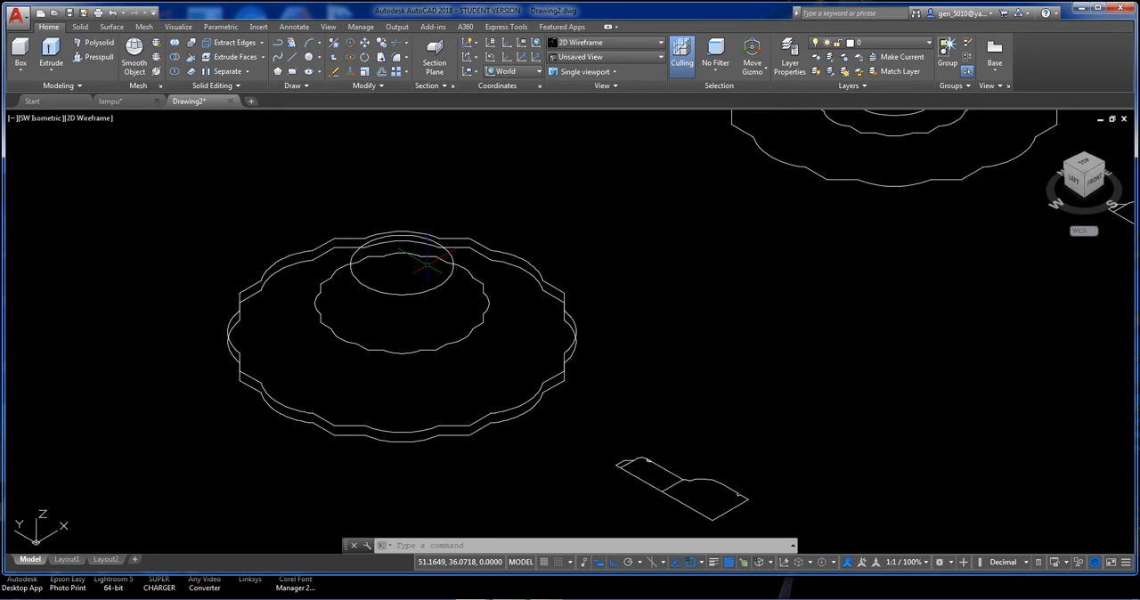
left_click(52, 70)
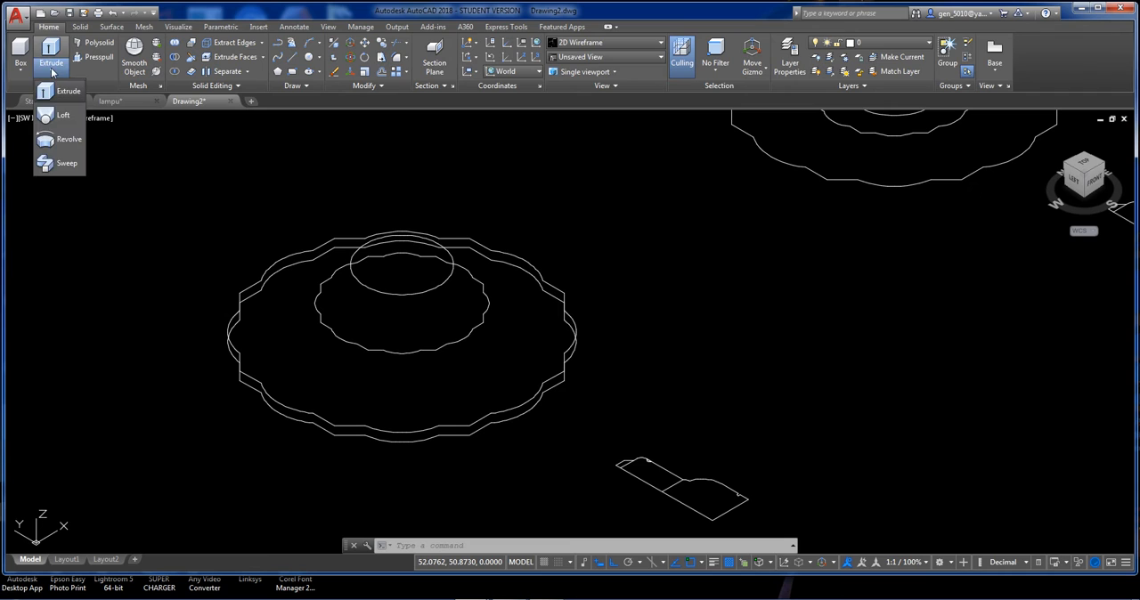
left_click(64, 116)
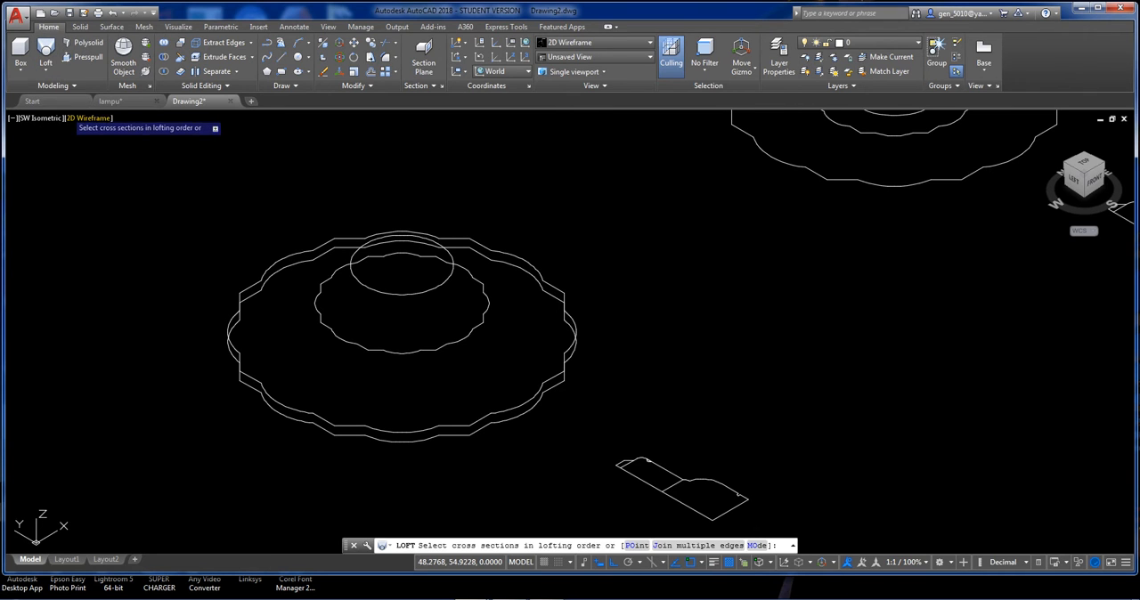
left_click(535, 393)
left_click(528, 387)
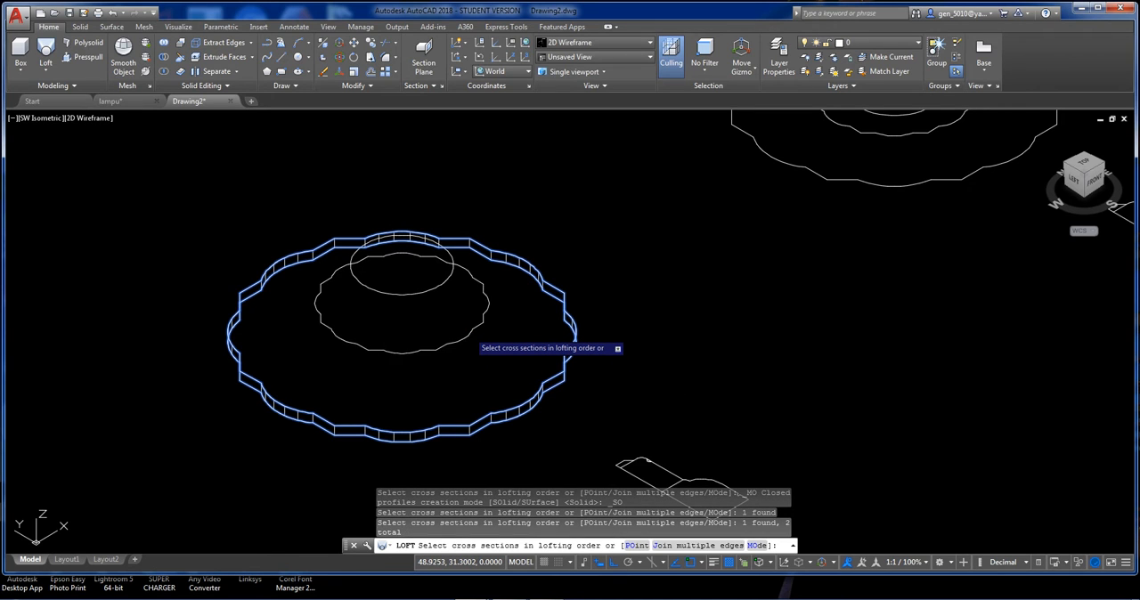
left_click(475, 341)
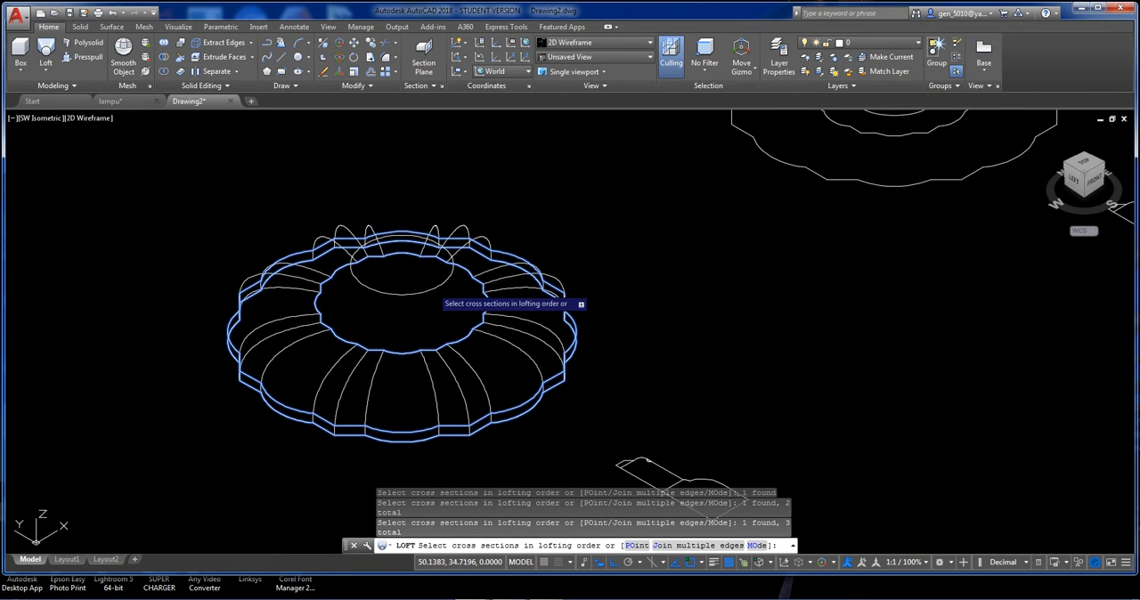
left_click(431, 289)
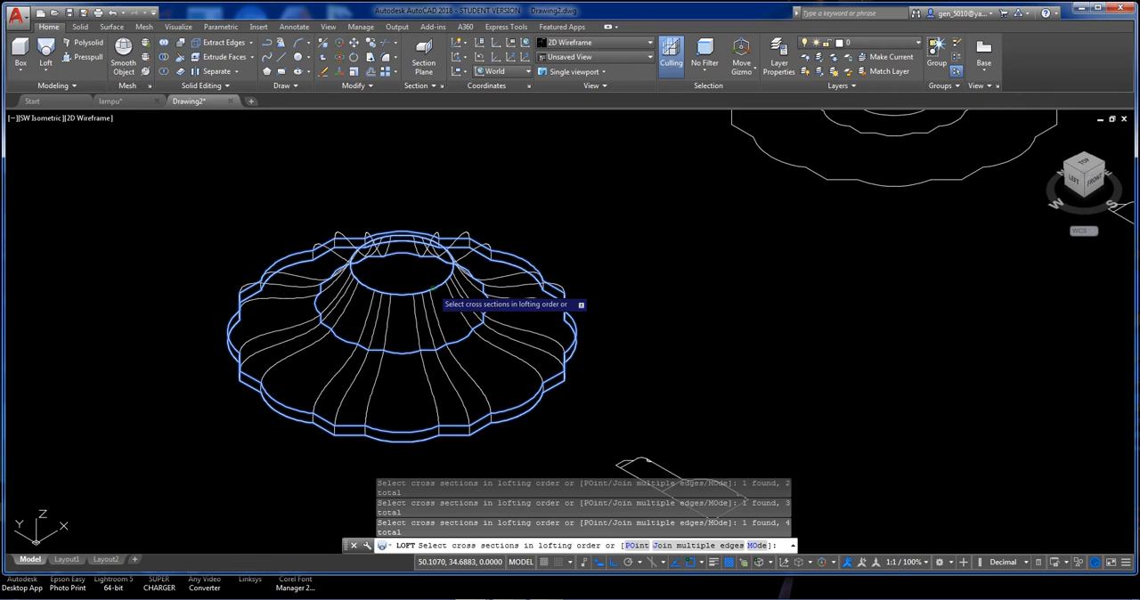
key("Return")
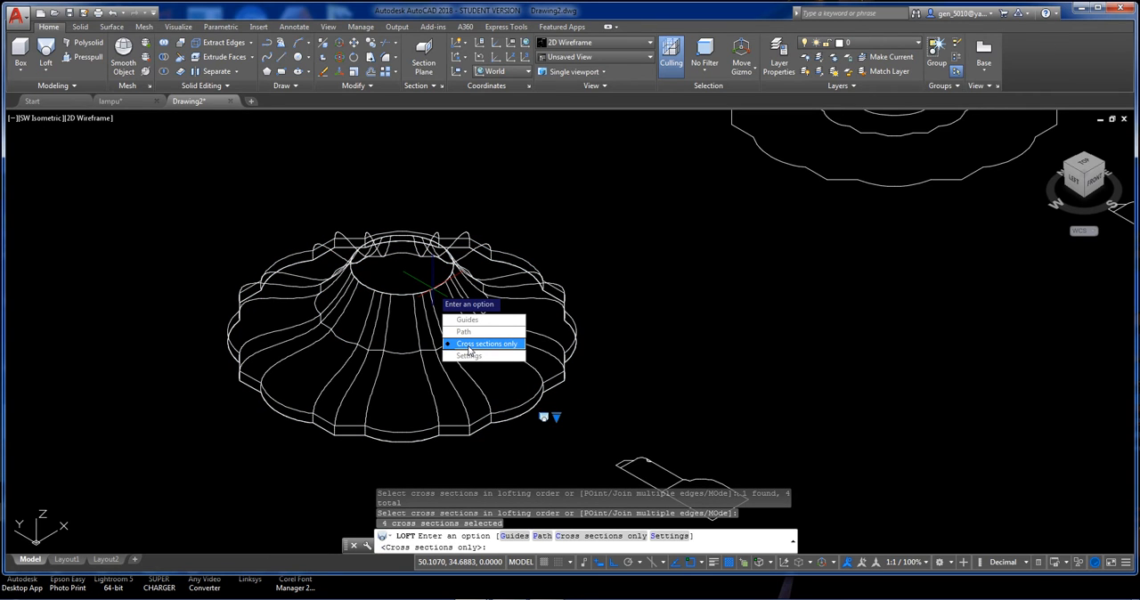
left_click(468, 346)
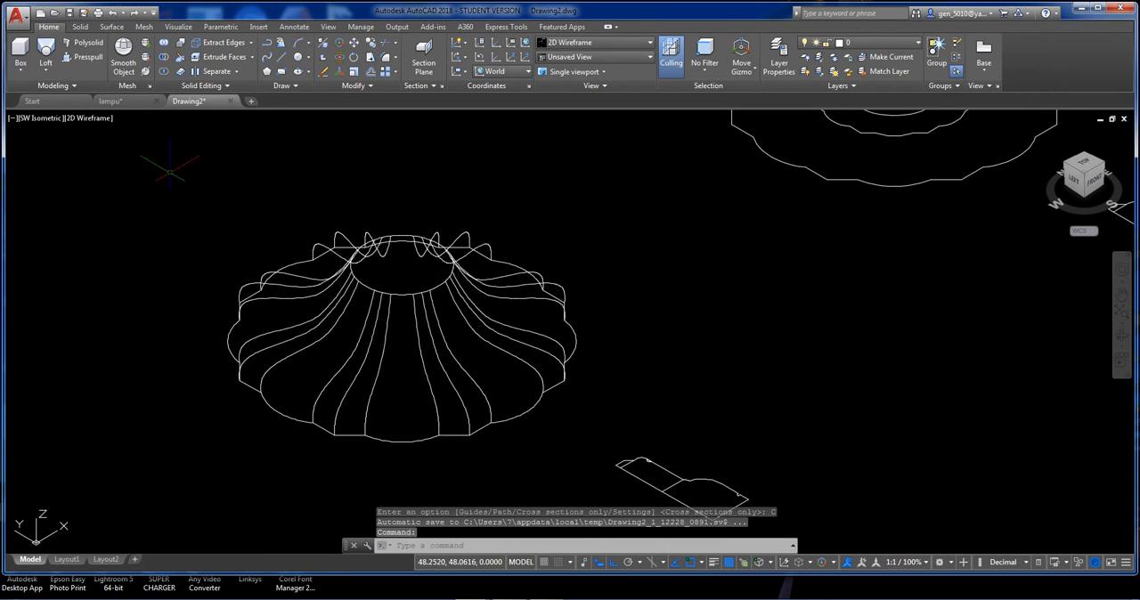
Preview the lofted shade in the Conceptual visual style, and return the display to 2D Wireframe.
left_click(93, 122)
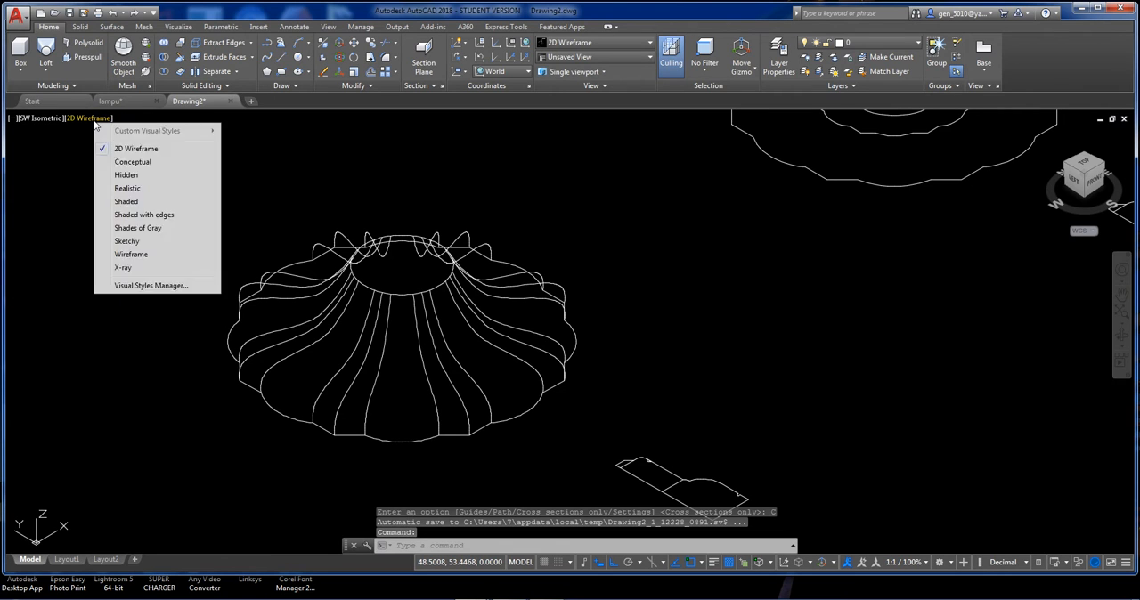
left_click(133, 162)
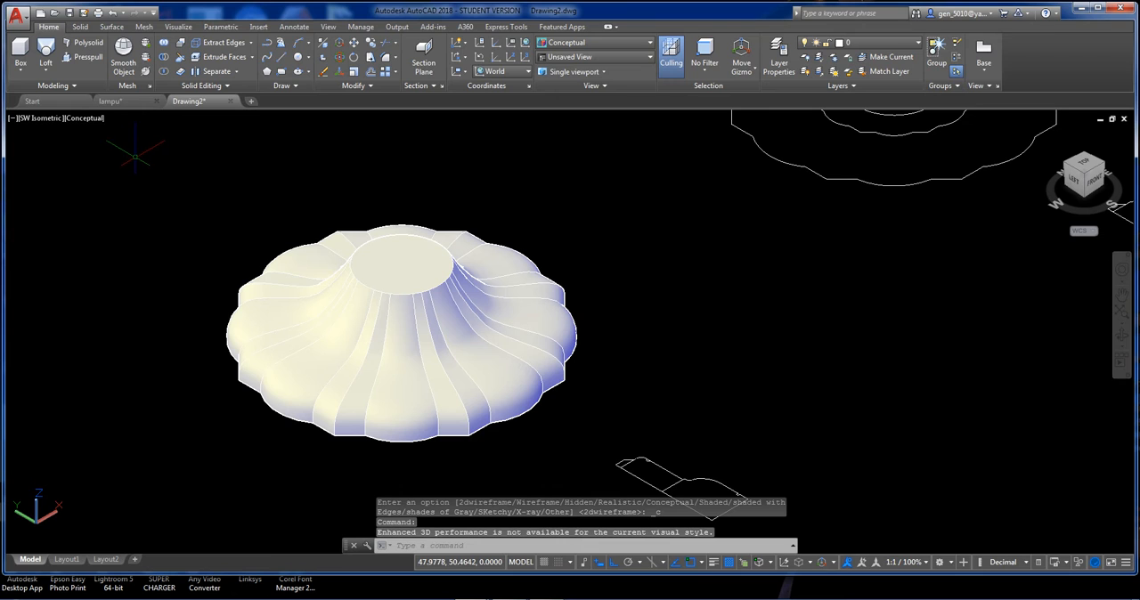
left_click(94, 121)
left_click(137, 148)
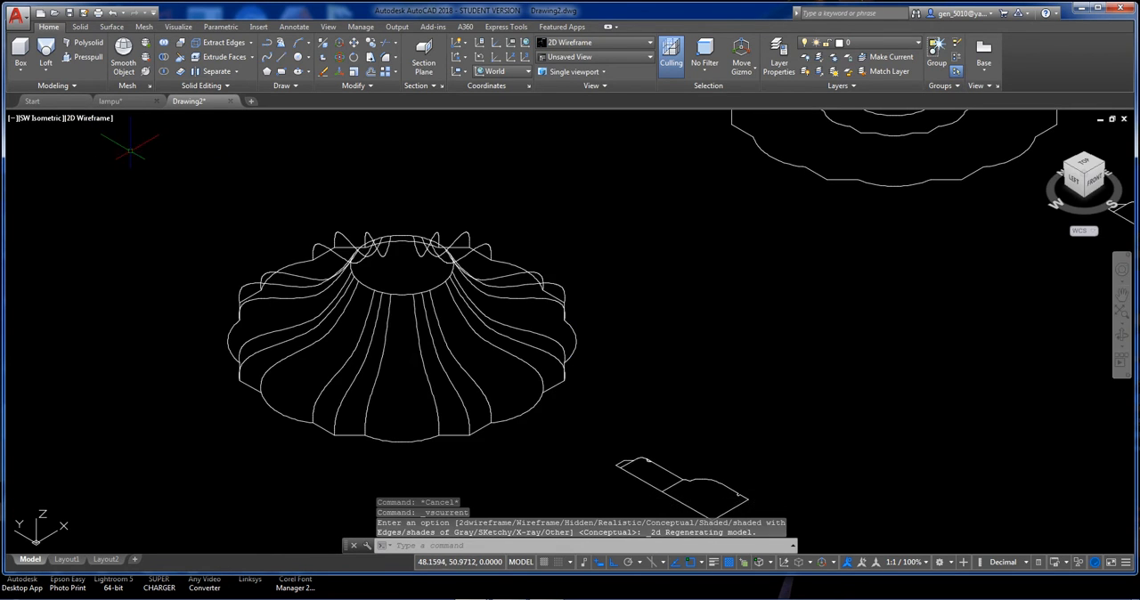
3D-rotate the whole base profile beside the lofted shade about the X axis through its outer axis corner, so it stands vertically.
scroll(267, 227, "down", 3)
scroll(312, 326, "up", 4)
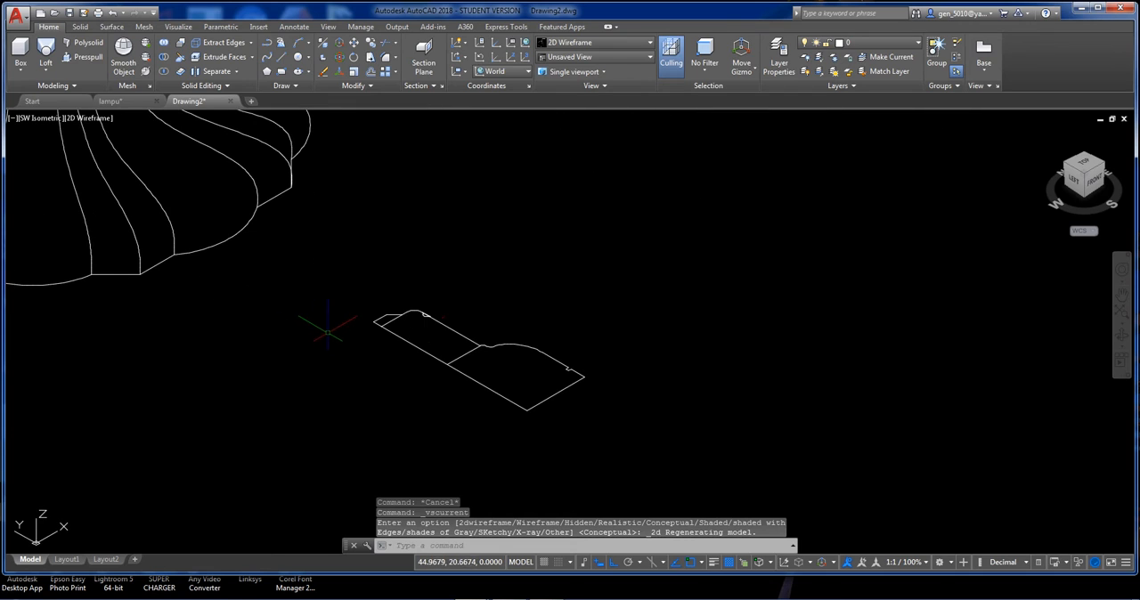
scroll(438, 320, "up", 2)
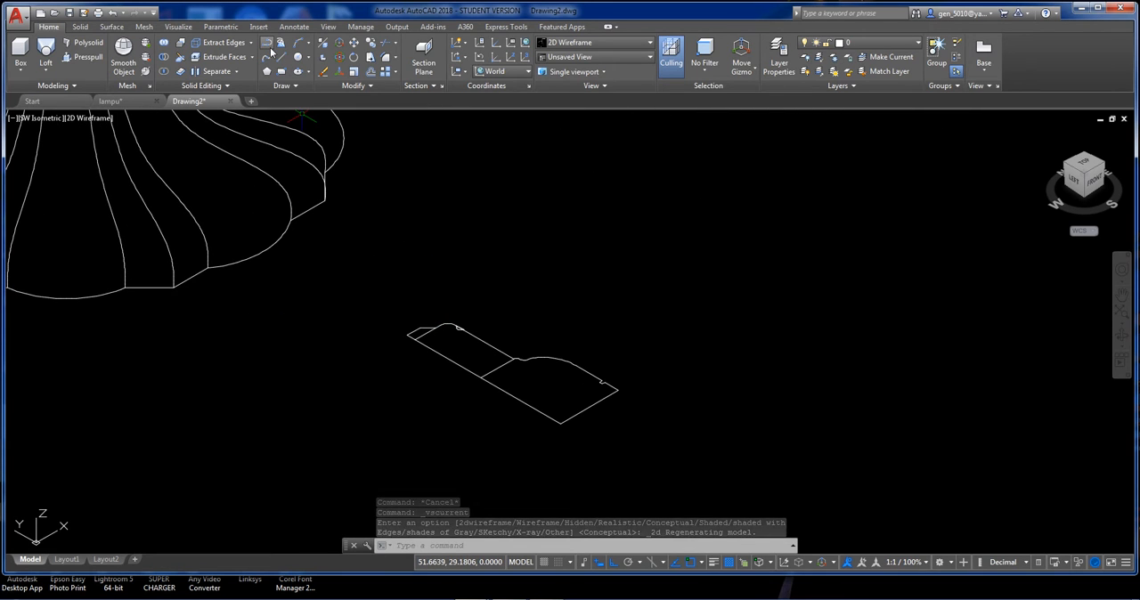
scroll(405, 254, "up", 5)
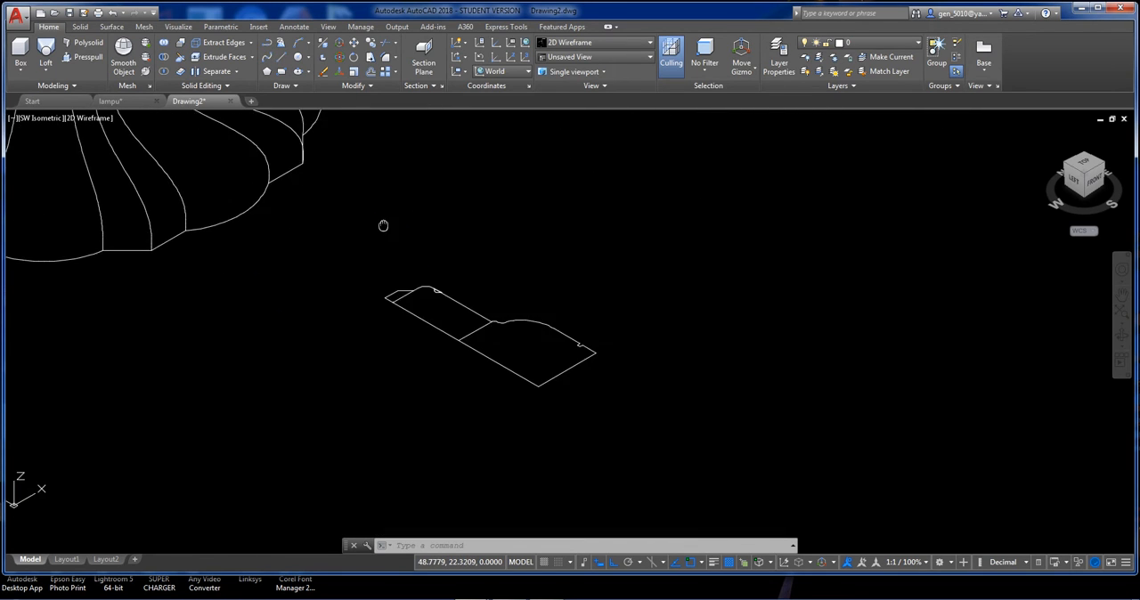
scroll(438, 297, "down", 4)
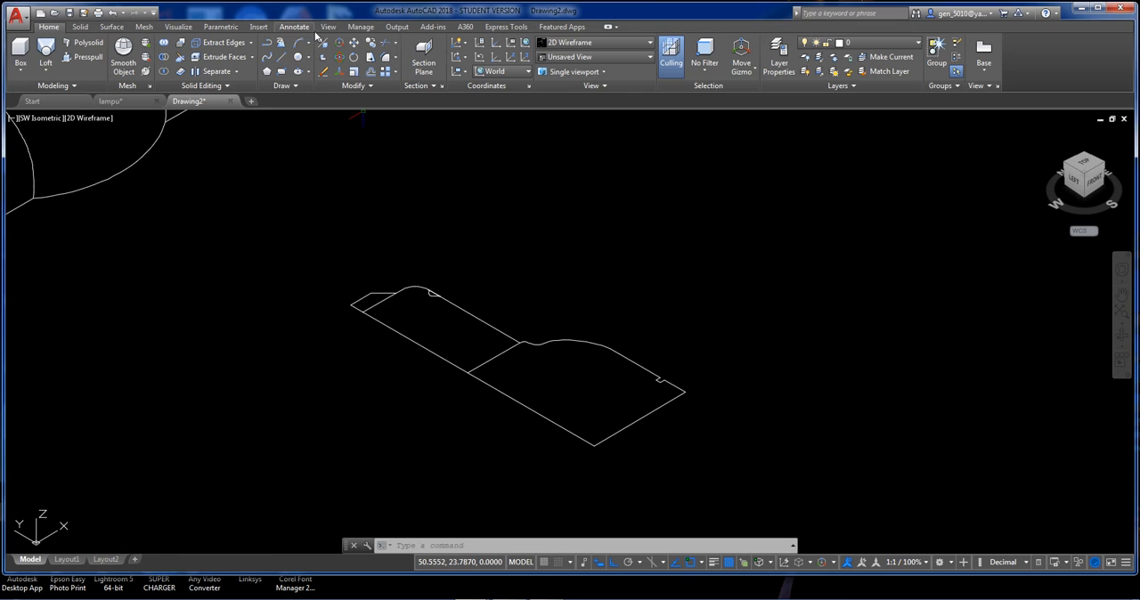
left_click(340, 43)
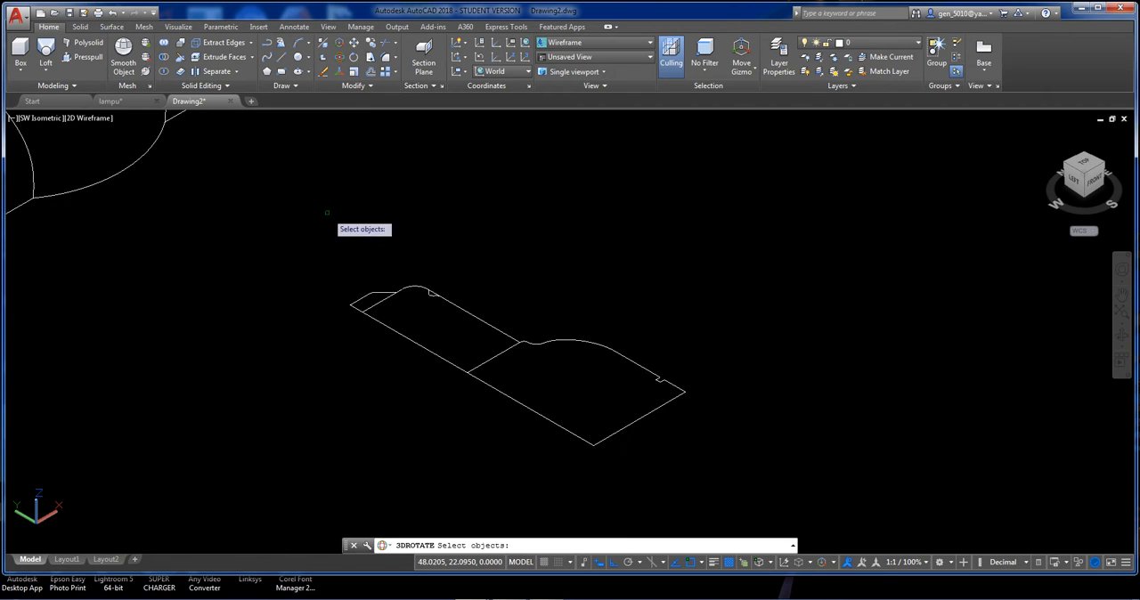
left_click(319, 206)
left_click(728, 475)
key("Return")
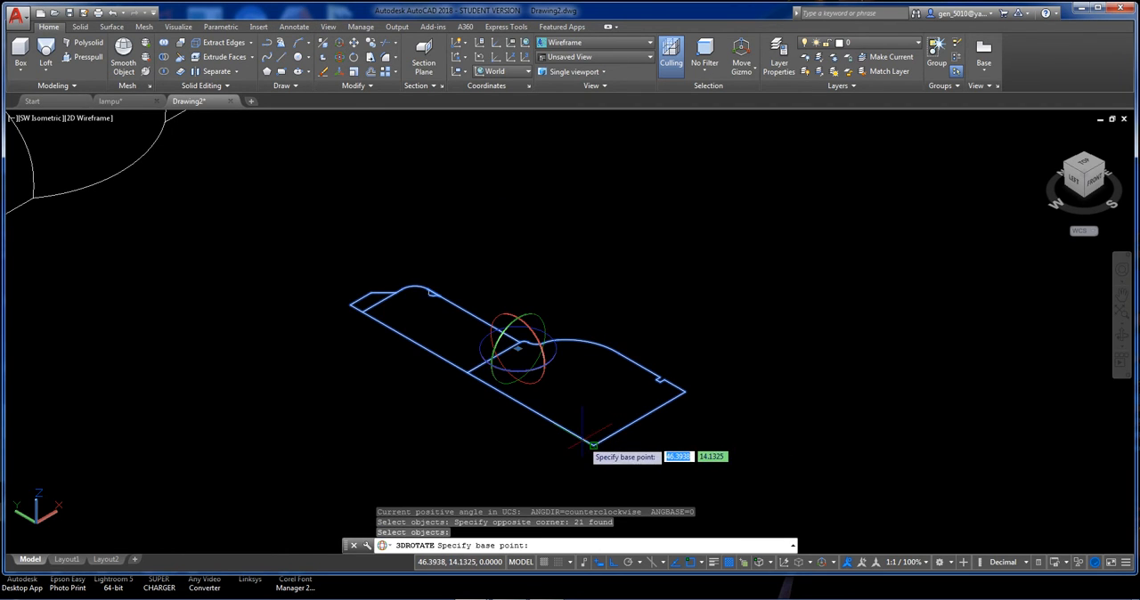
left_click(594, 444)
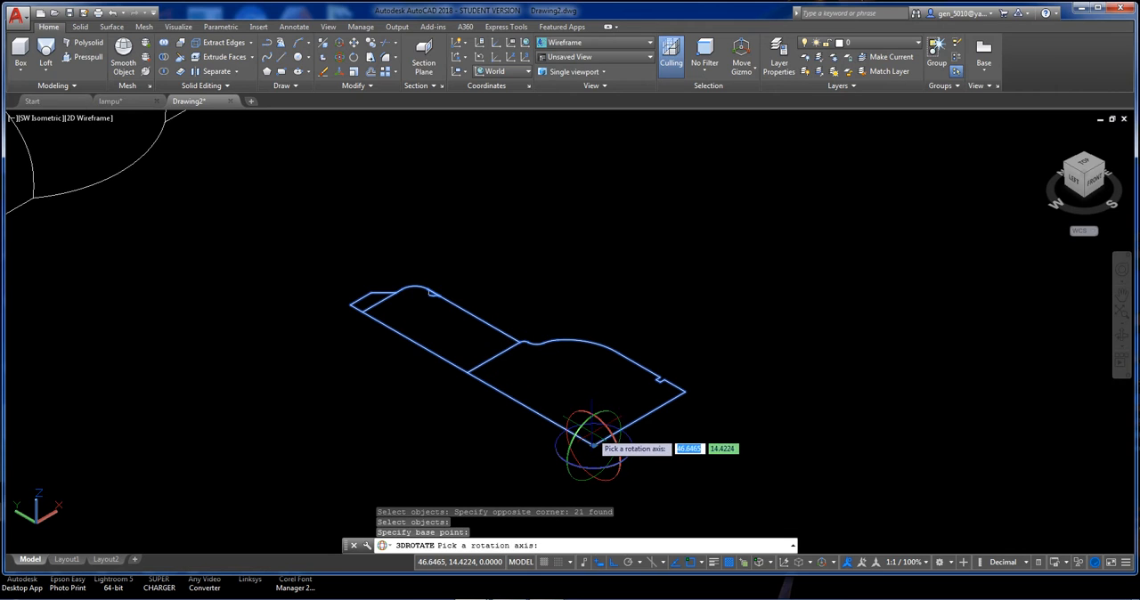
left_click(607, 434)
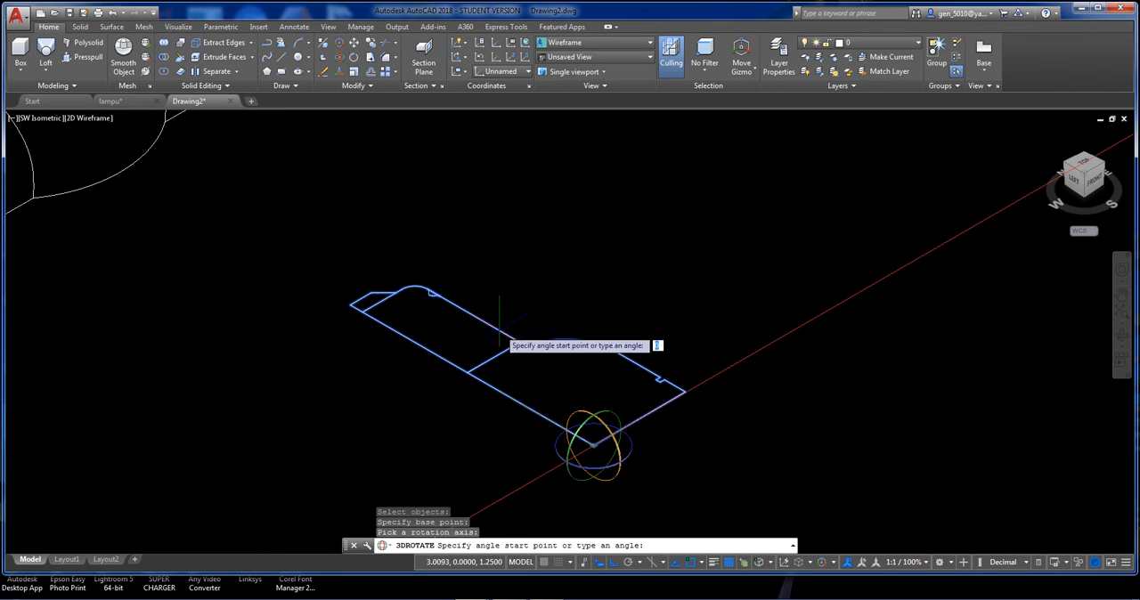
scroll(495, 325, "down", 3)
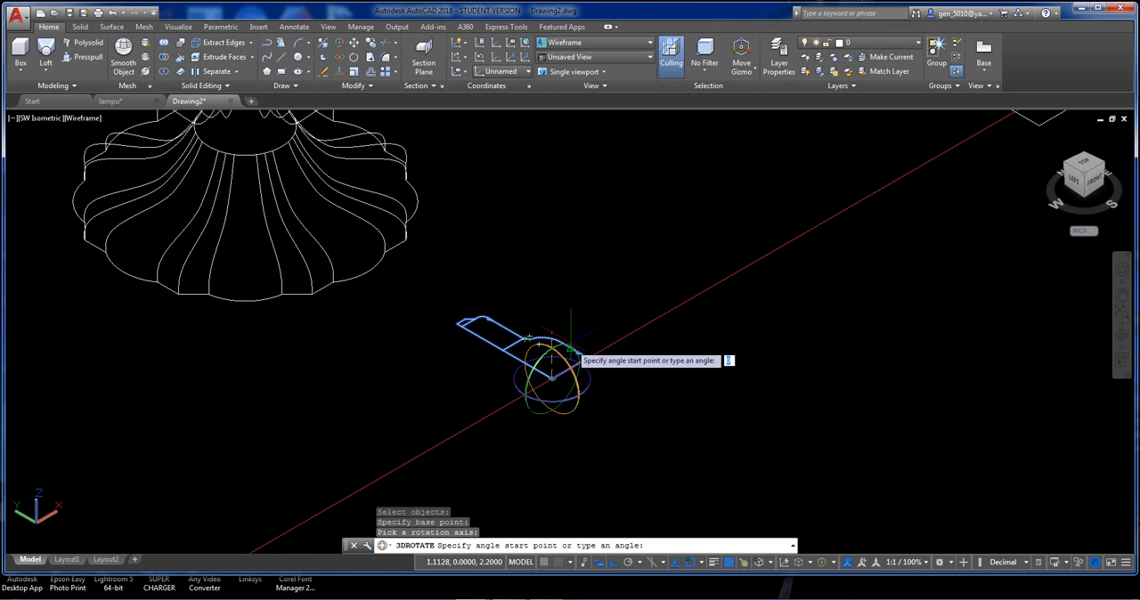
left_click(576, 269)
middle_click_drag(575, 389, 503, 262)
scroll(488, 321, "up", 4)
middle_click_drag(527, 312, 517, 350)
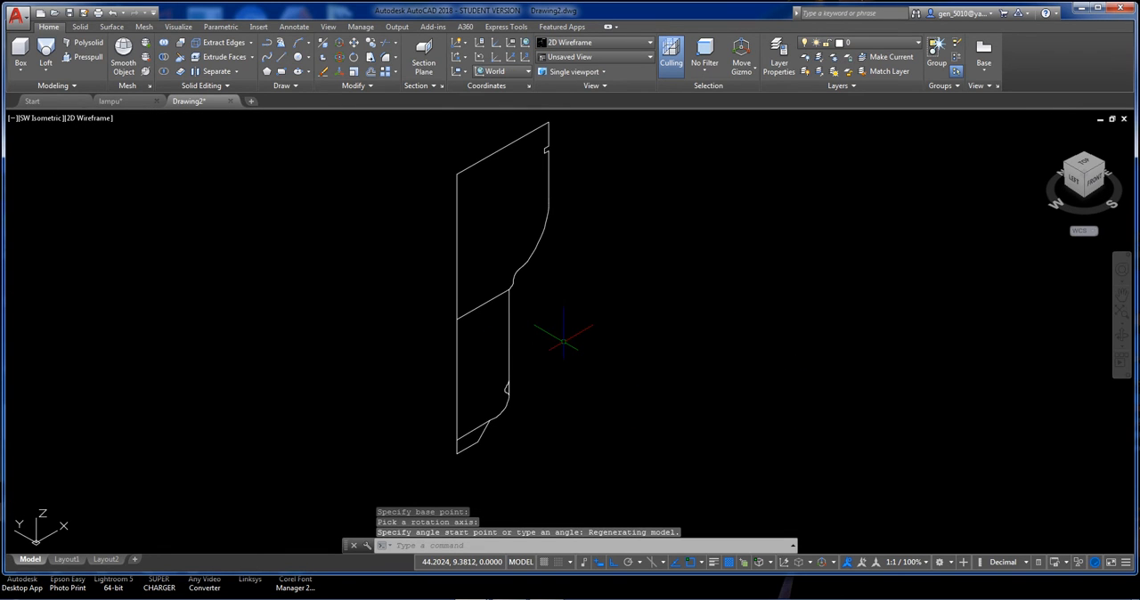
Start a helix centred on the profile's vertical axis level with the small lower notch, with a base radius of 1.25 reaching the notch.
scroll(563, 341, "down", 1)
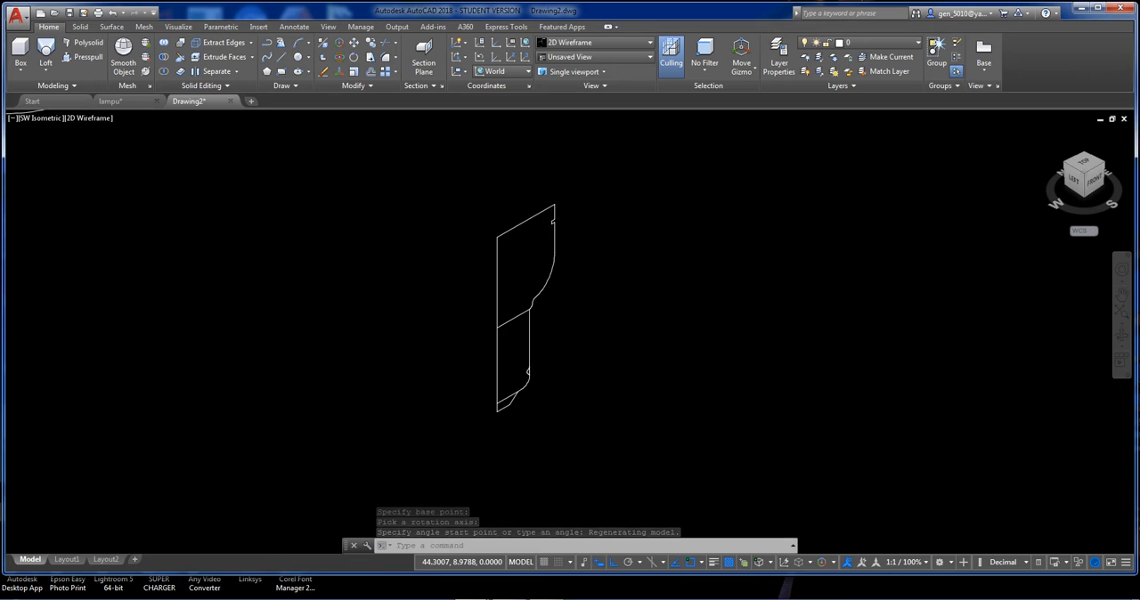
scroll(573, 354, "down", 5)
scroll(573, 357, "up", 3)
scroll(570, 358, "up", 2)
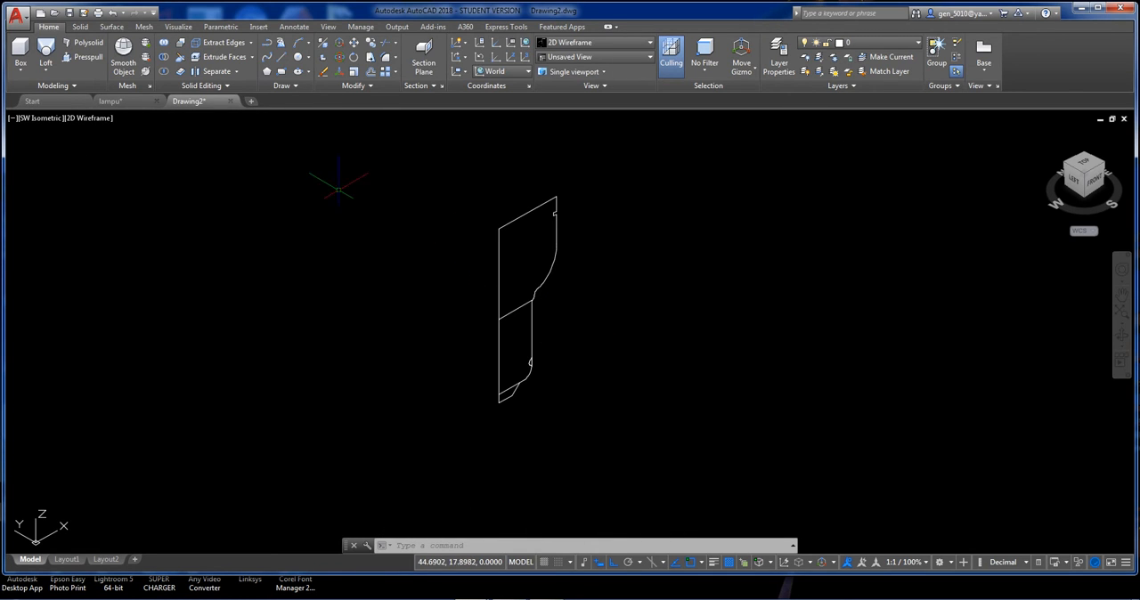
left_click(232, 85)
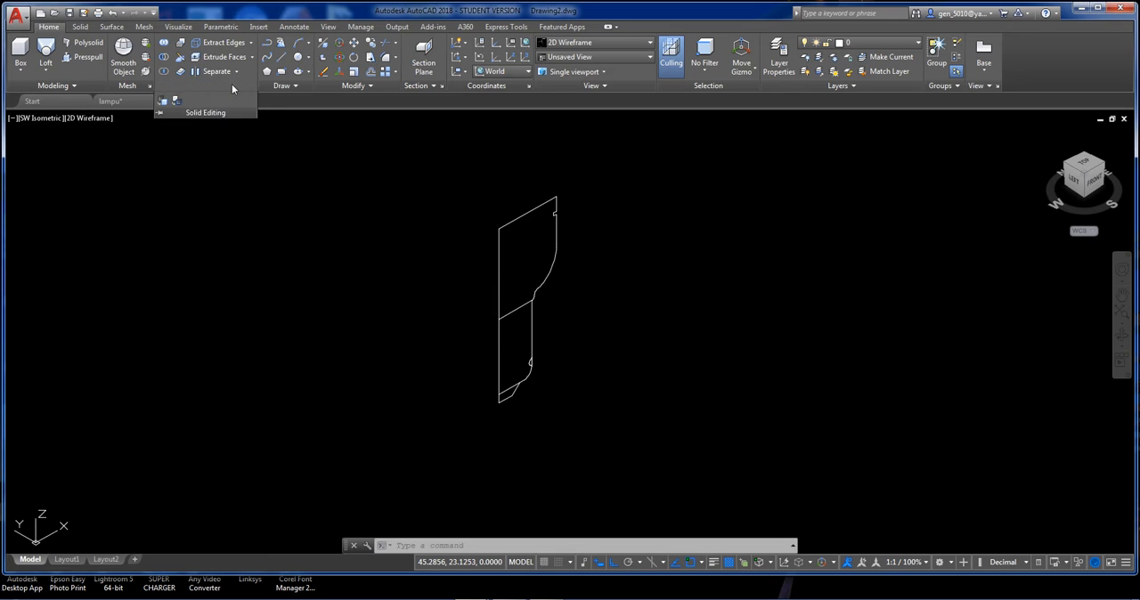
left_click(296, 87)
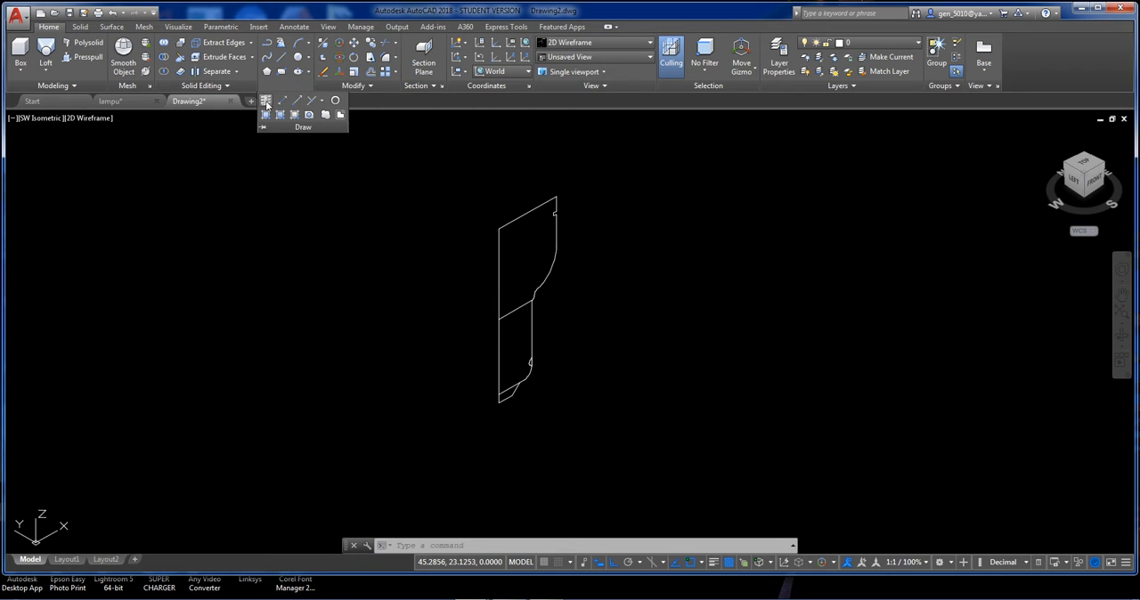
left_click(266, 103)
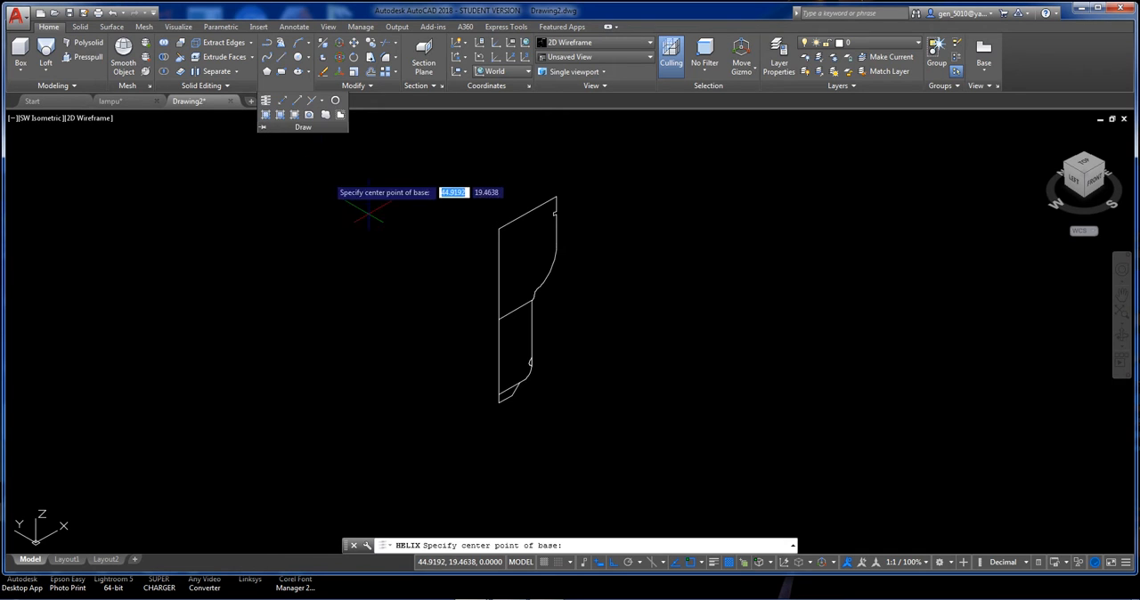
scroll(511, 373, "up", 2)
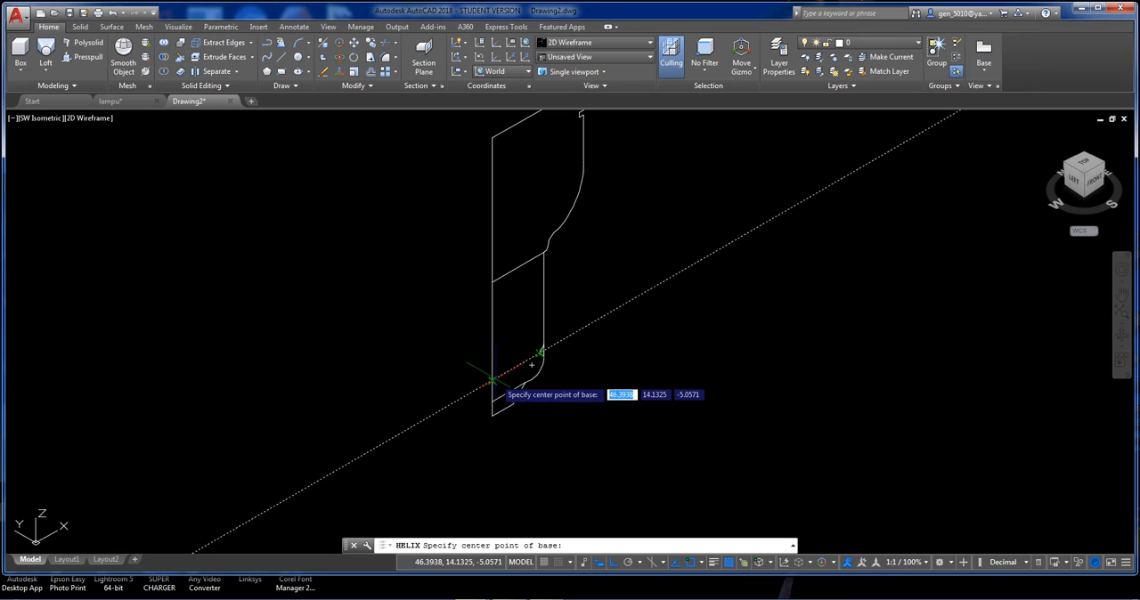
left_click(492, 379)
scroll(533, 365, "up", 5)
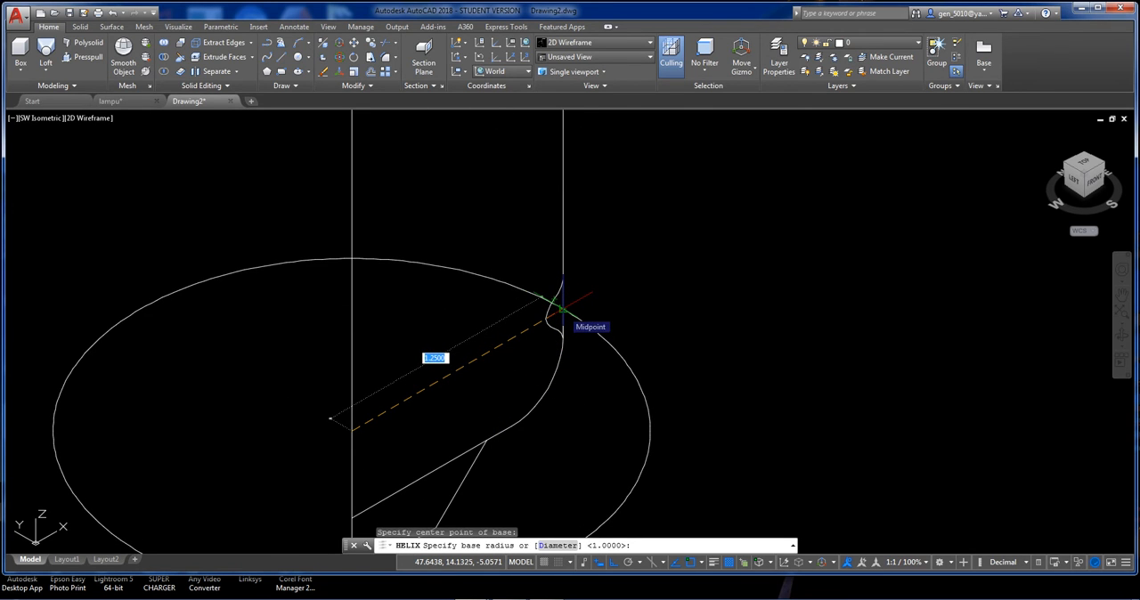
left_click(562, 309)
Complete the helix with a top radius of 1.25, 4 turns and a height of 1.5.
scroll(517, 307, "down", 3)
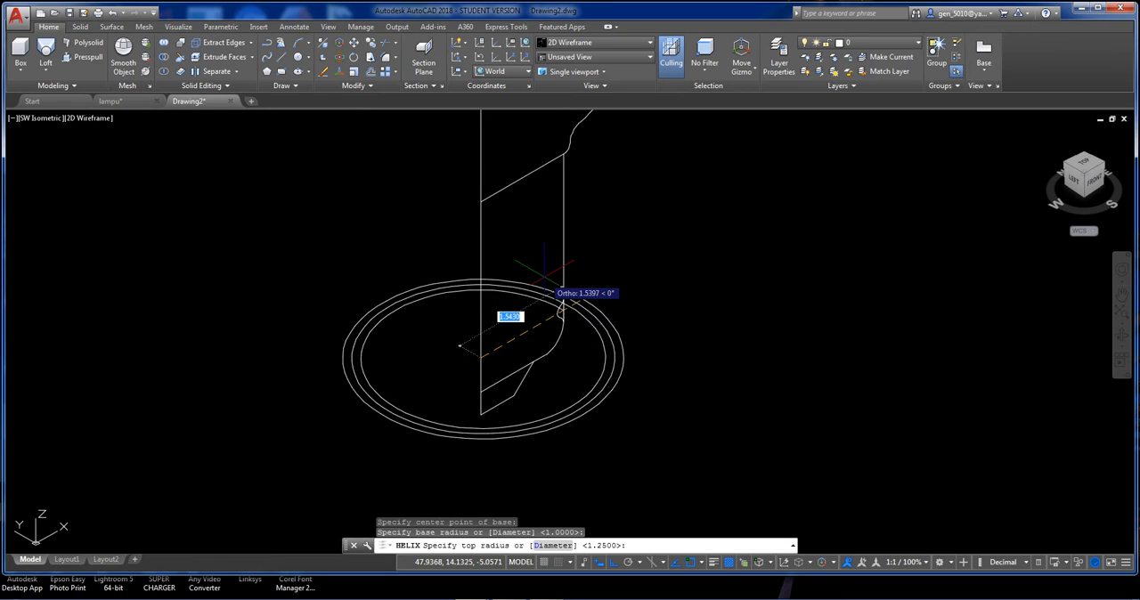
scroll(580, 289, "up", 2)
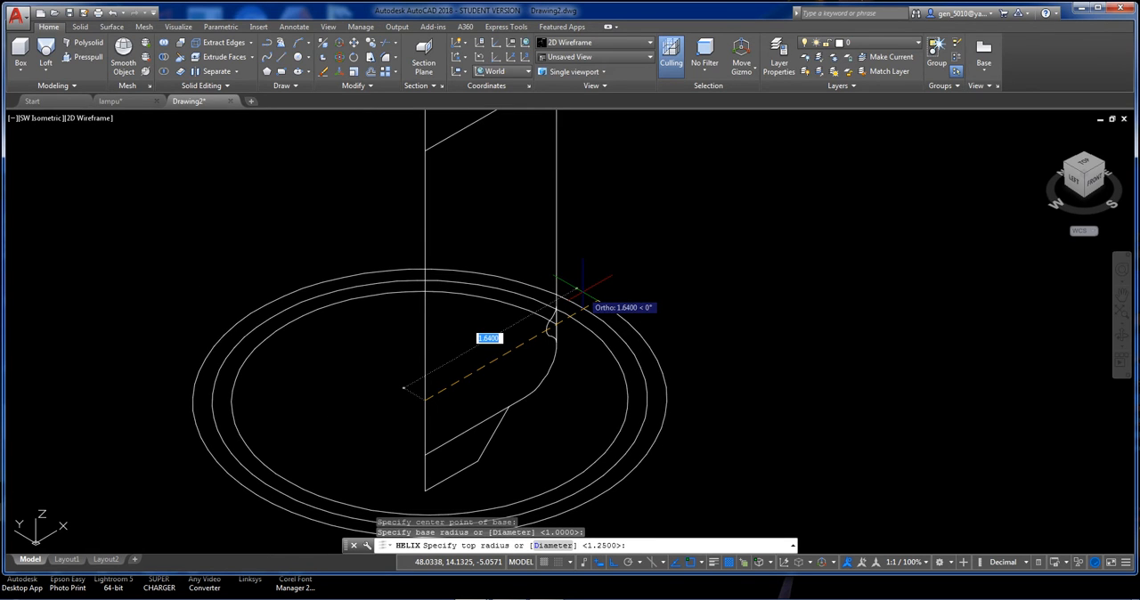
type("1.25")
key("Return")
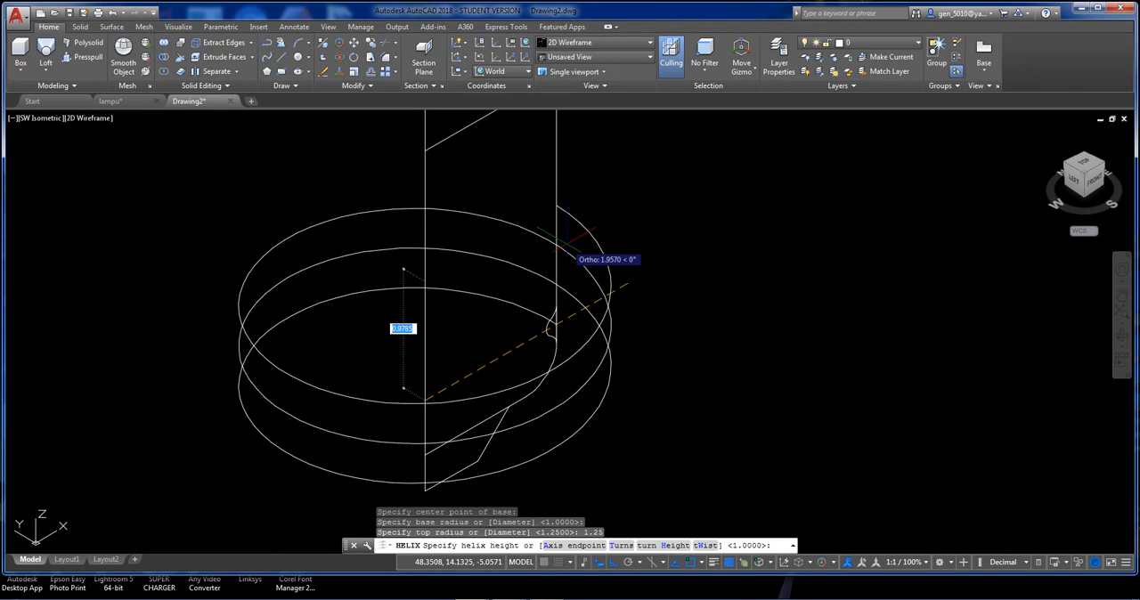
type("t")
key("Return")
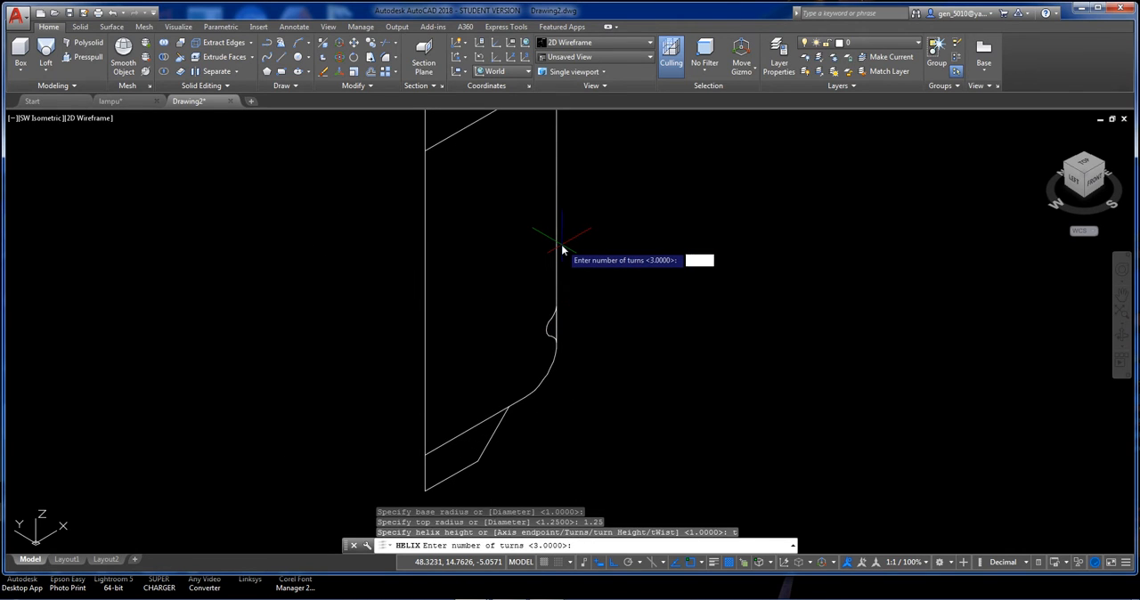
type("4")
key("Return")
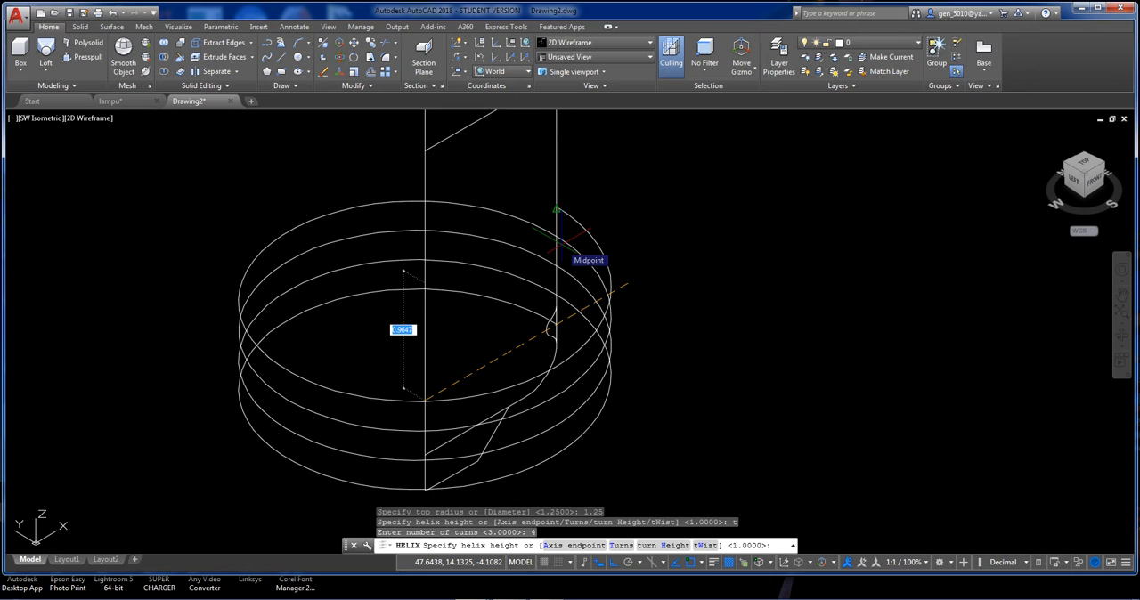
type("1.5")
key("Return")
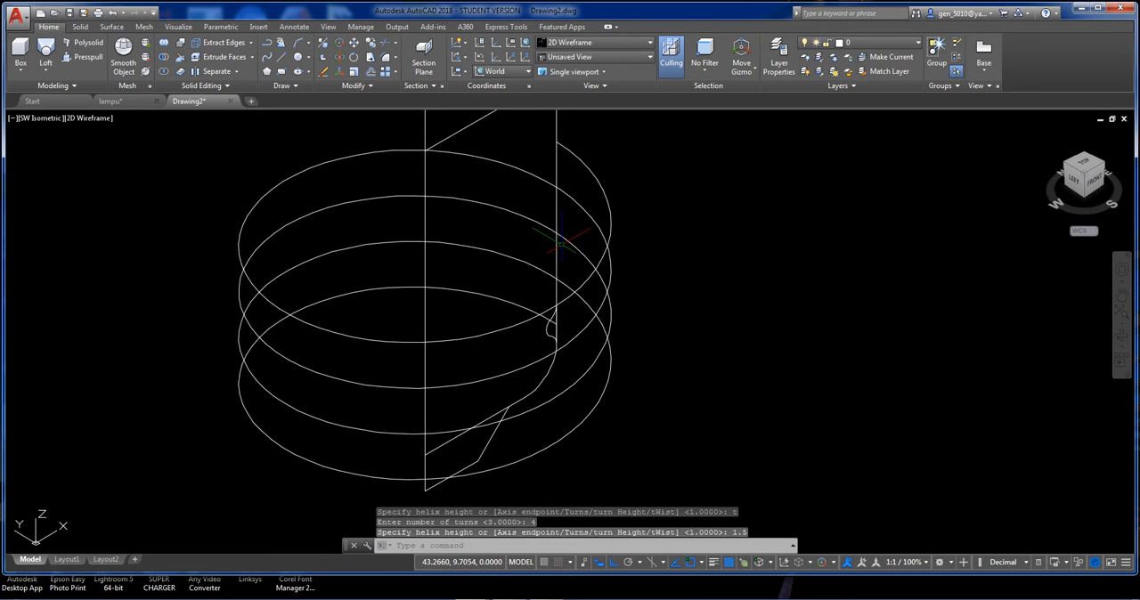
scroll(561, 243, "down", 4)
middle_click_drag(563, 231, 514, 290)
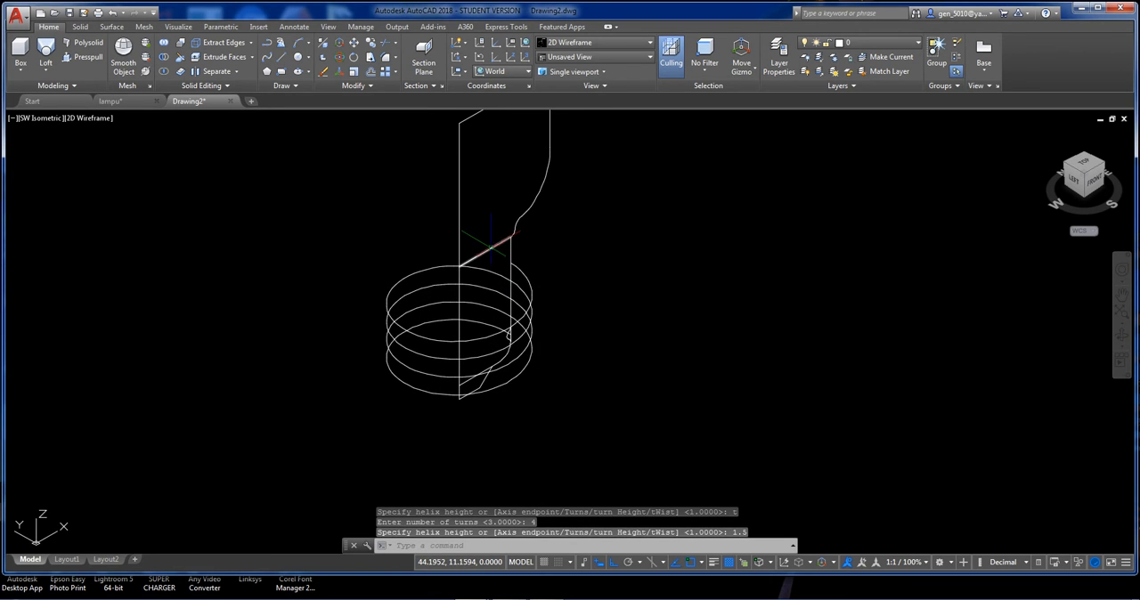
Start a Join on the upright base profile, selecting its upper outline, vertical axis and the two lower lines of the foot.
scroll(494, 244, "down", 4)
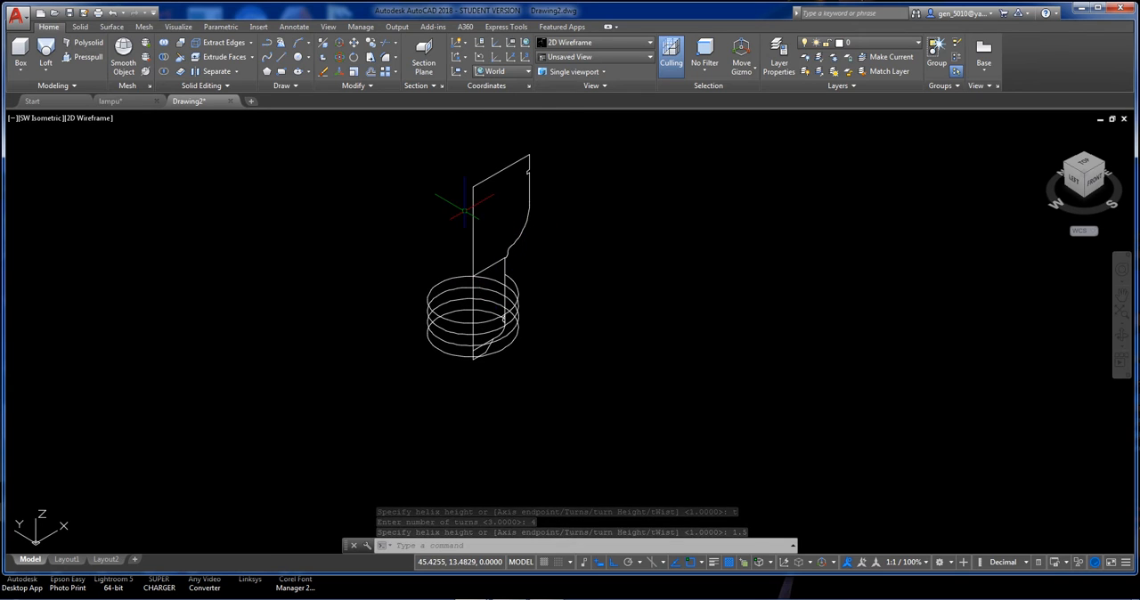
scroll(490, 259, "up", 4)
scroll(481, 326, "up", 6)
scroll(529, 236, "down", 6)
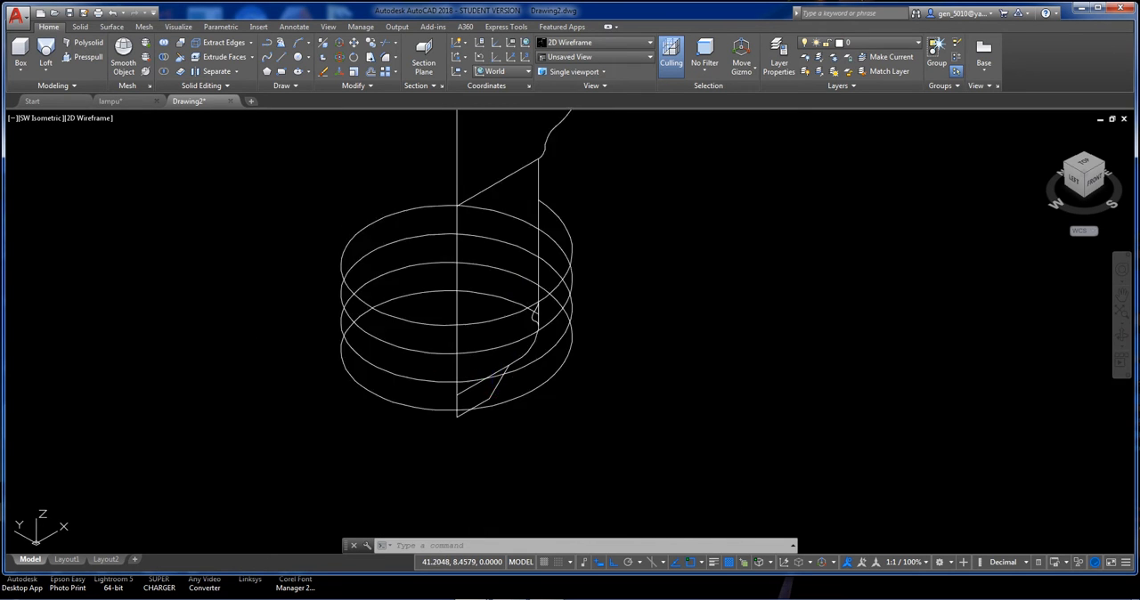
middle_click_drag(534, 216, 495, 283)
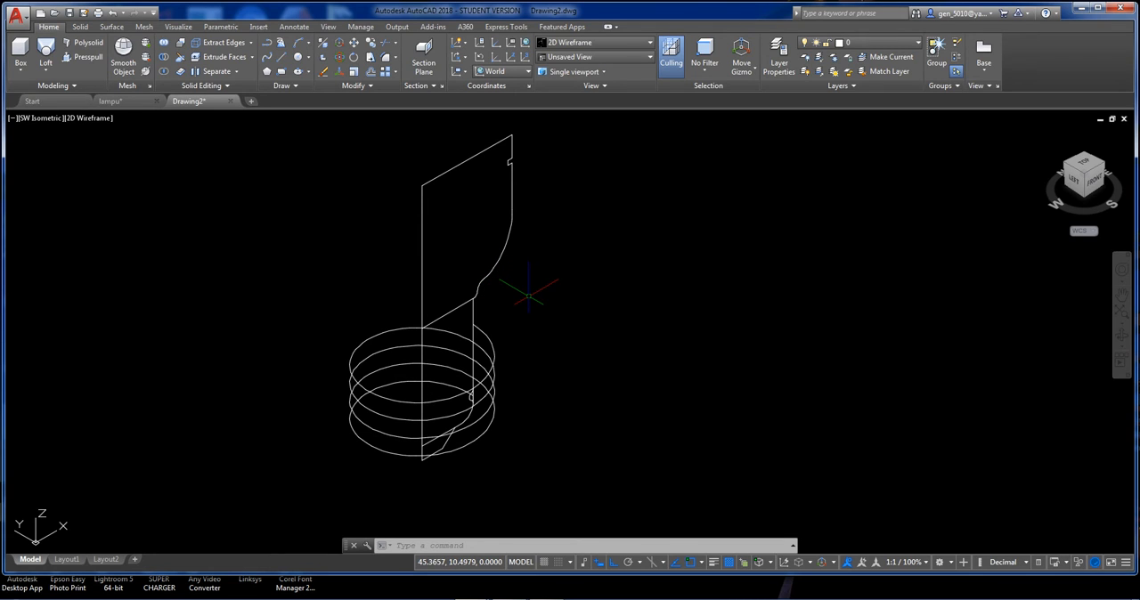
type("j")
key("Return")
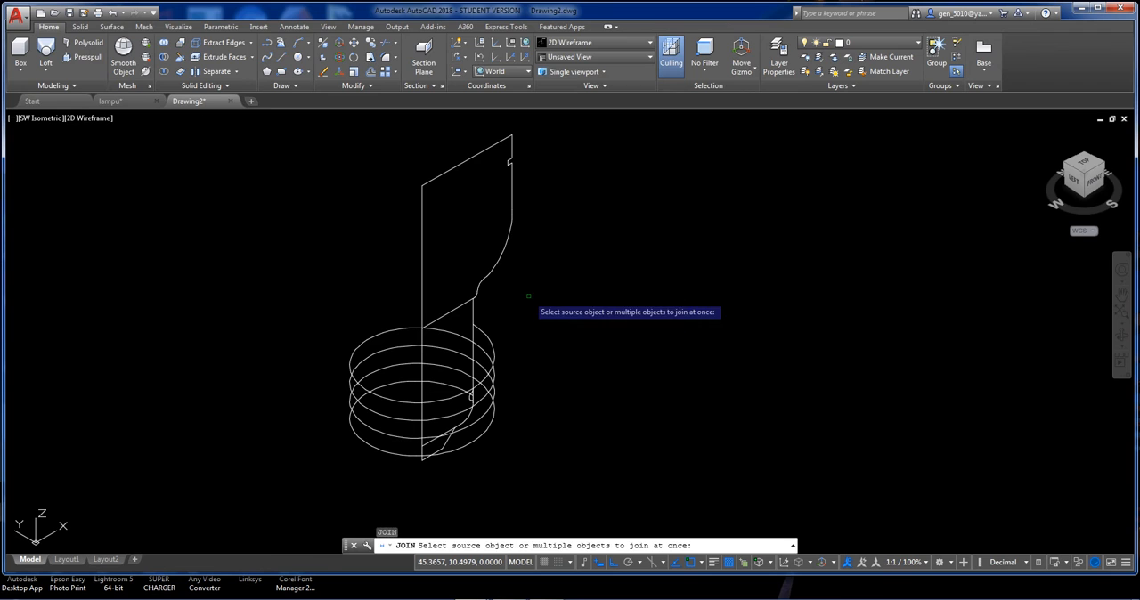
left_click(535, 276)
left_click(388, 127)
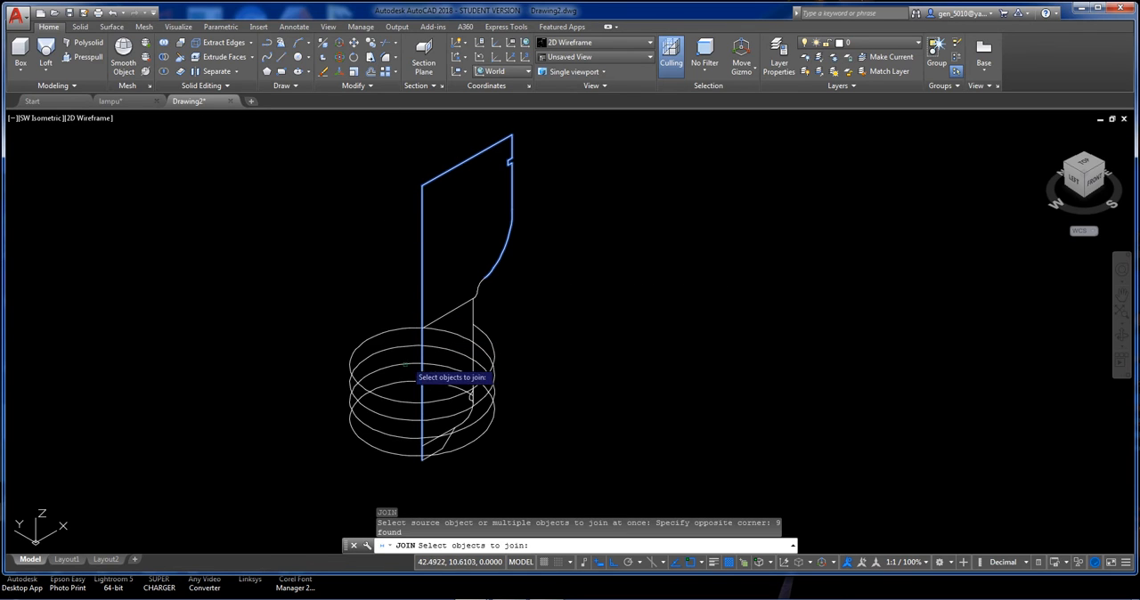
scroll(431, 452, "up", 4)
left_click(473, 443)
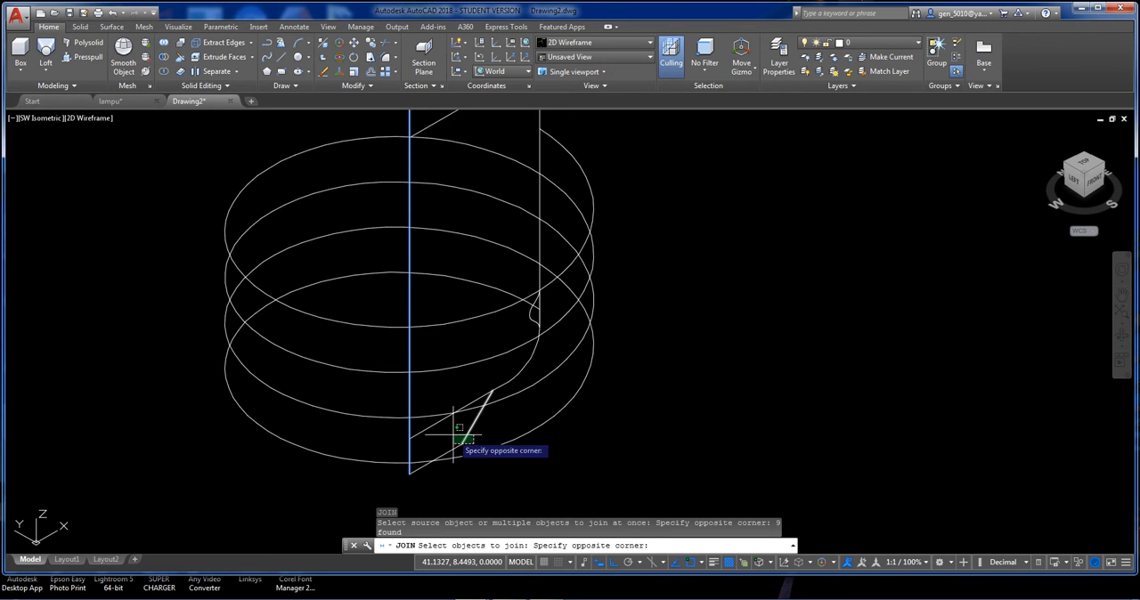
left_click(453, 435)
left_click(459, 450)
left_click(456, 446)
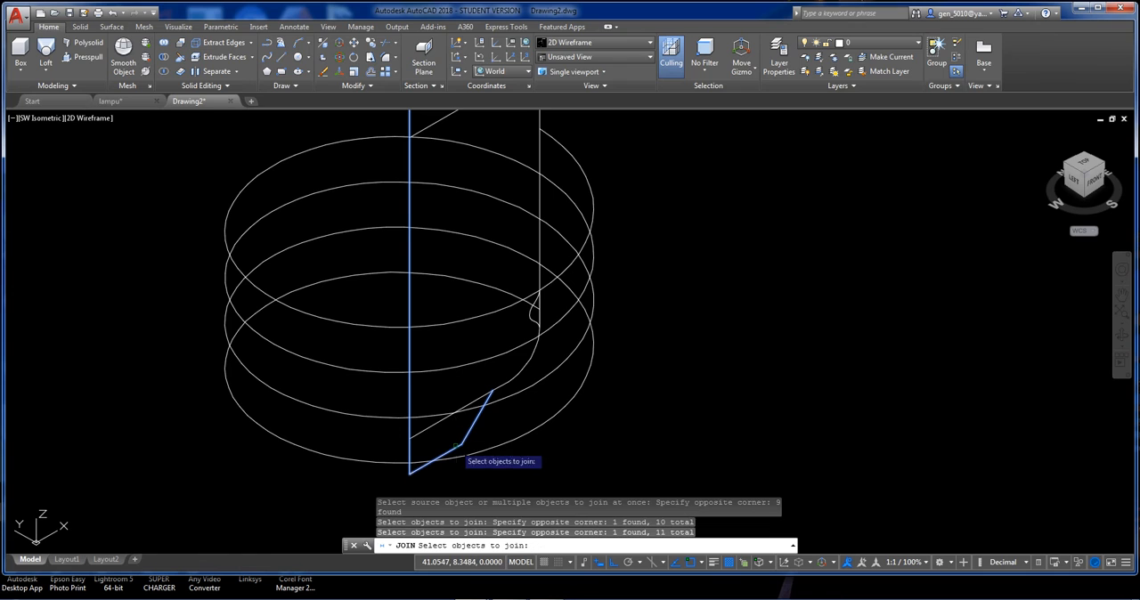
Add the lower arc and outer vertical line to the join selection, leaving out the small thread notch and the helix.
left_click(532, 312)
left_click(536, 347)
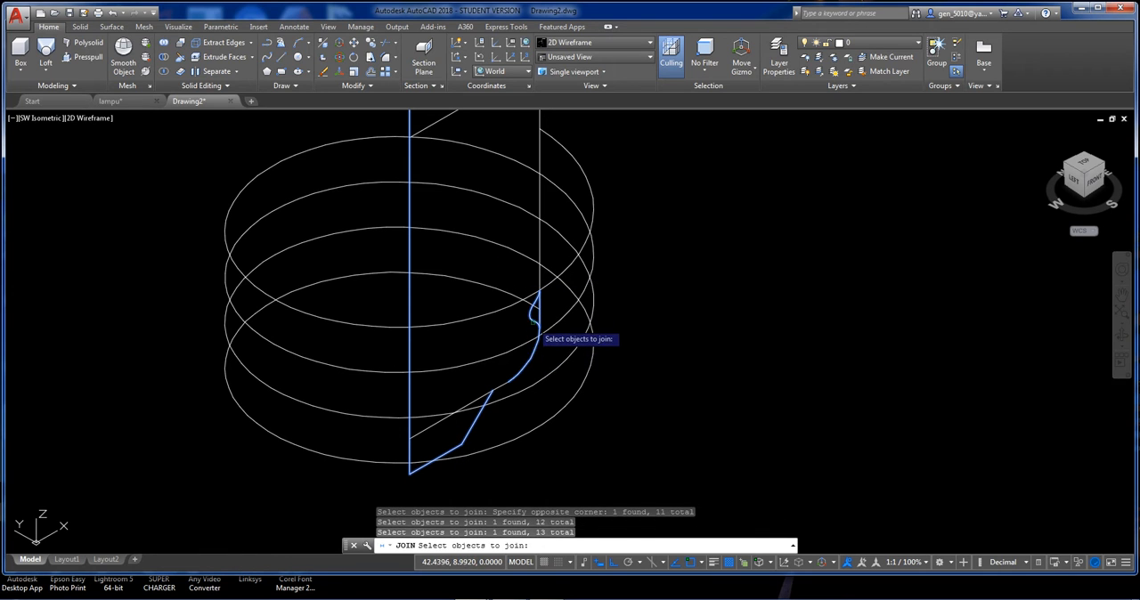
left_click(531, 319, "shift")
left_click(467, 364)
left_click(465, 335)
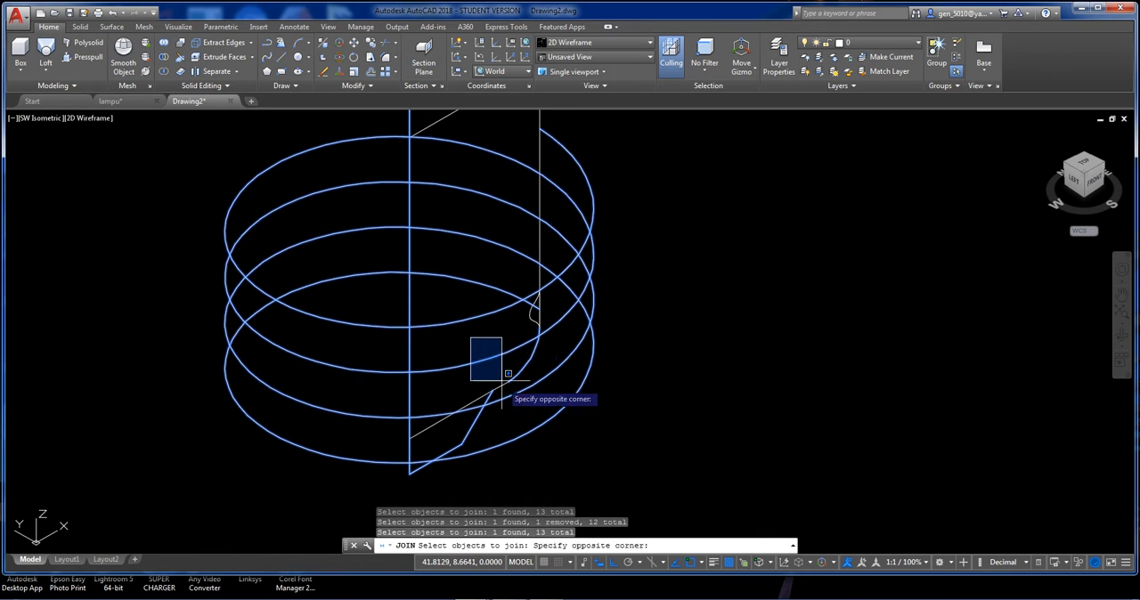
left_click(501, 379)
left_click(492, 366)
left_click(472, 347, "shift")
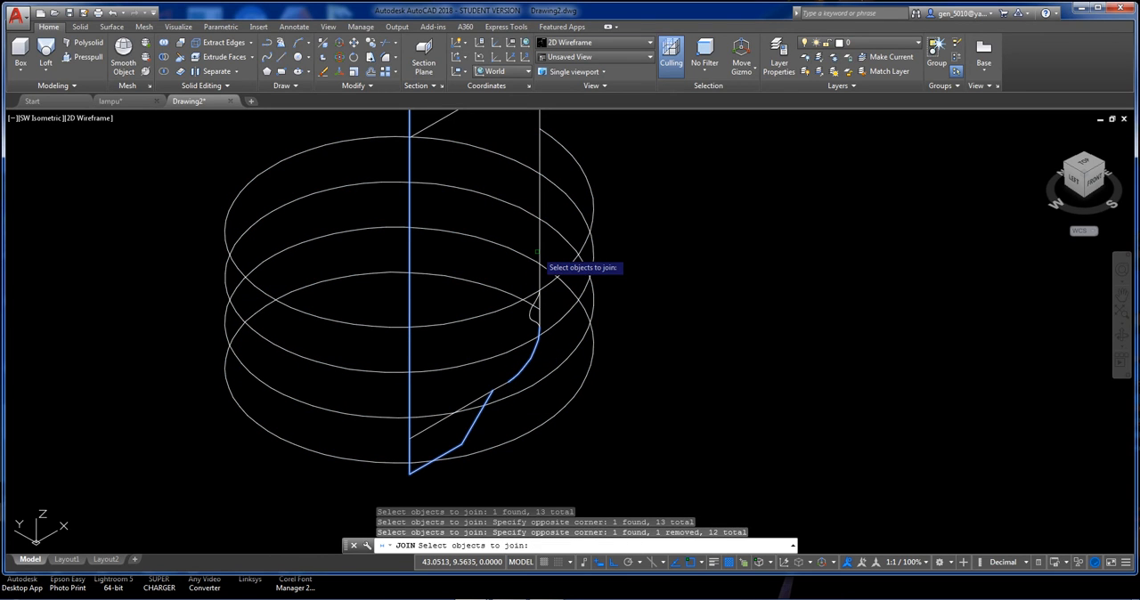
left_click(538, 257)
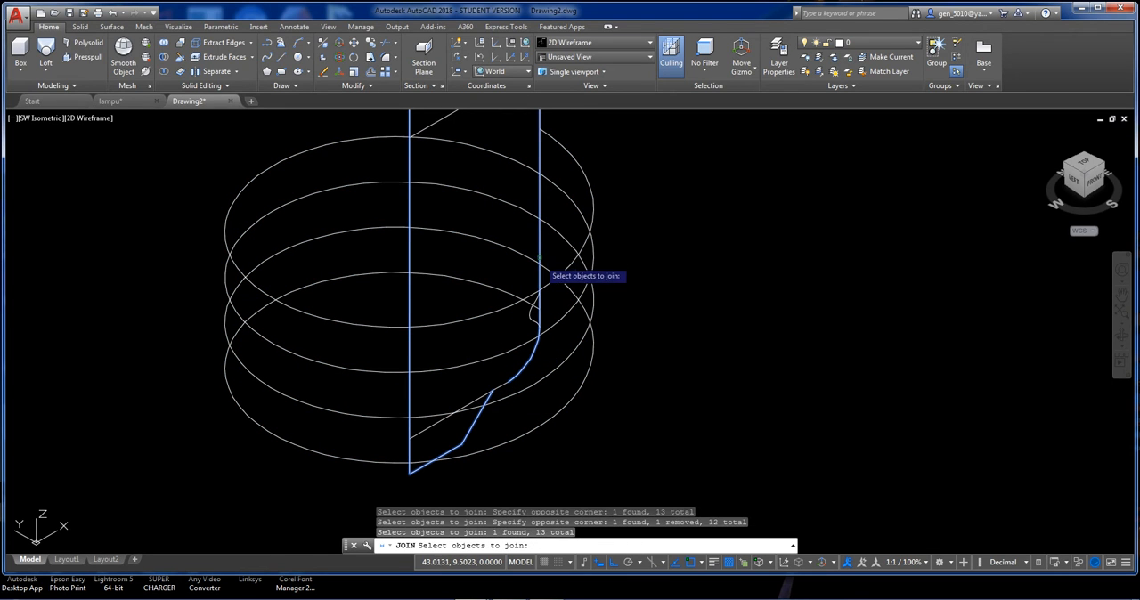
Add the S-curve at the neck, exclude the slanted line crossing the neck, and join the selected segments into one polyline.
scroll(543, 314, "down", 2)
middle_click_drag(540, 173, 506, 348)
left_click(537, 340)
left_click(505, 298)
scroll(497, 283, "down", 2)
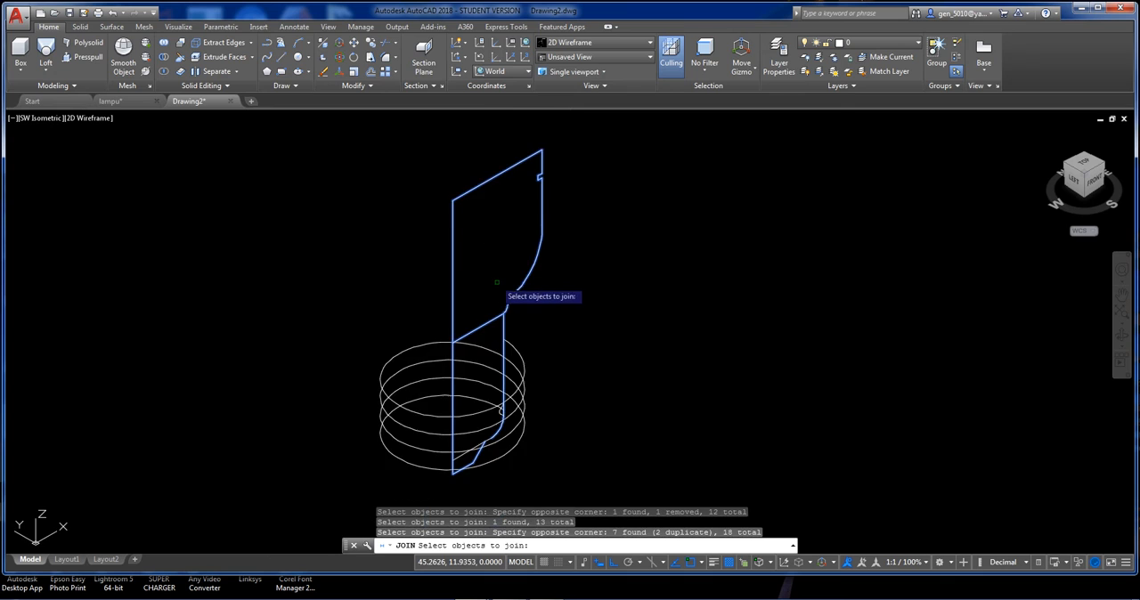
scroll(497, 306, "up", 4)
left_click(489, 343, "shift")
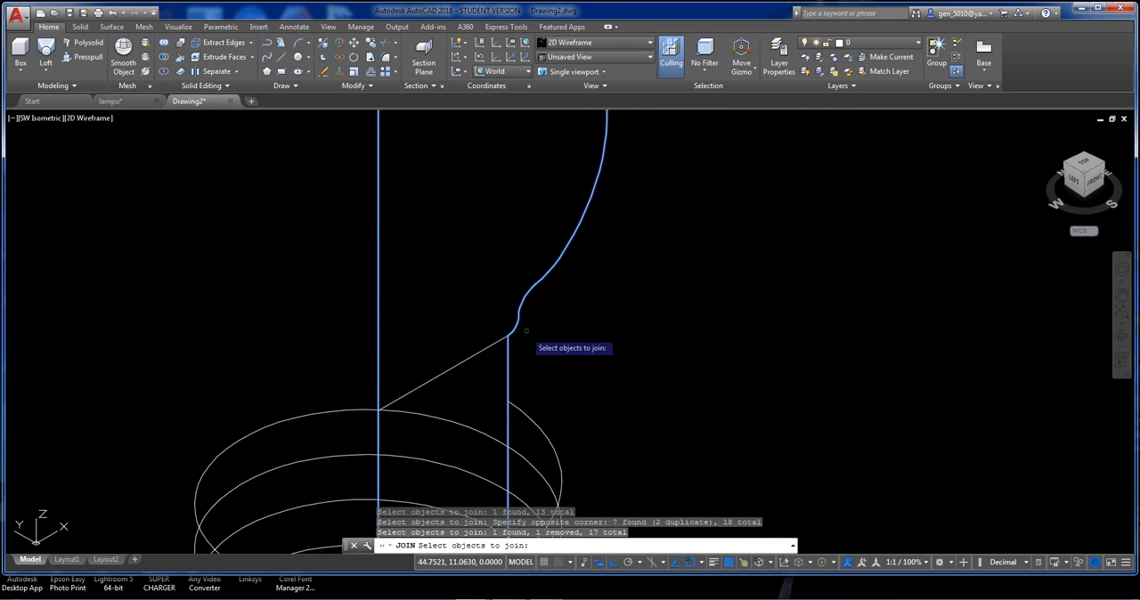
scroll(528, 316, "down", 4)
key("Return")
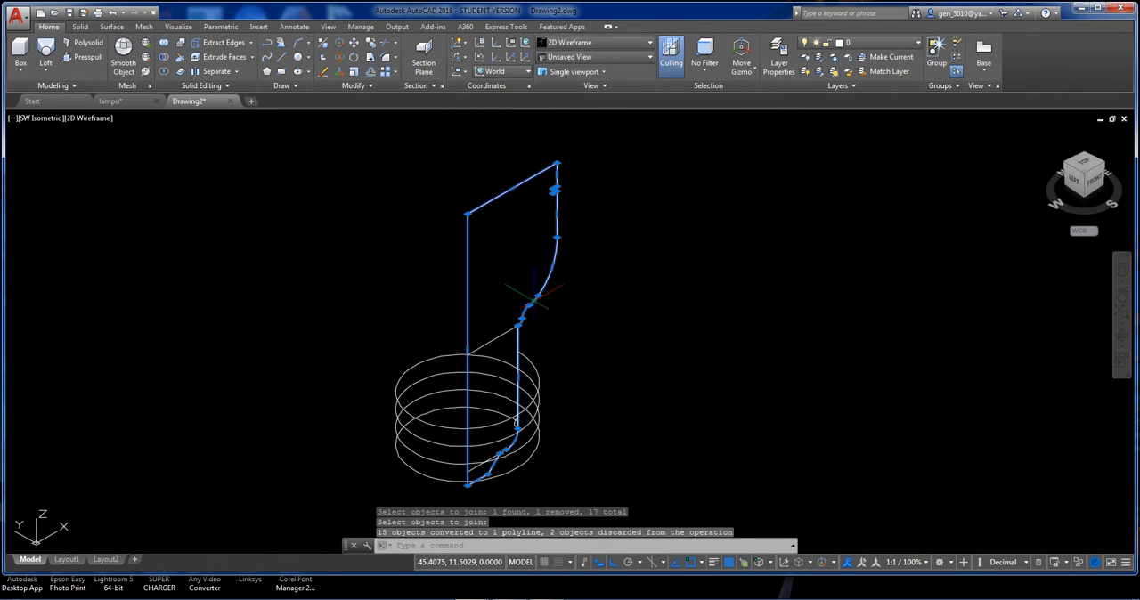
left_click(539, 301)
middle_click_drag(547, 310, 537, 280)
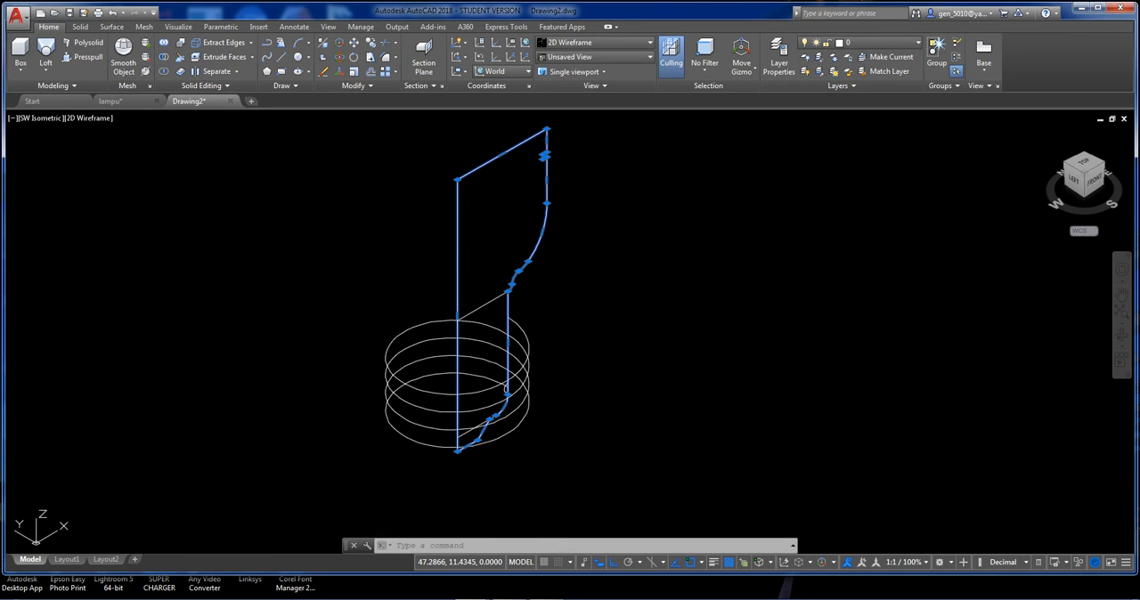
key("Escape")
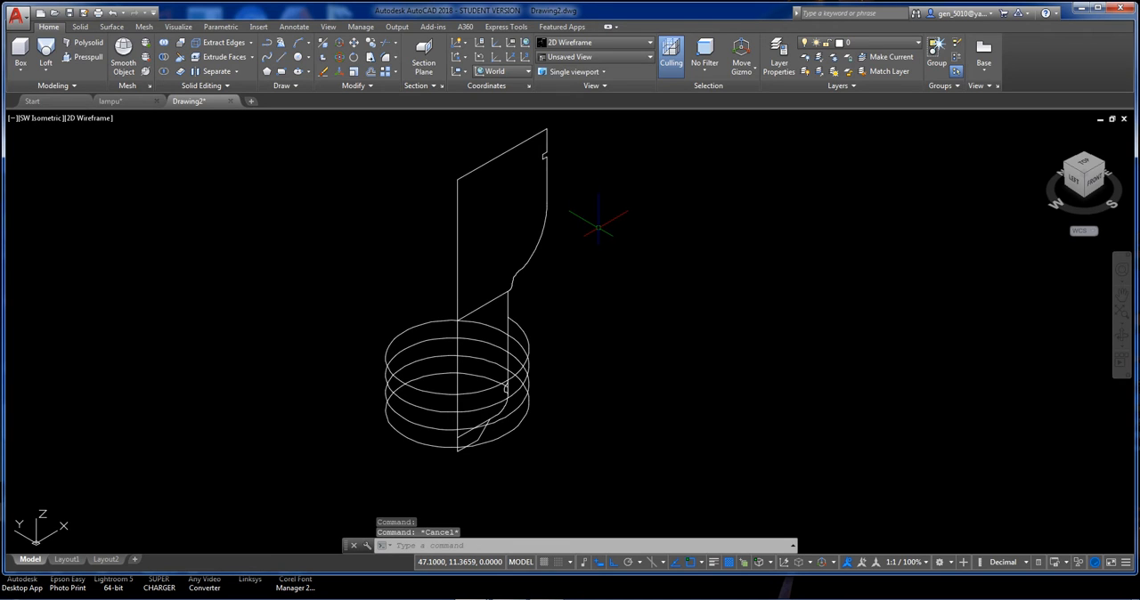
Move the UCS origin to the lower end of the profile's vertical axis.
type("UCS")
key("Return")
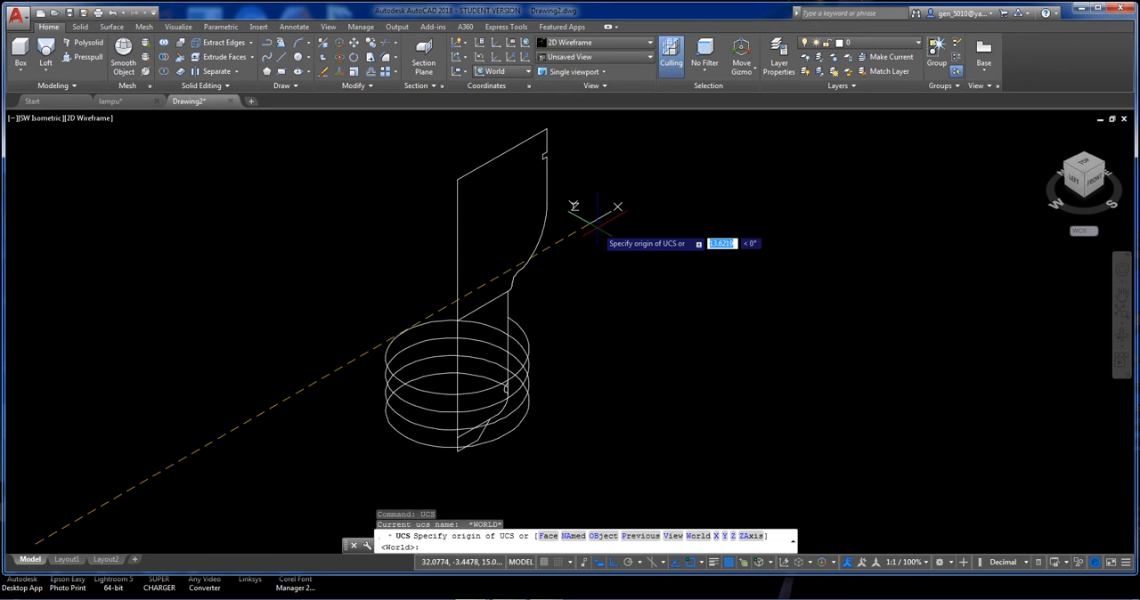
type("o")
key("Return")
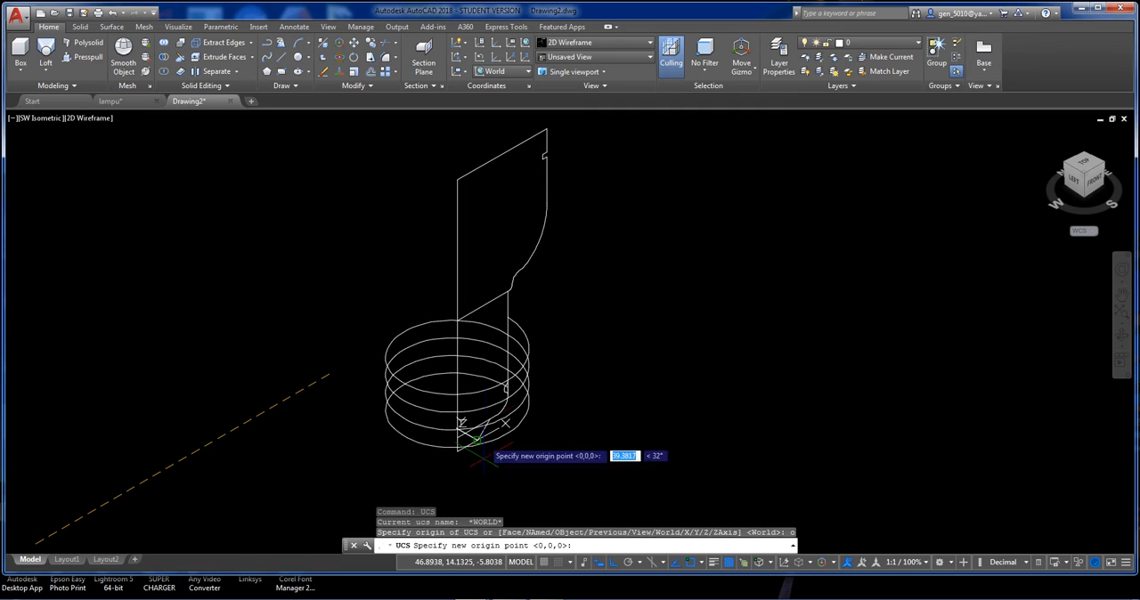
left_click(456, 451)
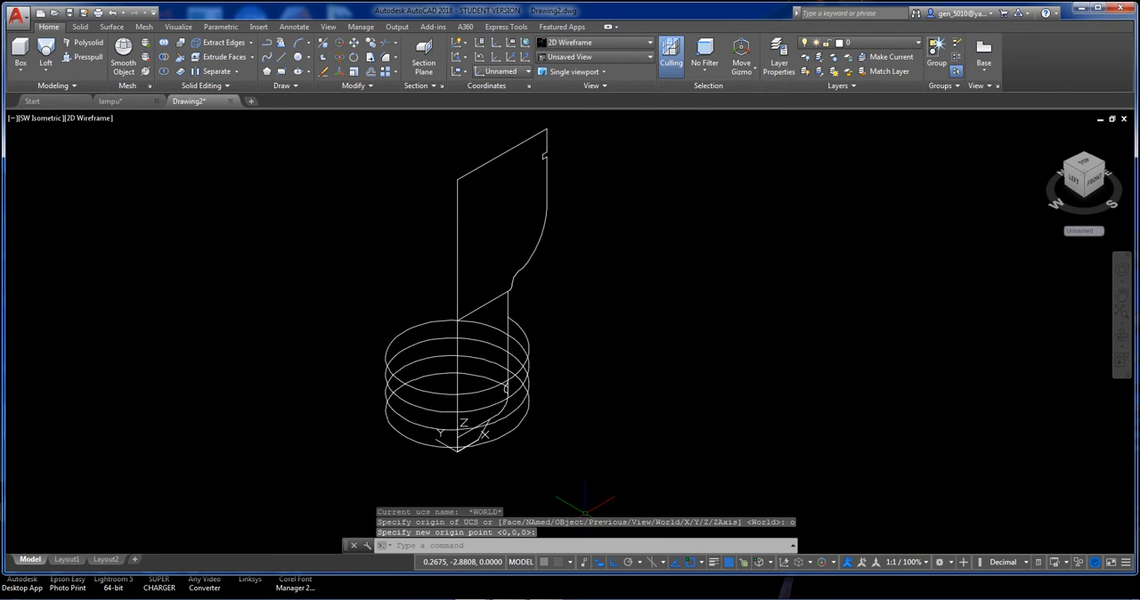
Revolve the joined base profile about the Z axis as a solid.
left_click(49, 69)
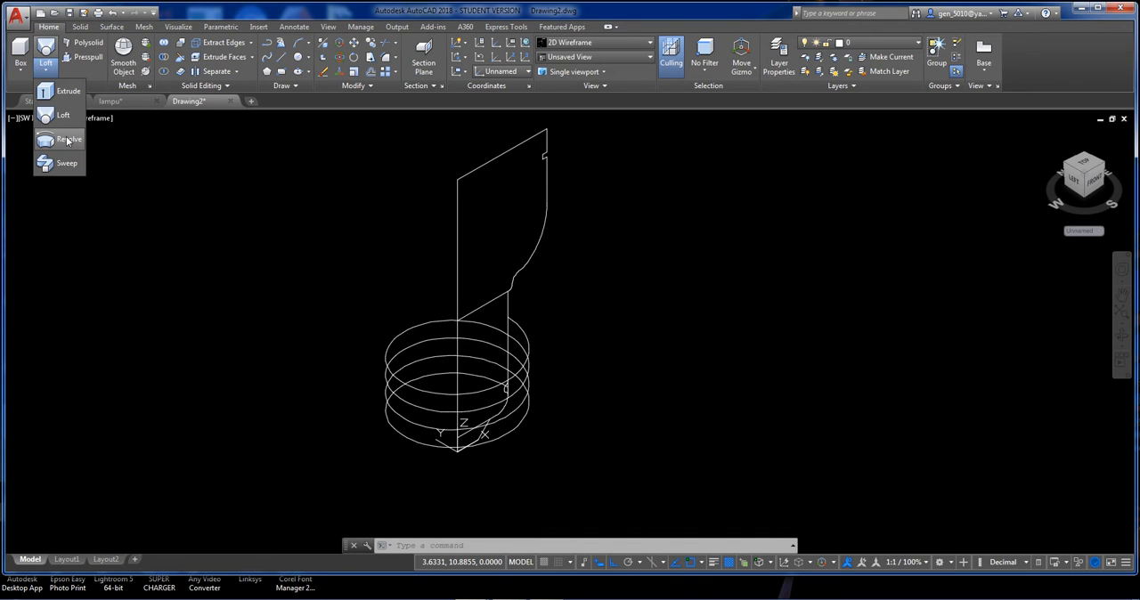
left_click(68, 139)
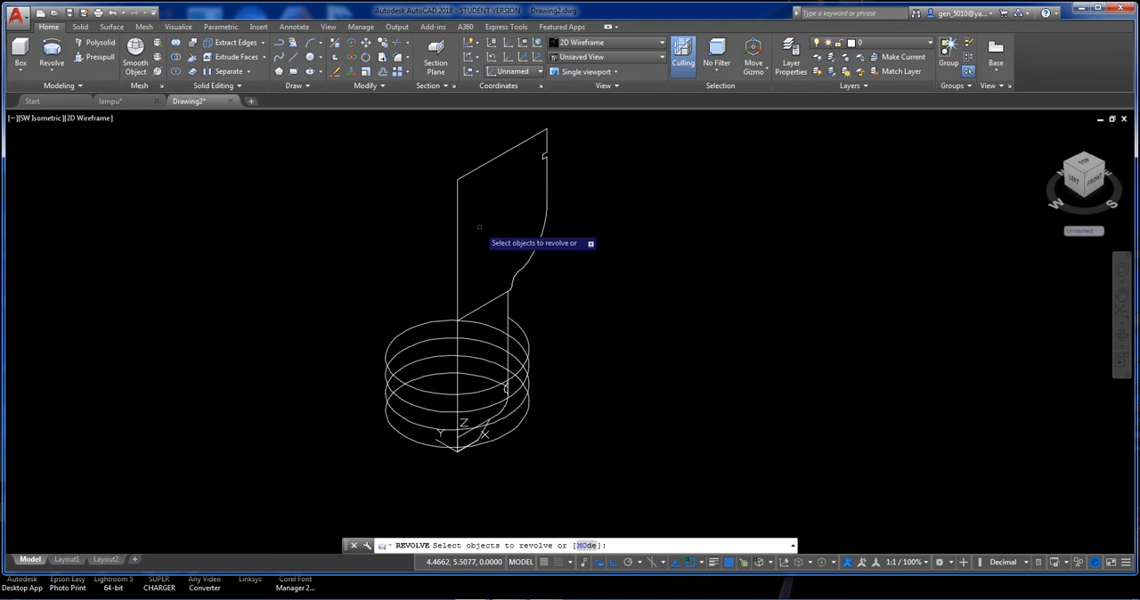
left_click(542, 237)
left_click(522, 235)
key("Return")
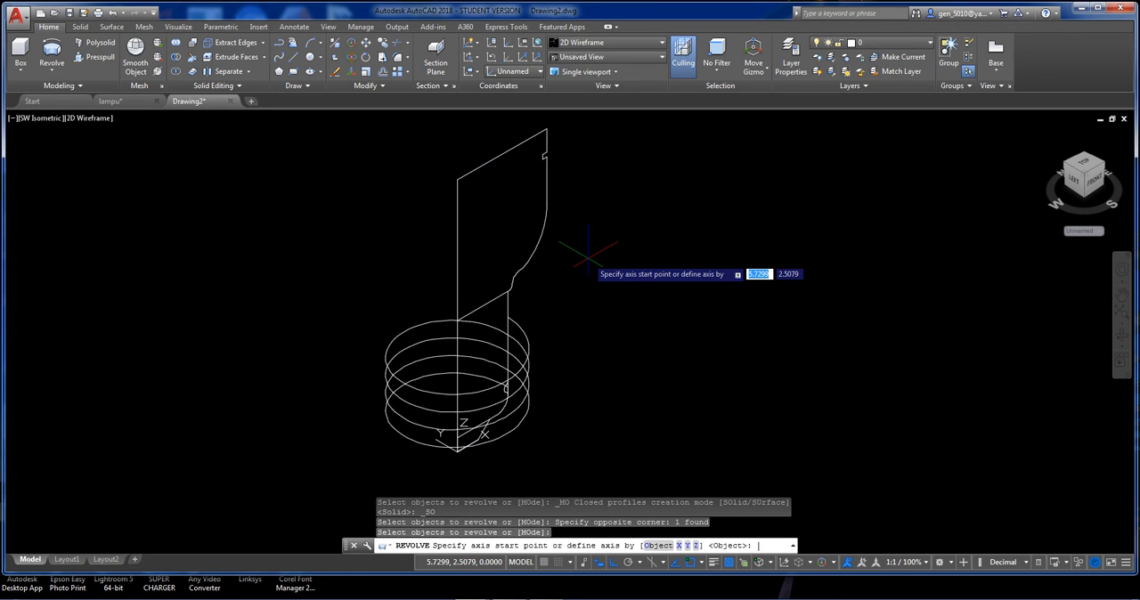
type("z")
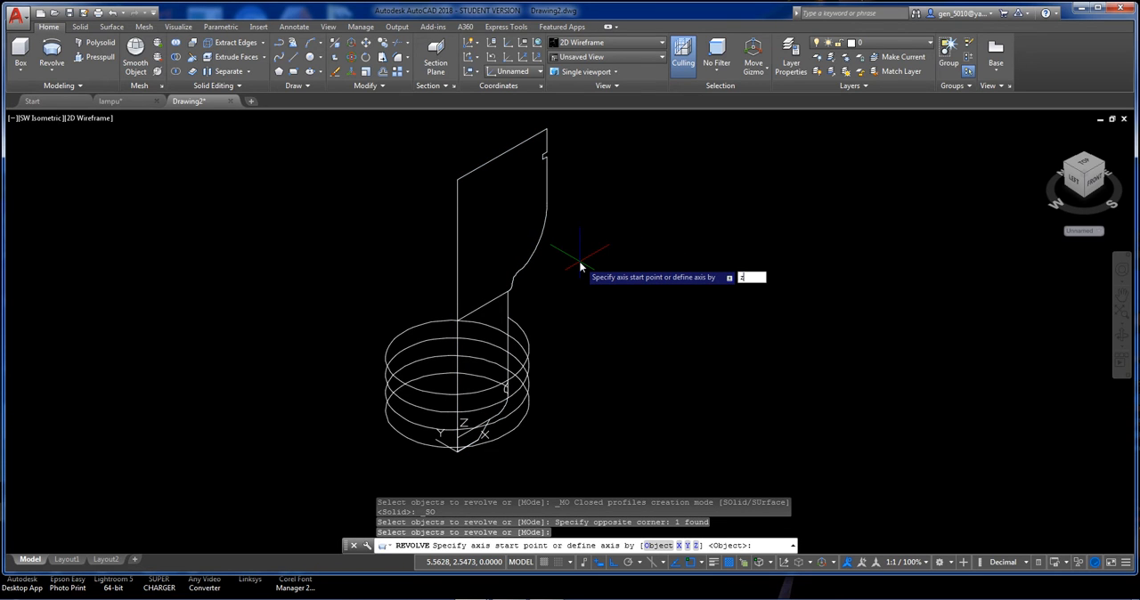
key("Return")
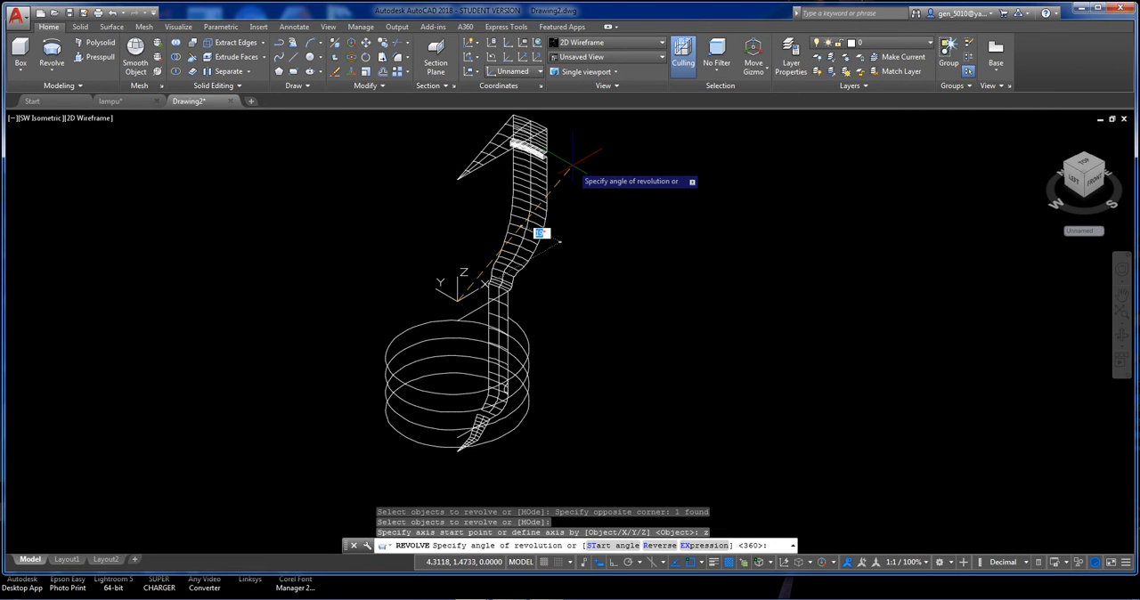
key("Escape")
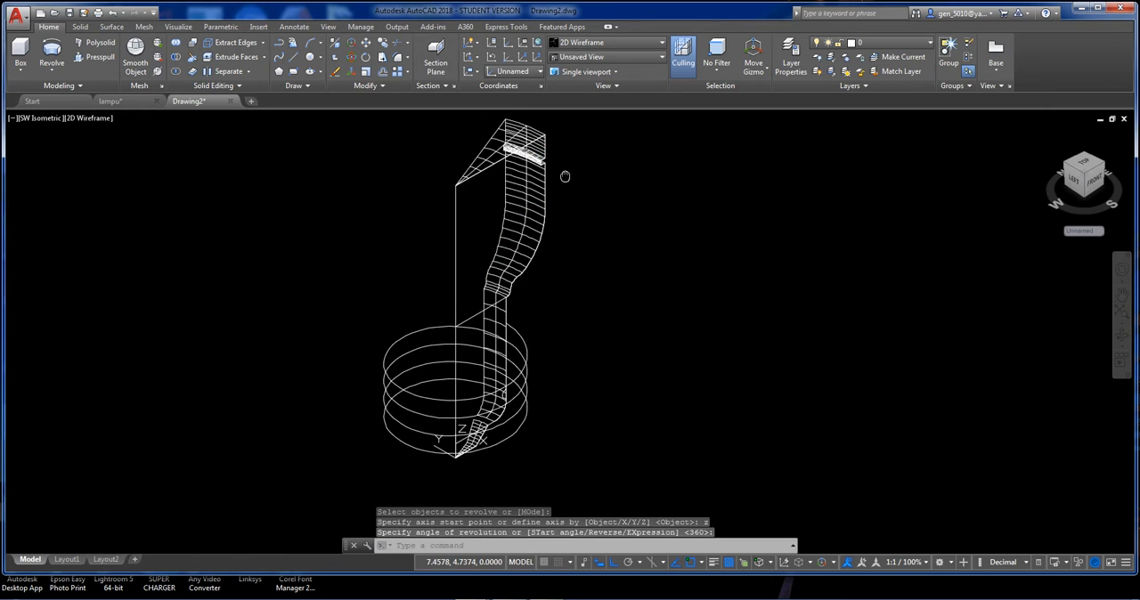
middle_click_drag(564, 175, 542, 193)
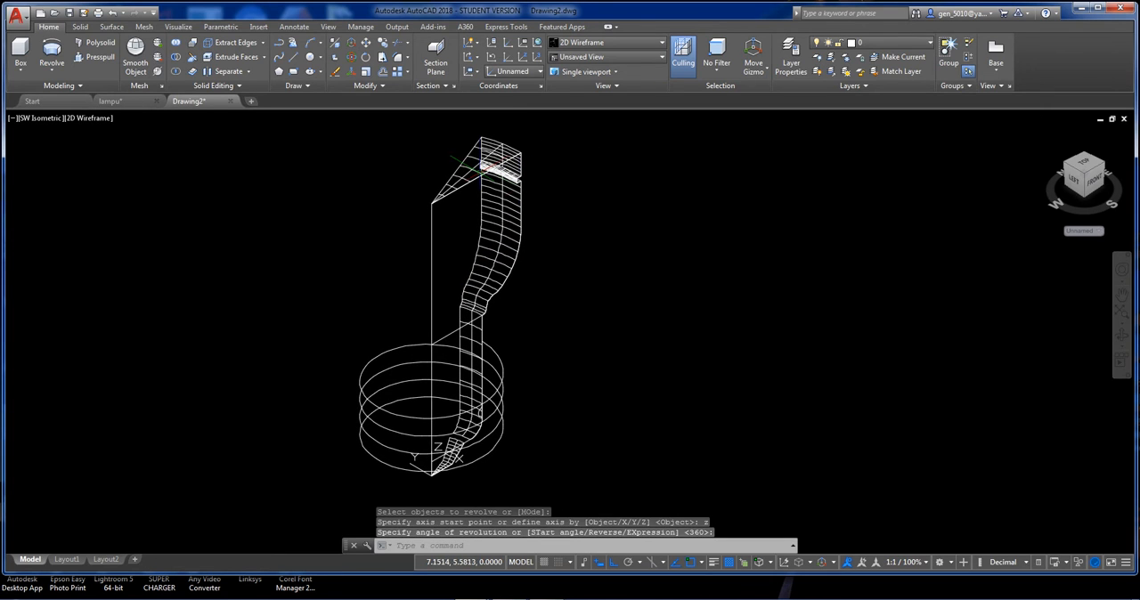
Display the revolved base in the Conceptual visual style and examine its lower end.
left_click(92, 120)
left_click(130, 162)
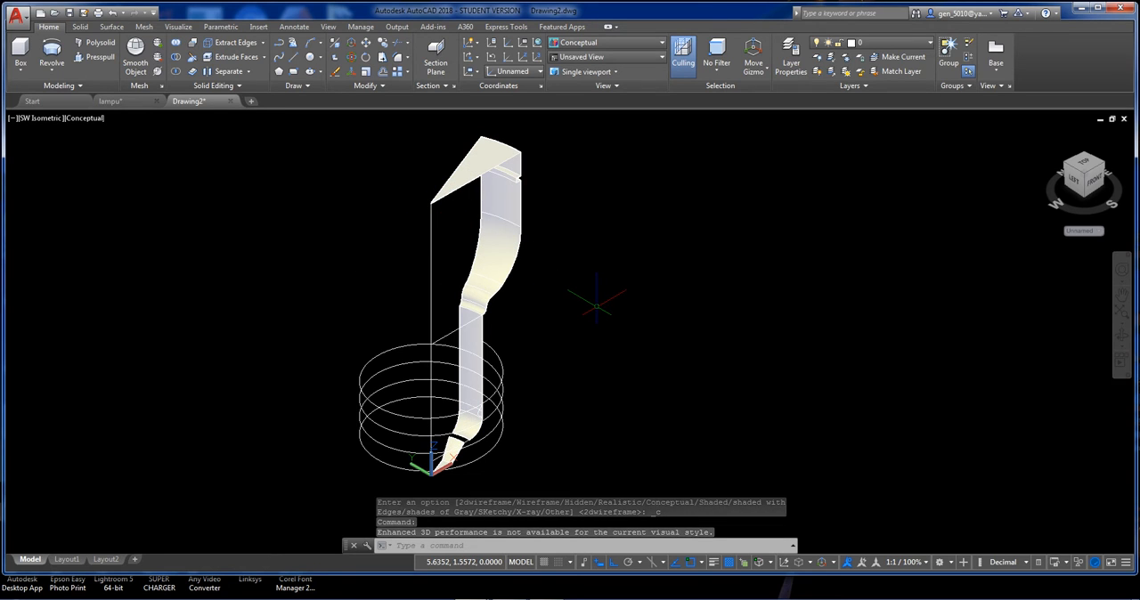
scroll(499, 416, "up", 4)
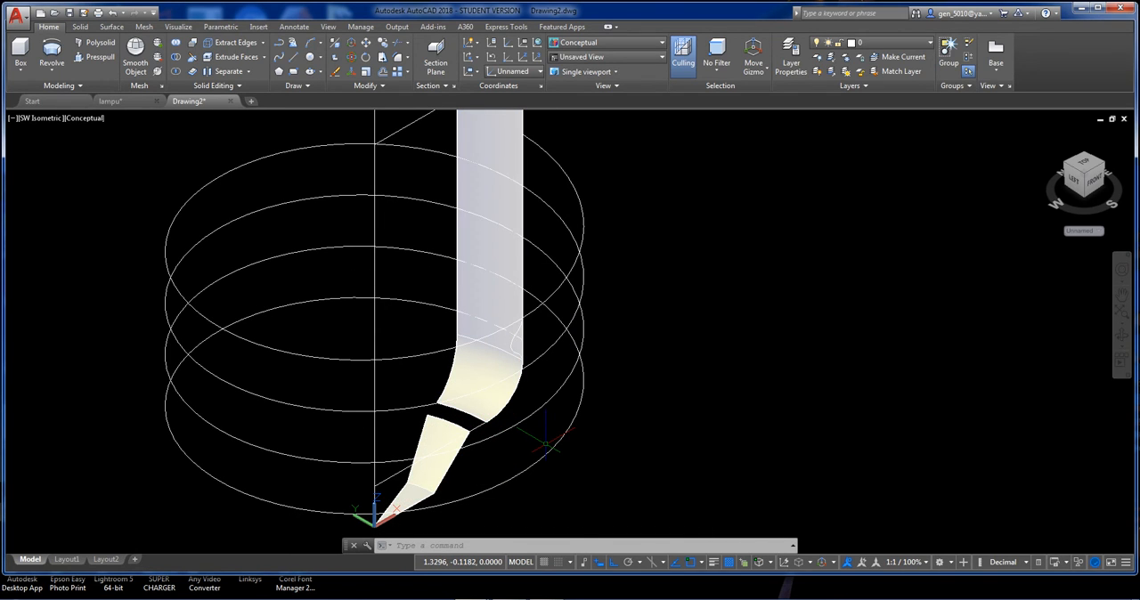
Undo the Conceptual visual style change and the revolve of the base profile.
key("Return")
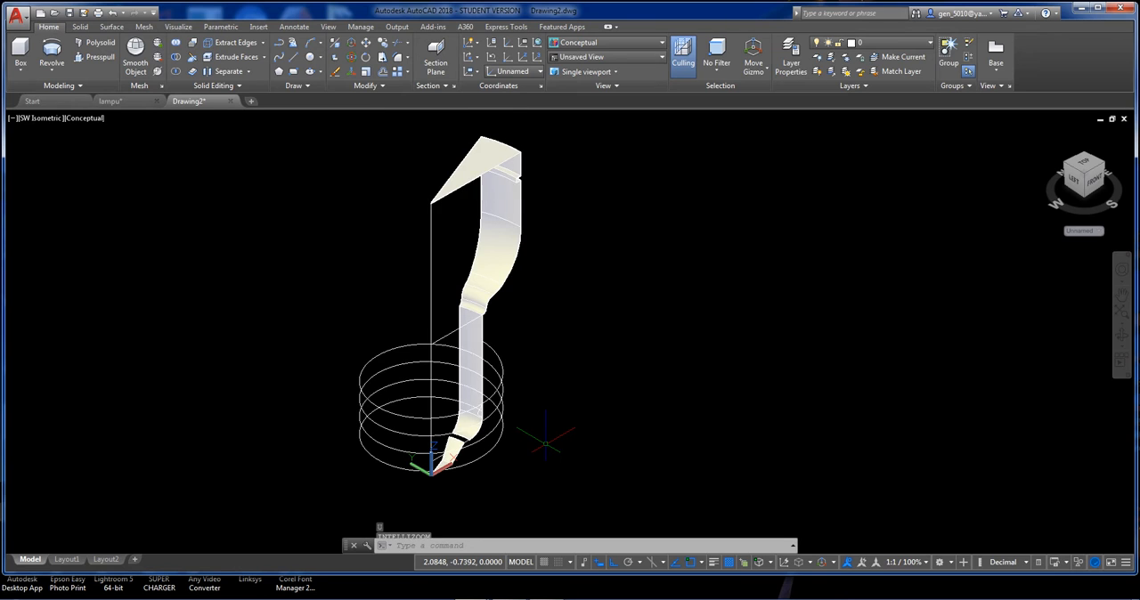
type("u")
key("Return")
type("u")
key("Return")
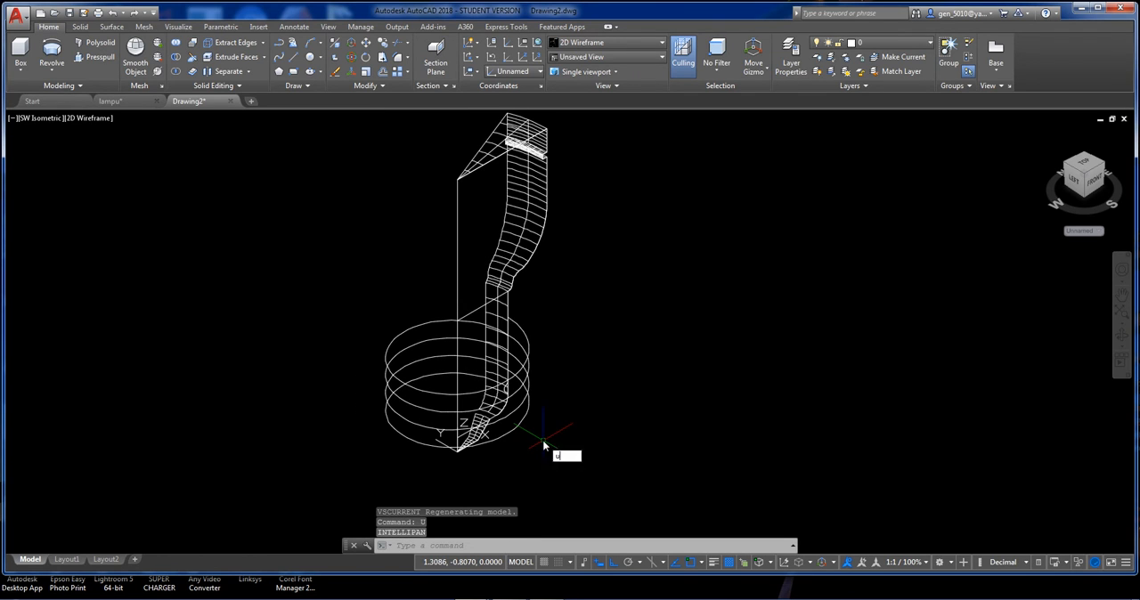
type("u")
key("Return")
Join the short slanted segment near the lower end of the base profile to the profile polyline.
scroll(543, 438, "up", 6)
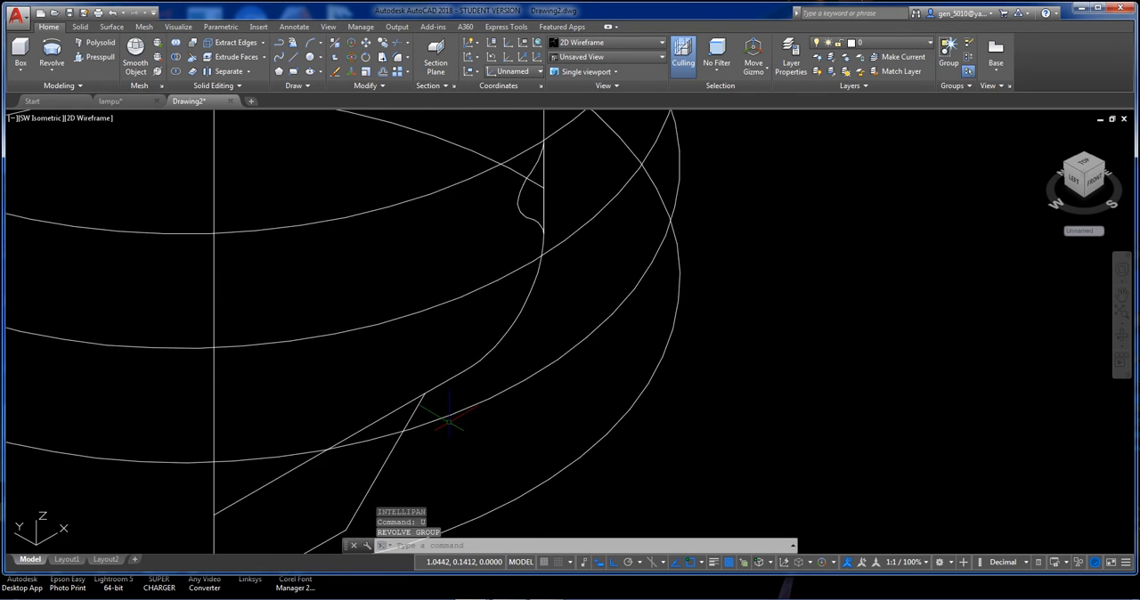
left_click(434, 383)
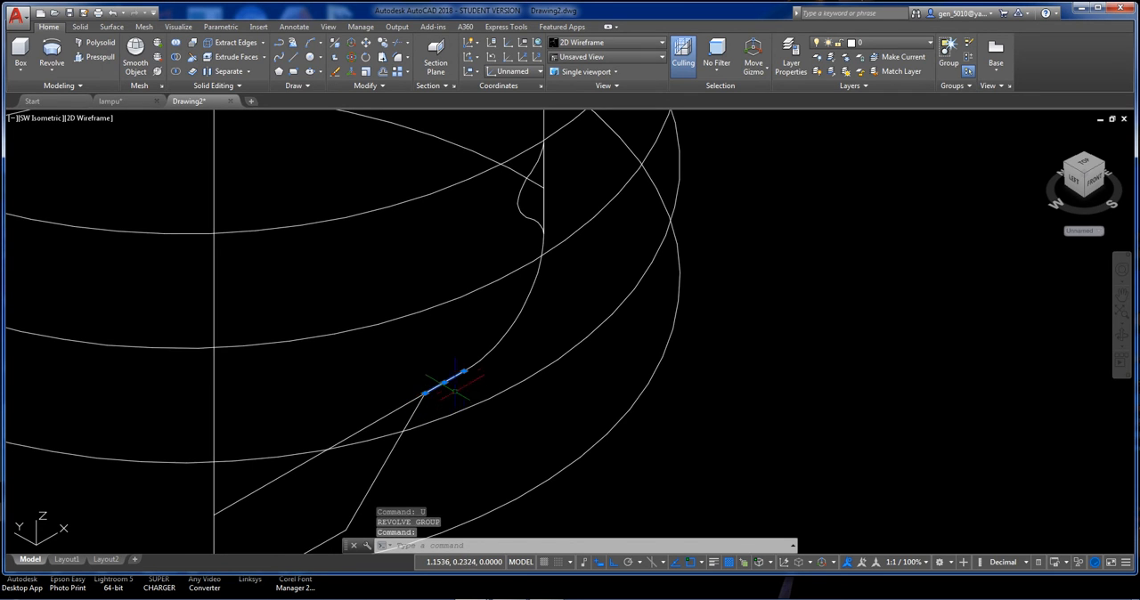
scroll(455, 383, "up", 2)
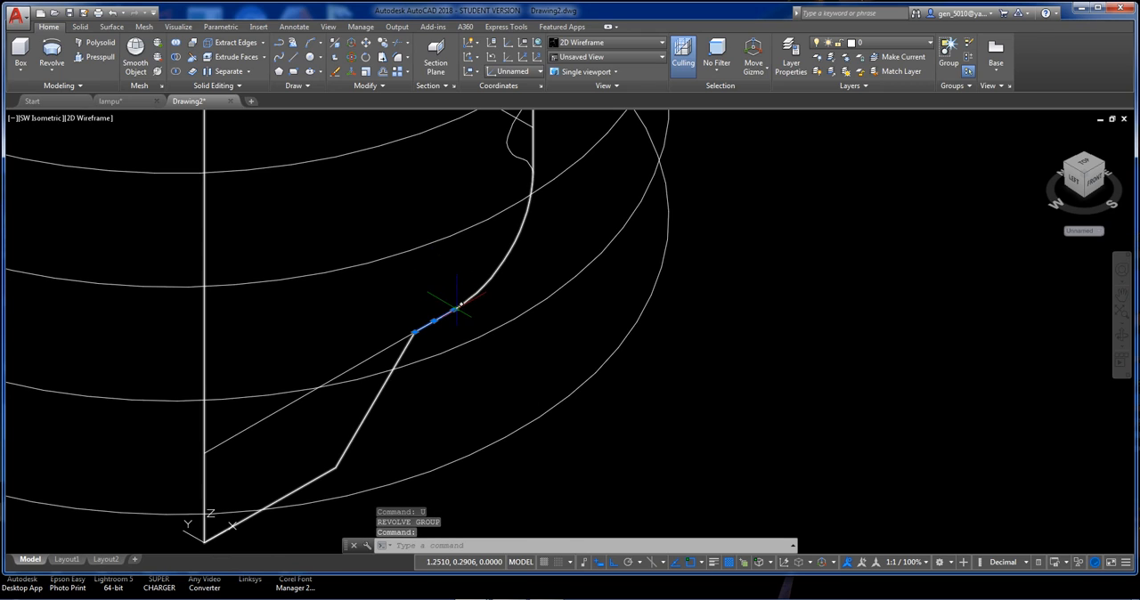
key("Escape")
key("Return")
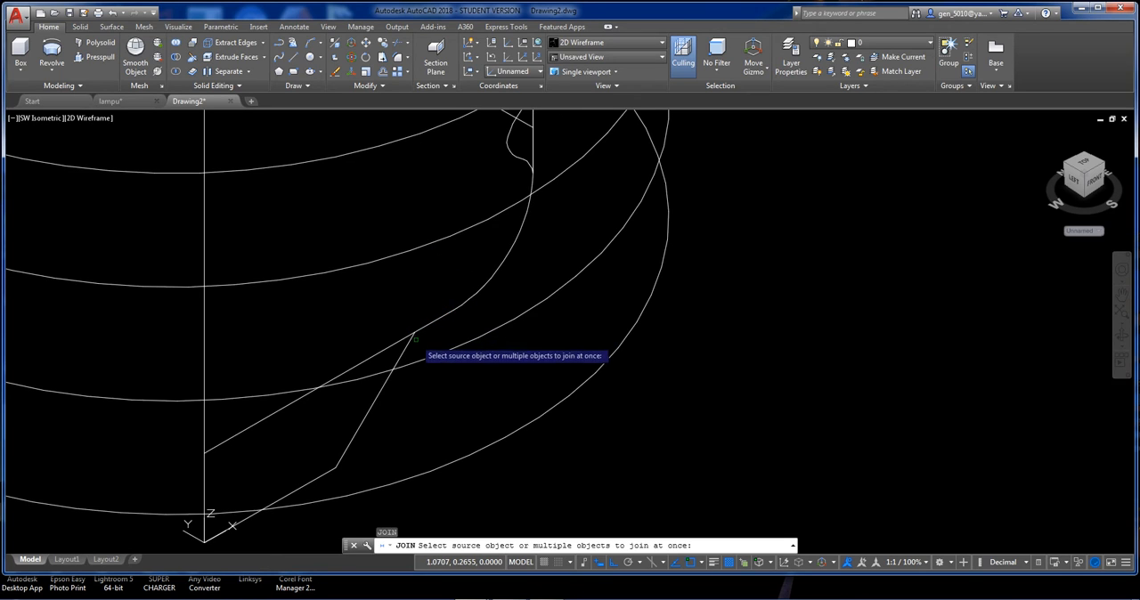
left_click(414, 339)
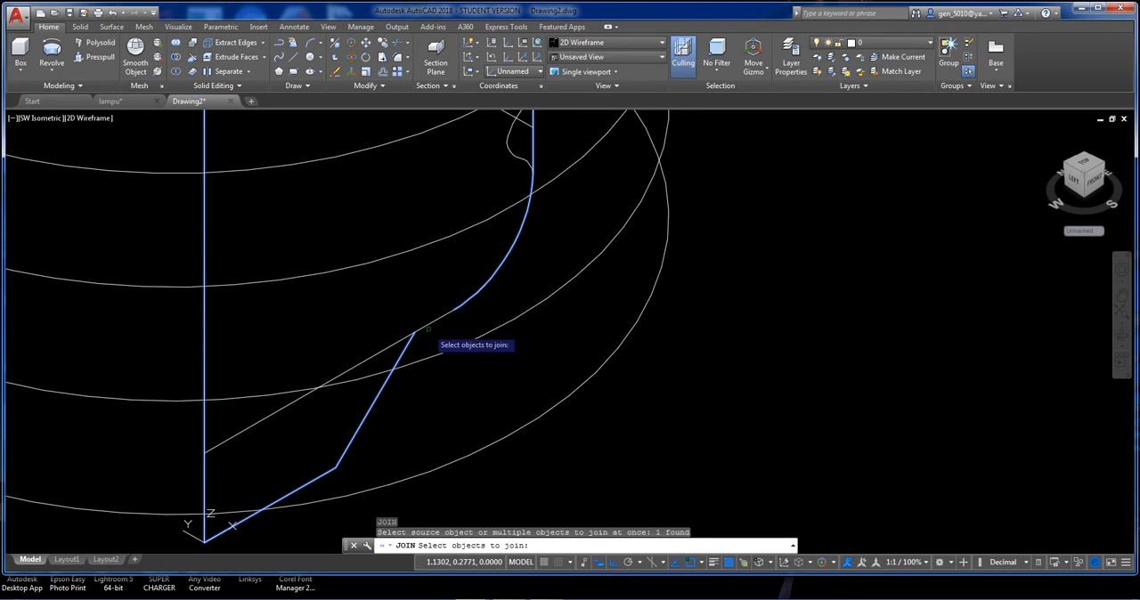
left_click(437, 320)
key("Return")
left_click(457, 307)
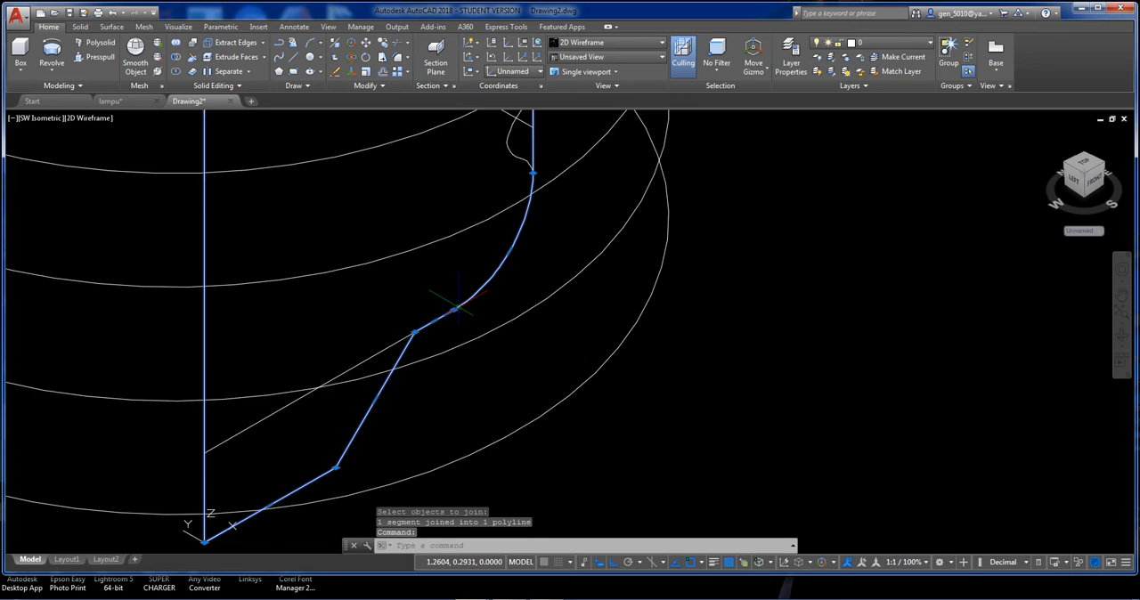
scroll(521, 306, "down", 4)
middle_click_drag(522, 312, 503, 410)
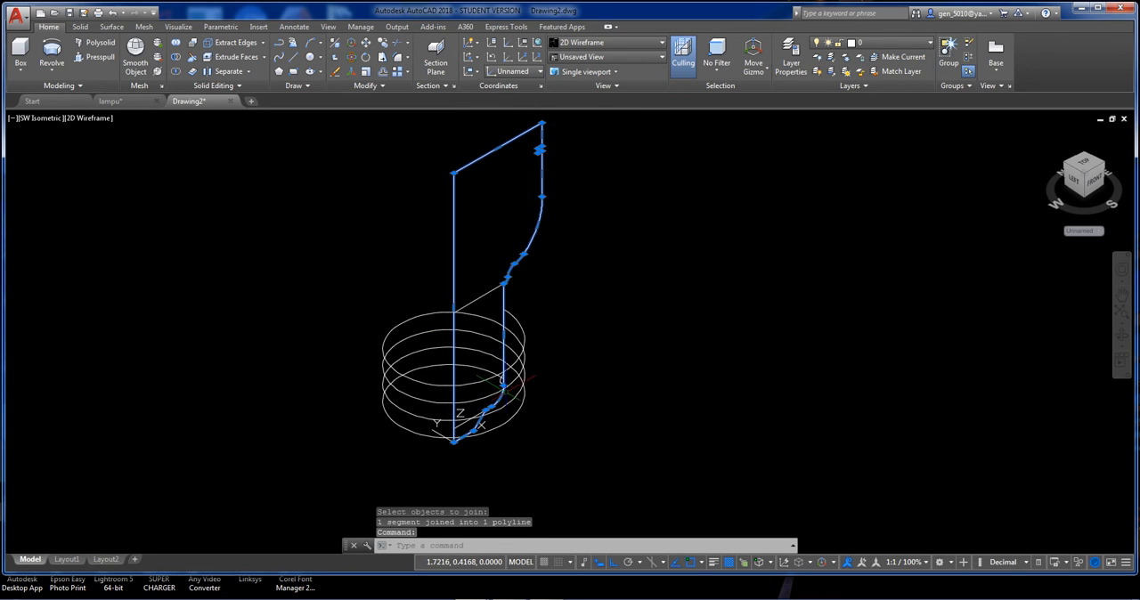
key("Escape")
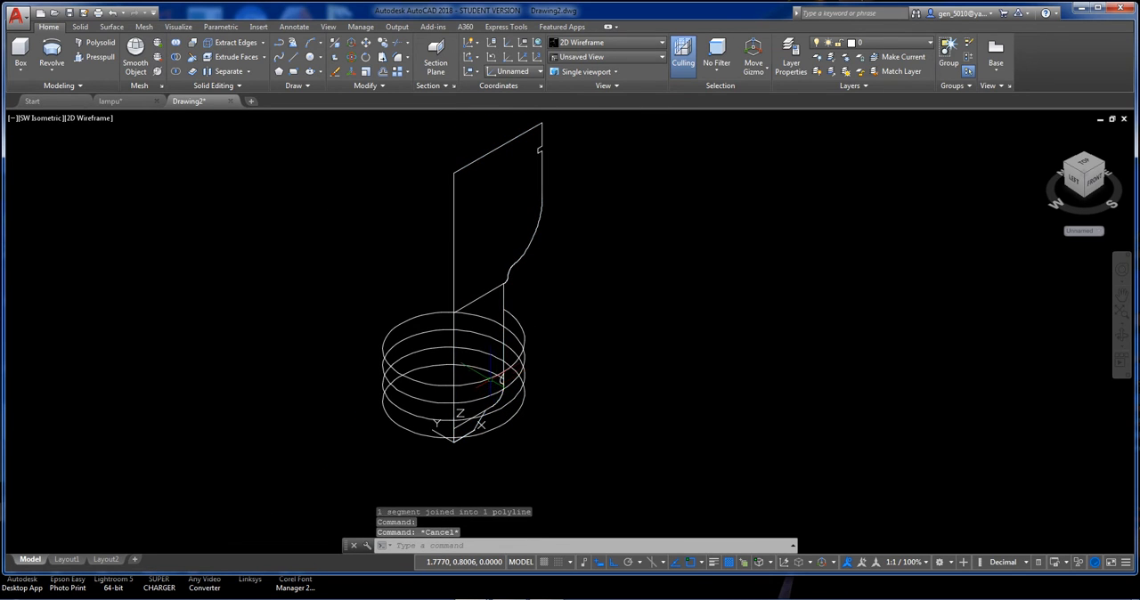
Revolve the joined base profile 360 degrees about the Z axis as a solid.
left_click(52, 57)
left_click(469, 209)
left_click(405, 183)
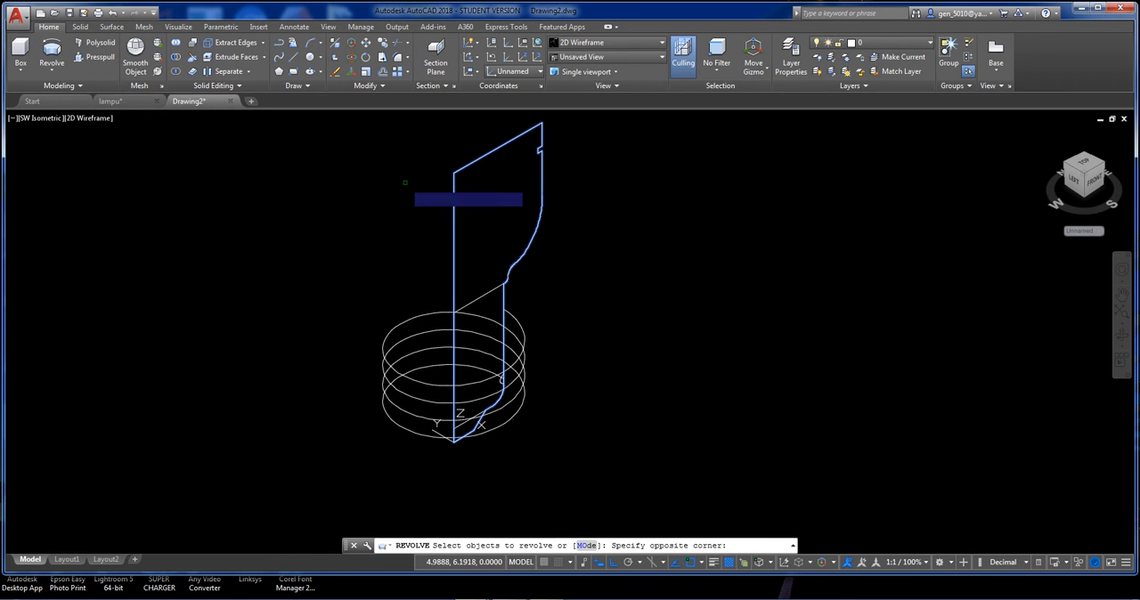
left_click(405, 182)
key("Return")
type("z")
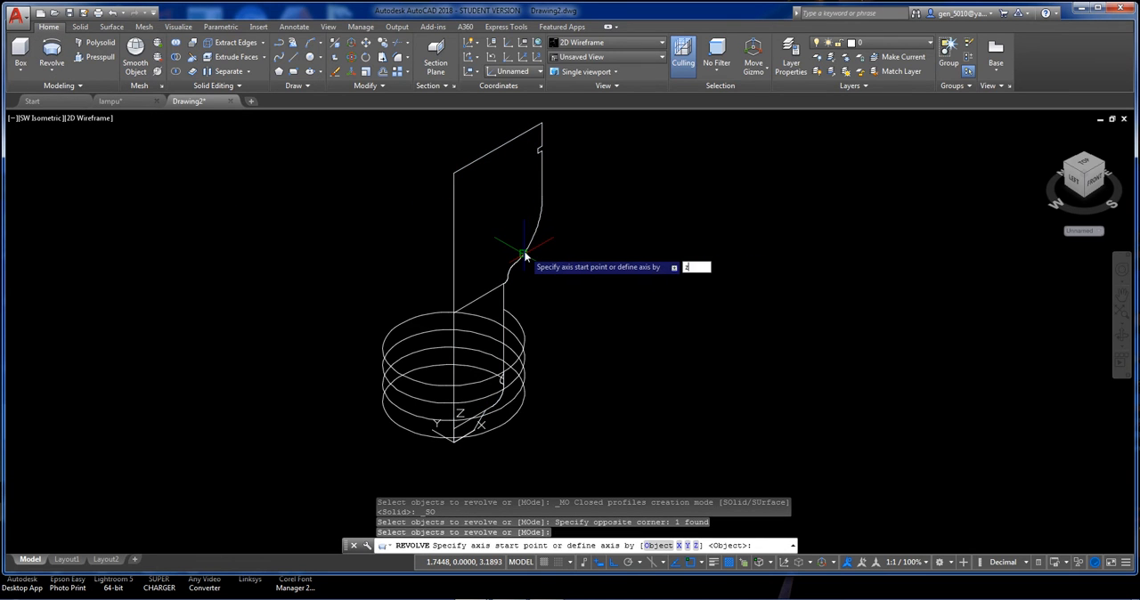
key("Return")
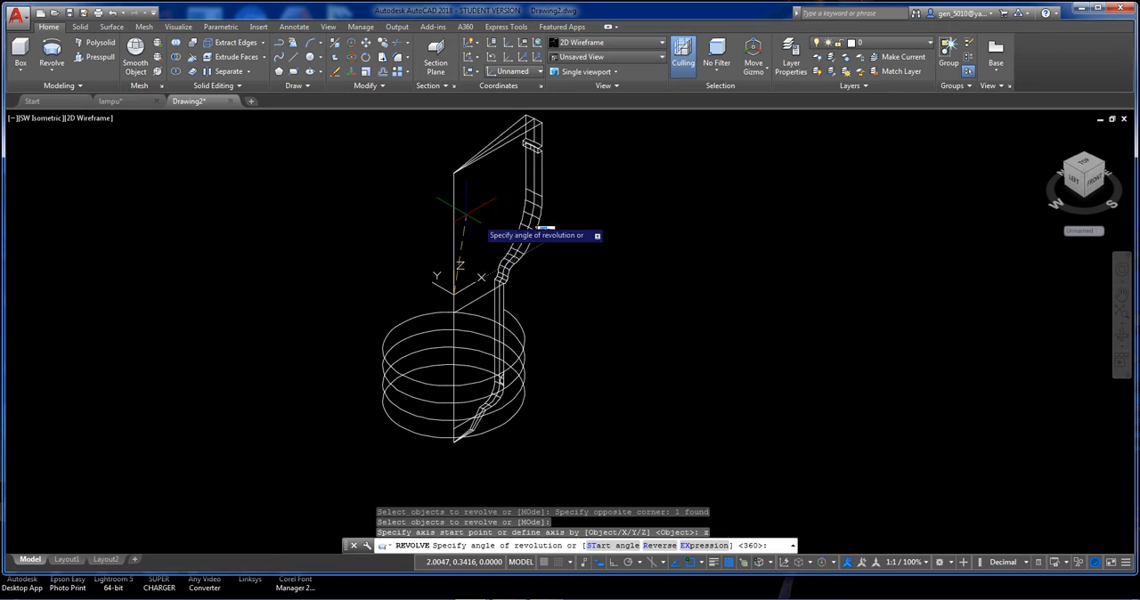
type("360")
key("Return")
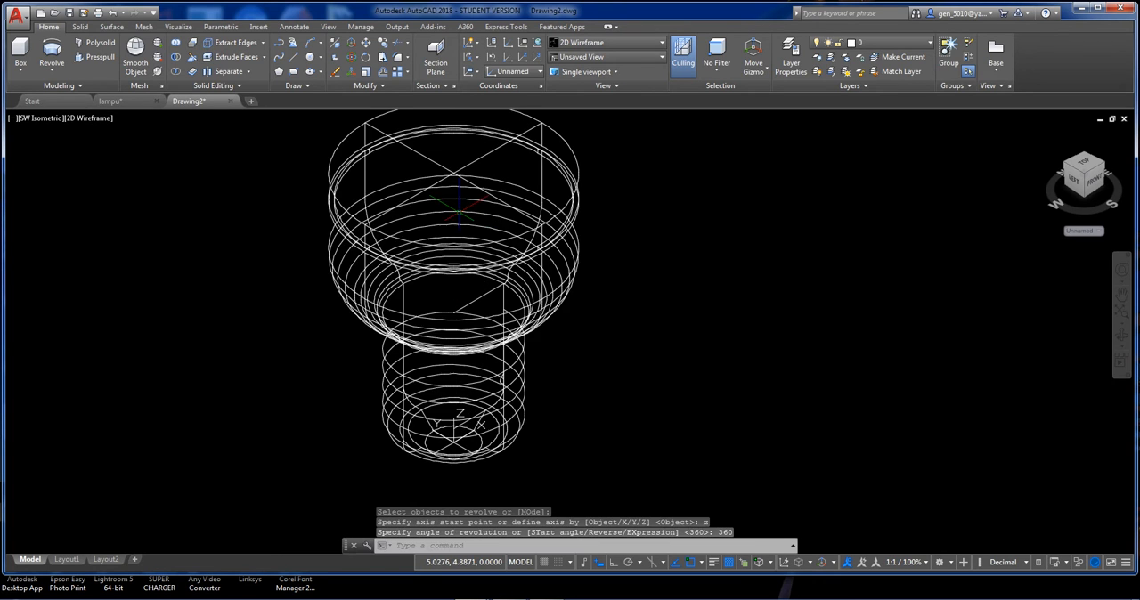
Apply the Conceptual visual style and view the revolved base from the front.
left_click(95, 117)
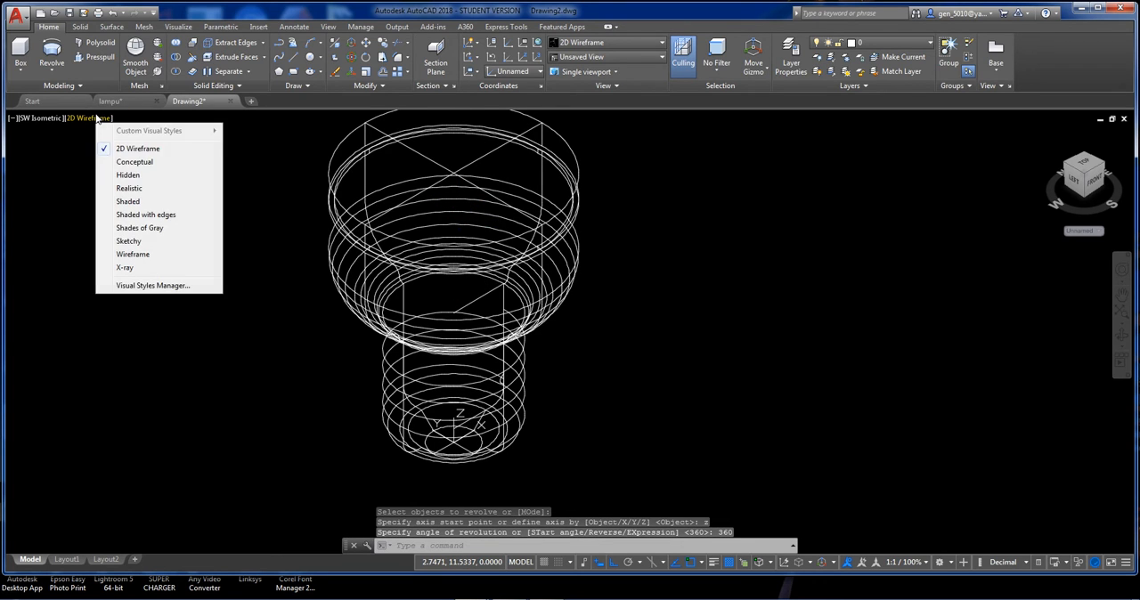
left_click(134, 162)
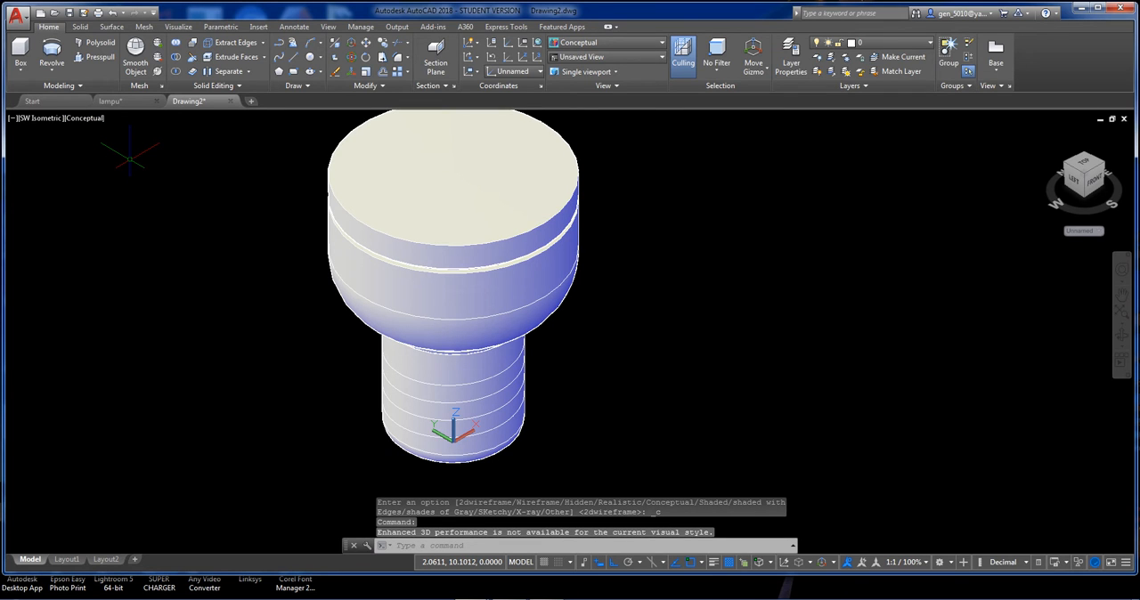
middle_click_drag(452, 366, 472, 275, "shift")
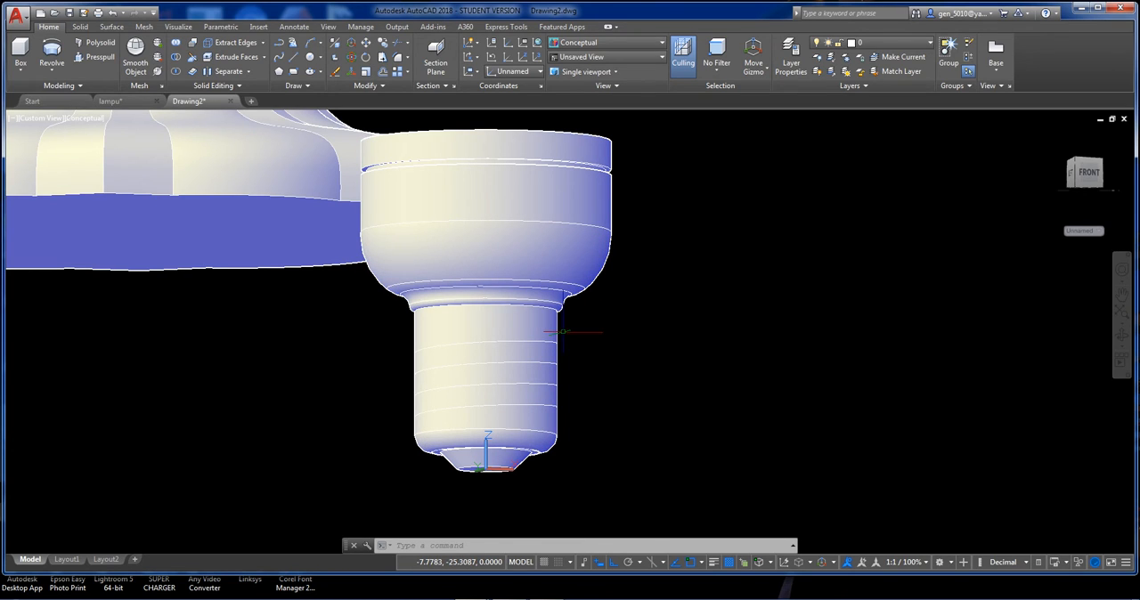
Slice the base solid parallel to the XY plane at the upper rim of its lower tip, keeping both sides.
type("l")
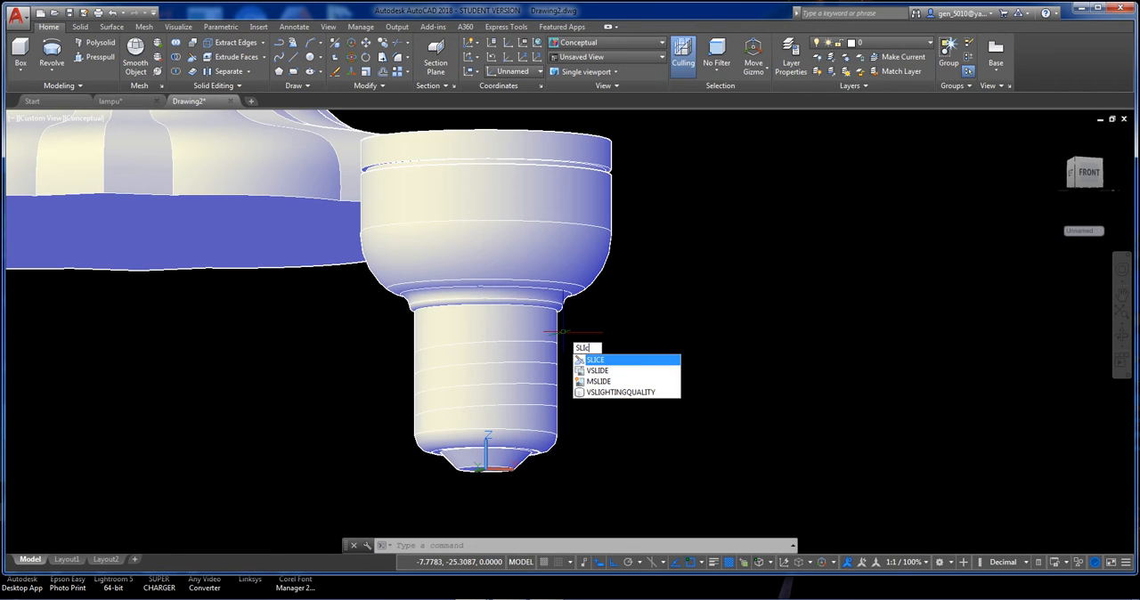
type("c")
key("Return")
left_click(543, 329)
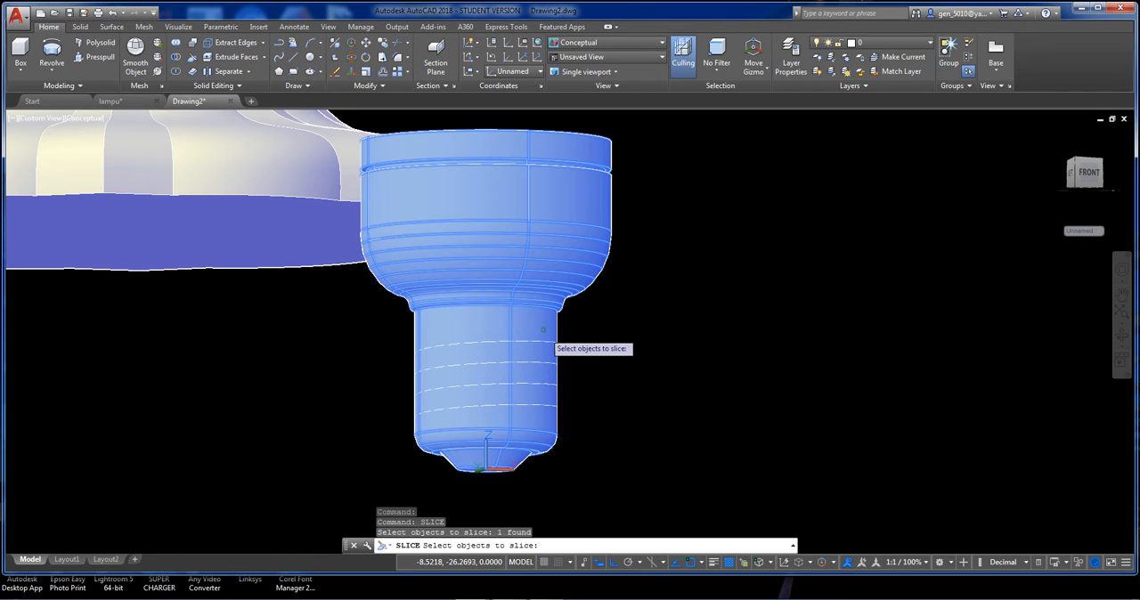
key("Return")
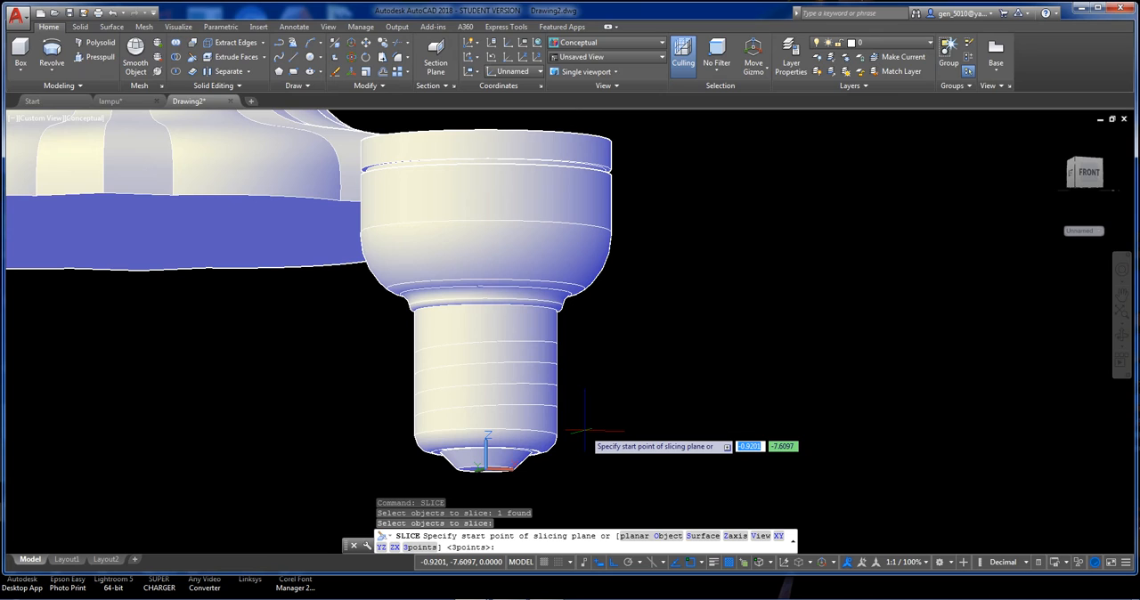
type("x")
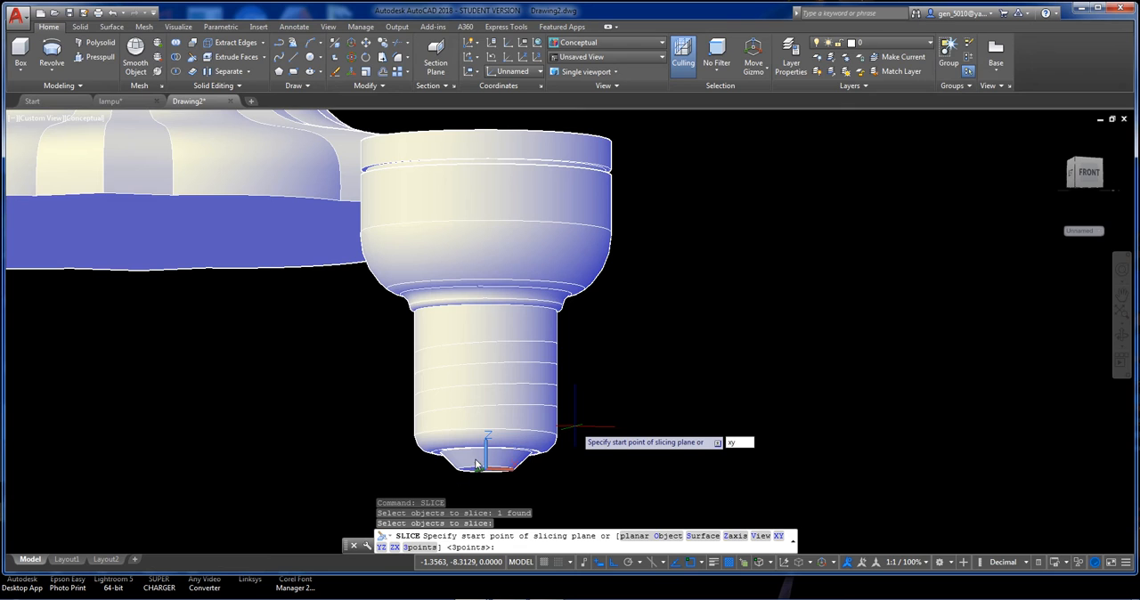
type("y")
key("Return")
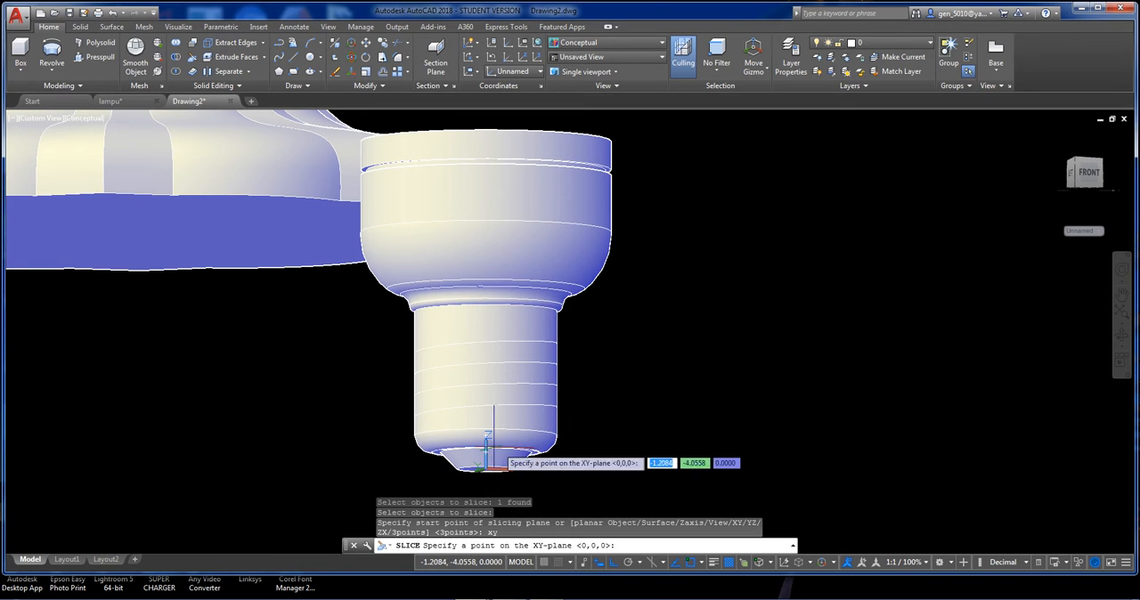
key("Return")
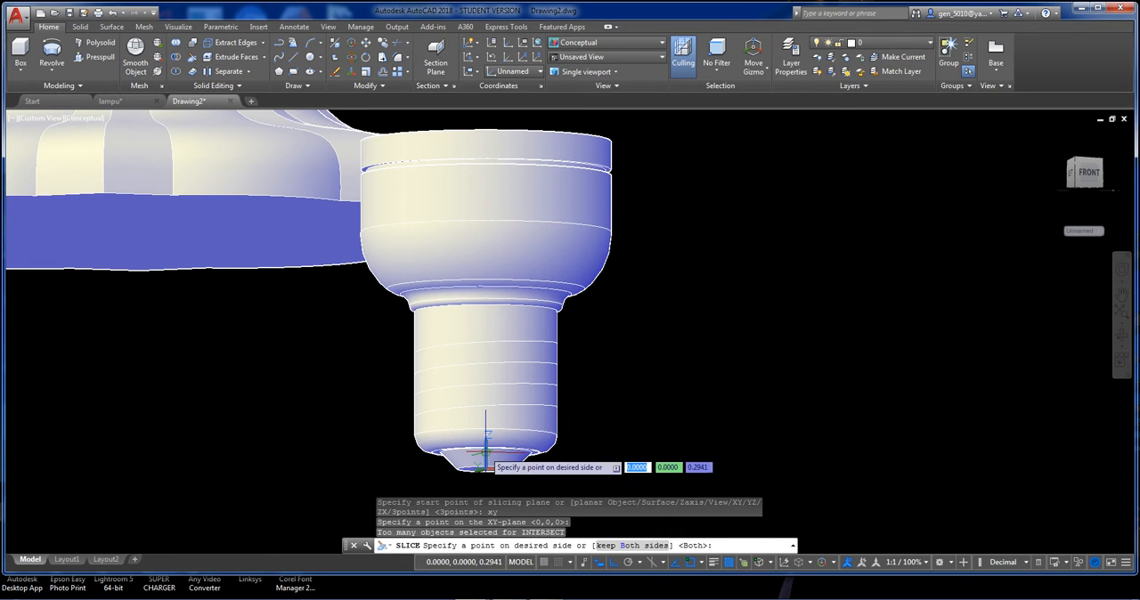
key("Return")
Try to move the sliced lower tip sideways away from the base.
left_click(501, 463)
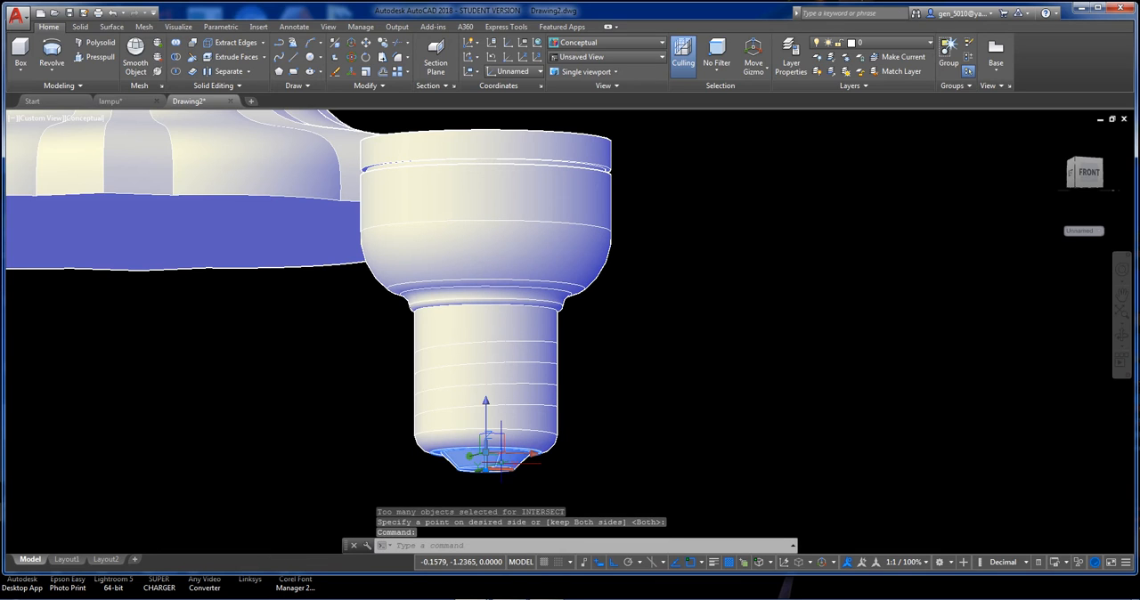
key("Return")
left_click(545, 477)
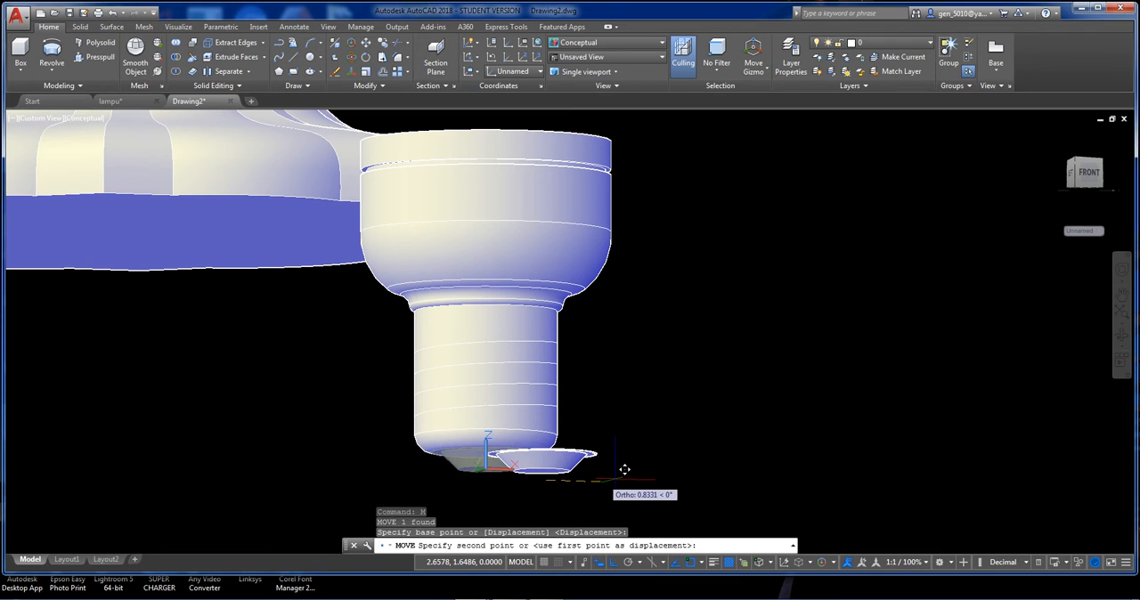
key("ctrl+z")
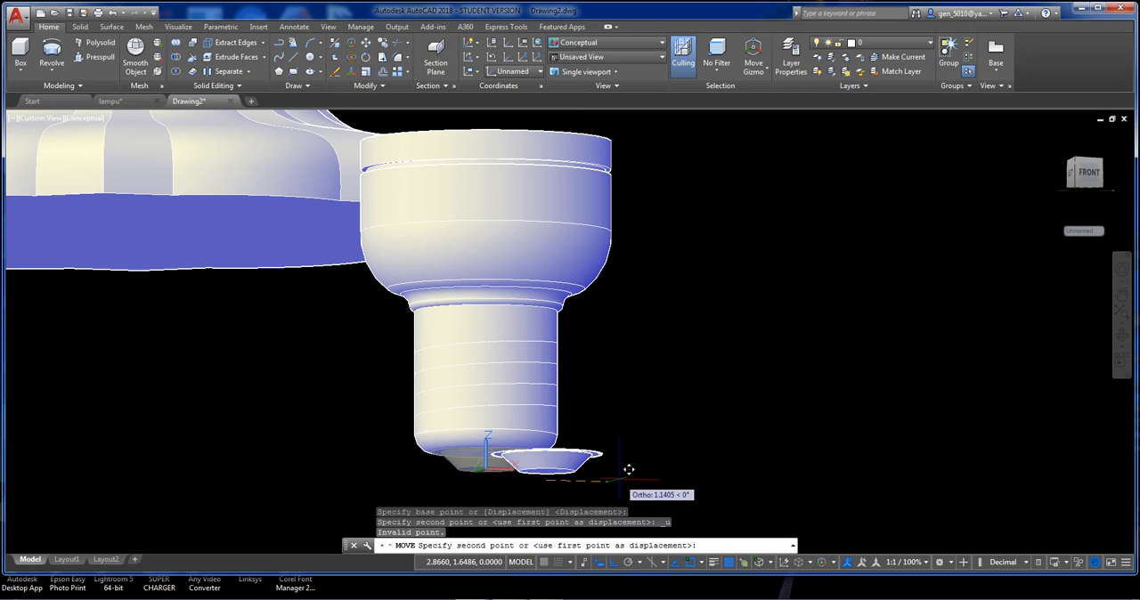
key("Escape")
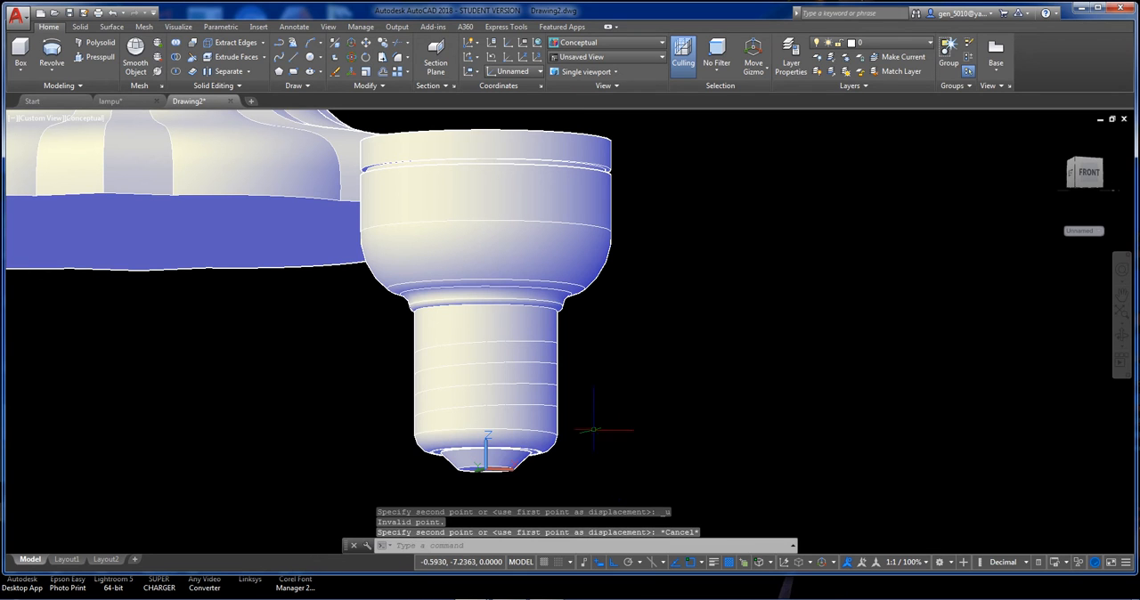
scroll(586, 463, "up", 3)
type("m")
key("Return")
left_click(559, 385)
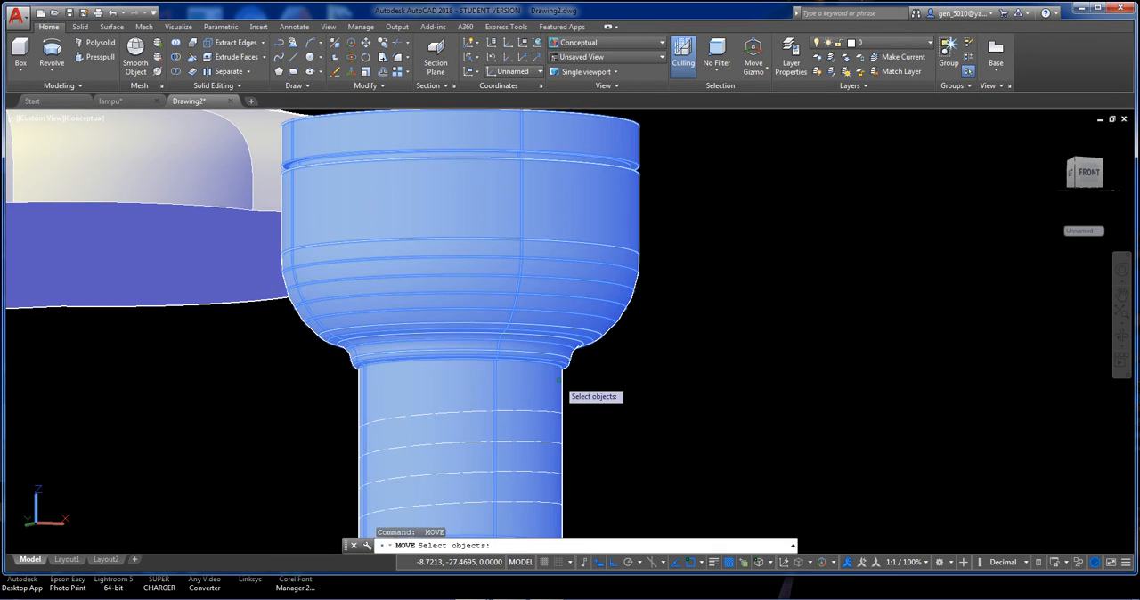
key("Return")
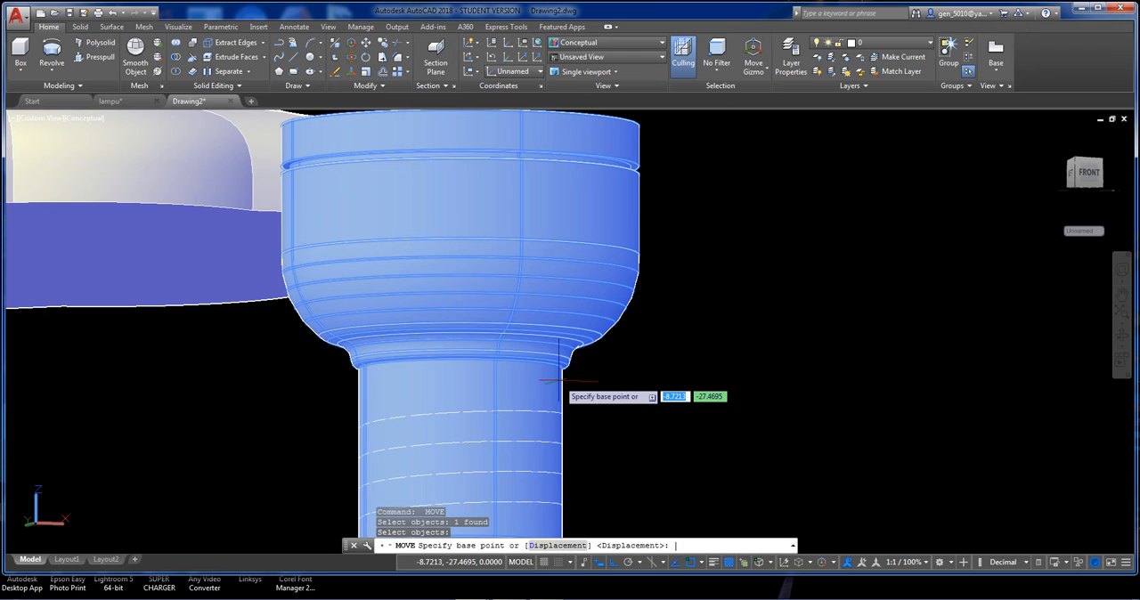
key("Escape")
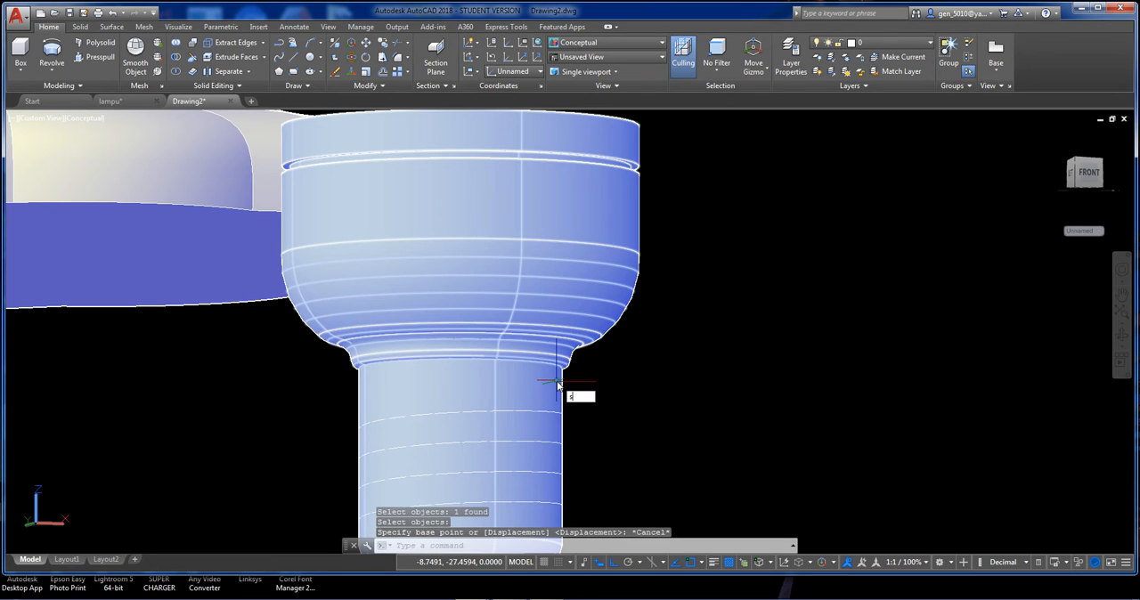
Slice the upper base solid parallel to the XY plane at the centre of the collar's lower edge, keeping both sides.
type("sli")
key("Return")
left_click(499, 374)
key("Return")
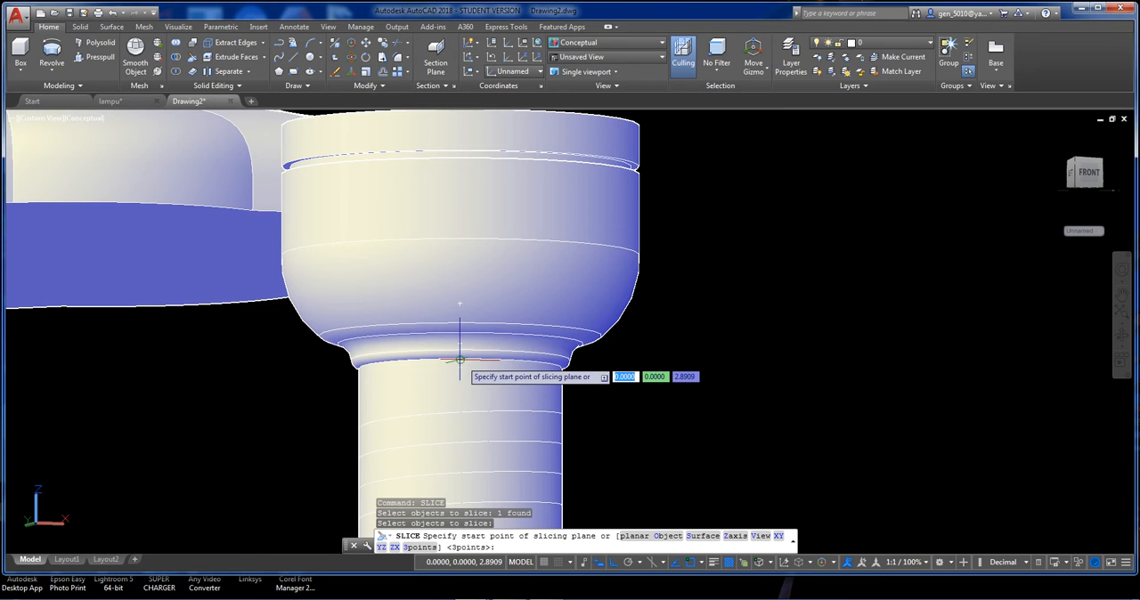
type("xy")
key("Return")
left_click(460, 360)
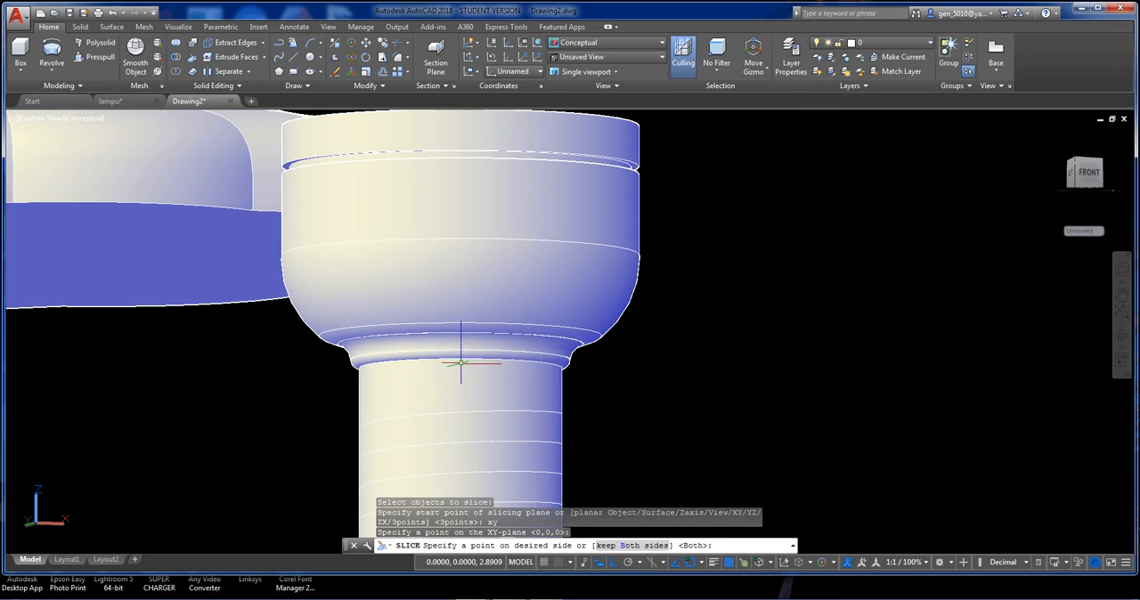
key("Return")
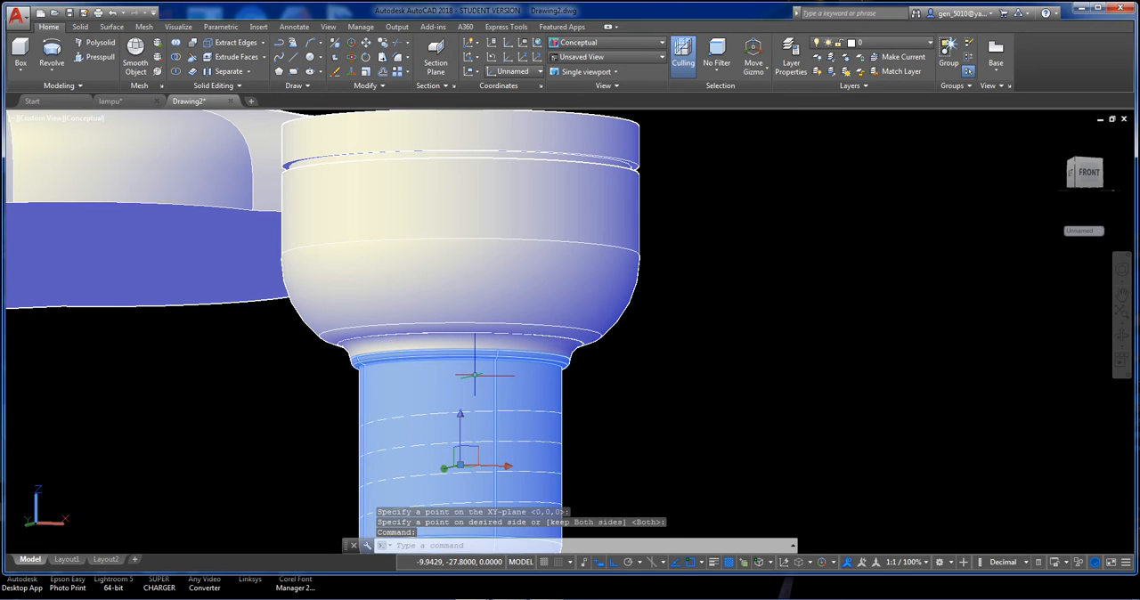
Undo the slice at the collar and examine where the wide body meets the cylindrical neck.
type("u")
key("Return")
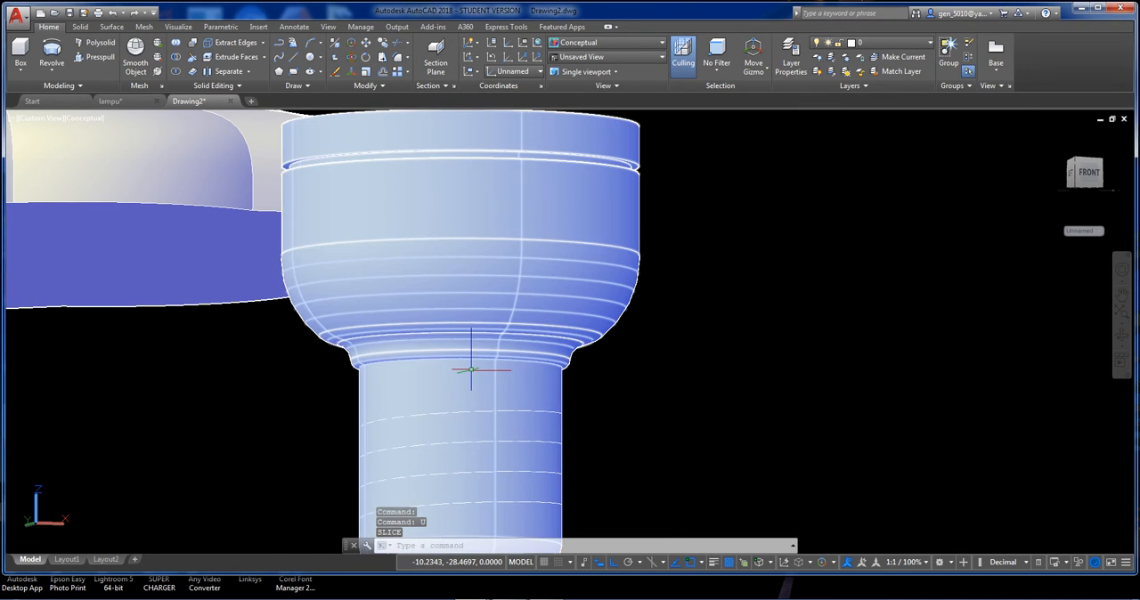
middle_click_drag(543, 356, 515, 270)
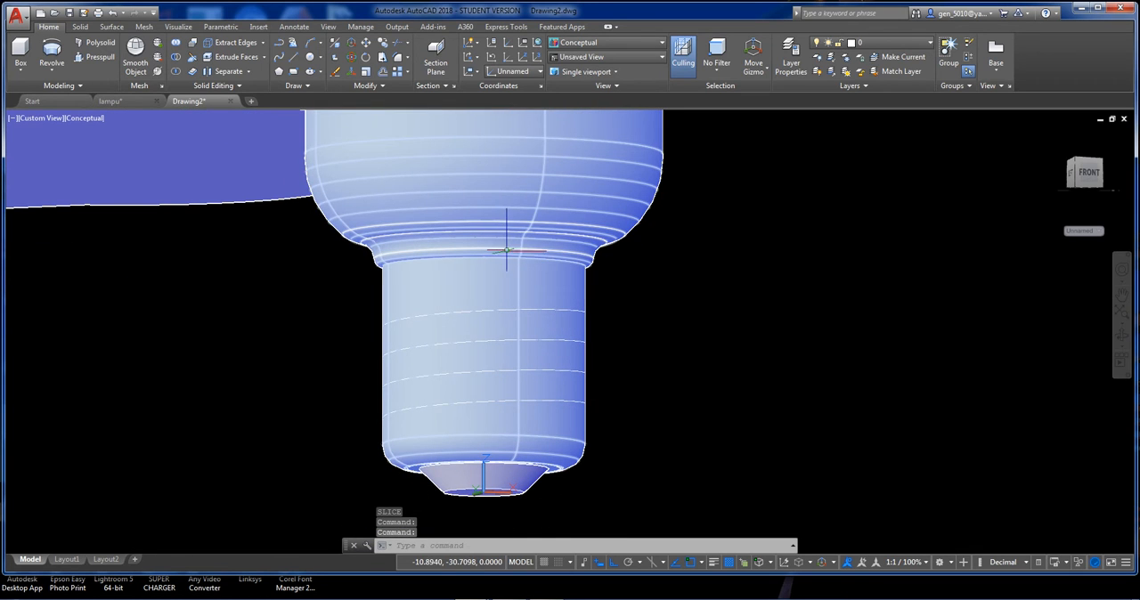
scroll(514, 246, "up", 3)
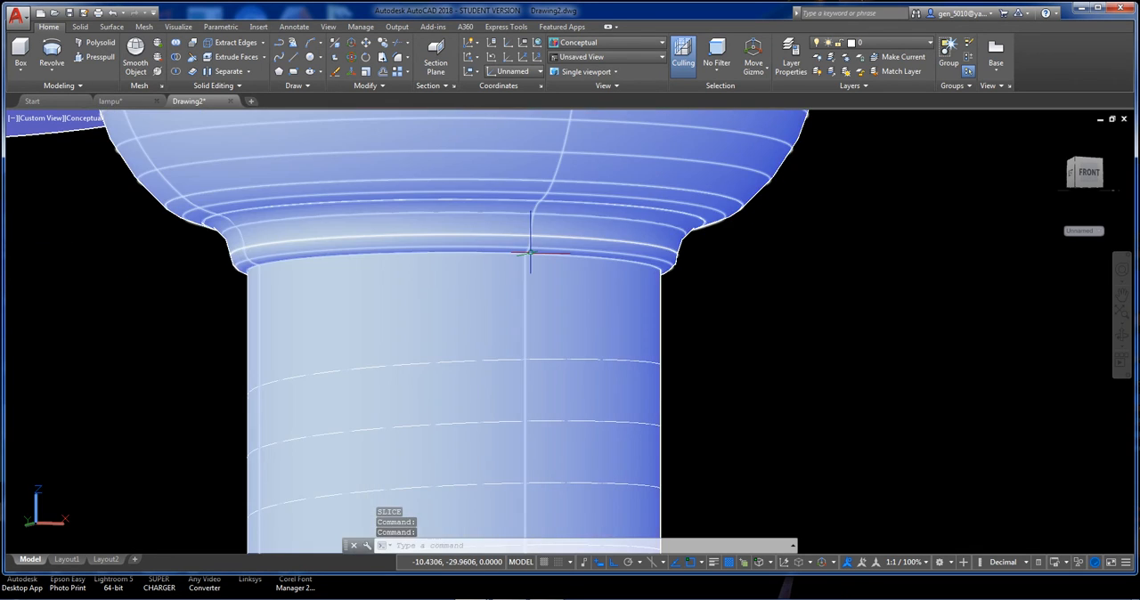
middle_click_drag(530, 254, 521, 328, "shift")
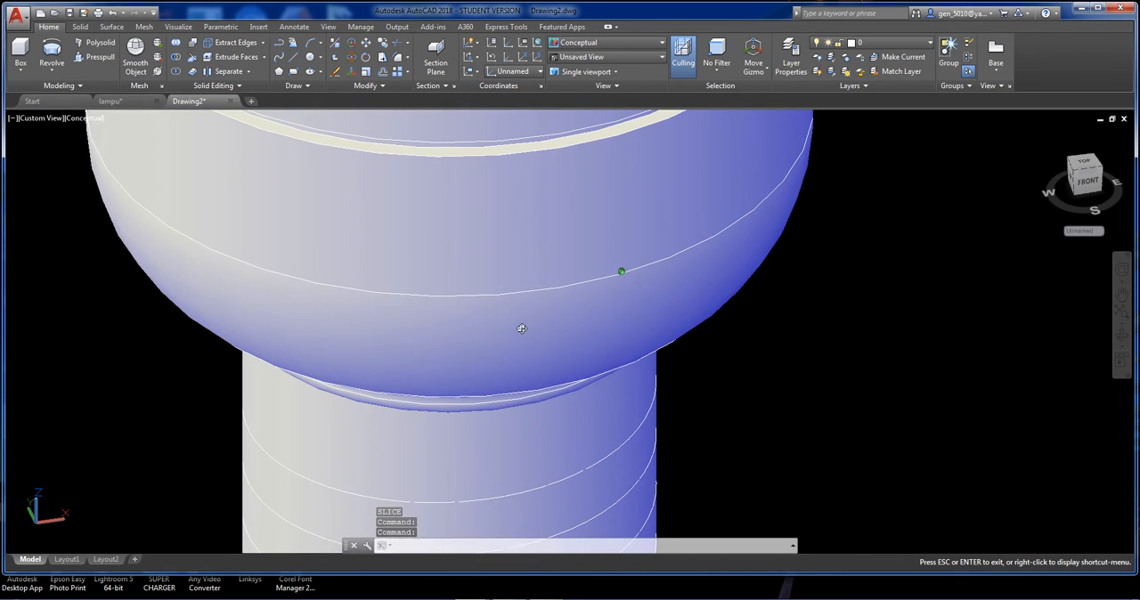
Display the model in the 2D Wireframe visual style with the base's neck viewed from a lower angle.
left_click(79, 119)
left_click(96, 148)
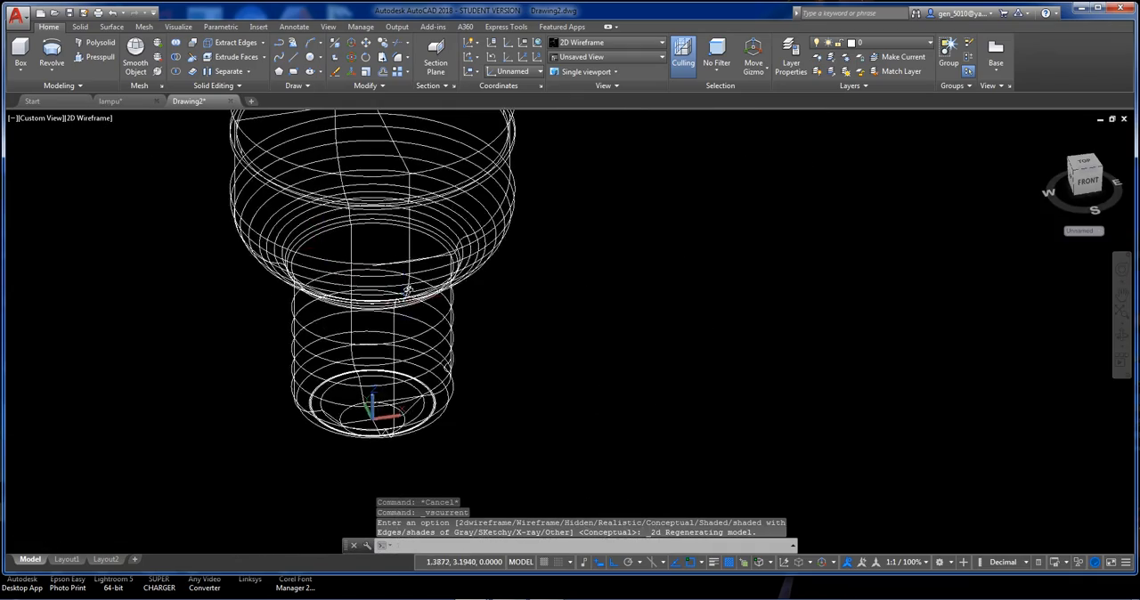
middle_click_drag(407, 288, 326, 255, "shift")
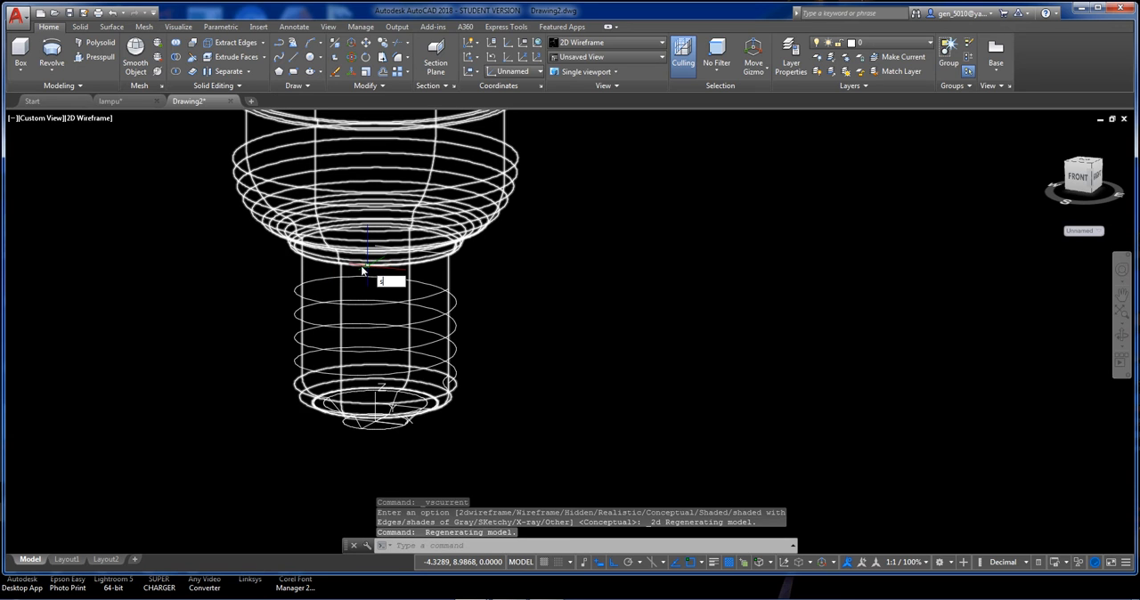
Slice the base solid parallel to the XY plane at the centre point where the collar meets the cylindrical neck, keeping both sides.
type("slice")
key("Return")
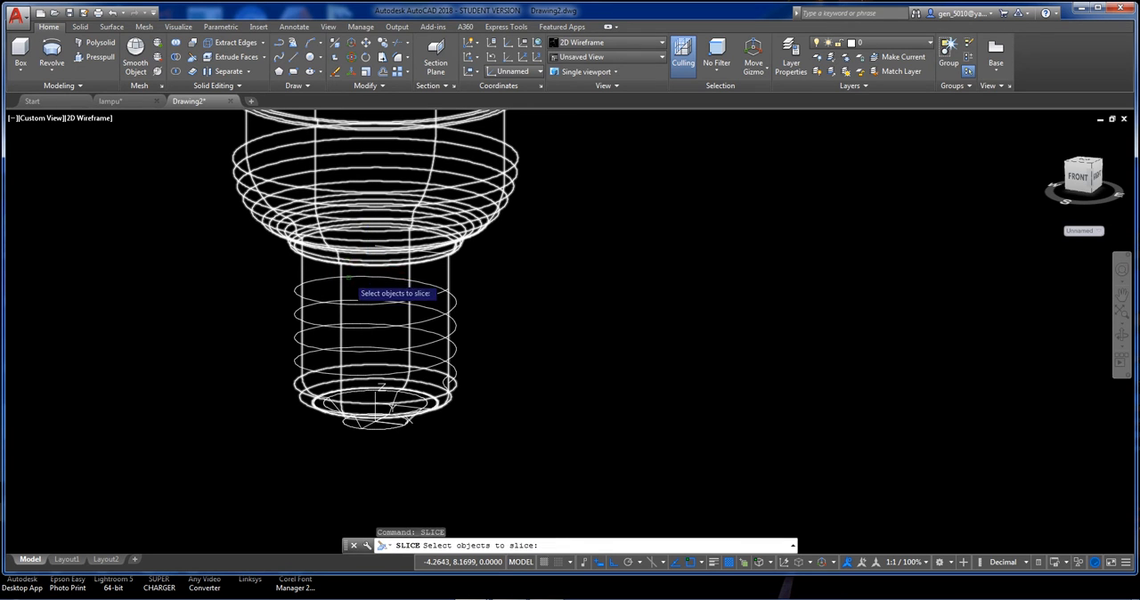
left_click(348, 278)
left_click(337, 273)
key("Return")
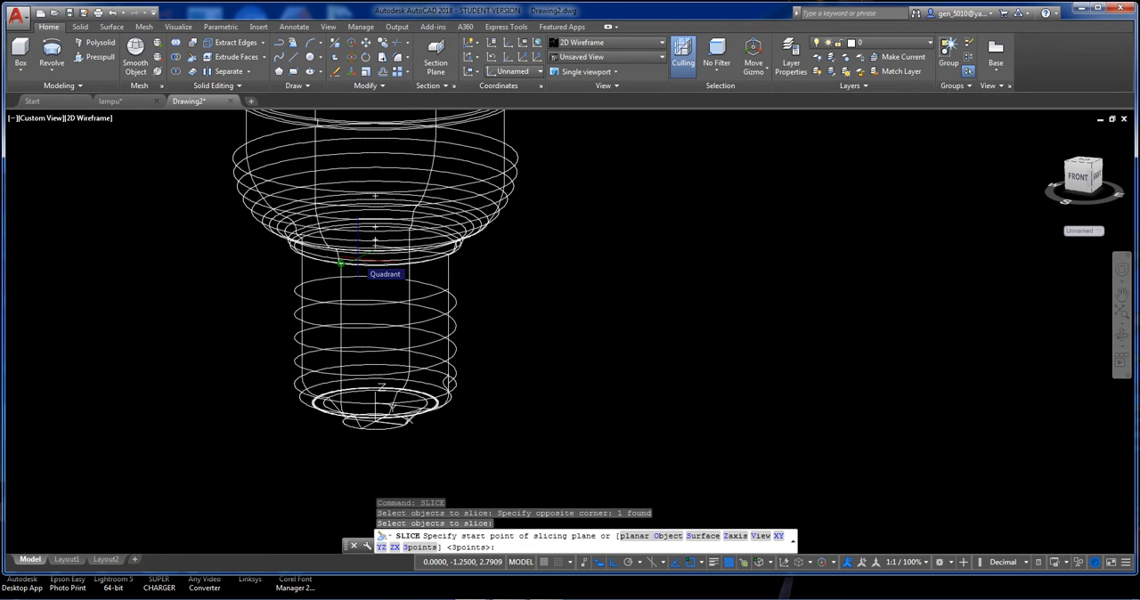
type("xy")
key("Return")
scroll(355, 253, "up", 5)
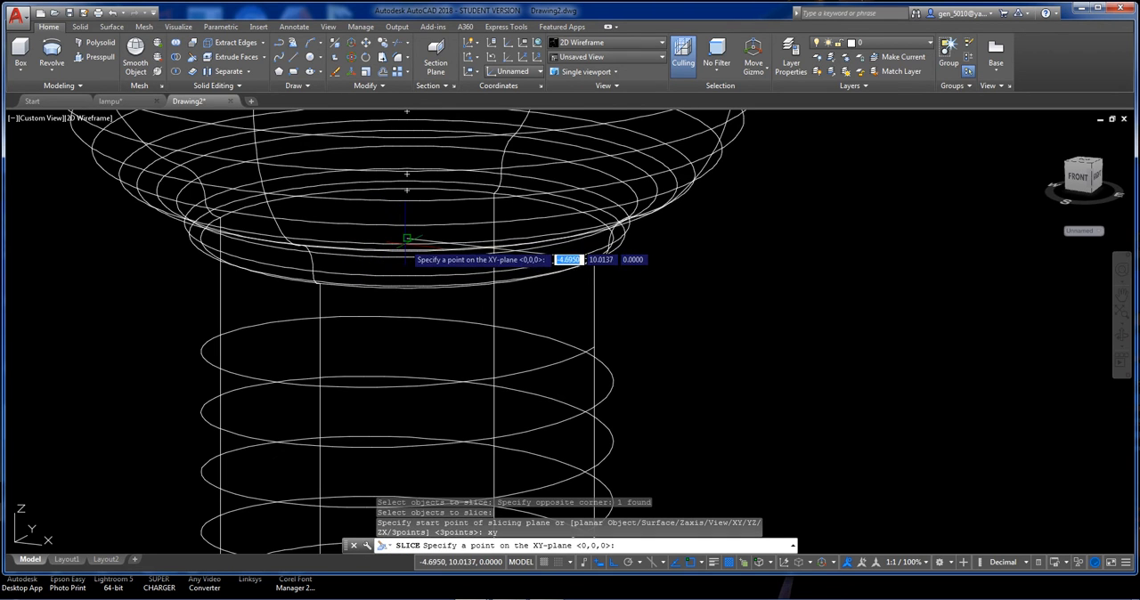
left_click(407, 239)
key("Return")
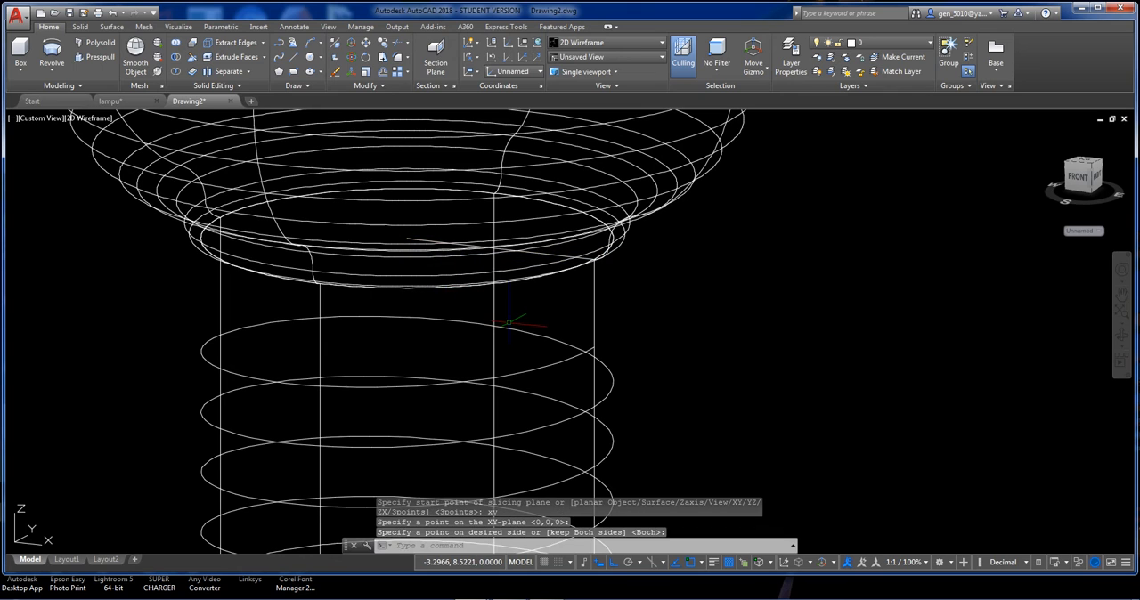
Check that the sliced neck selects separately from the wide upper body, and clear the selection.
left_click(456, 313)
left_click(459, 318)
scroll(445, 303, "down", 5)
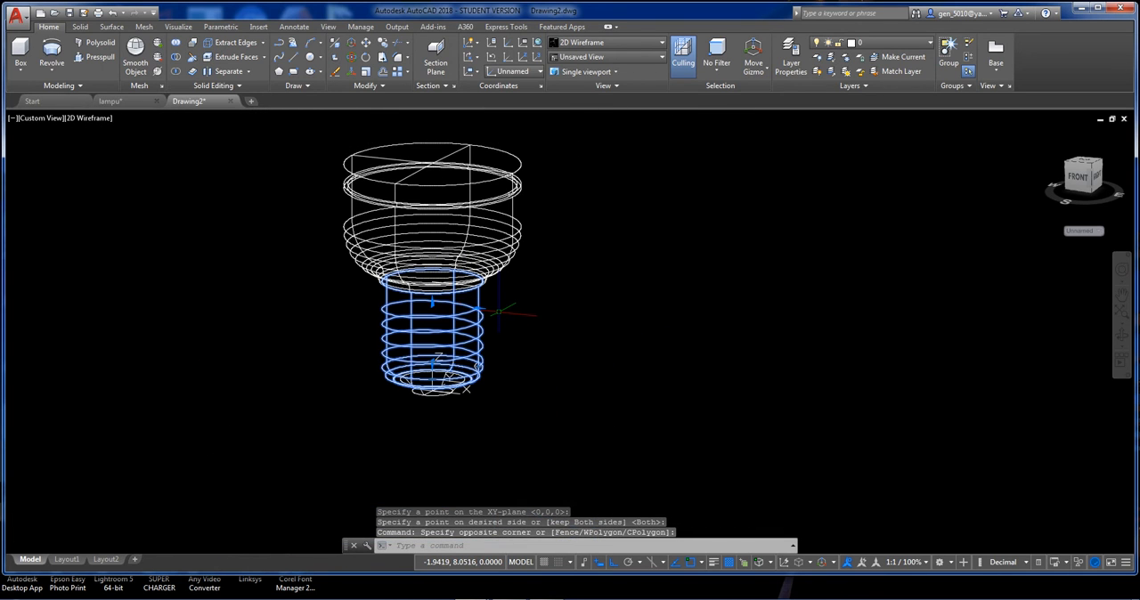
middle_click_drag(493, 310, 468, 401)
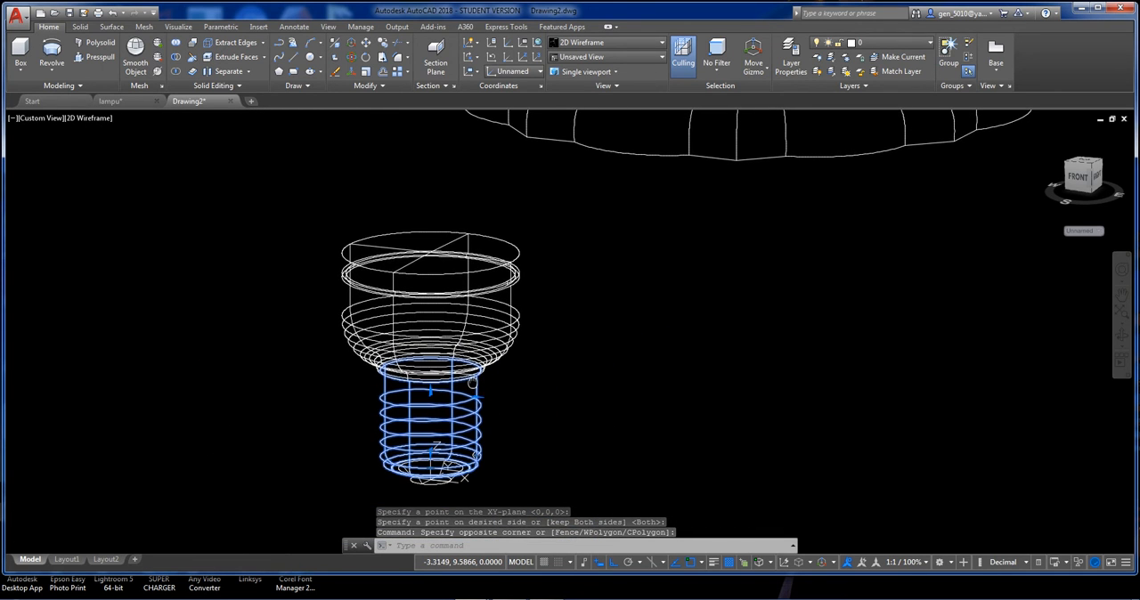
key("Escape")
middle_click_drag(452, 474, 444, 401)
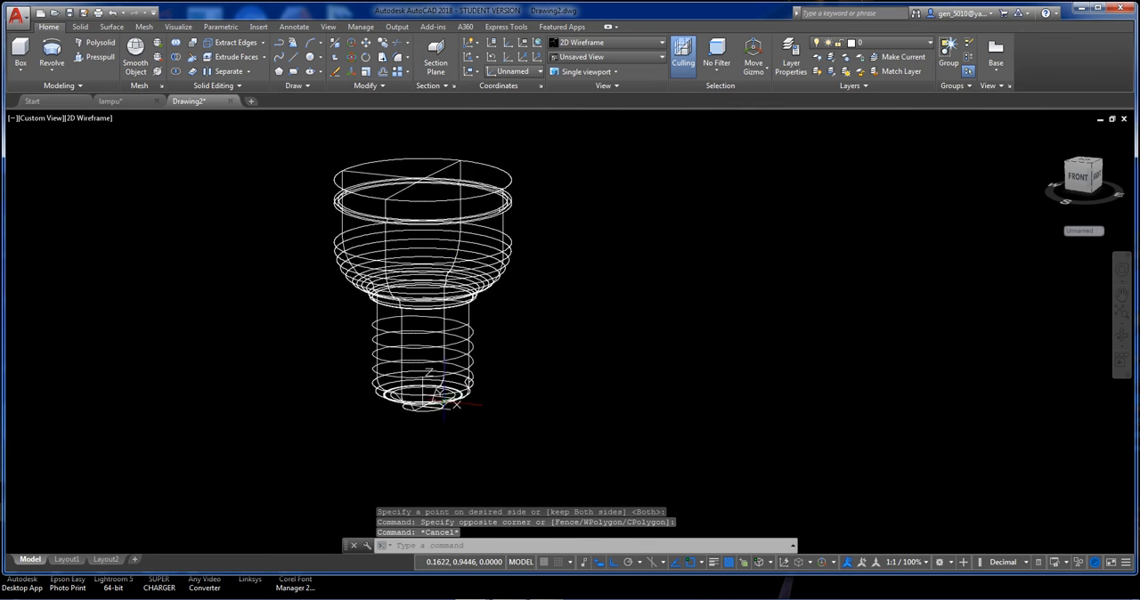
Sweep the closed curved thread profile at the neck's lower edge along the helix as a solid.
scroll(449, 401, "up", 6)
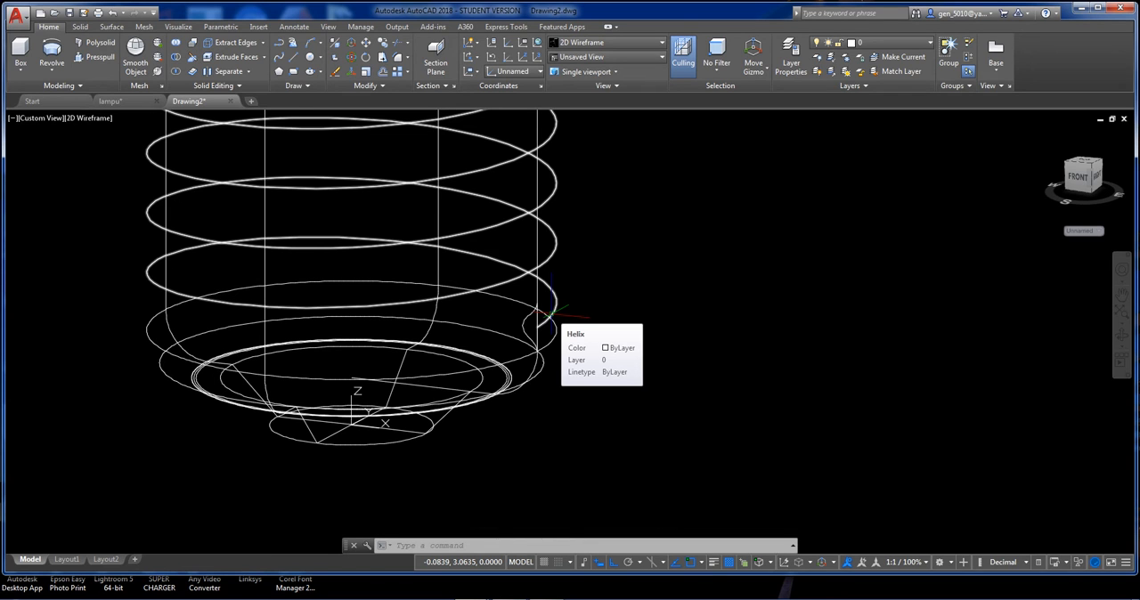
scroll(552, 315, "down", 2)
middle_click_drag(551, 314, 533, 358)
scroll(532, 359, "up", 2)
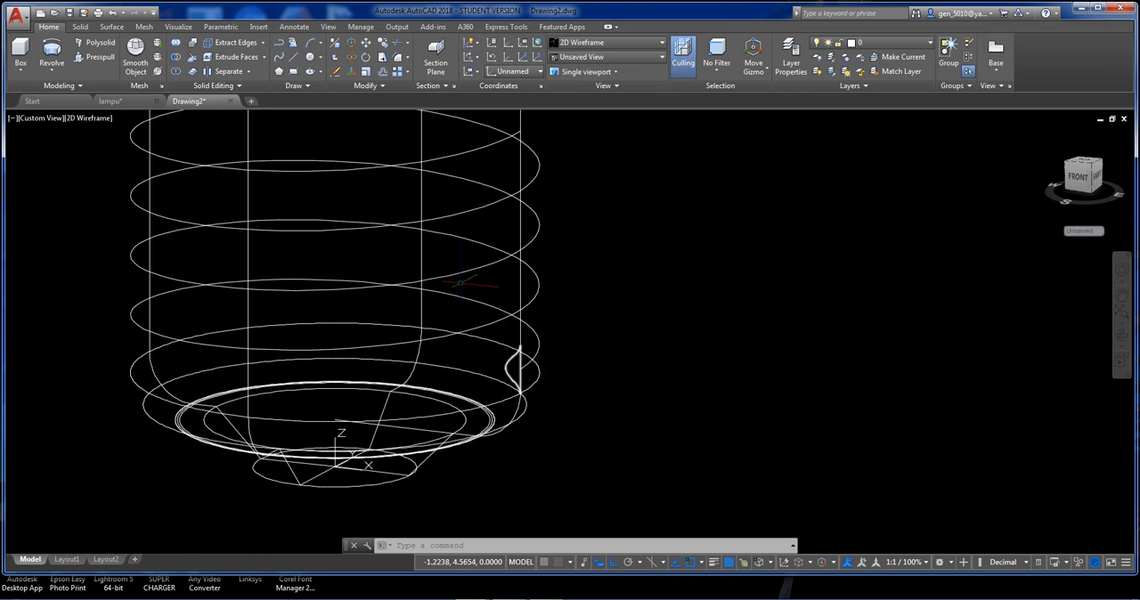
middle_click_drag(455, 352, 428, 361)
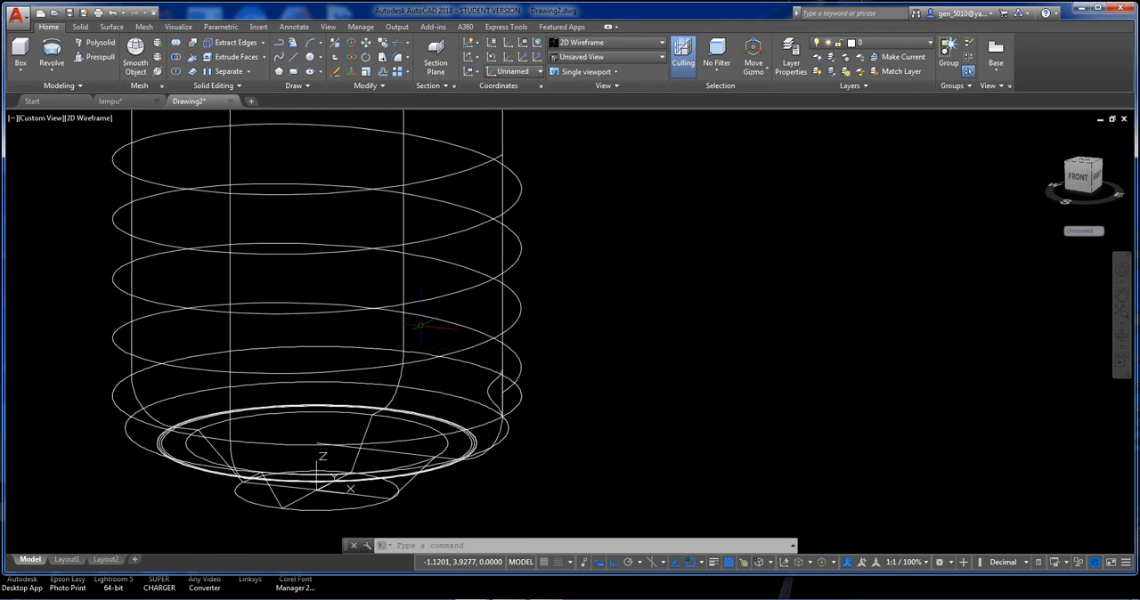
left_click(53, 70)
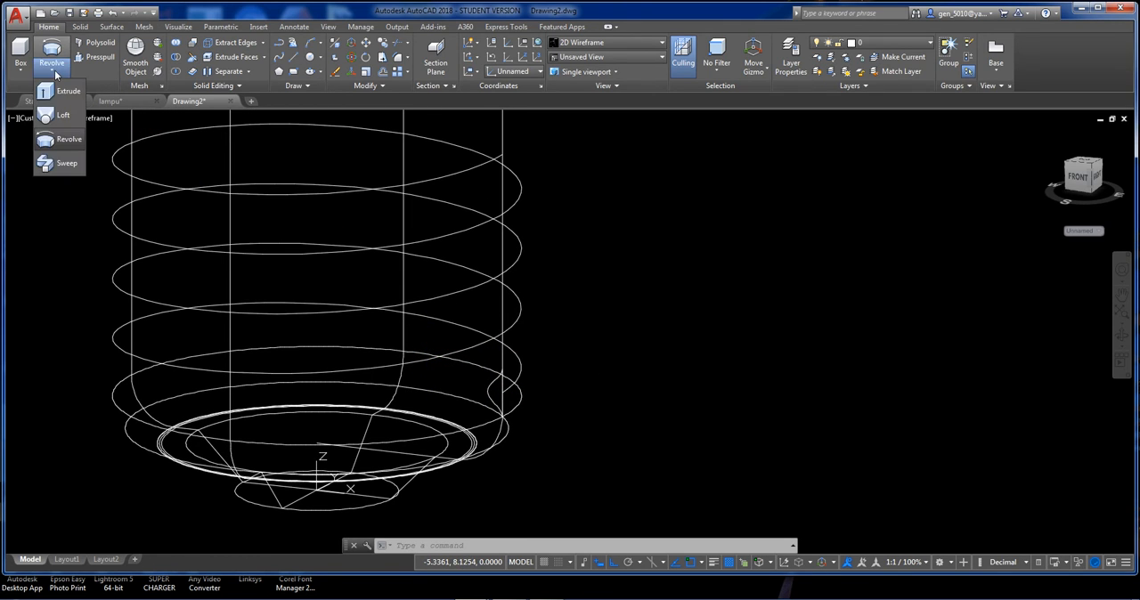
left_click(72, 165)
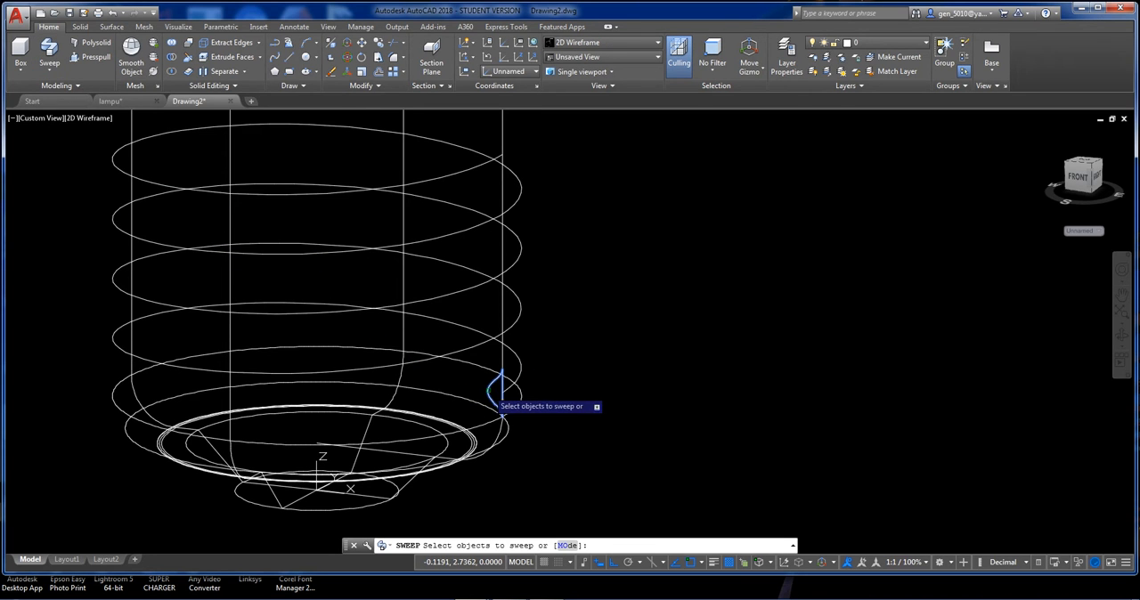
left_click(500, 401)
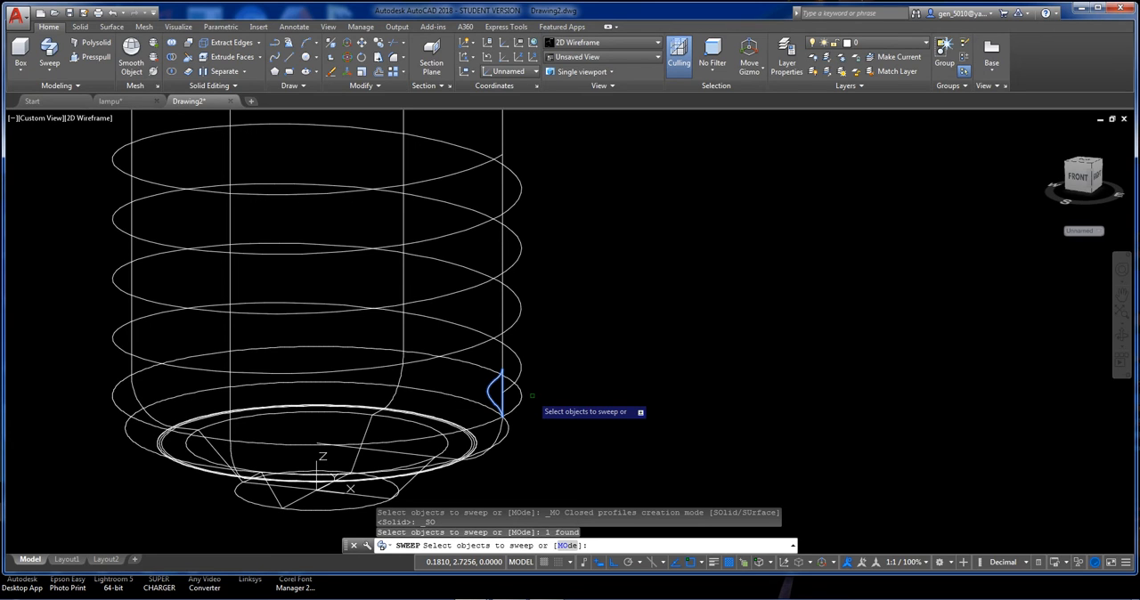
key("Return")
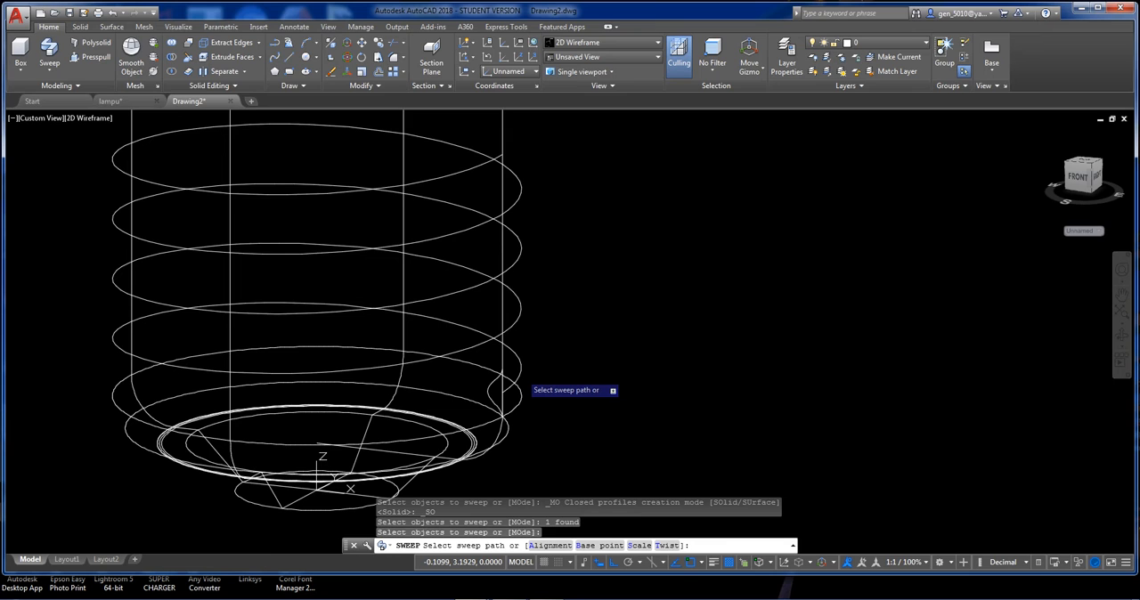
left_click(515, 381)
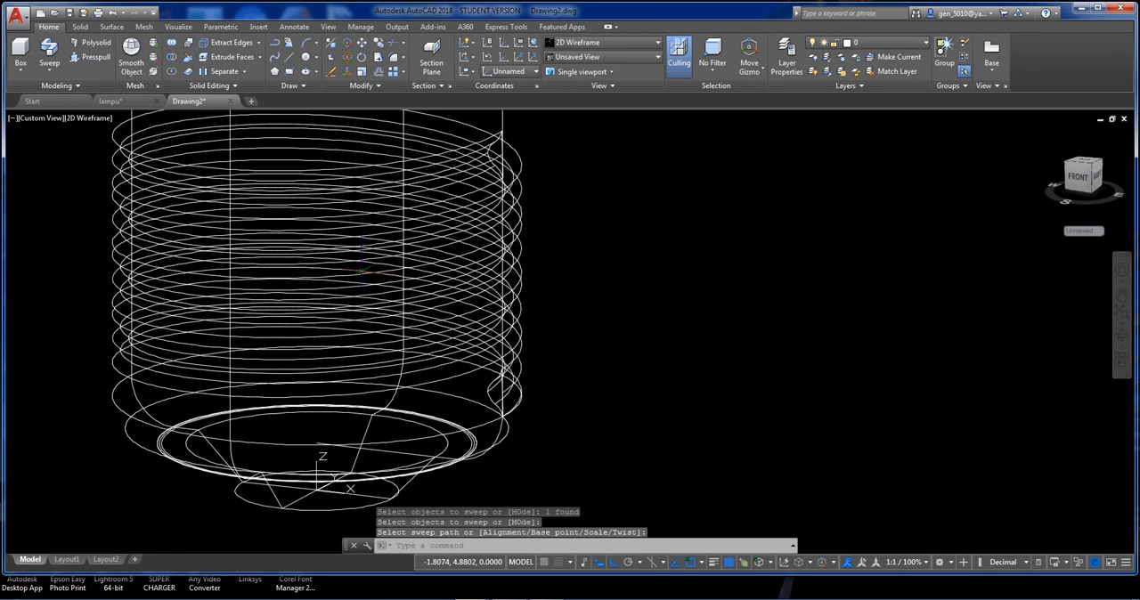
Inspect the swept thread in the Conceptual visual style by moving it sideways off the neck and undoing the move.
left_click(89, 117)
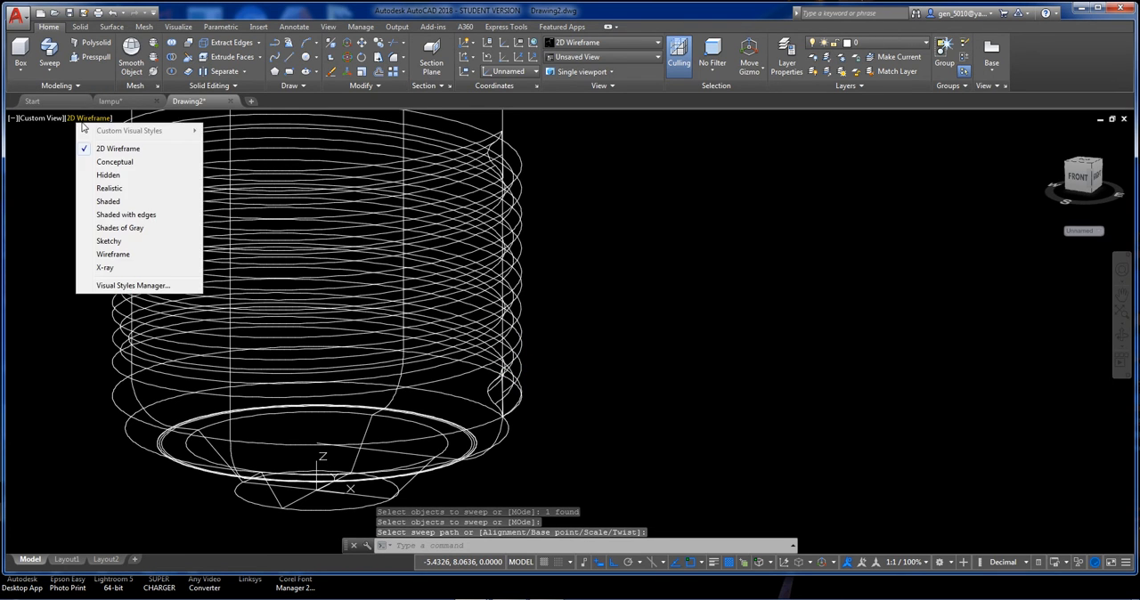
left_click(105, 162)
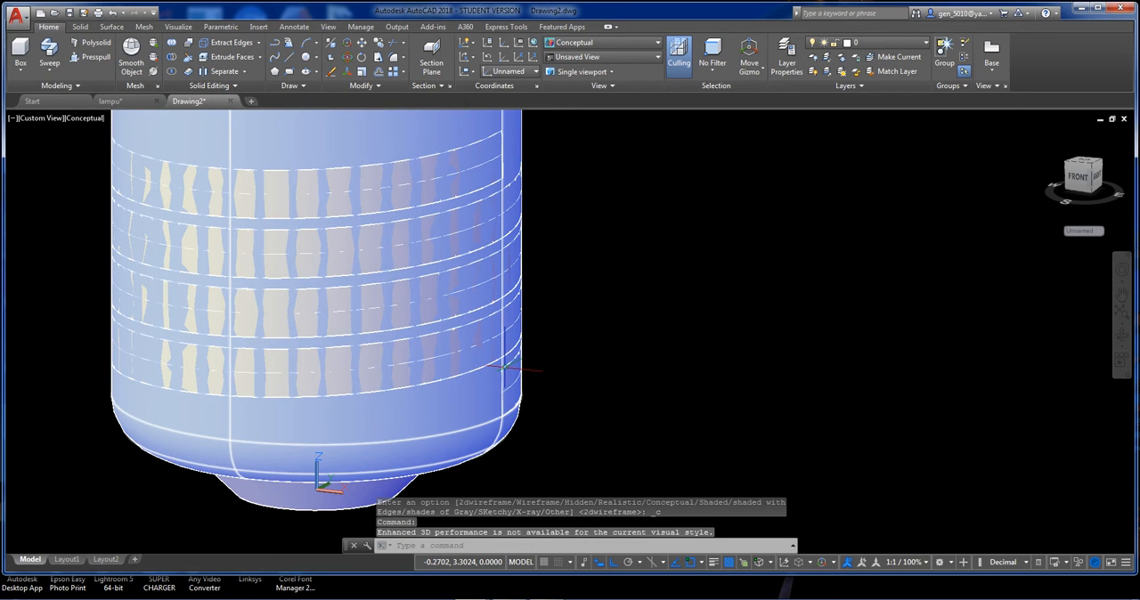
left_click(508, 363)
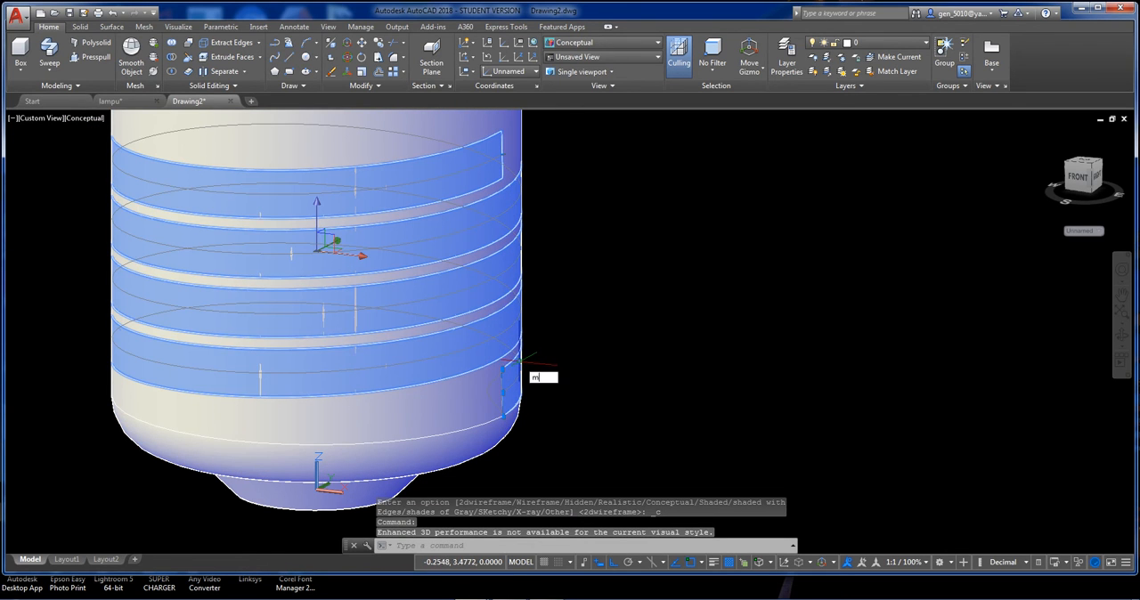
key("Return")
left_click(545, 365)
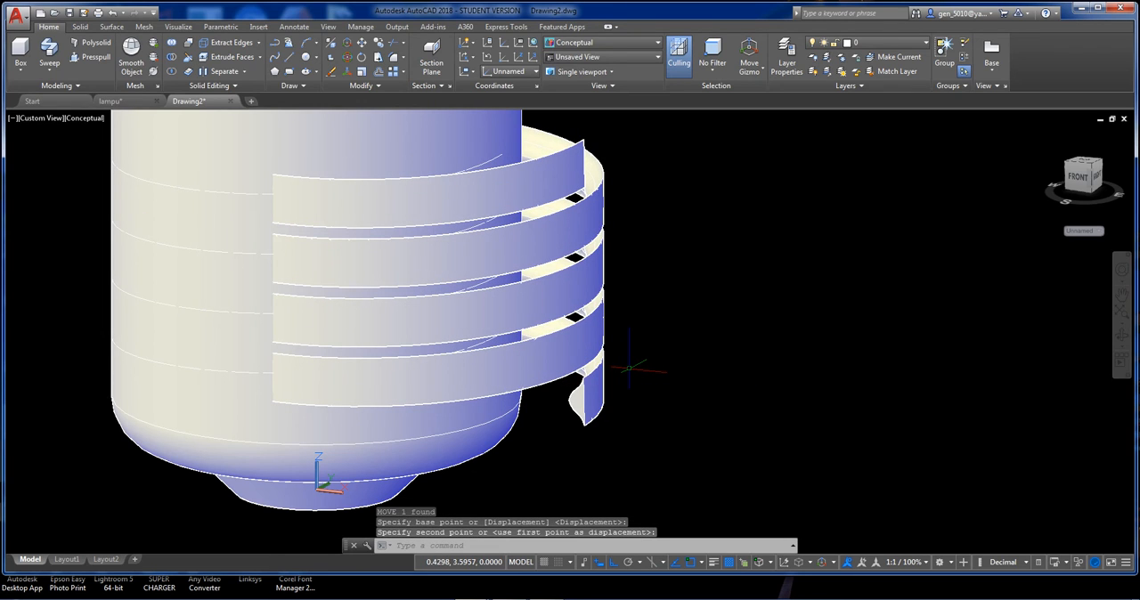
type("u")
key("Return")
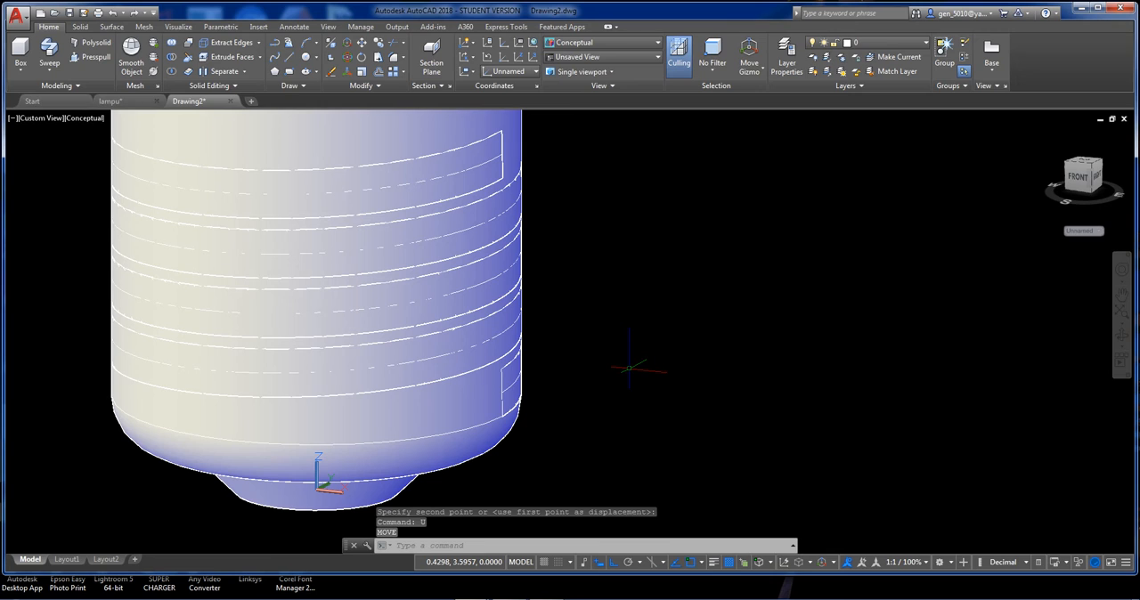
scroll(629, 367, "down", 2)
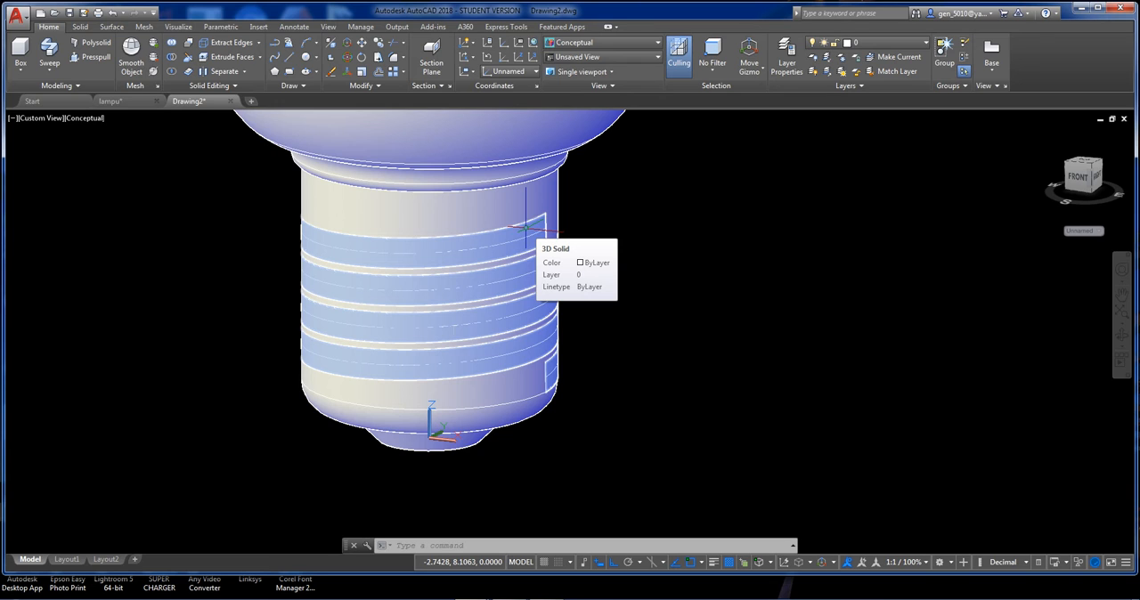
type("slice")
key("Return")
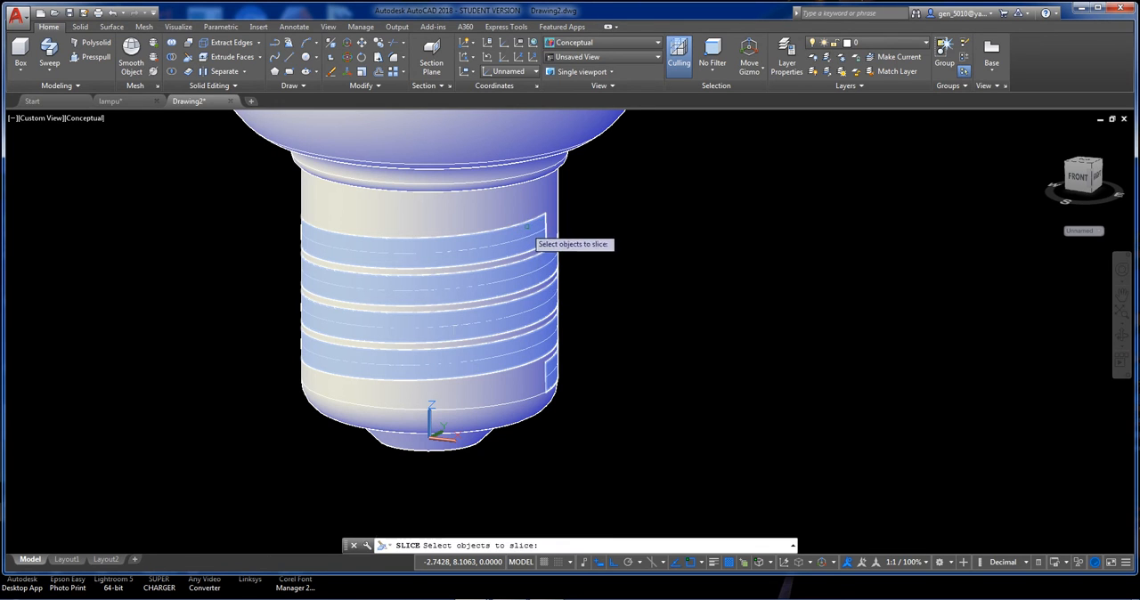
left_click(545, 231)
key("Return")
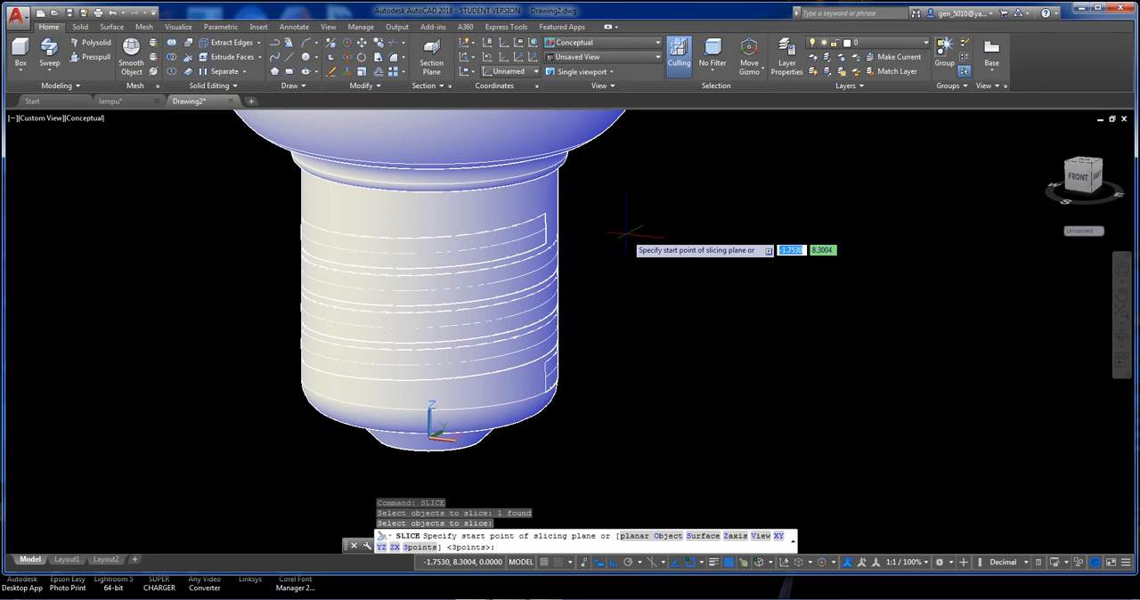
key("Return")
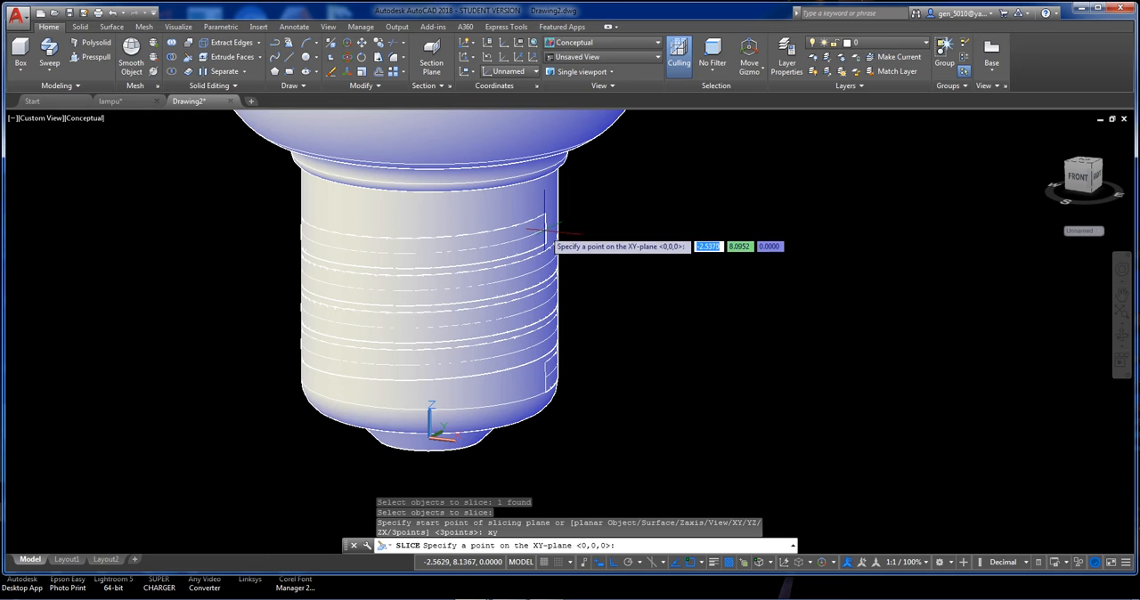
key("Escape")
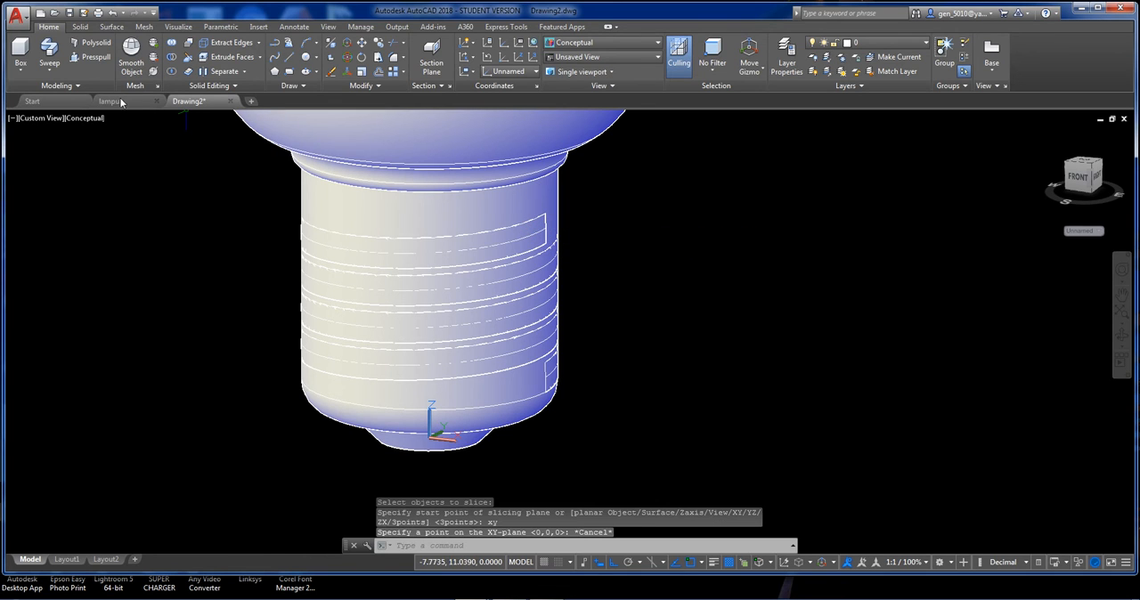
In 2D Wireframe, slice the thread solid parallel to the XY plane at the midpoint of its upper end's vertical edge, keeping both sides.
left_click(85, 118)
left_click(134, 149)
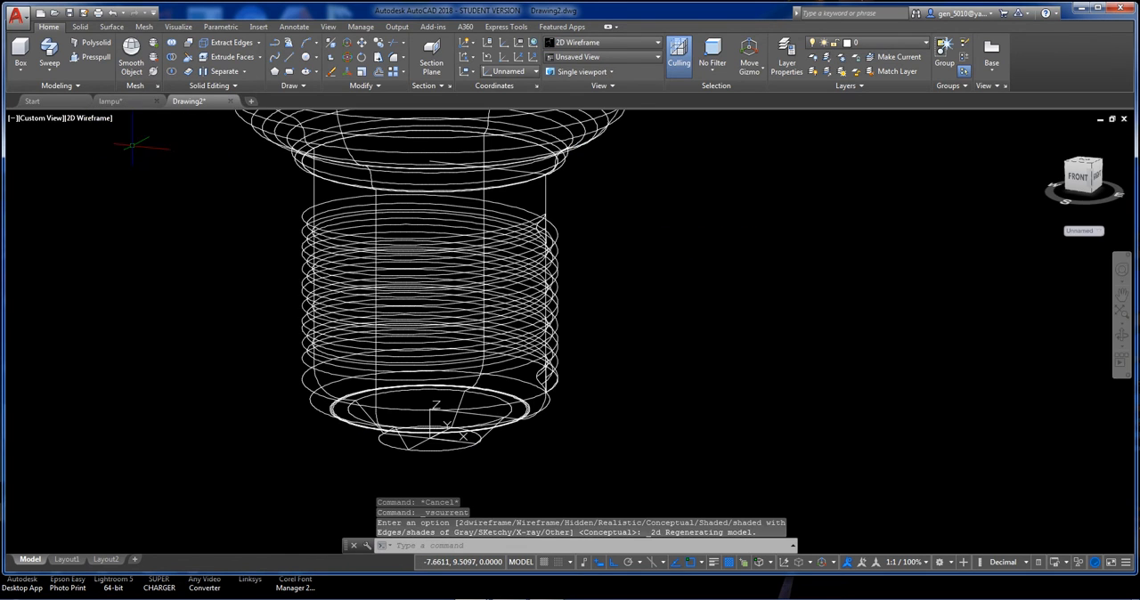
middle_click_drag(563, 248, 545, 294, "shift")
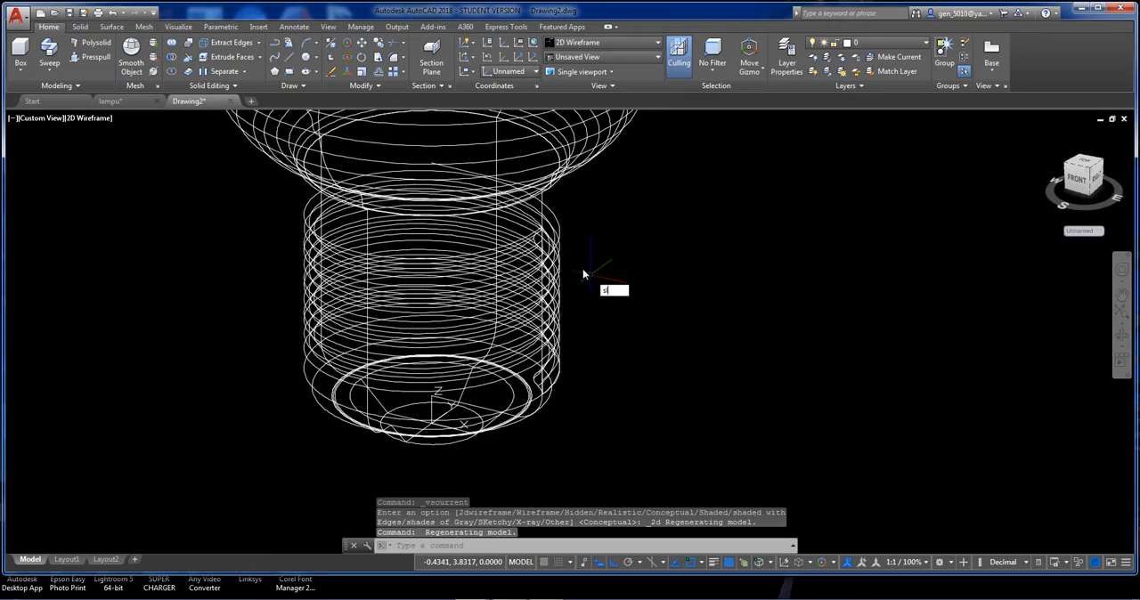
key("Return")
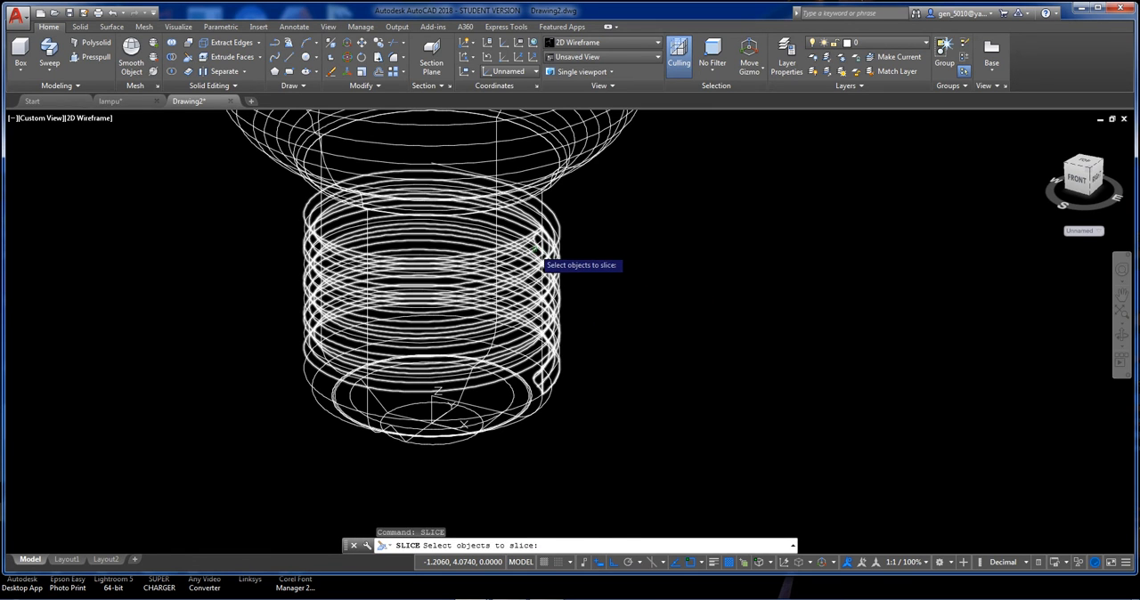
left_click(540, 253)
key("Return")
scroll(539, 242, "up", 6)
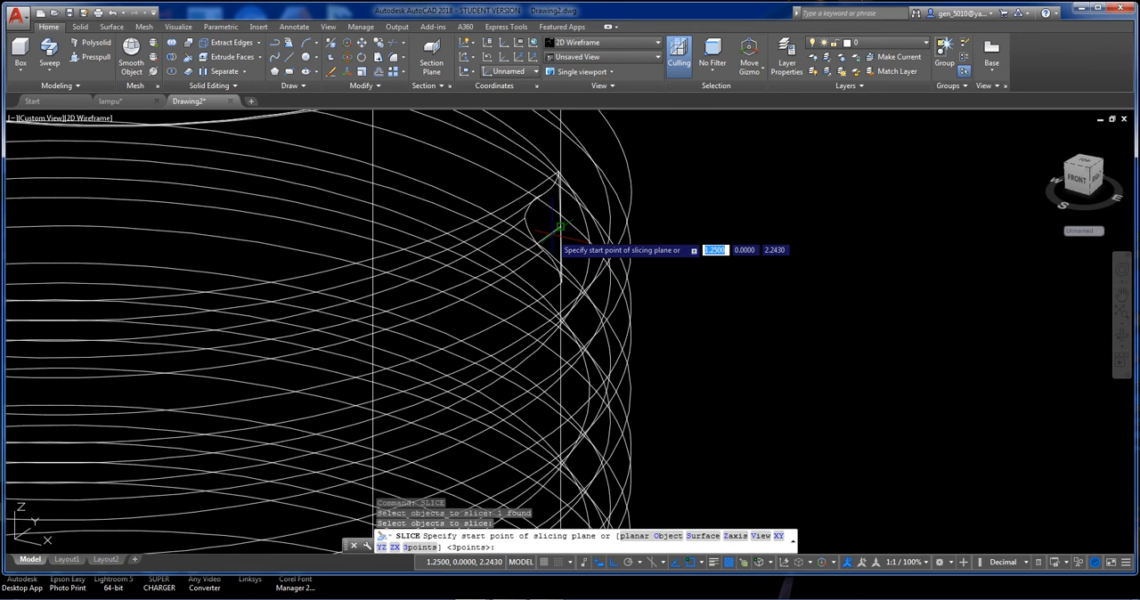
type("xy")
key("Return")
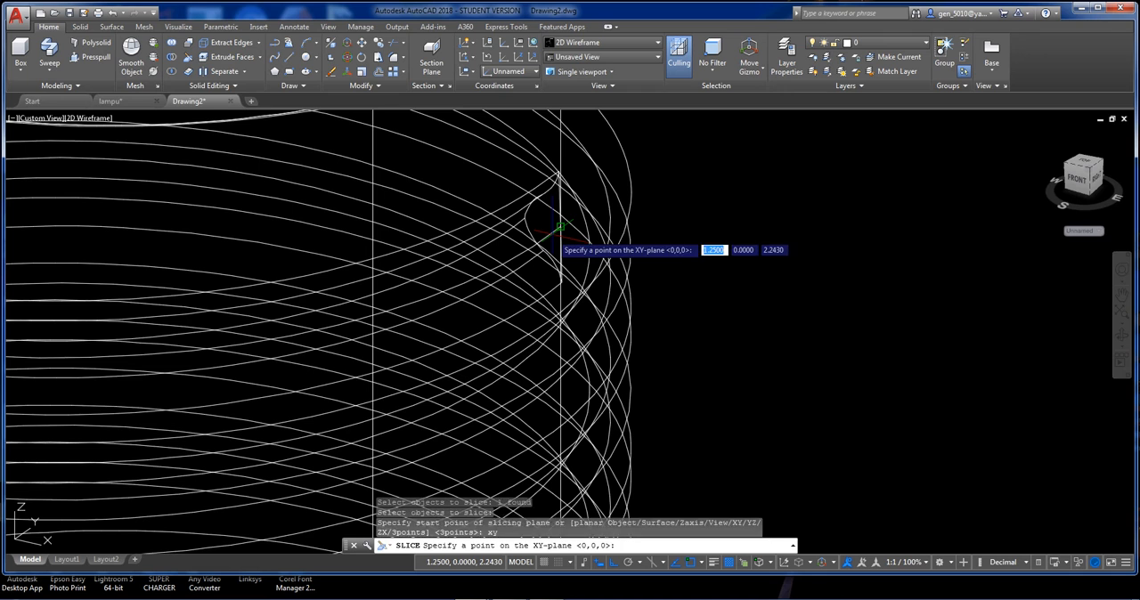
left_click(560, 227)
Delete the cut-off piece at the thread's upper end and display the model in the Conceptual visual style.
left_click(526, 195)
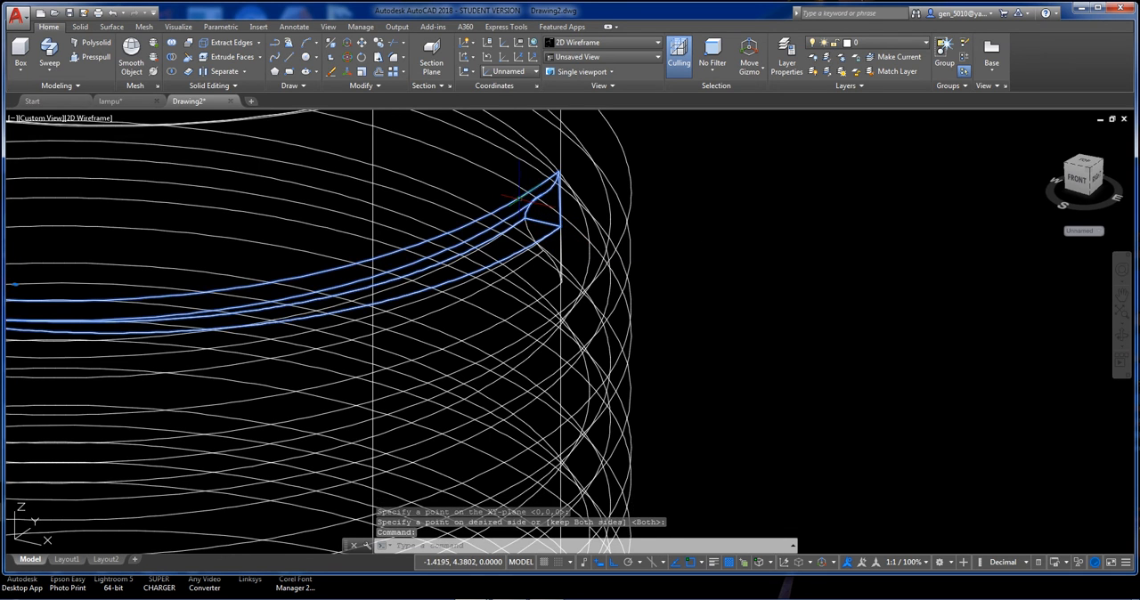
scroll(533, 204, "down", 6)
key("Delete")
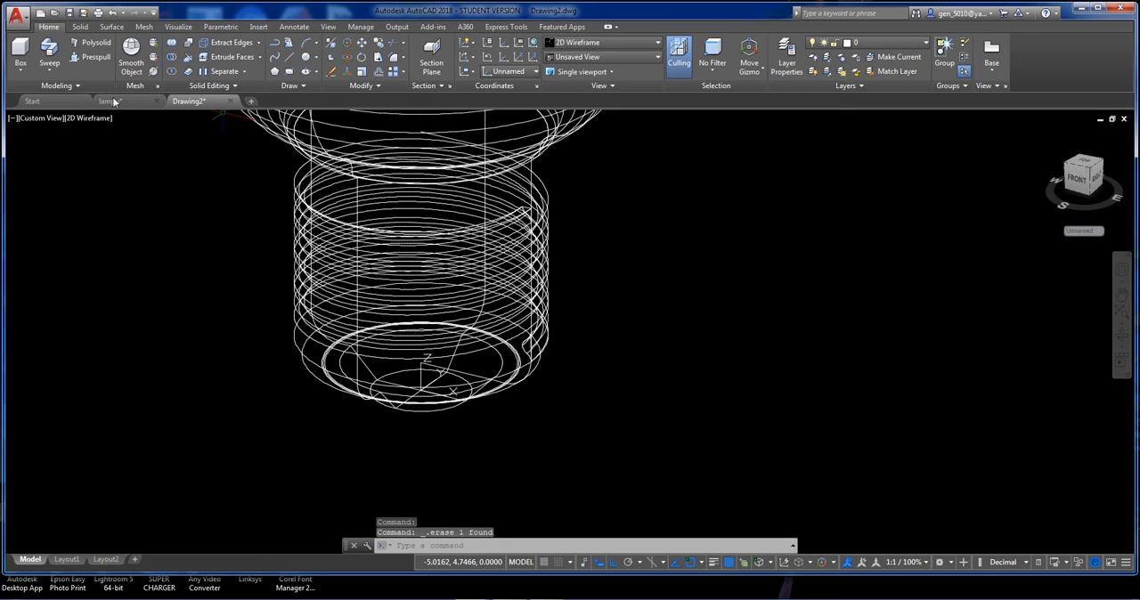
left_click(94, 119)
left_click(126, 160)
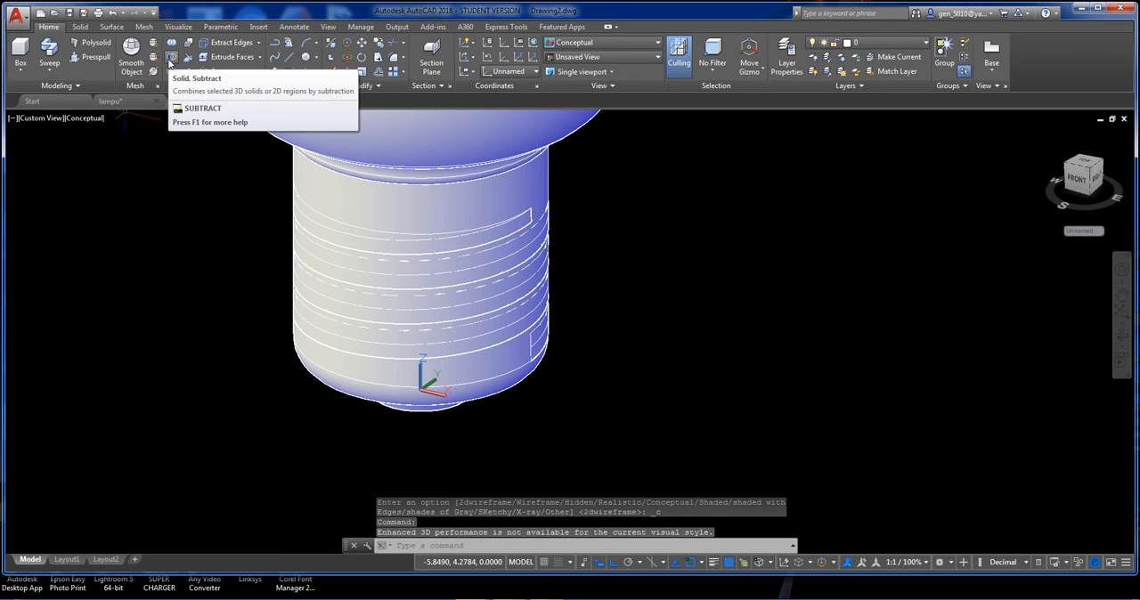
Subtract the swept thread solid from the neck of the lamp base.
left_click(173, 61)
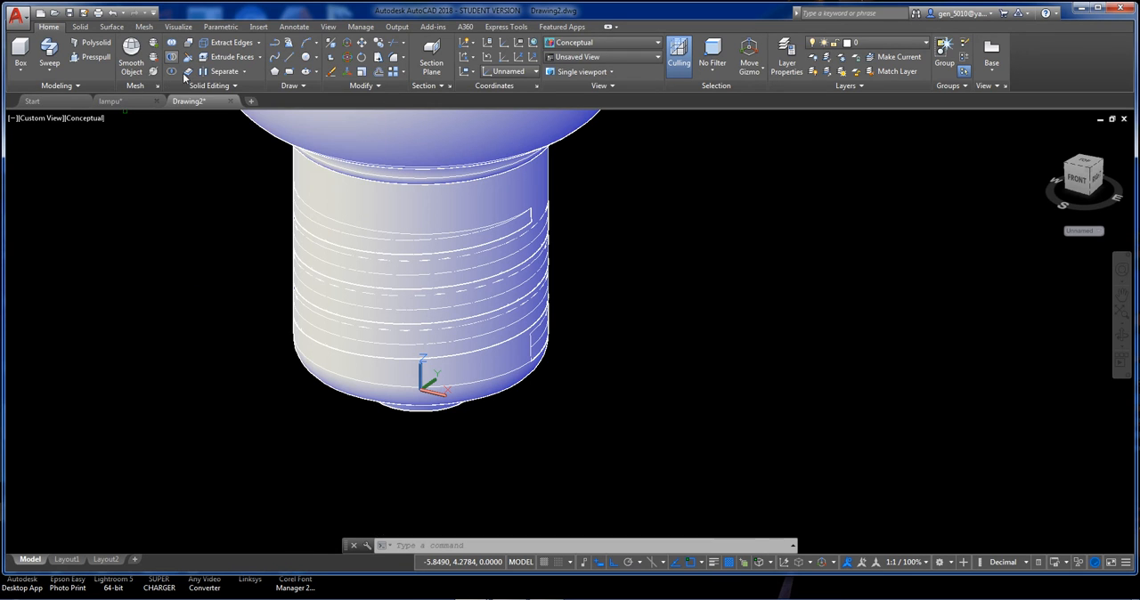
left_click(358, 203)
key("Return")
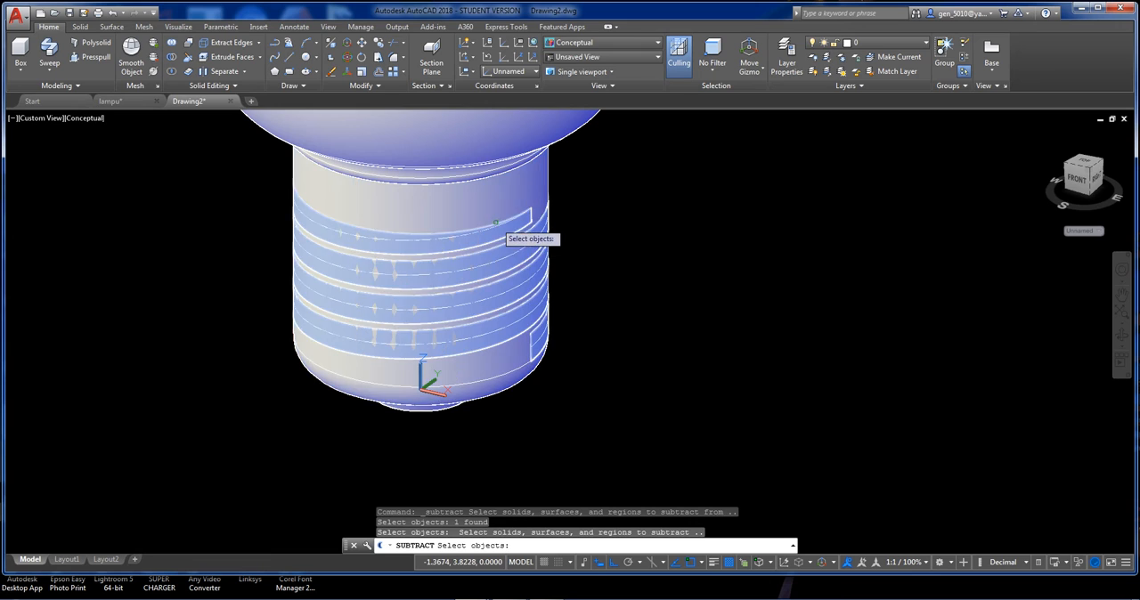
left_click(494, 222)
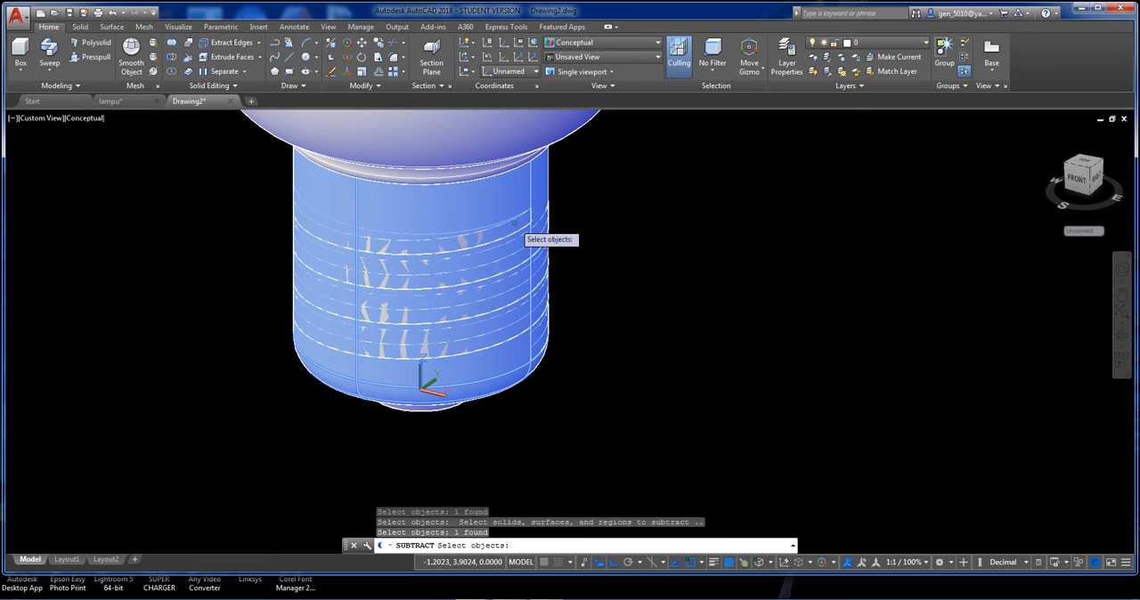
left_click(509, 220)
key("Return")
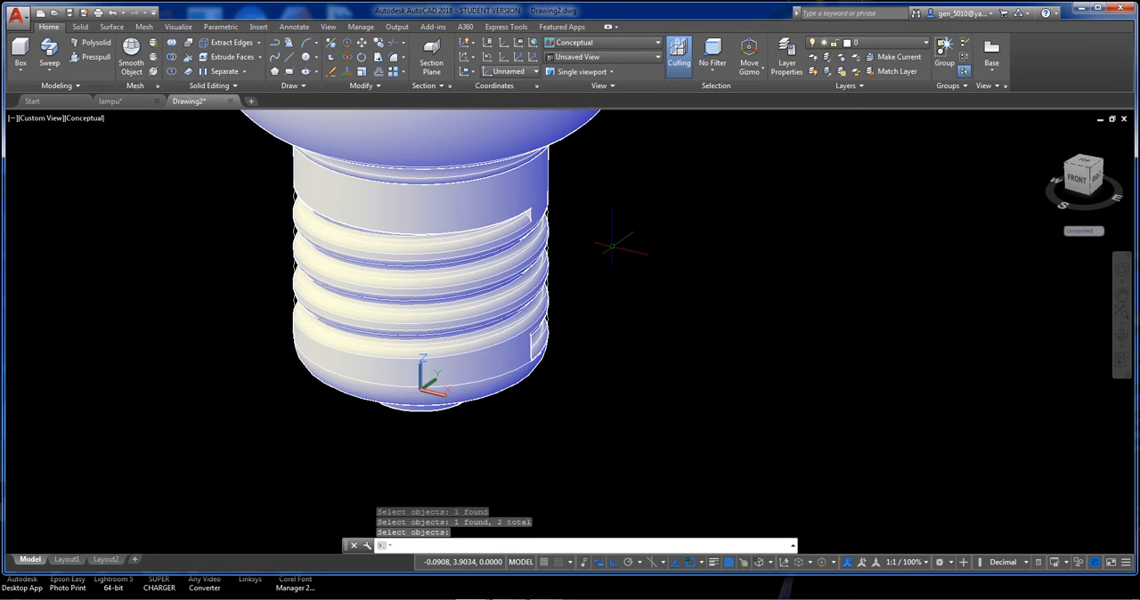
Inspect the cut thread on the neck and the whole lamp base from several angles.
mouse_move(579, 257)
middle_mouse_down("shift")
mouse_move(367, 179)
mouse_move(333, 188)
mouse_move(295, 229)
mouse_move(277, 216)
mouse_move(591, 244)
mouse_move(570, 249)
middle_mouse_up("shift")
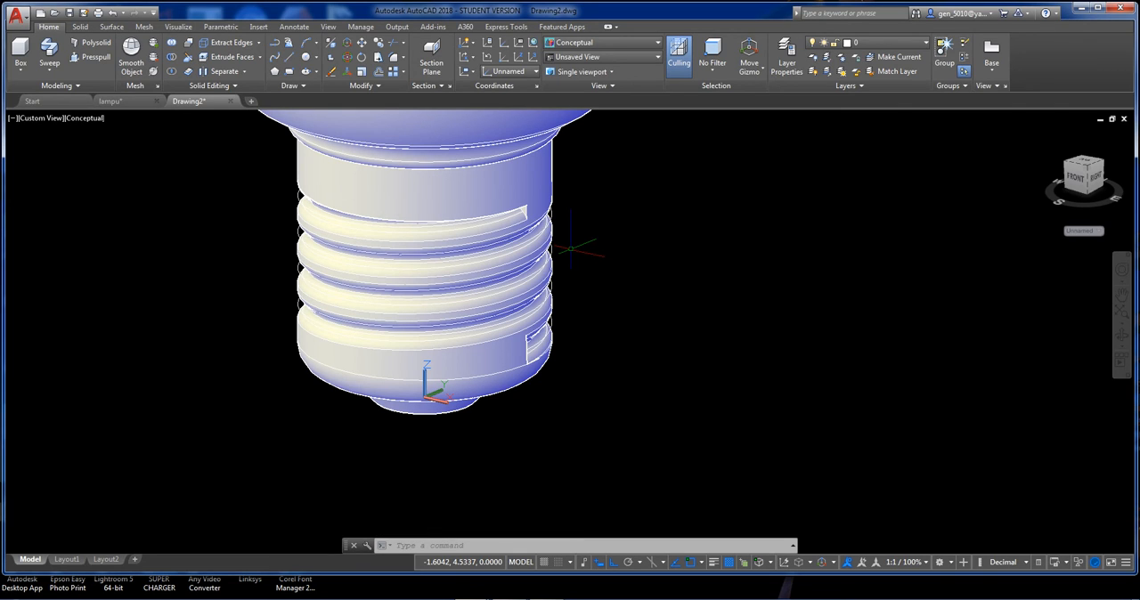
key("Escape")
middle_click_drag(519, 260, 537, 374)
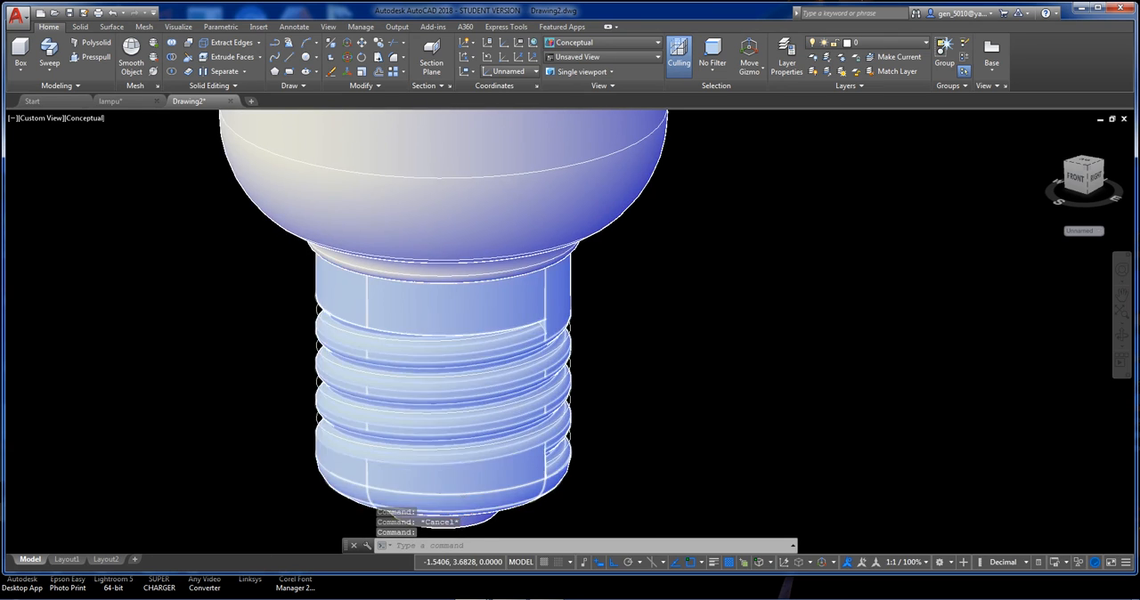
scroll(547, 388, "down", 2)
middle_click_drag(598, 344, 592, 396)
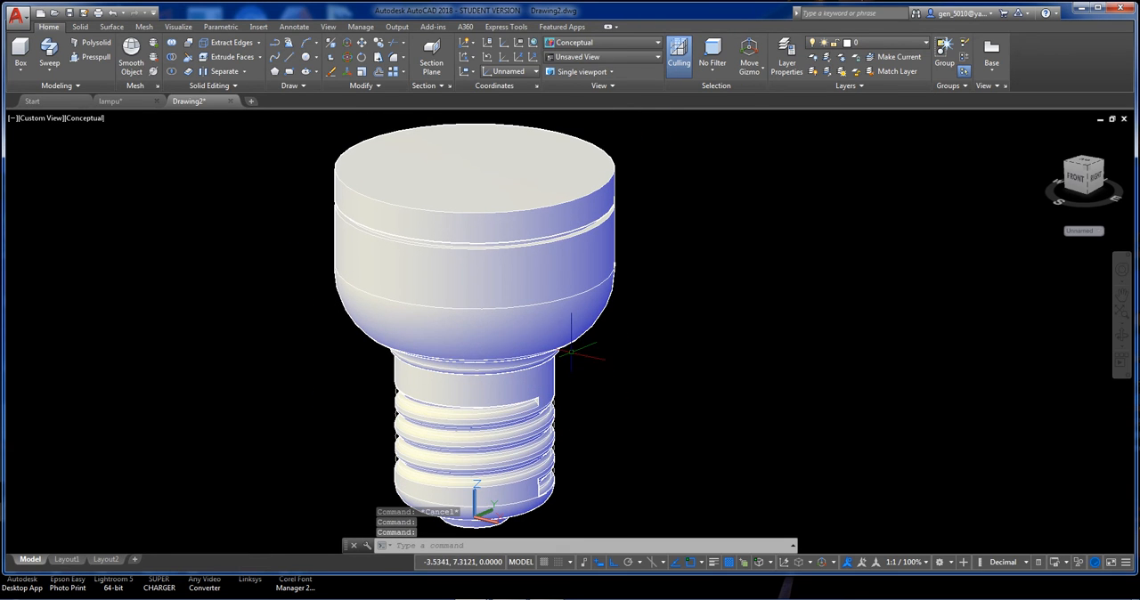
middle_click_drag(647, 334, 624, 419)
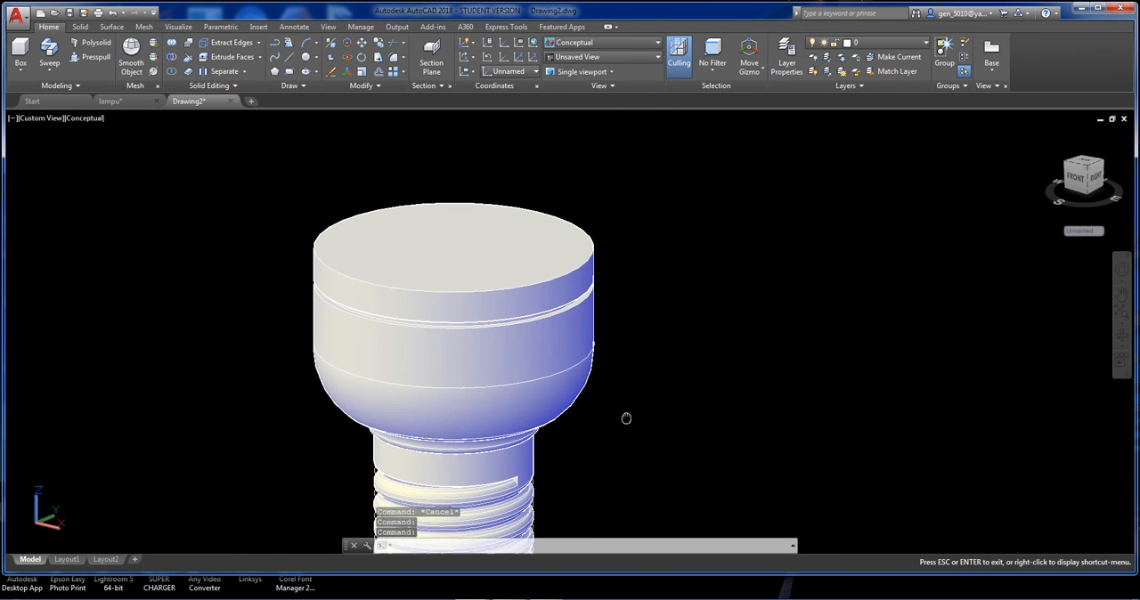
middle_click_drag(637, 364, 613, 359, "shift")
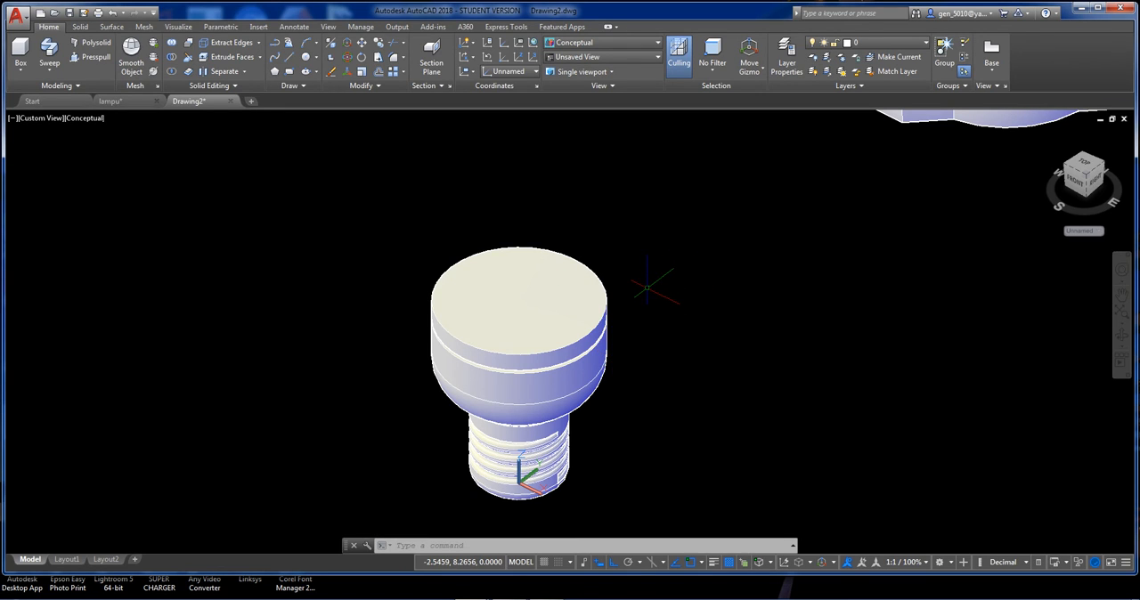
In the 2D Wireframe visual style, draw a circle of radius 0.5 at the centre of the base's top face.
left_click(84, 115)
left_click(103, 150)
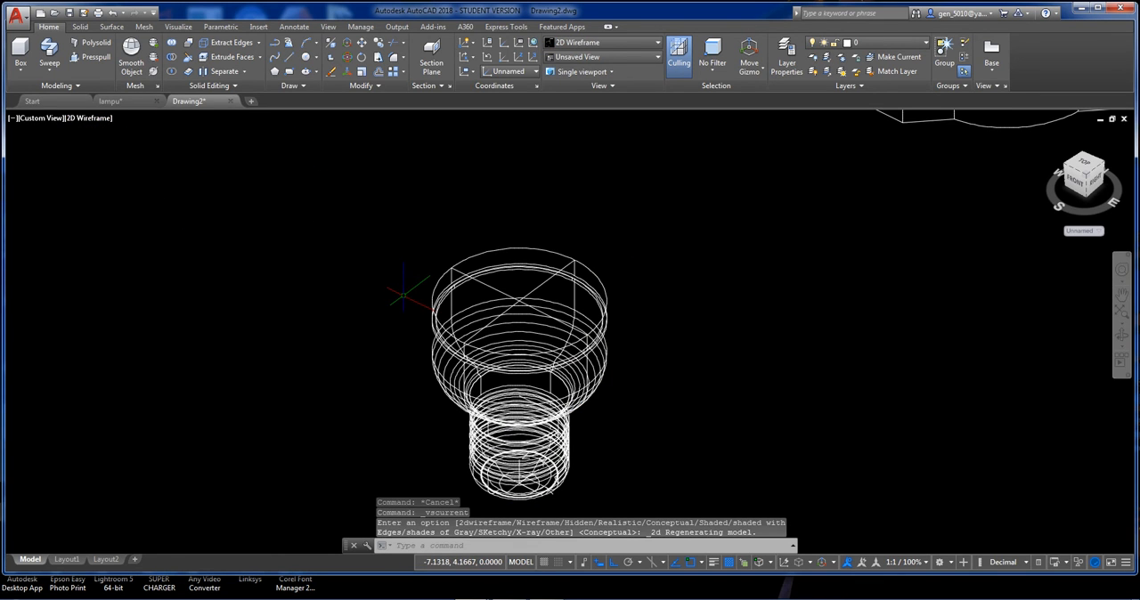
type("c")
key("Return")
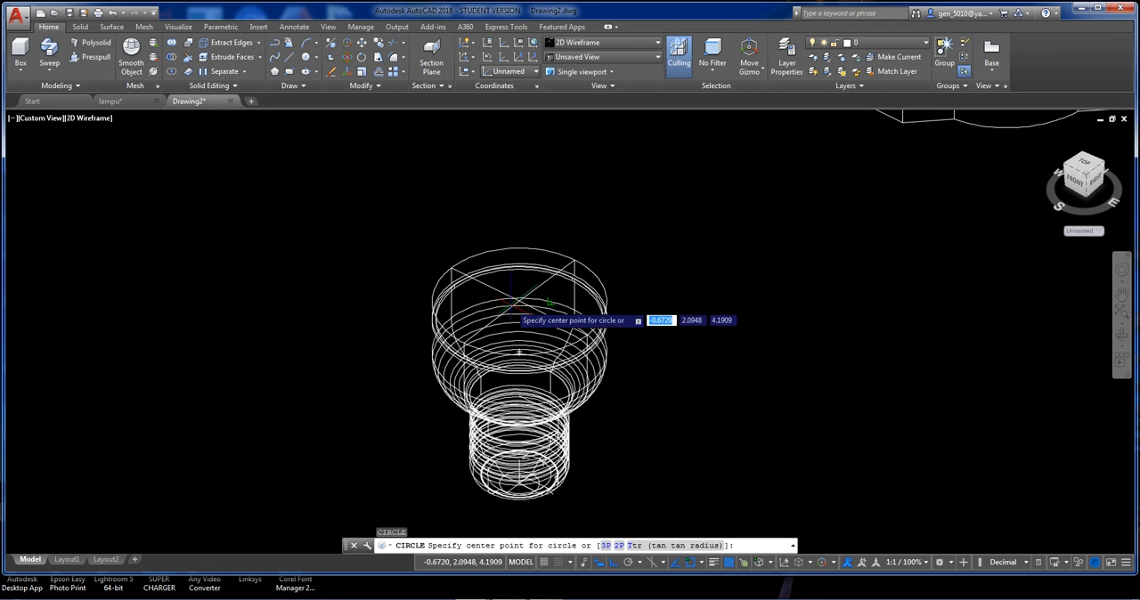
middle_click_drag(588, 335, 495, 281, "shift")
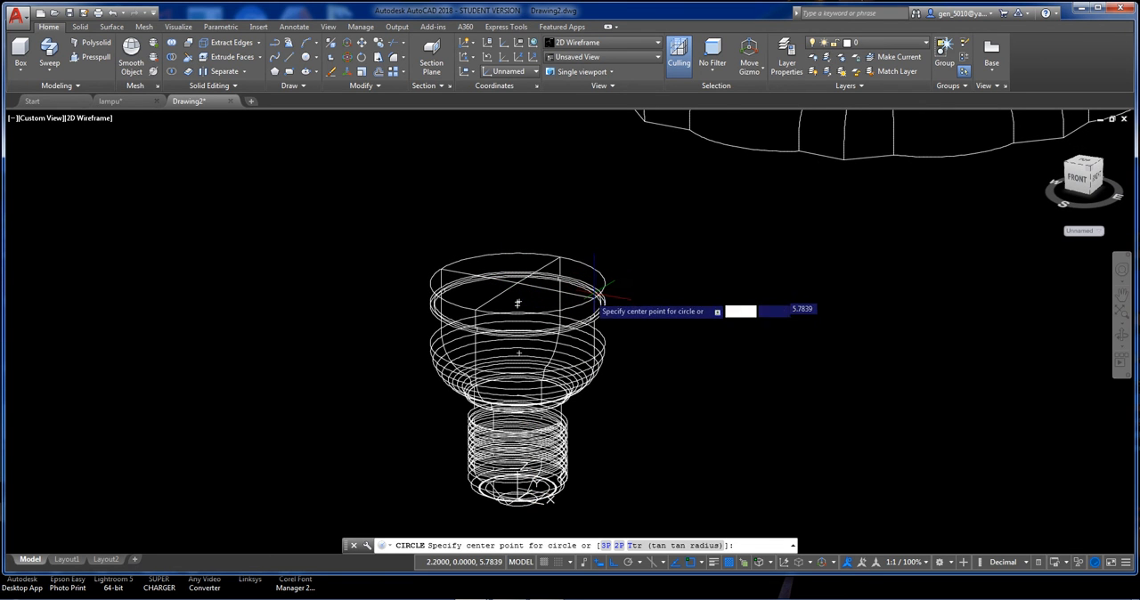
left_click(518, 302)
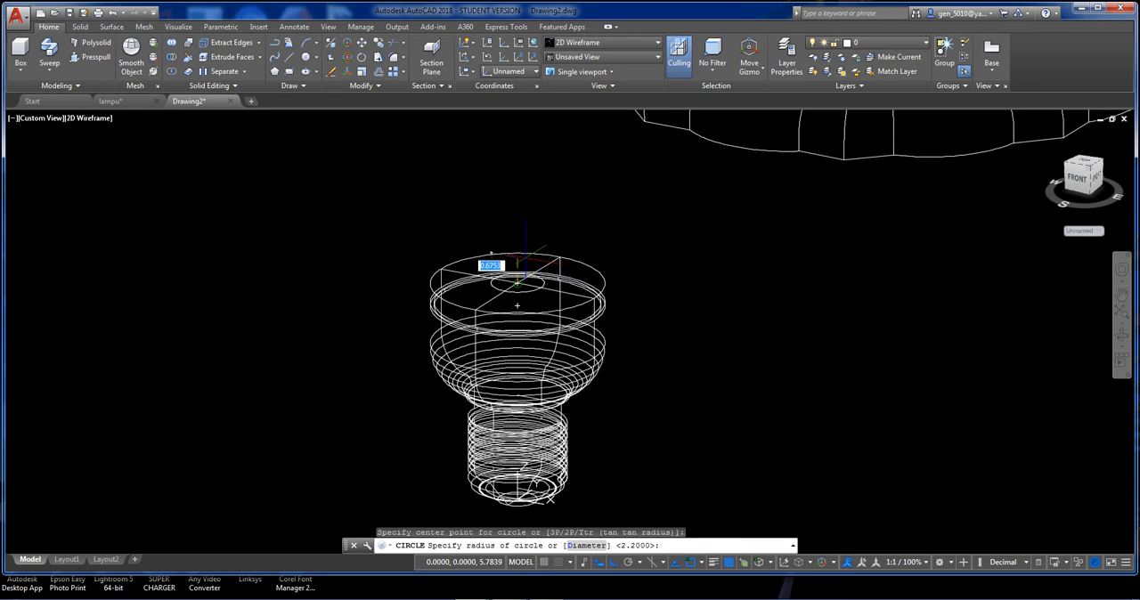
type(".5")
key("Return")
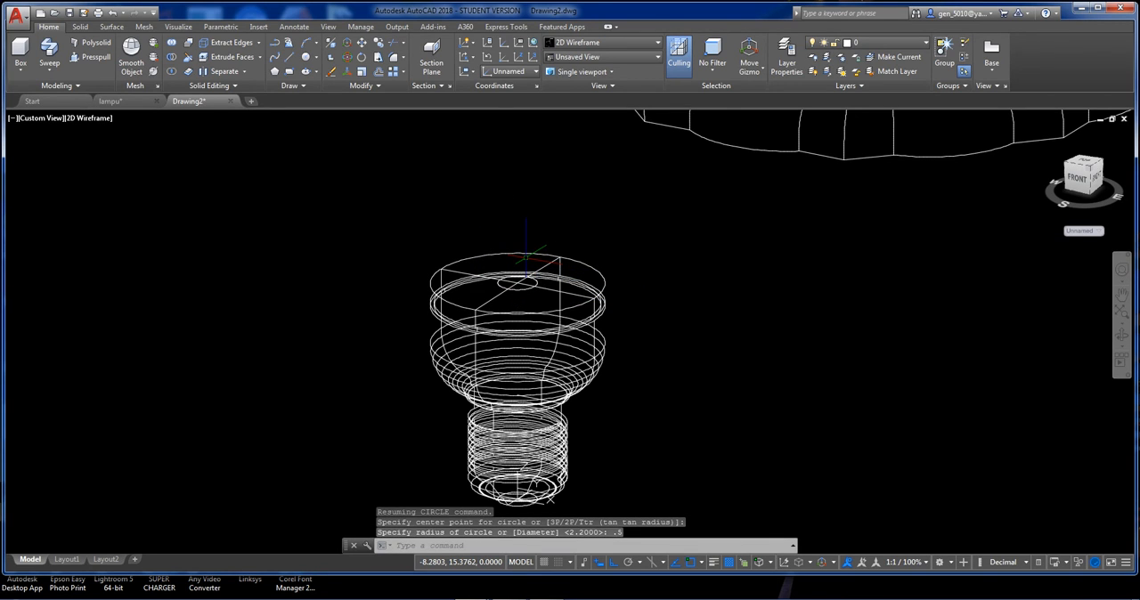
Move the small circle 1.2 units along the positive Y axis, off the centre of the top face.
type("m")
key("Return")
left_click(517, 290)
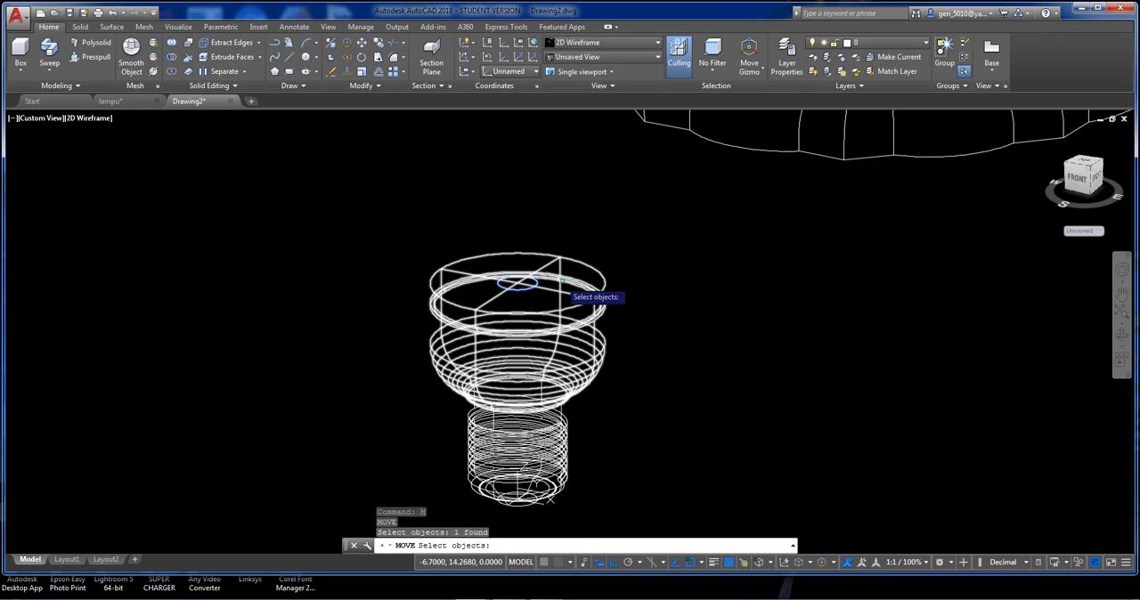
key("Return")
left_click(594, 297)
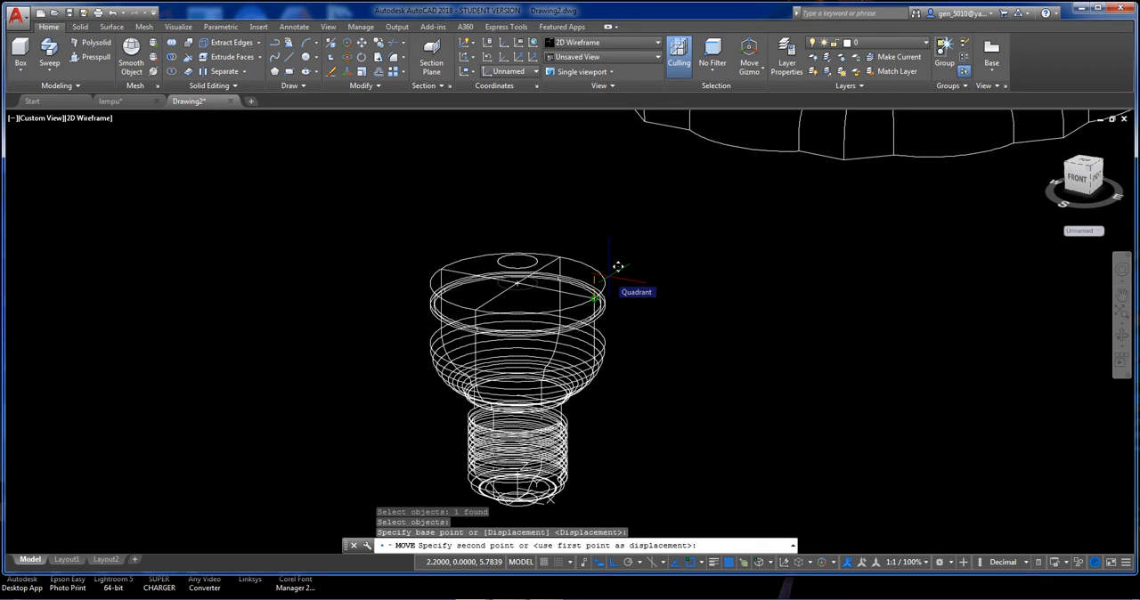
type("1.2")
key("Return")
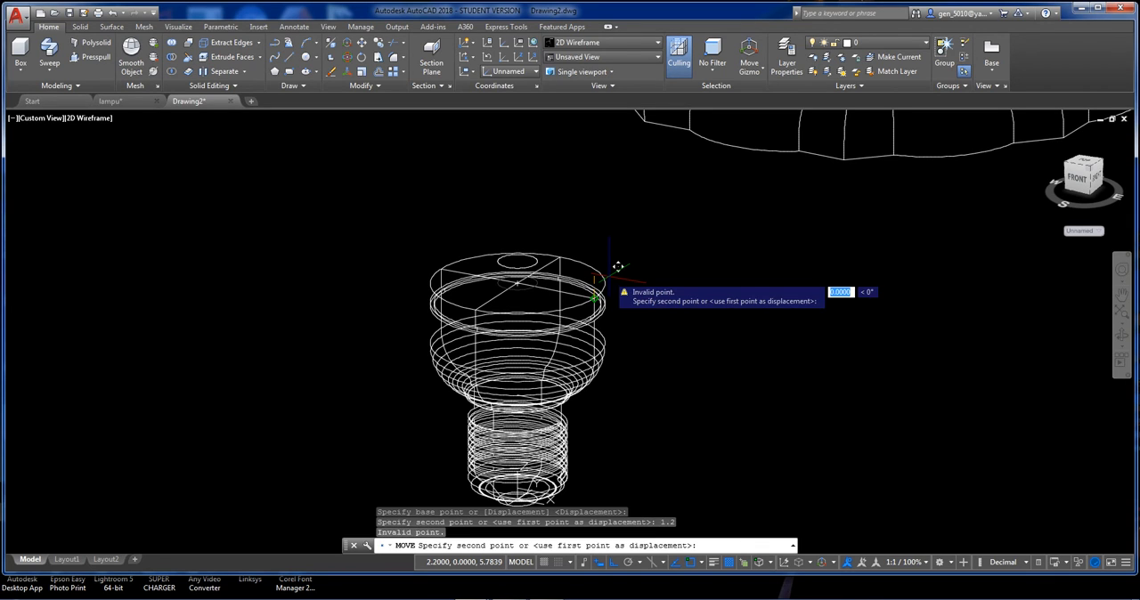
type("1.2")
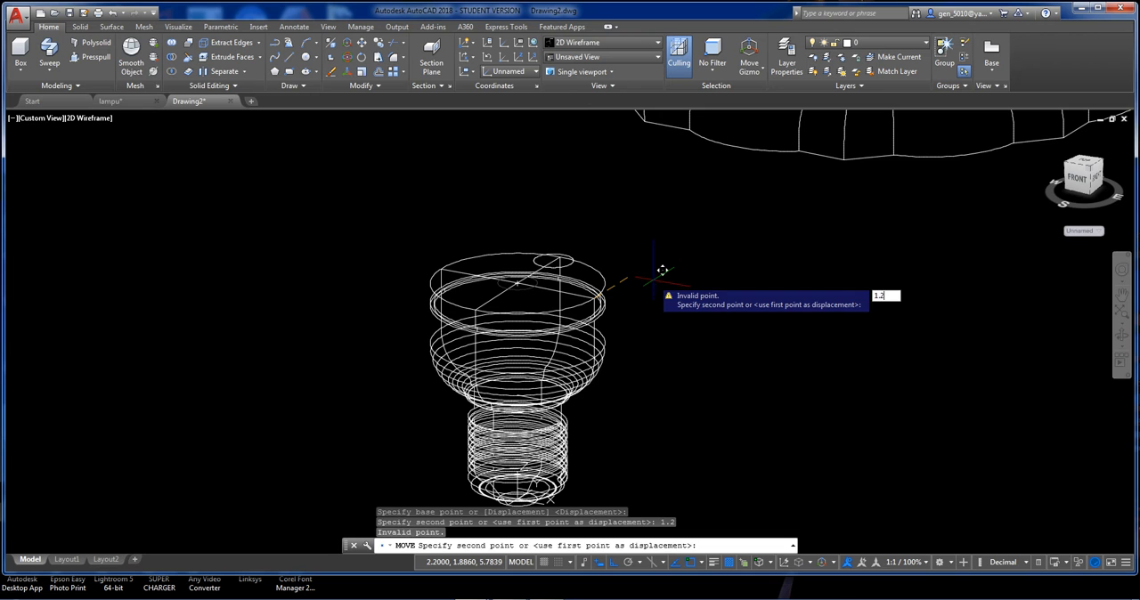
key("Return")
Start a helix at the centre of the base's top face with base and top radii of 1.8.
middle_click_drag(629, 287, 591, 187, "shift")
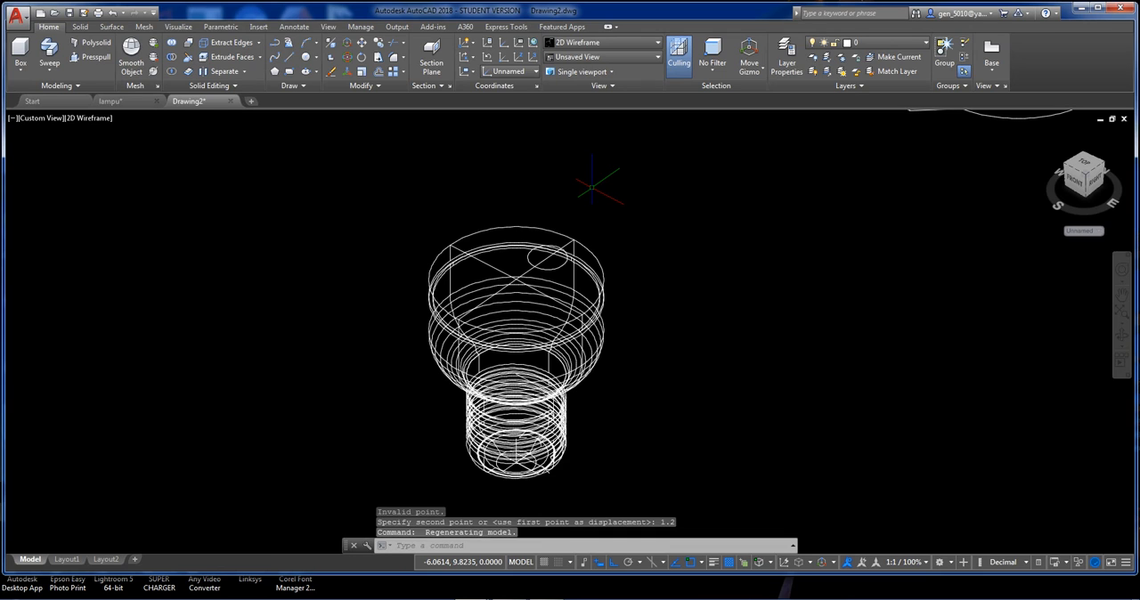
left_click(307, 88)
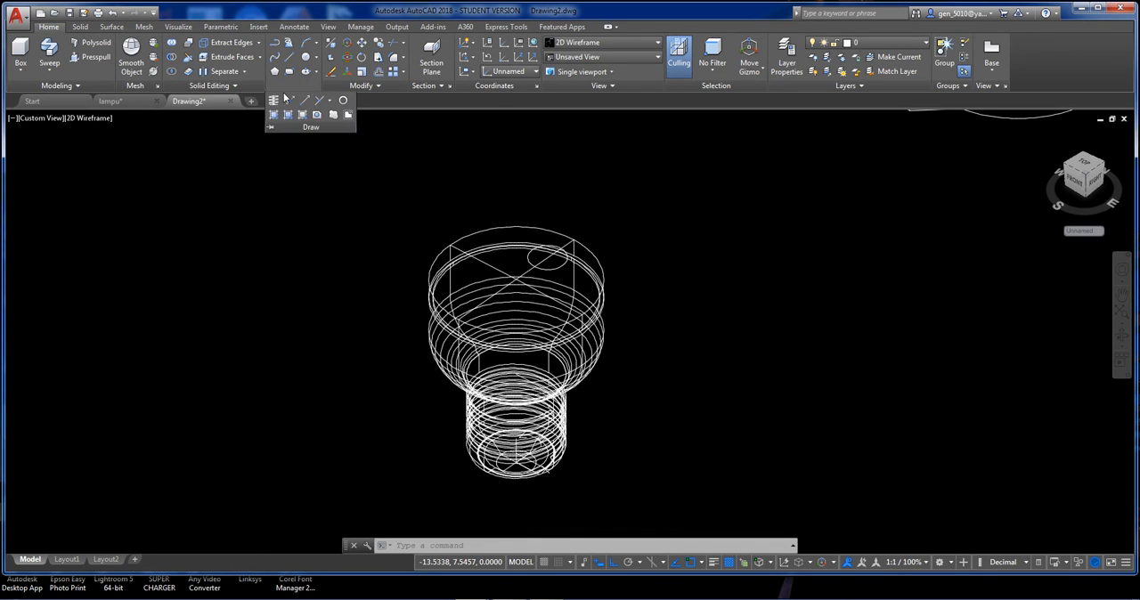
left_click(275, 100)
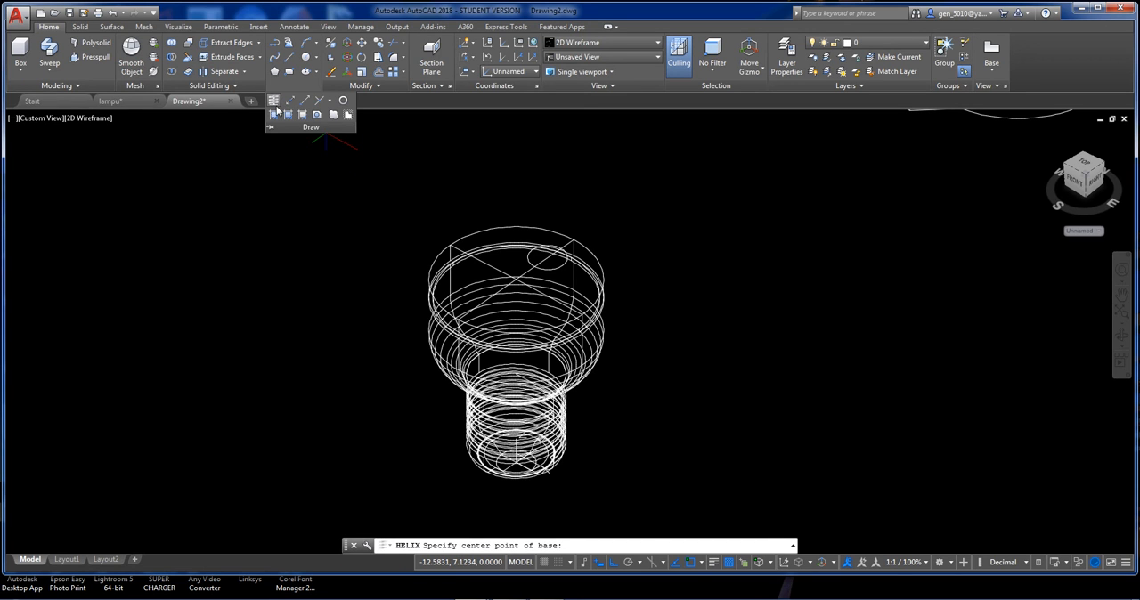
left_click(516, 279)
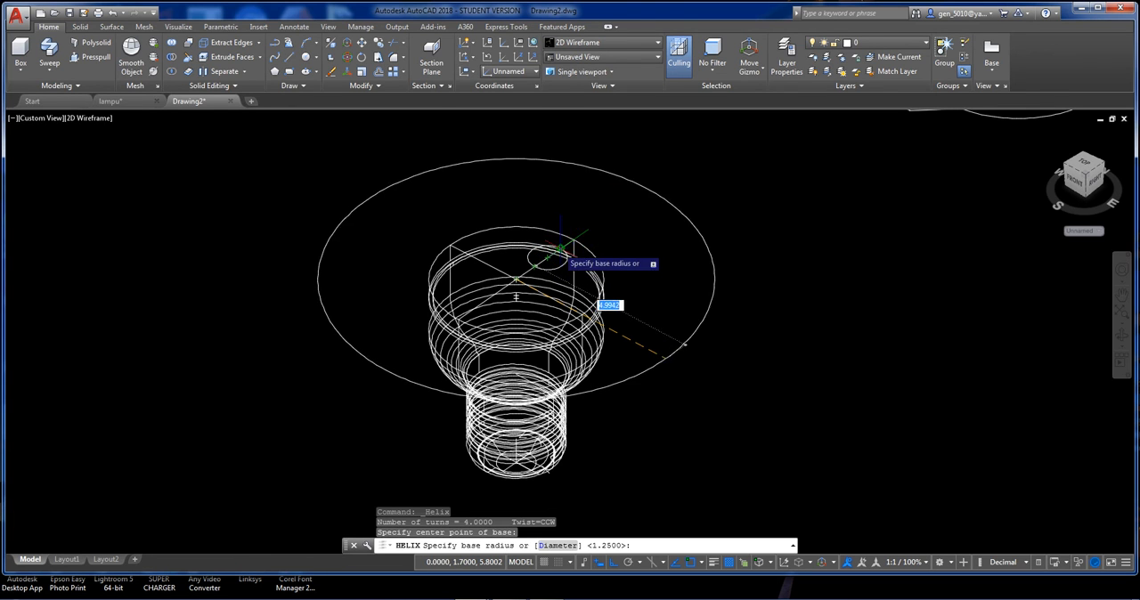
scroll(561, 247, "up", 2)
type("1")
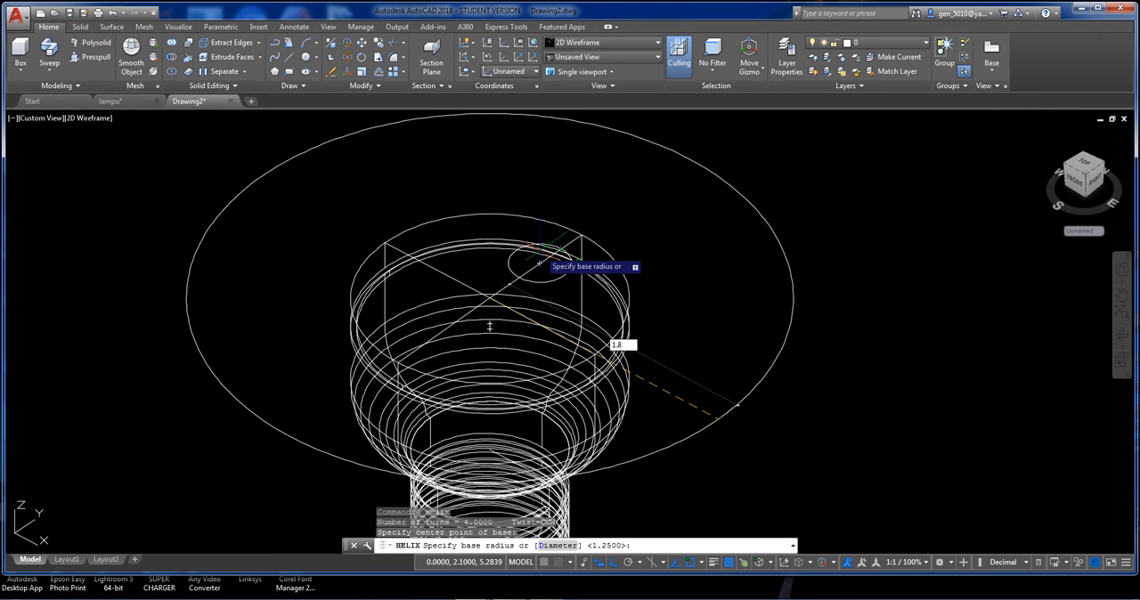
type(".8")
key("Return")
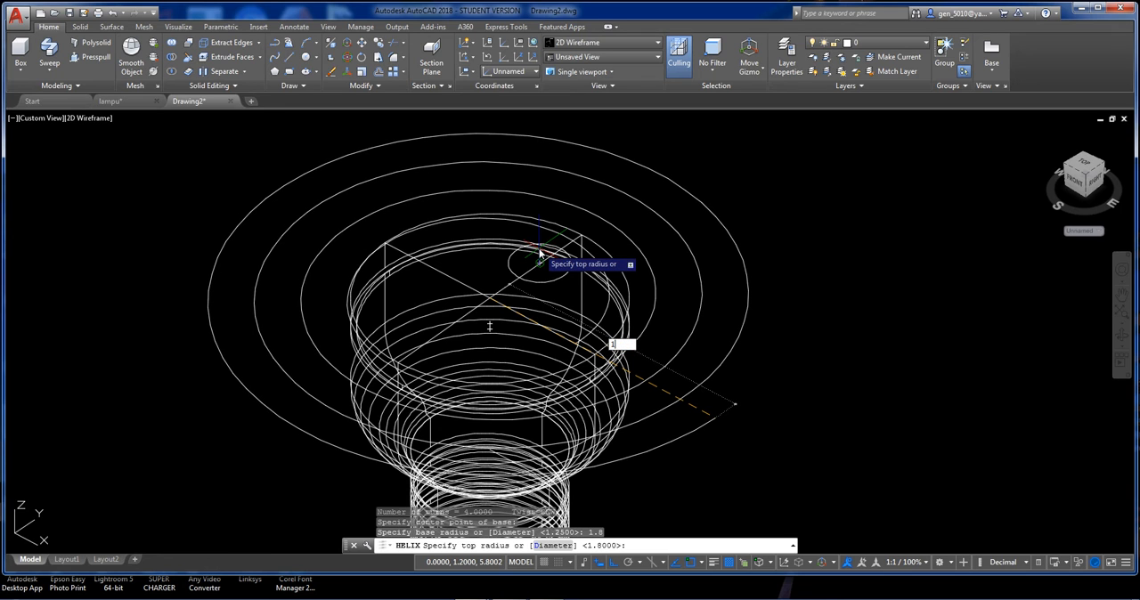
type("1.8")
key("Return")
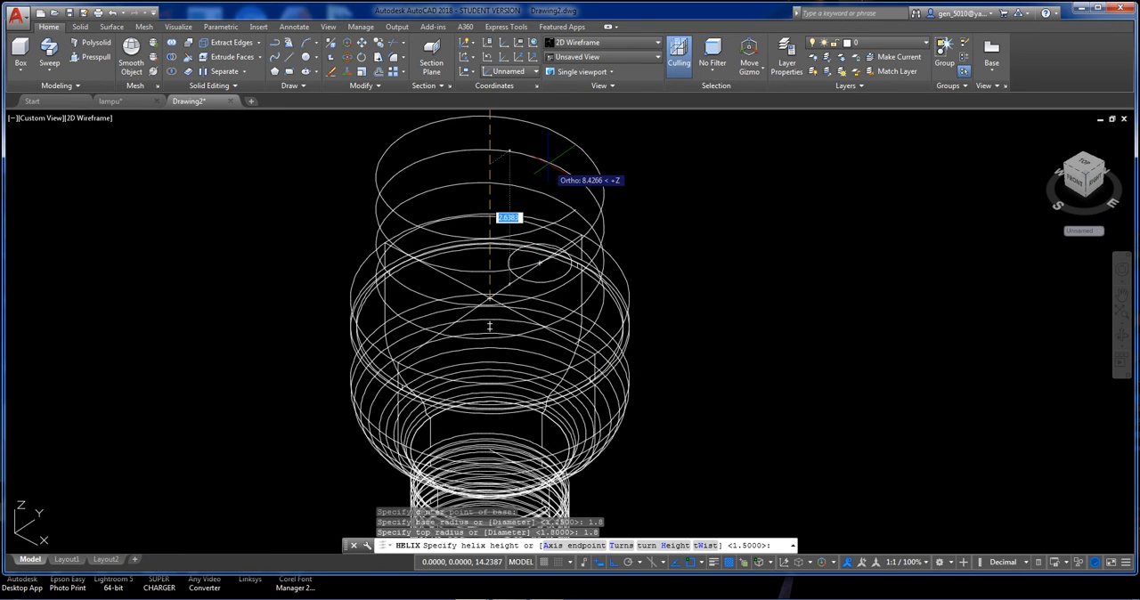
Give the helix 2 turns and a height of 5 above the base.
scroll(523, 160, "down", 2)
scroll(530, 169, "down", 3)
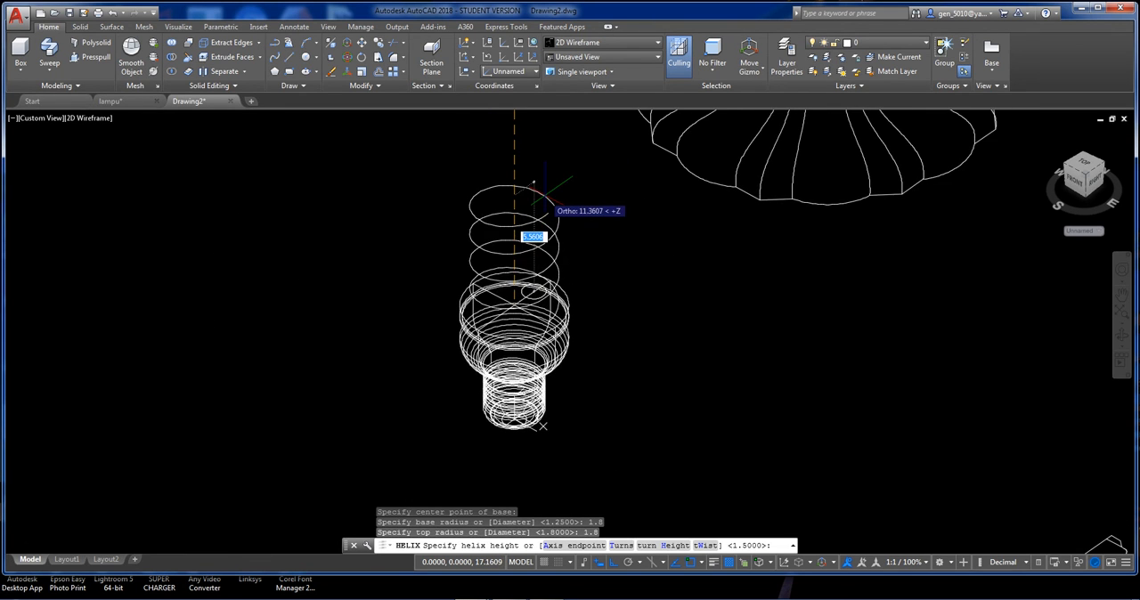
type("t")
key("Return")
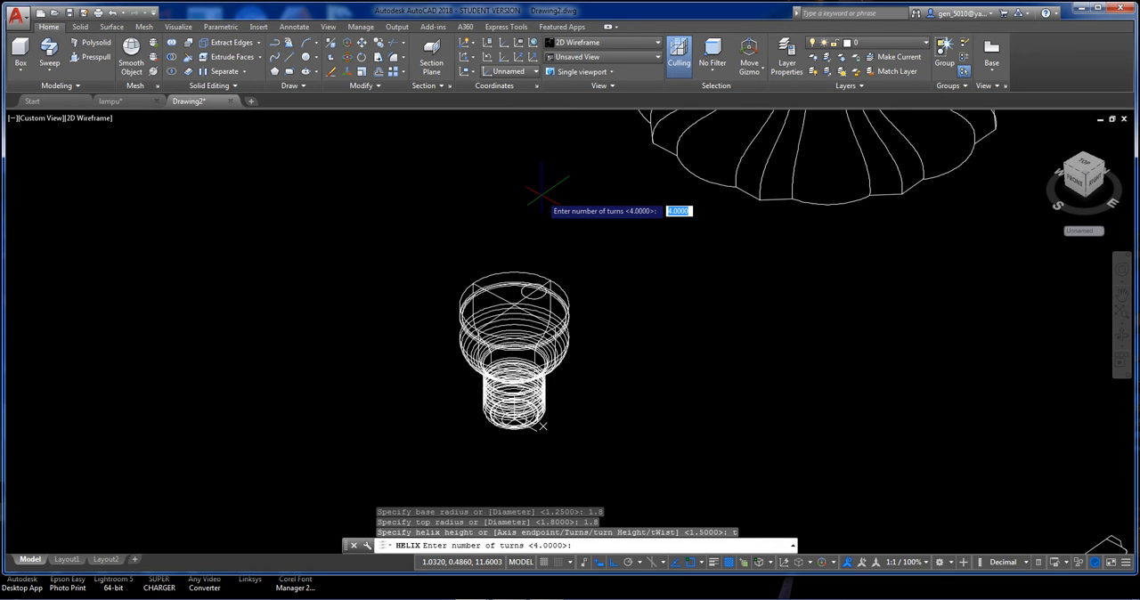
key("Return")
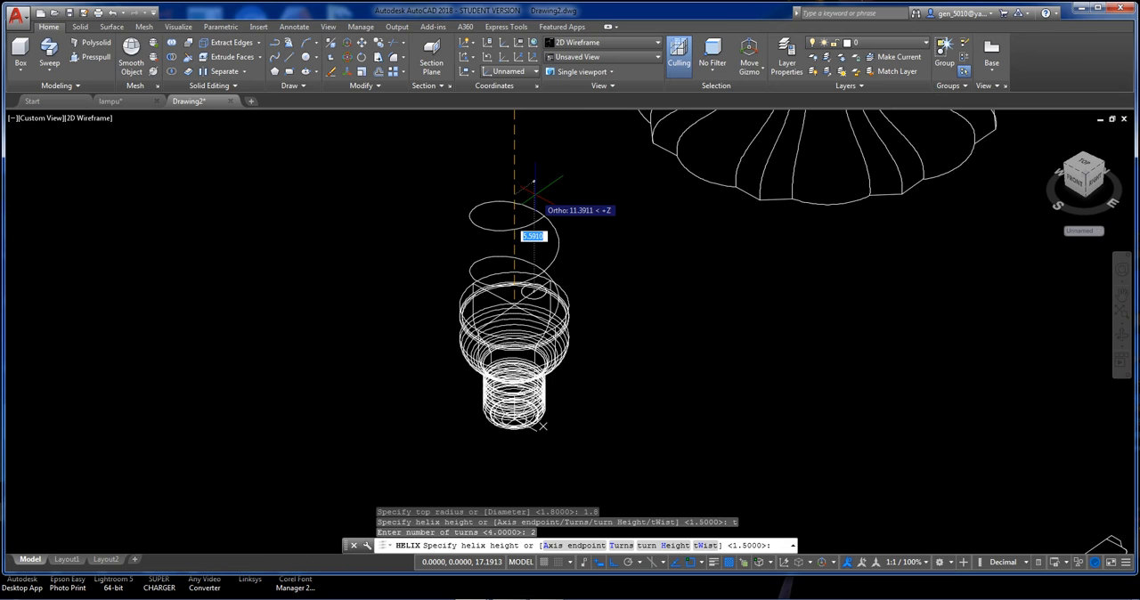
type("5")
key("Return")
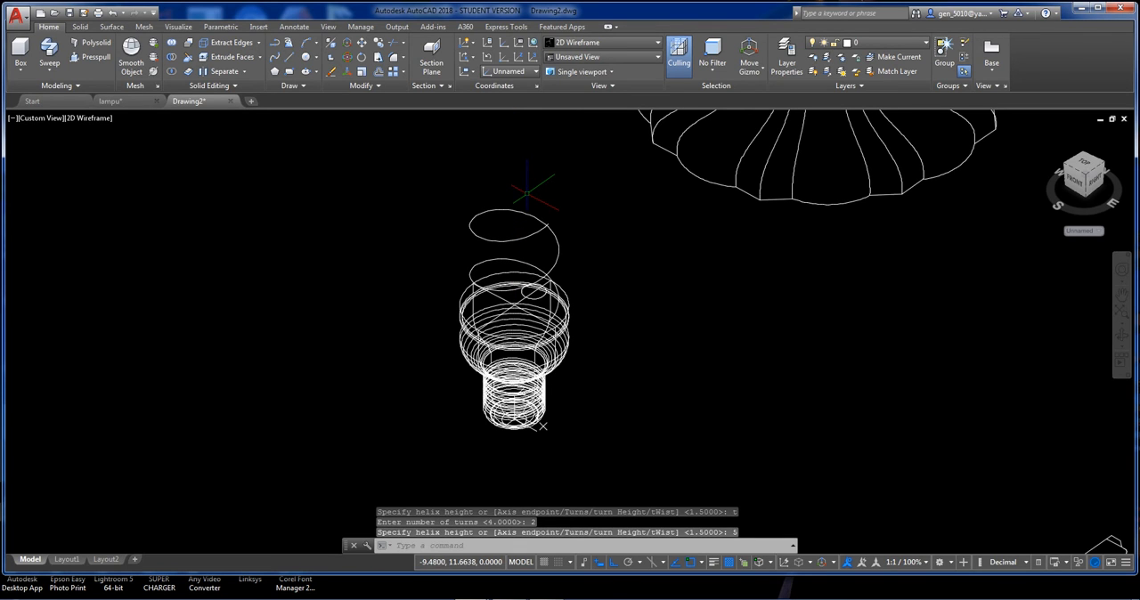
left_click(565, 239)
left_click(553, 228)
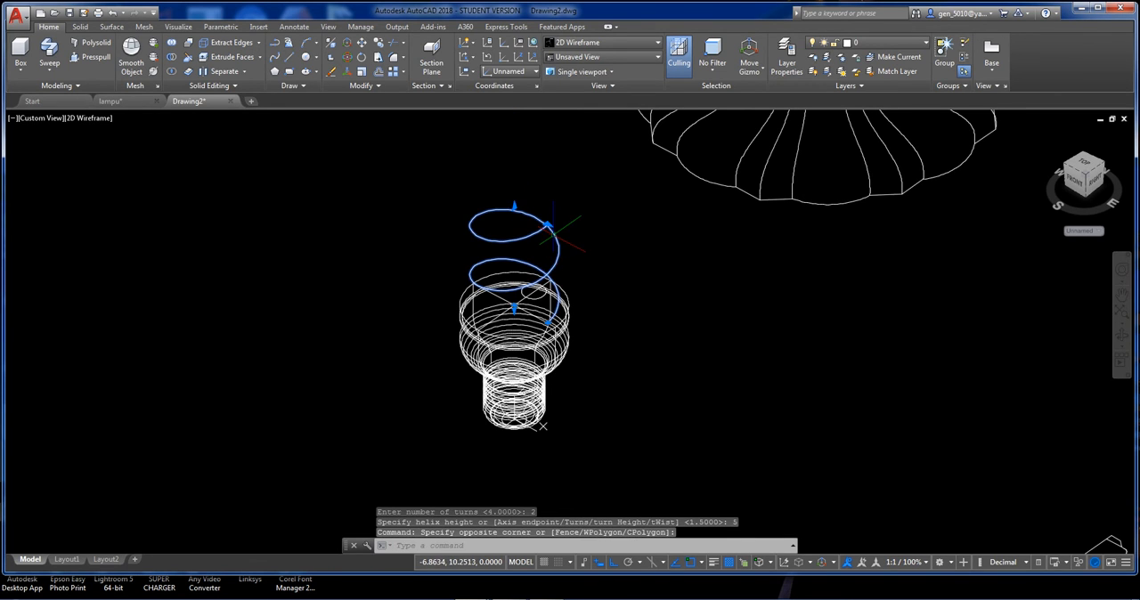
scroll(560, 285, "up", 2)
scroll(538, 302, "up", 2)
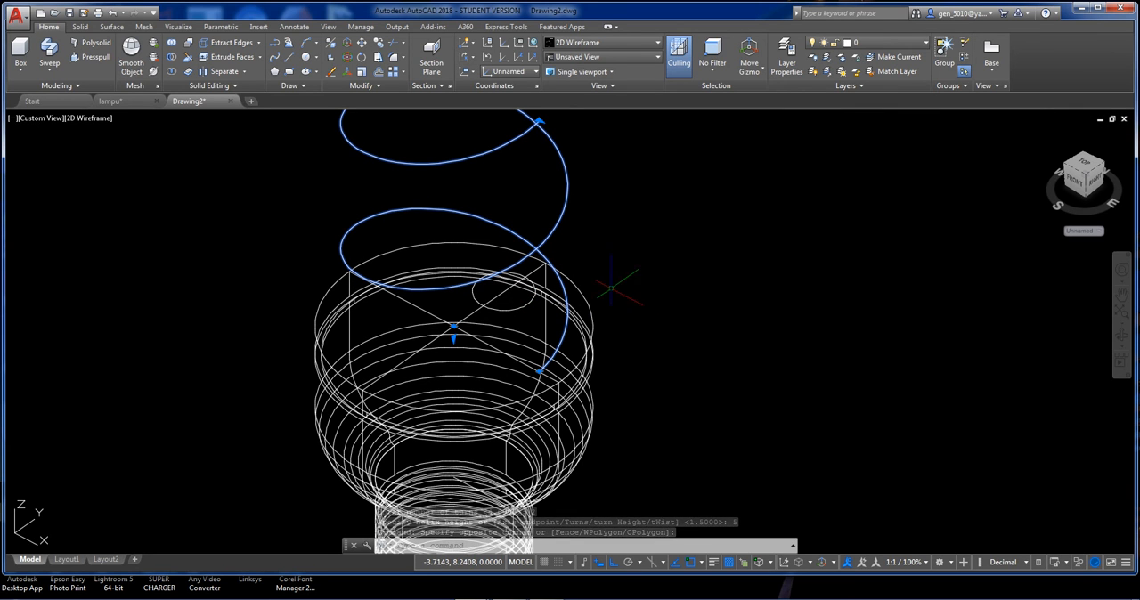
scroll(530, 332, "up", 2)
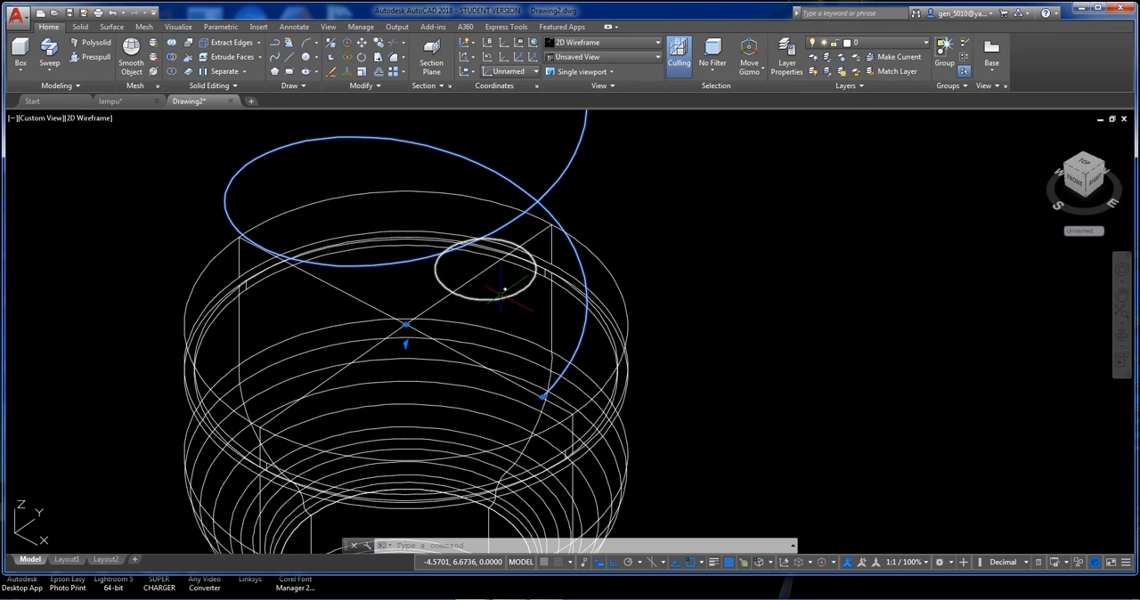
key("Escape")
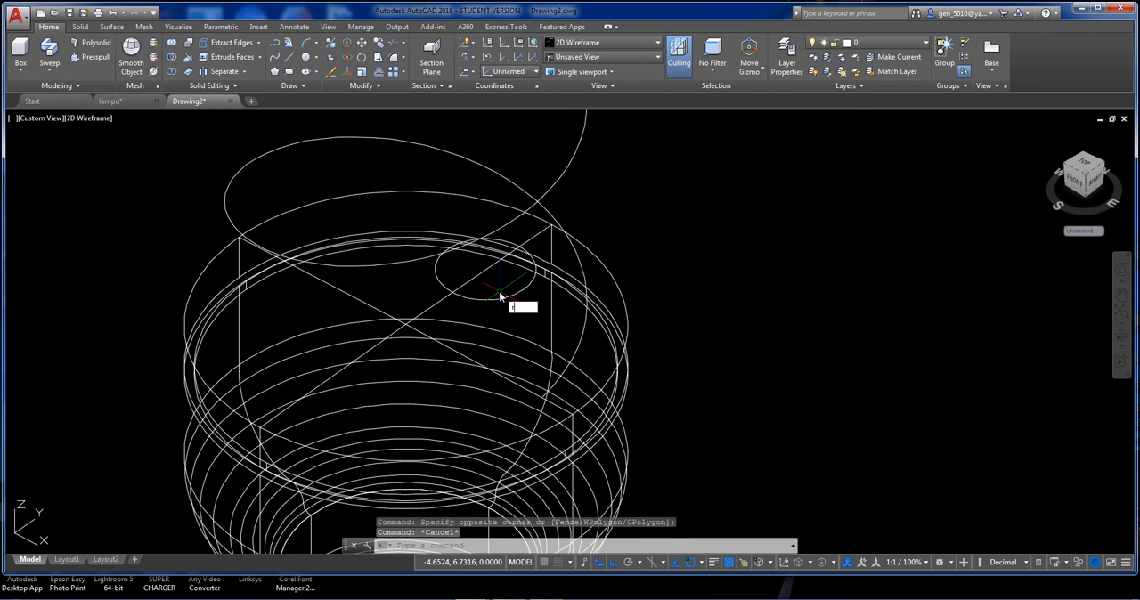
Rotate the helix 90 degrees about the centre of the base's top face.
type("ro")
key("Return")
left_click(575, 355)
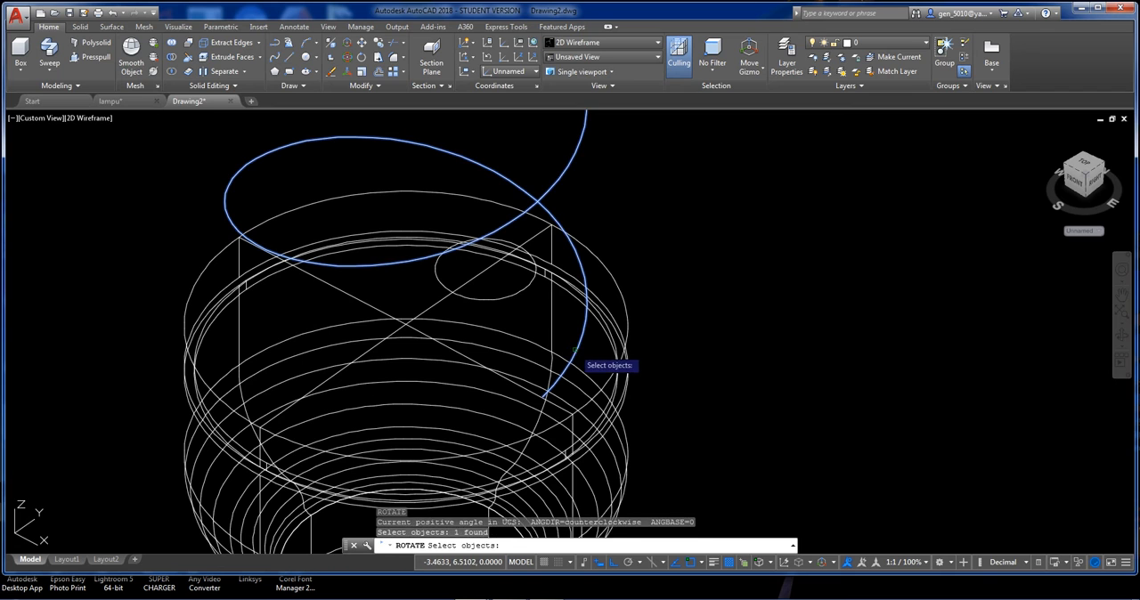
key("Return")
left_click(406, 323)
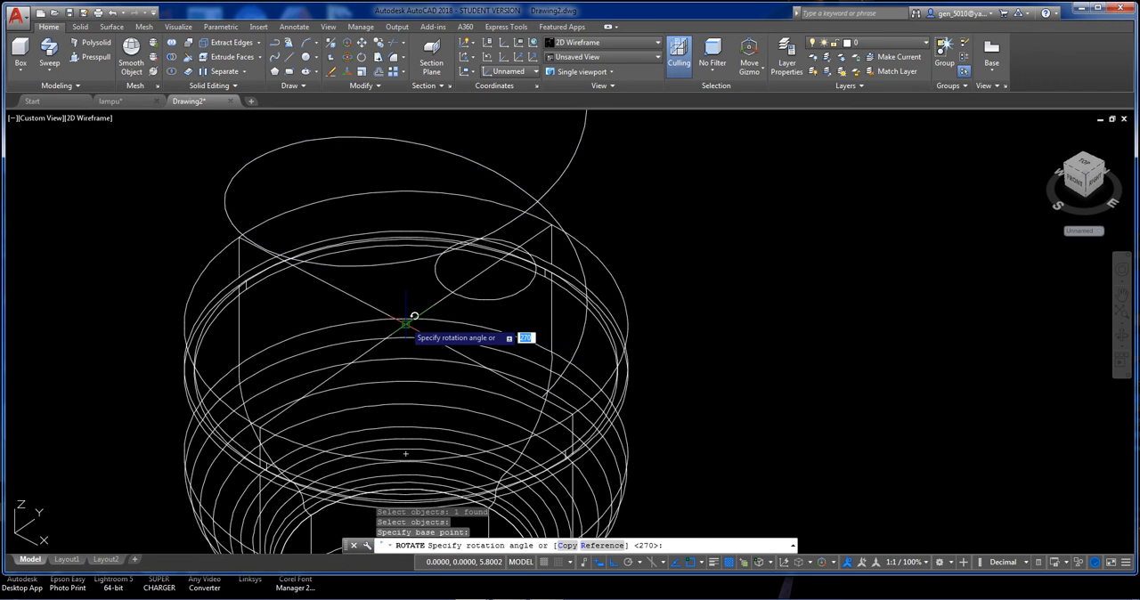
type("90")
key("Return")
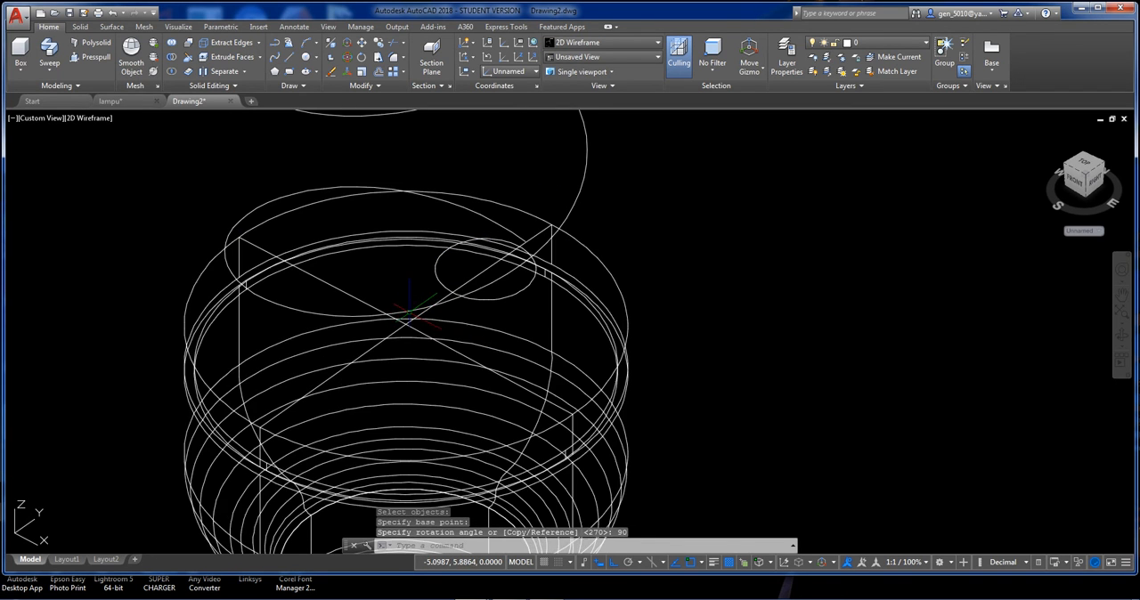
Draw a circle of radius 0.4 concentric with the small off-centre circle on the base's top face.
mouse_move(521, 235)
middle_mouse_down()
mouse_move(575, 215)
mouse_move(438, 341)
middle_mouse_up()
scroll(562, 238, "down", 4)
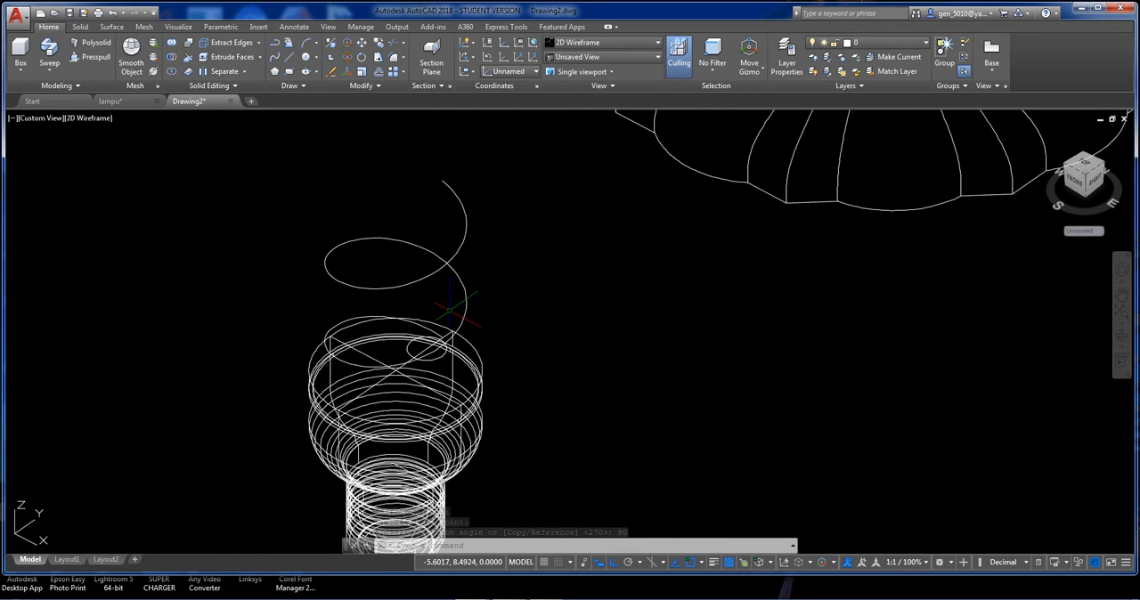
scroll(451, 307, "up", 4)
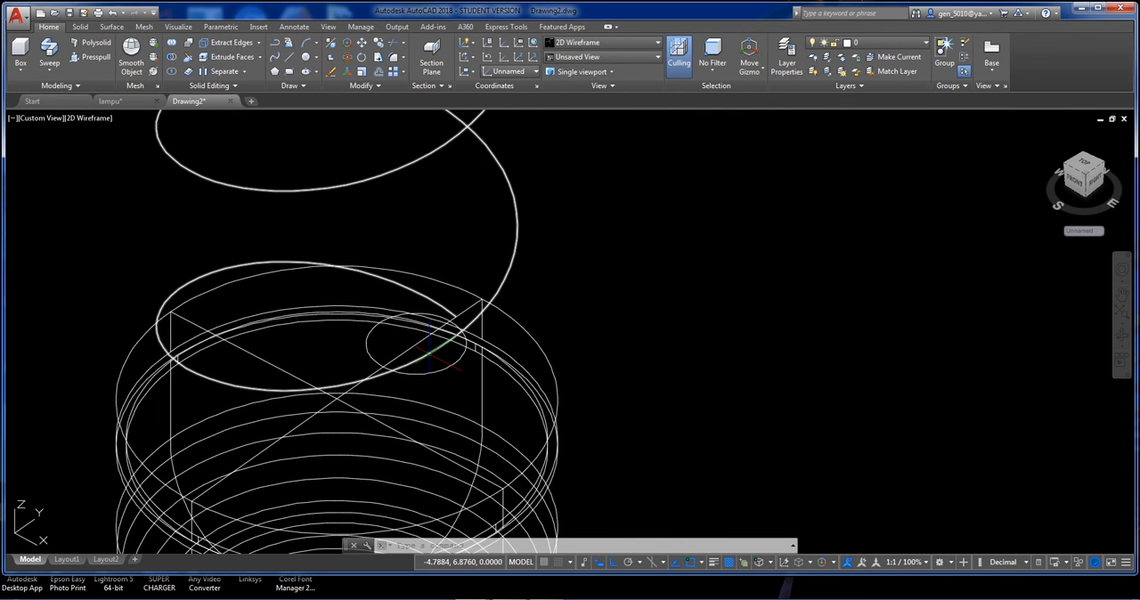
key("Return")
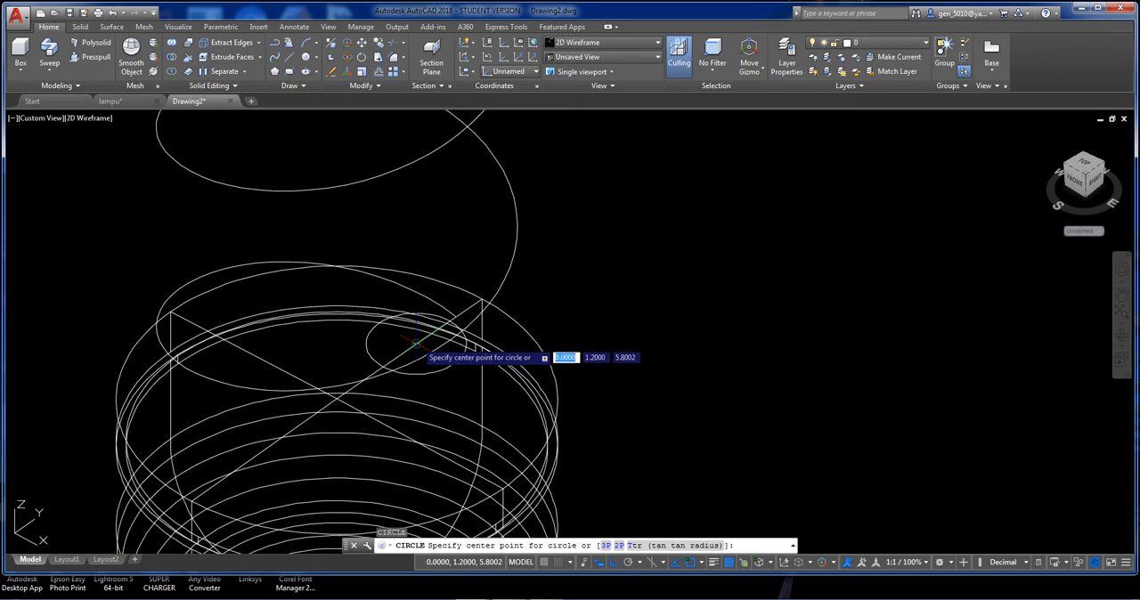
left_click(429, 339)
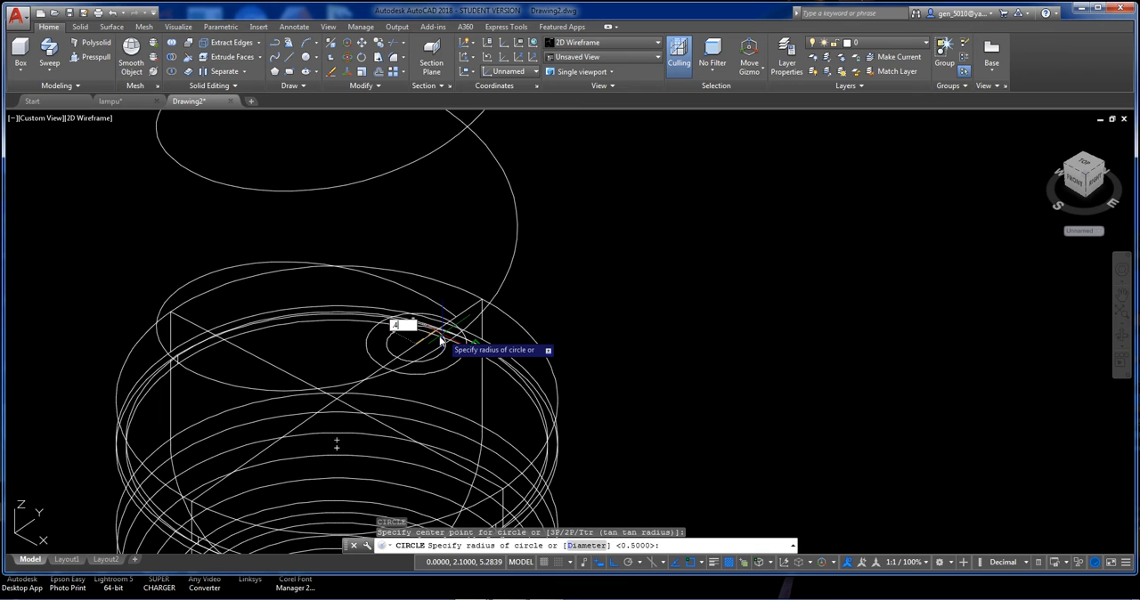
key("Return")
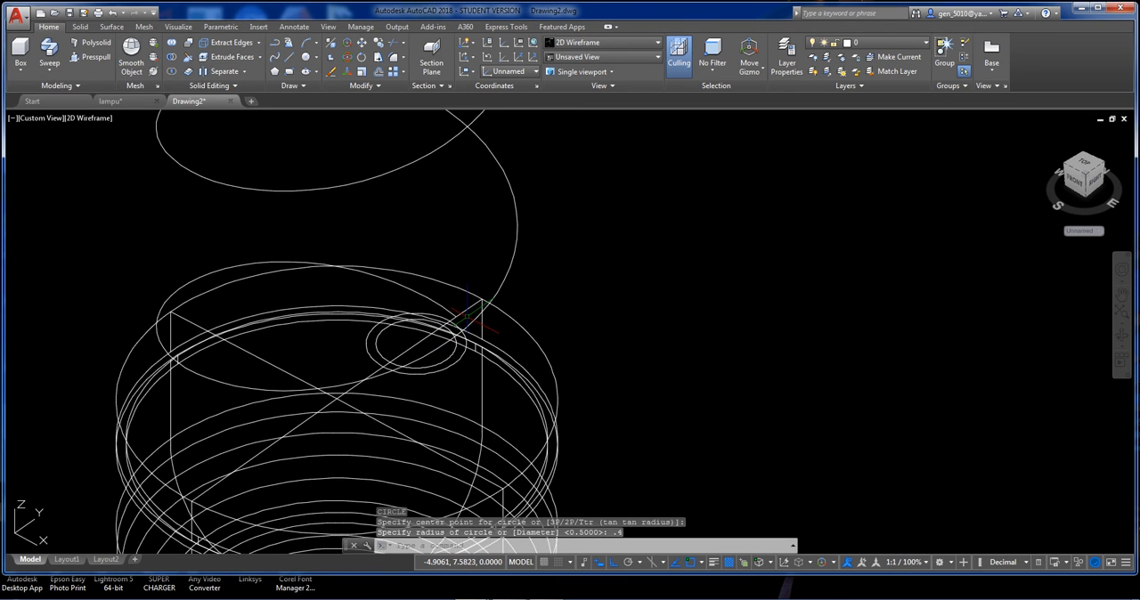
Move the helix and the 0.4-radius circle together 1.3 units up along the Z axis.
left_click(449, 357)
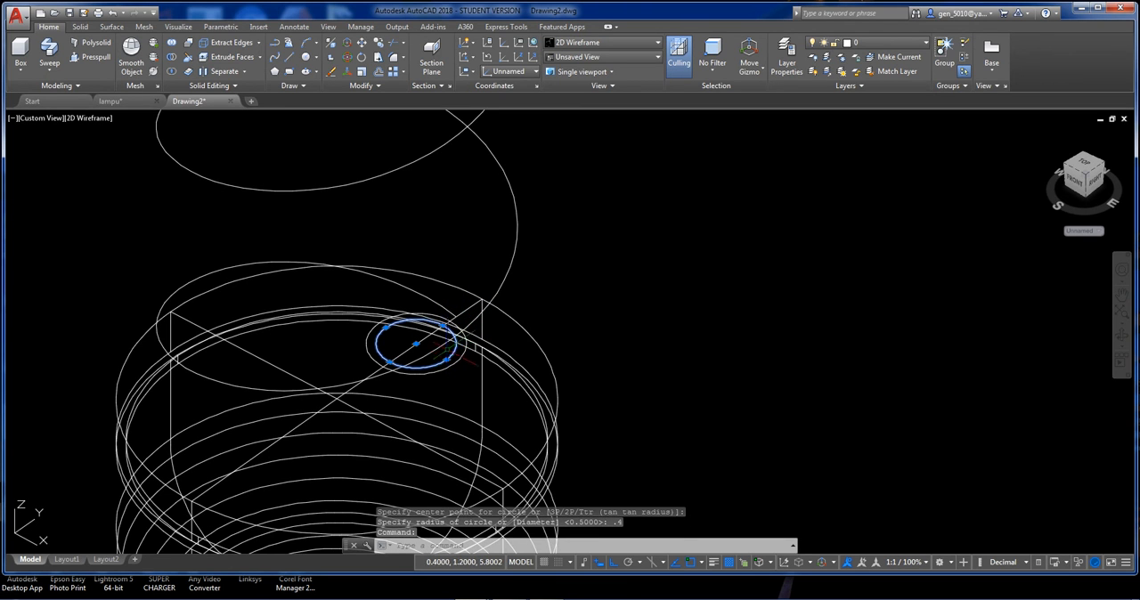
left_click(440, 306)
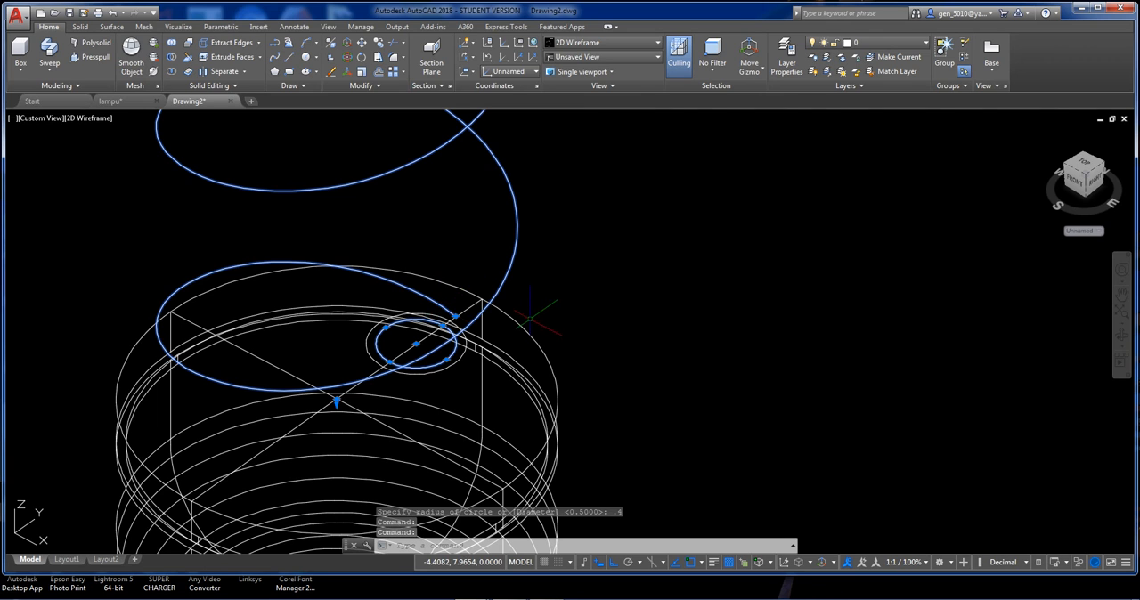
type("m")
key("Return")
left_click(561, 316)
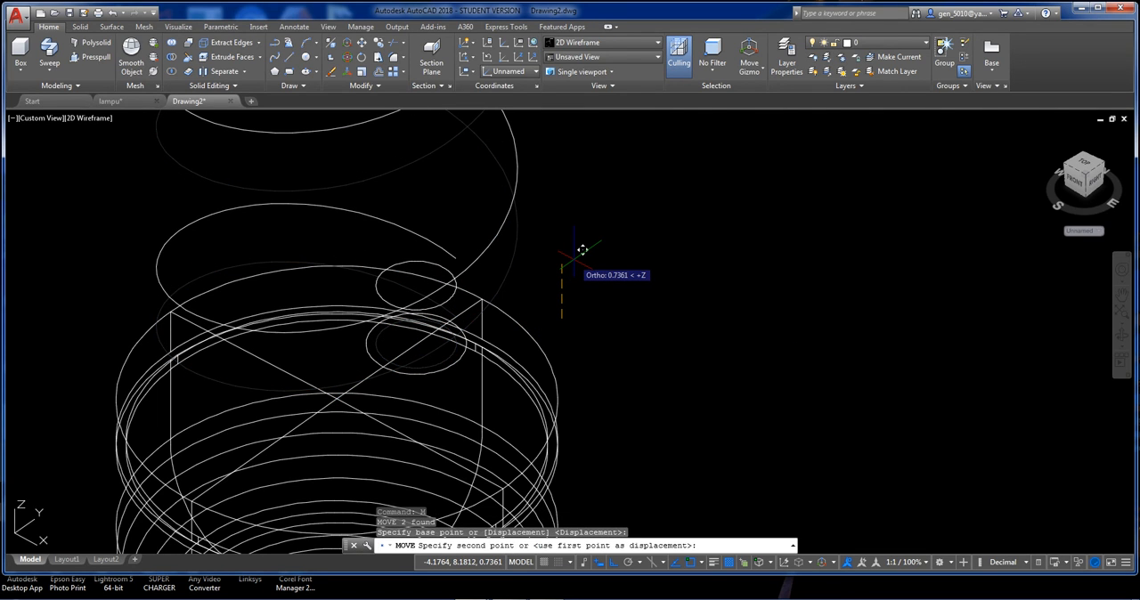
type("1.3")
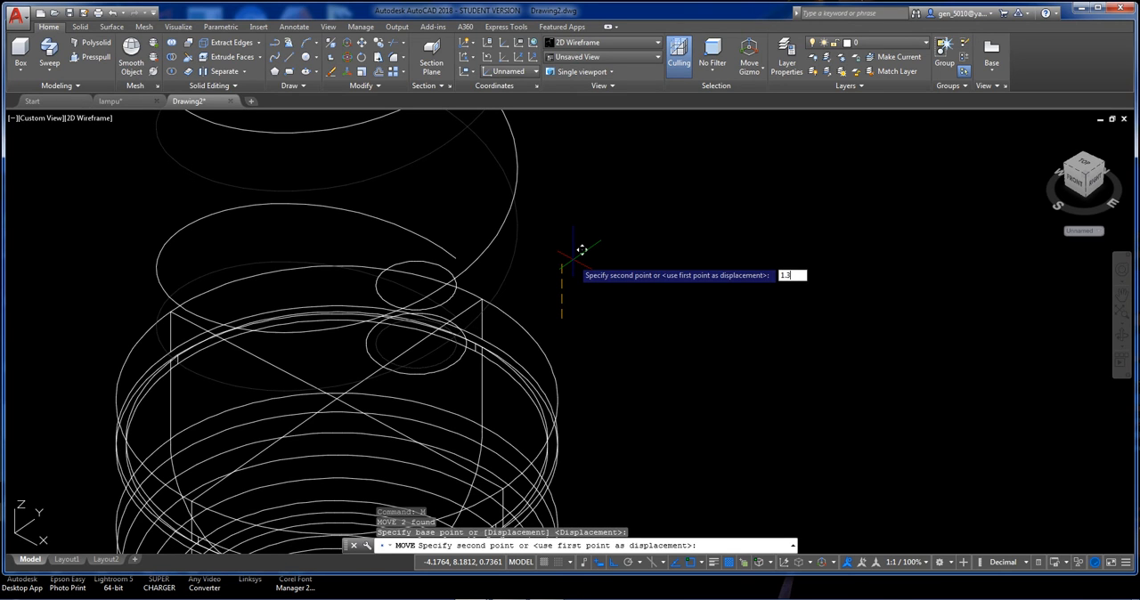
key("Return")
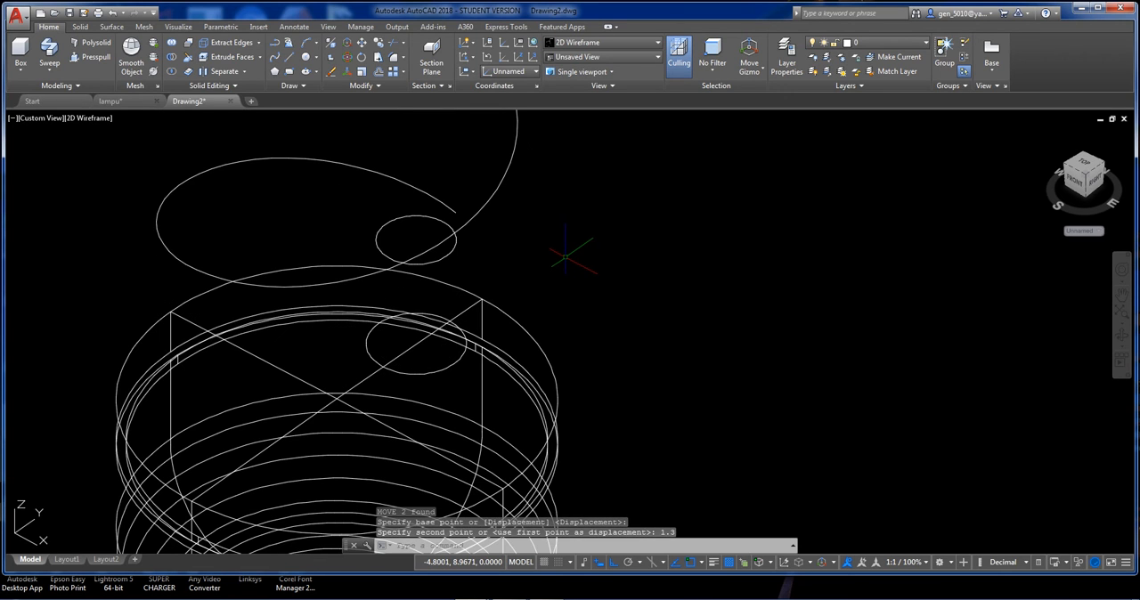
Move only the 0.4-radius circle 1 unit down along the Z axis, leaving the helix in place.
middle_click_drag(565, 257, 527, 305, "shift")
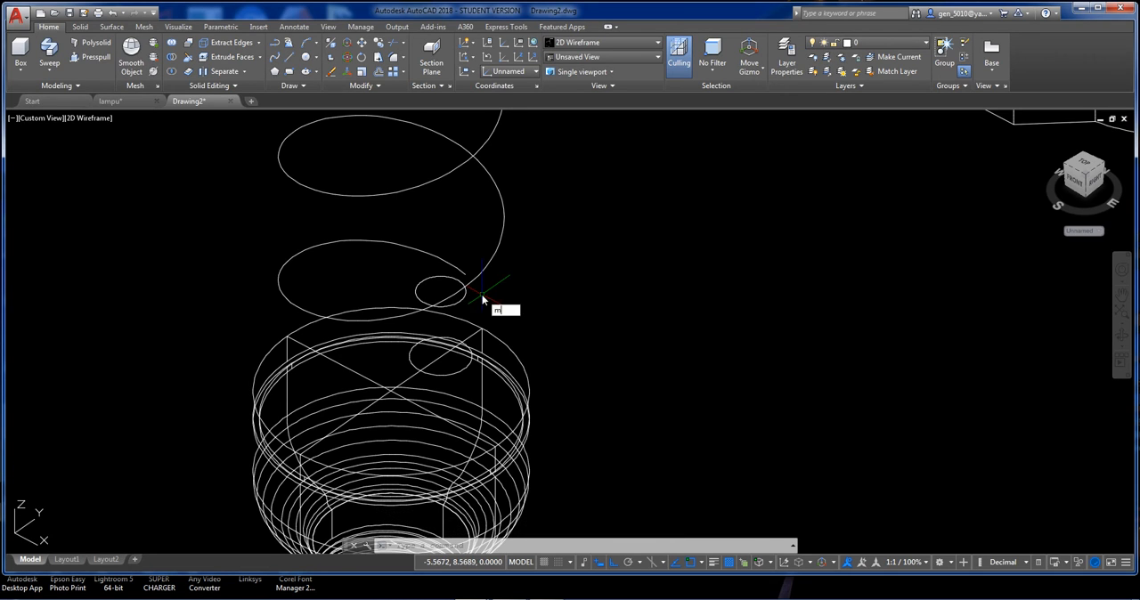
key("Return")
left_click(463, 290)
key("Return")
left_click(510, 285)
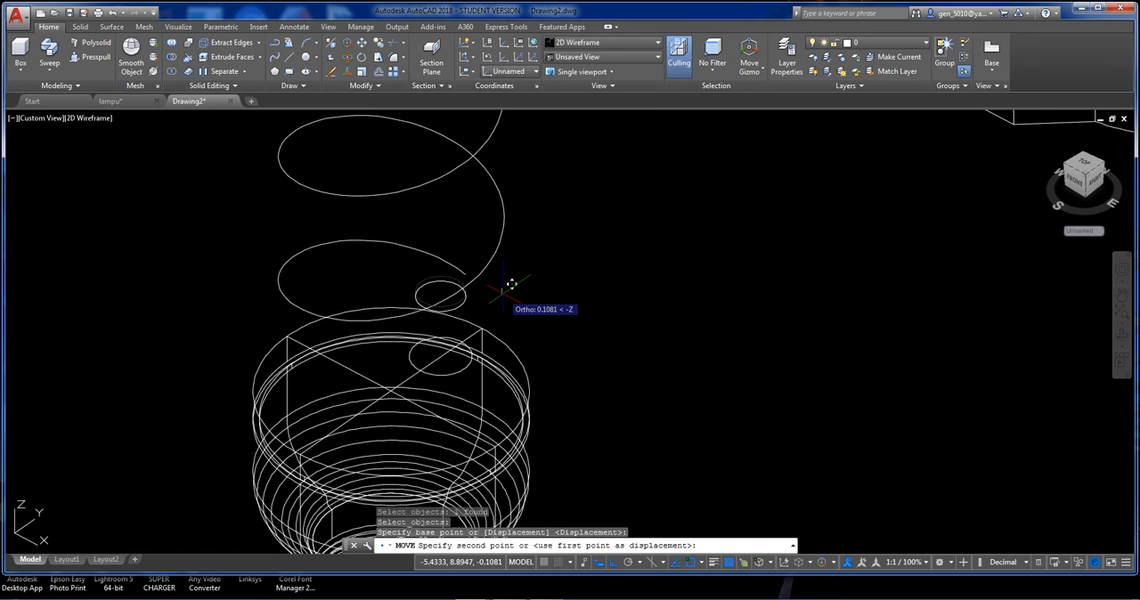
type("1")
key("Return")
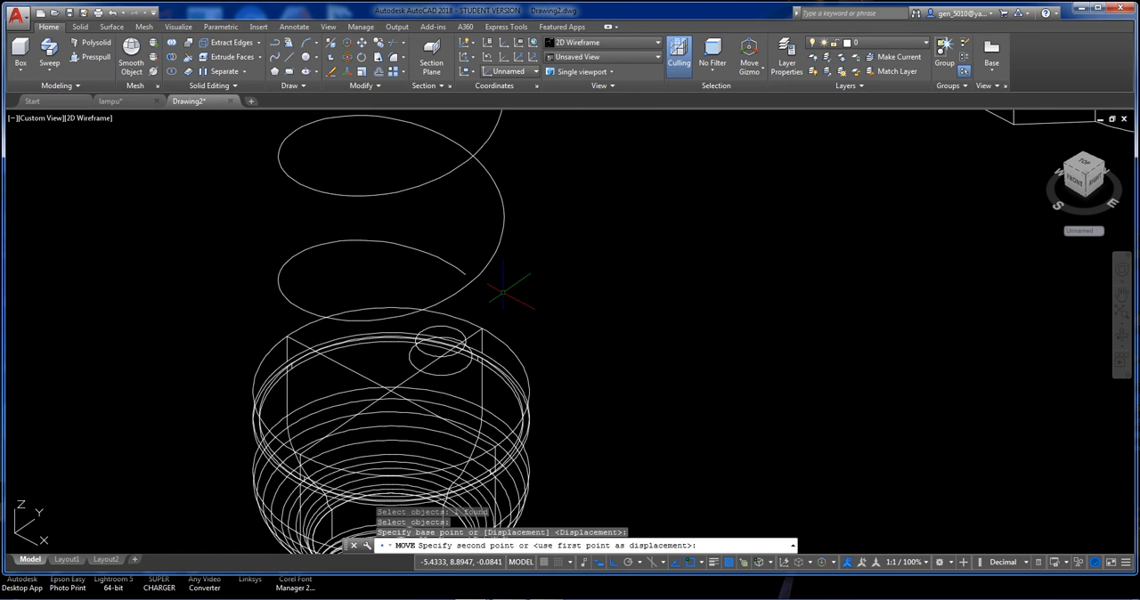
In the Conceptual visual style, extrude the 0.5-radius circle upwards to the level of the 0.4-radius circle's centre.
scroll(500, 283, "down", 3)
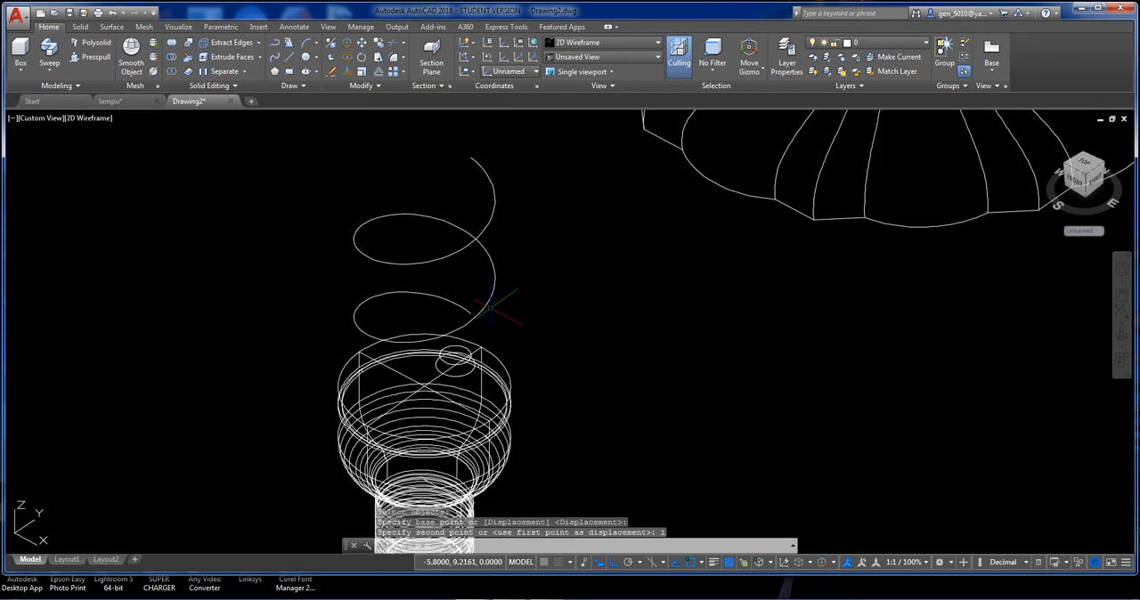
scroll(484, 294, "up", 3)
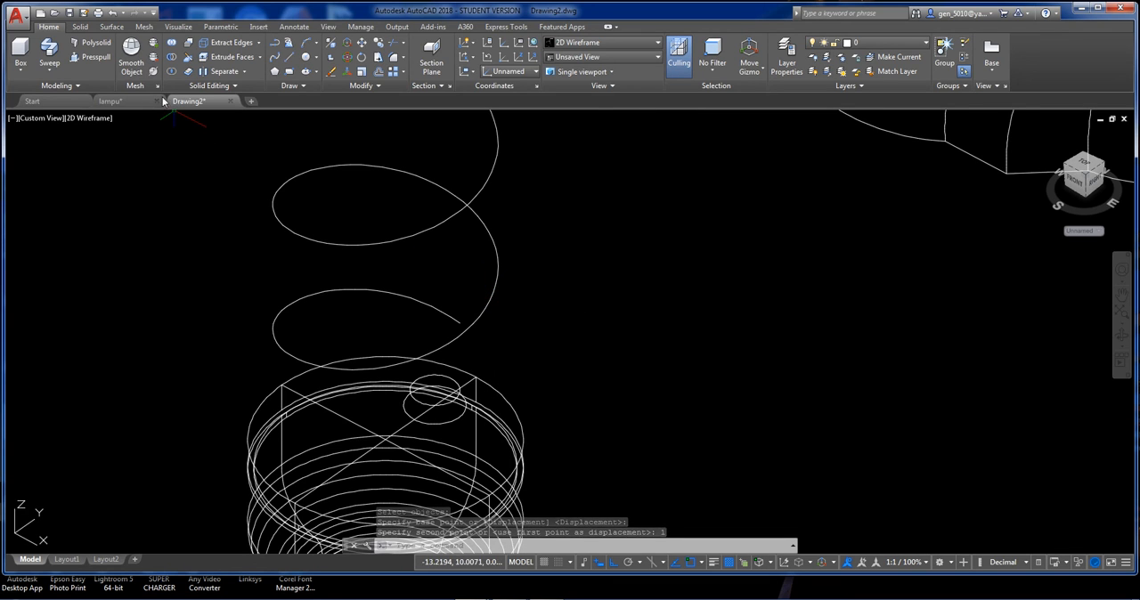
left_click(82, 118)
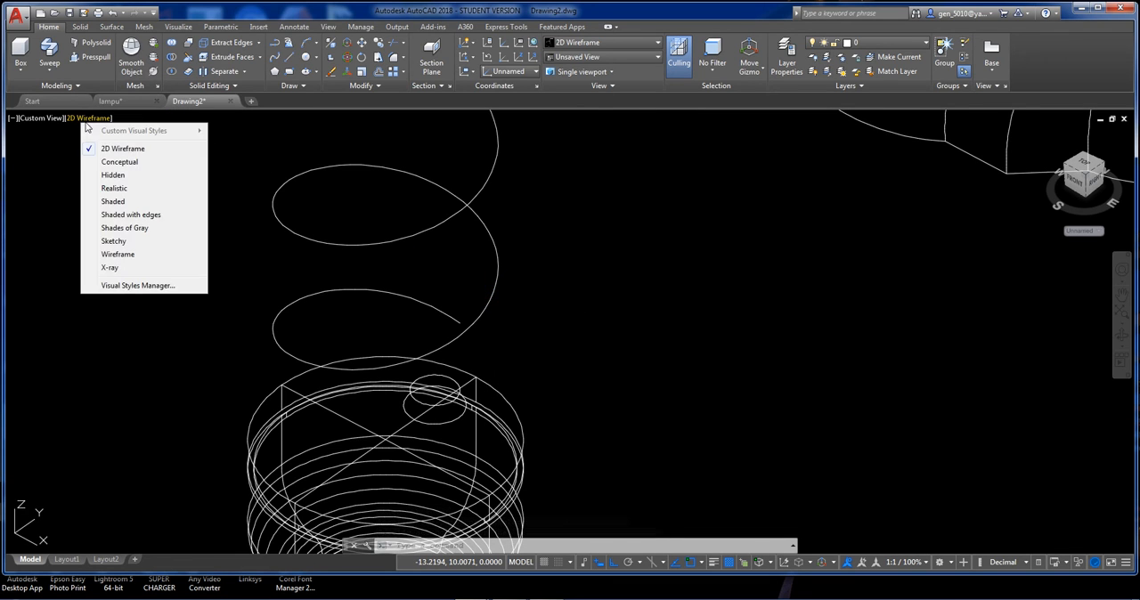
left_click(107, 162)
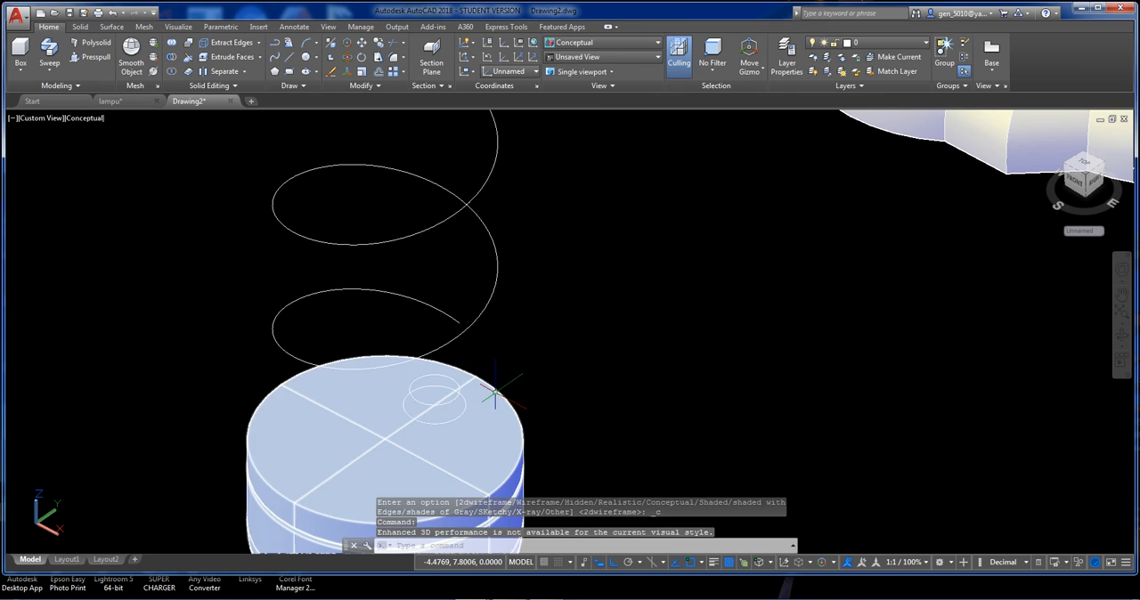
type("ext")
key("Return")
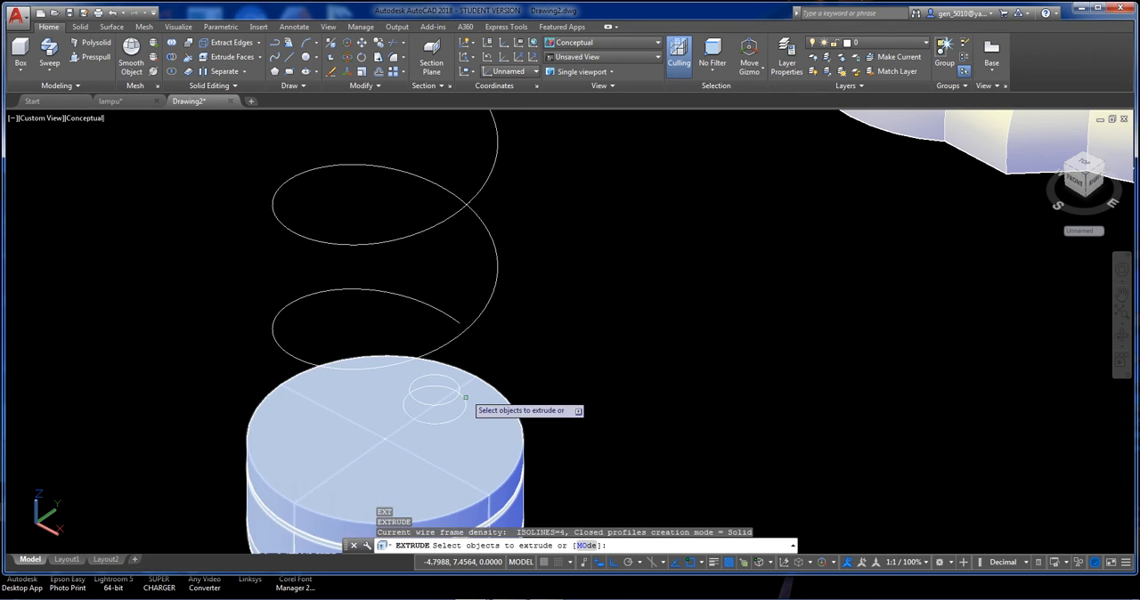
left_click(464, 406)
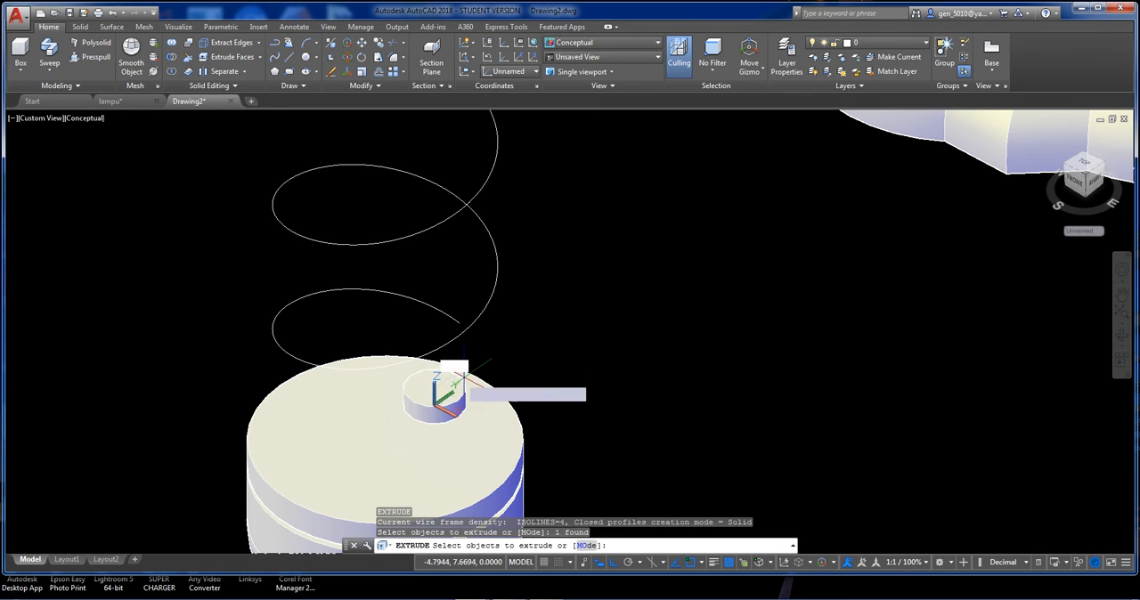
key("Return")
left_click(437, 385)
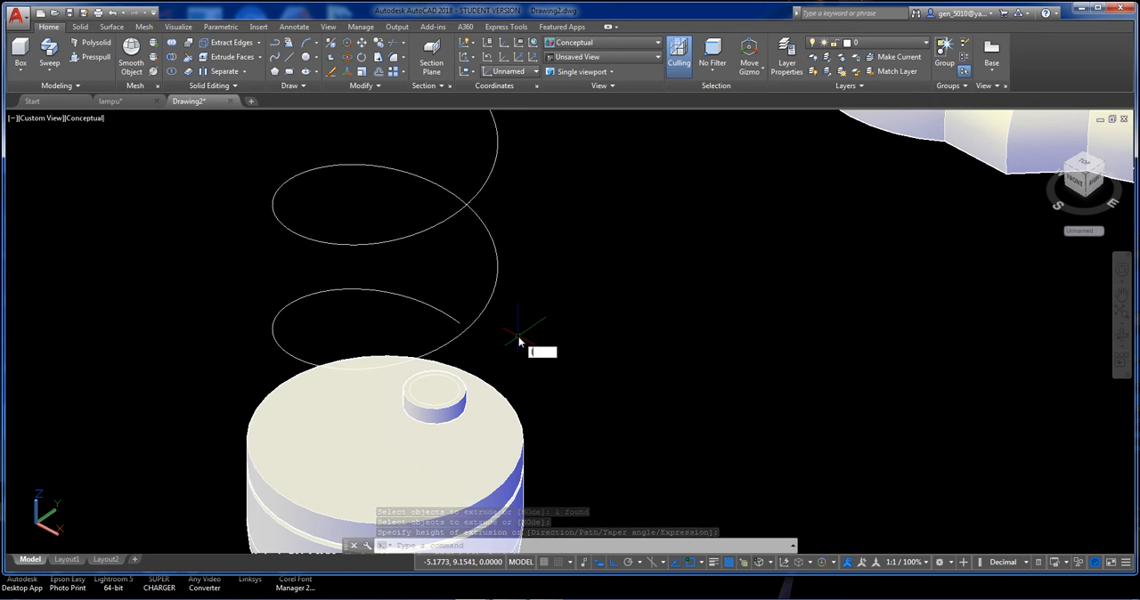
Draw a line from the 0.4-radius circle's centre 1 unit up along Z, and continue it to the helix's lower end.
key("Return")
left_click(433, 389)
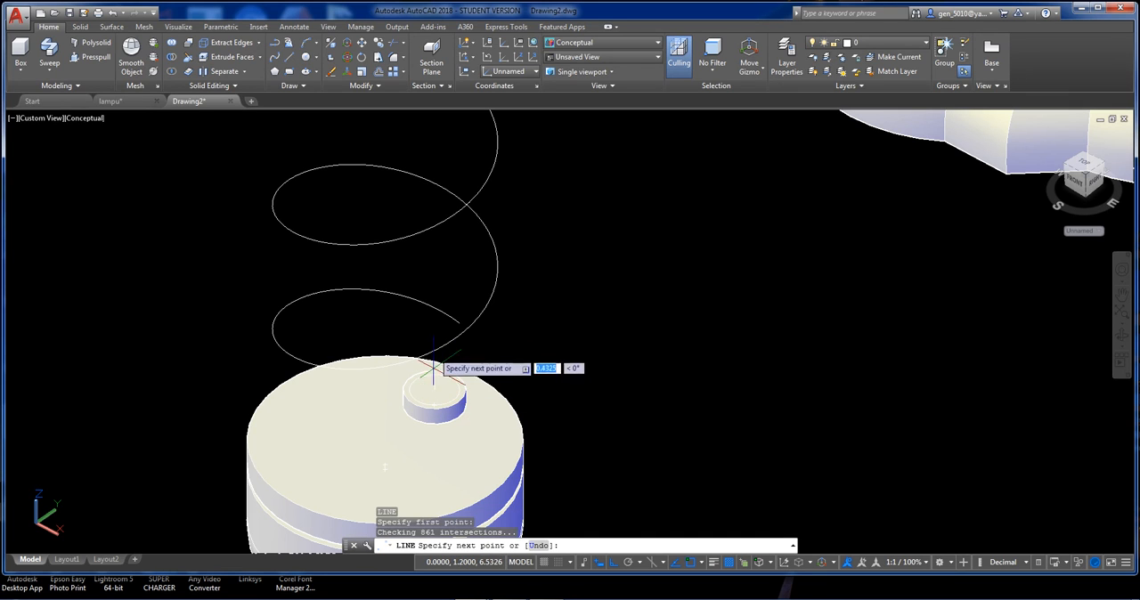
type("1")
key("Return")
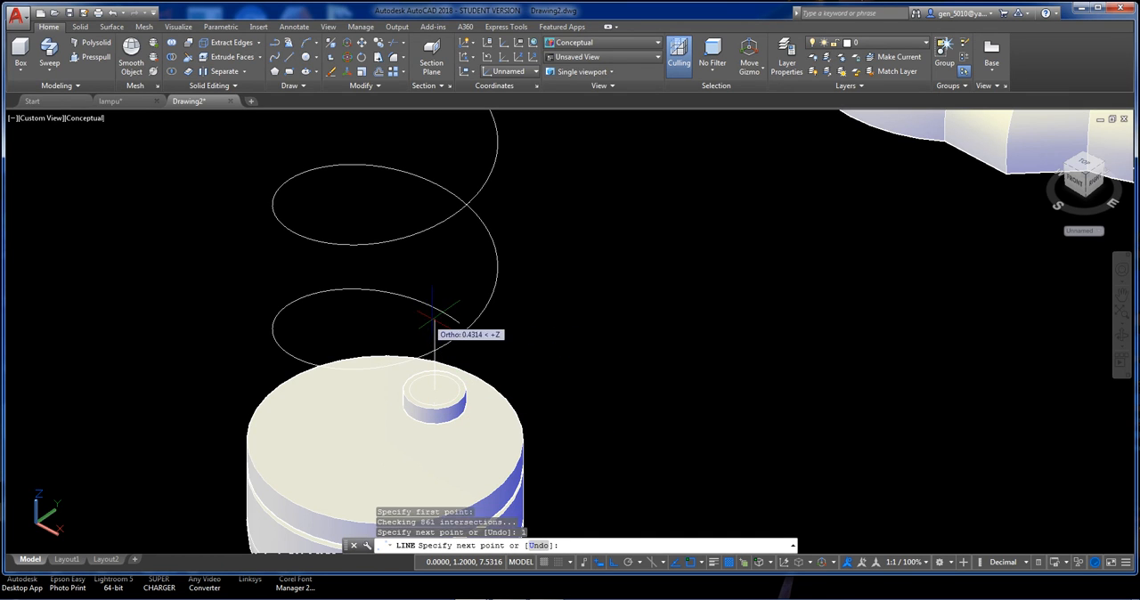
left_click(458, 323)
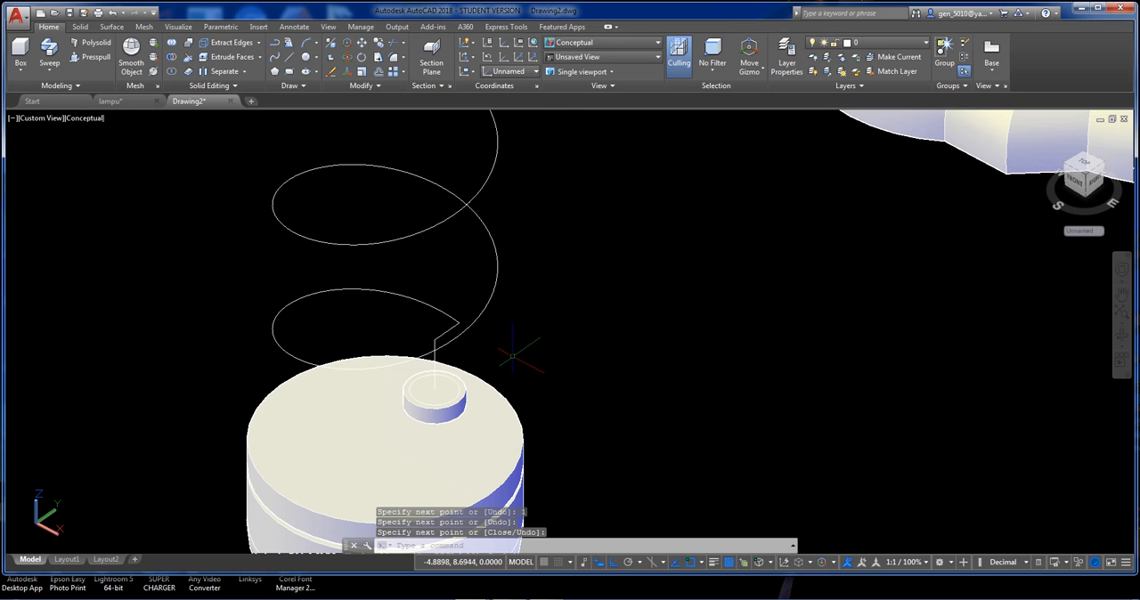
middle_click_drag(513, 356, 489, 342, "shift")
scroll(500, 349, "down", 2)
scroll(489, 342, "up", 2)
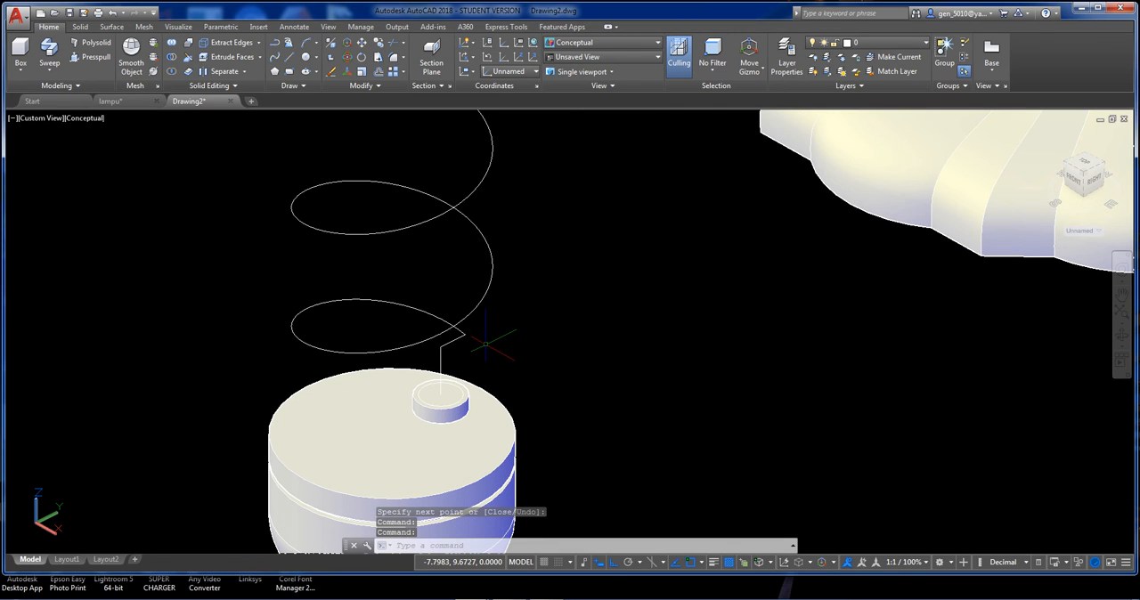
type("i")
key("Return")
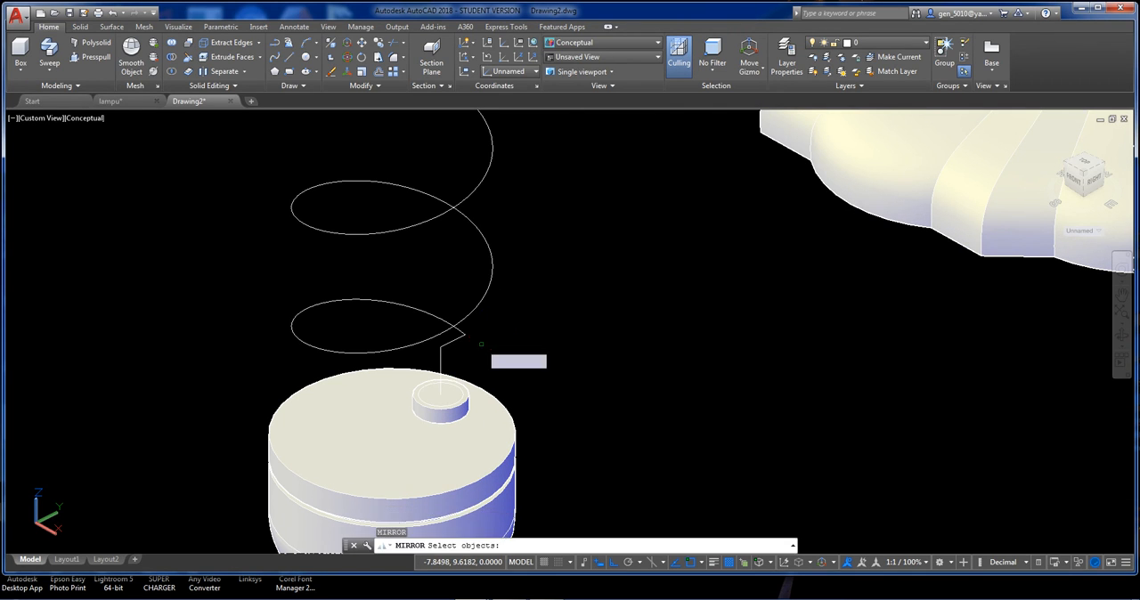
left_click(409, 353)
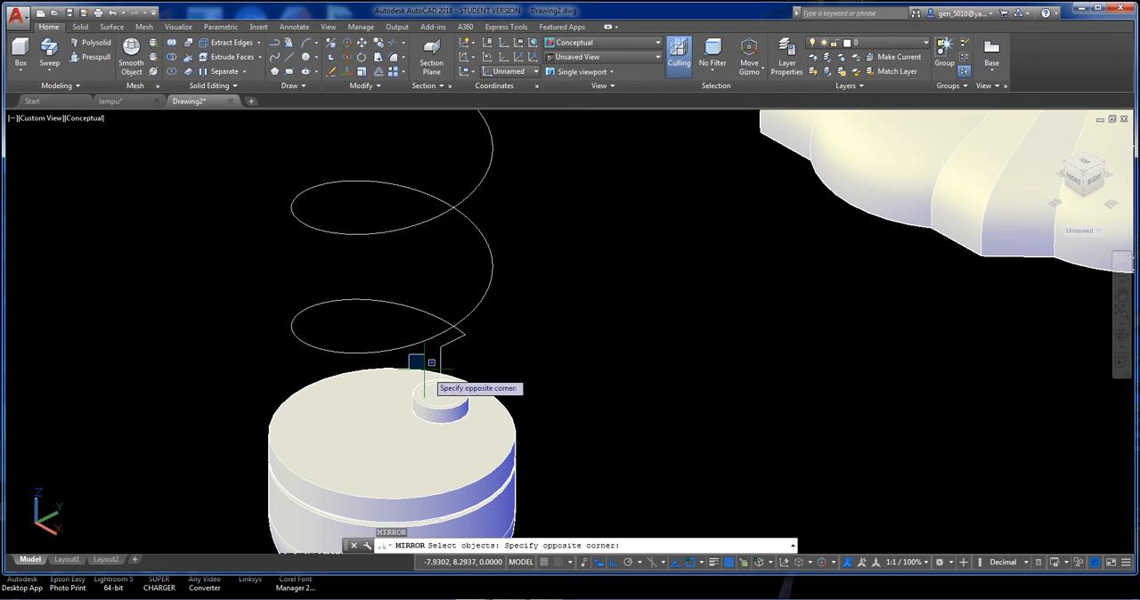
left_click(515, 450)
left_click(508, 365)
left_click(423, 292)
scroll(445, 340, "down", 3)
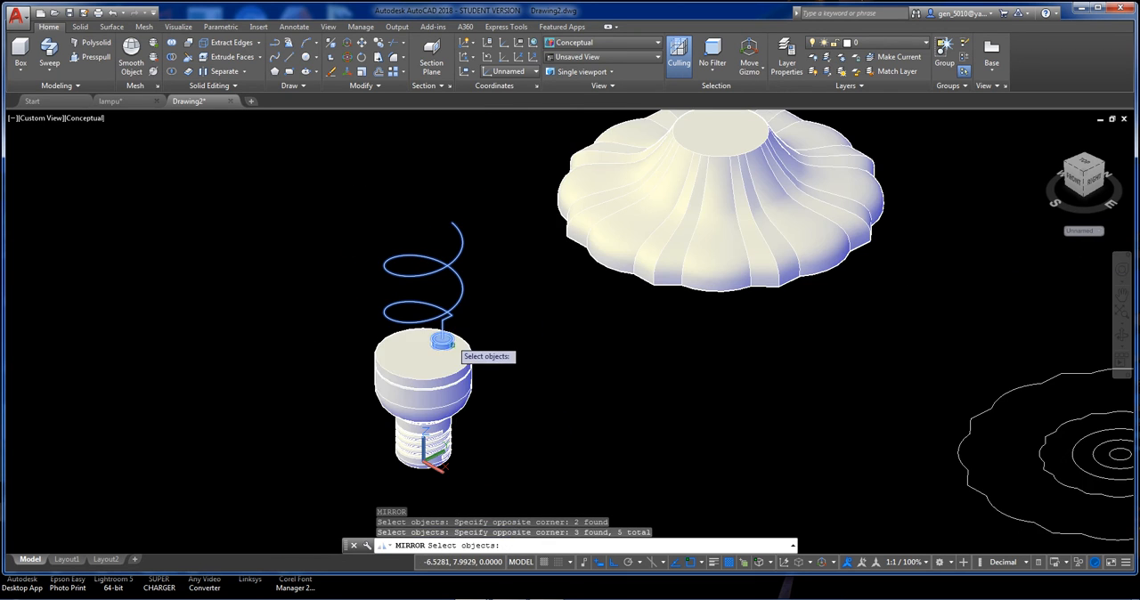
scroll(452, 339, "up", 2)
key("Escape")
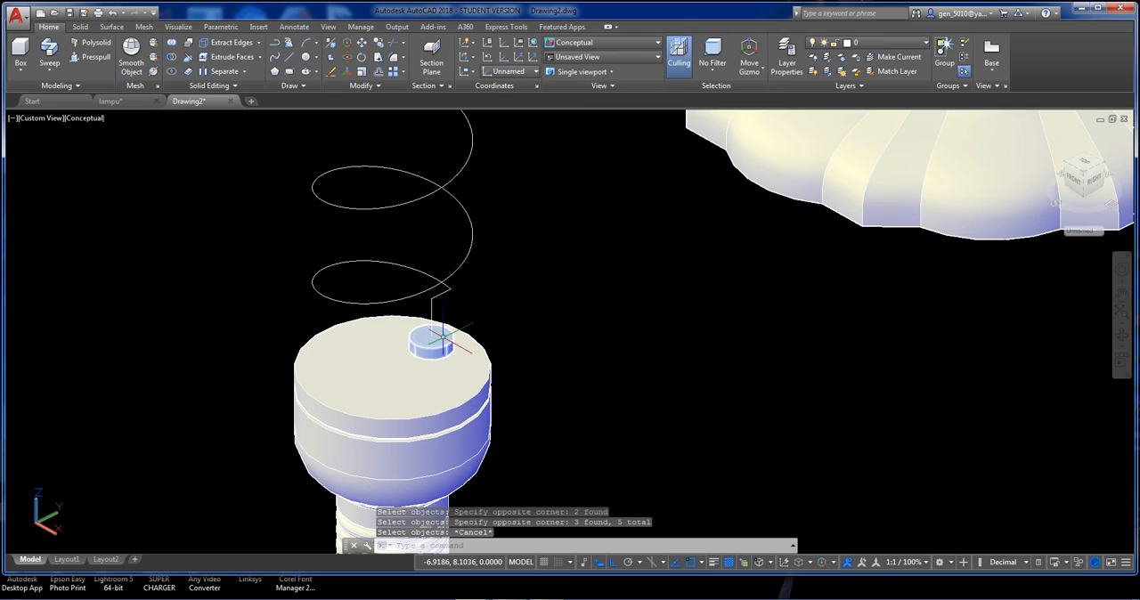
Rotate a copy of the helix, its two connecting lines, the small socket and its circle 180° about the base's central axis.
type("ro")
key("Return")
left_click(395, 287)
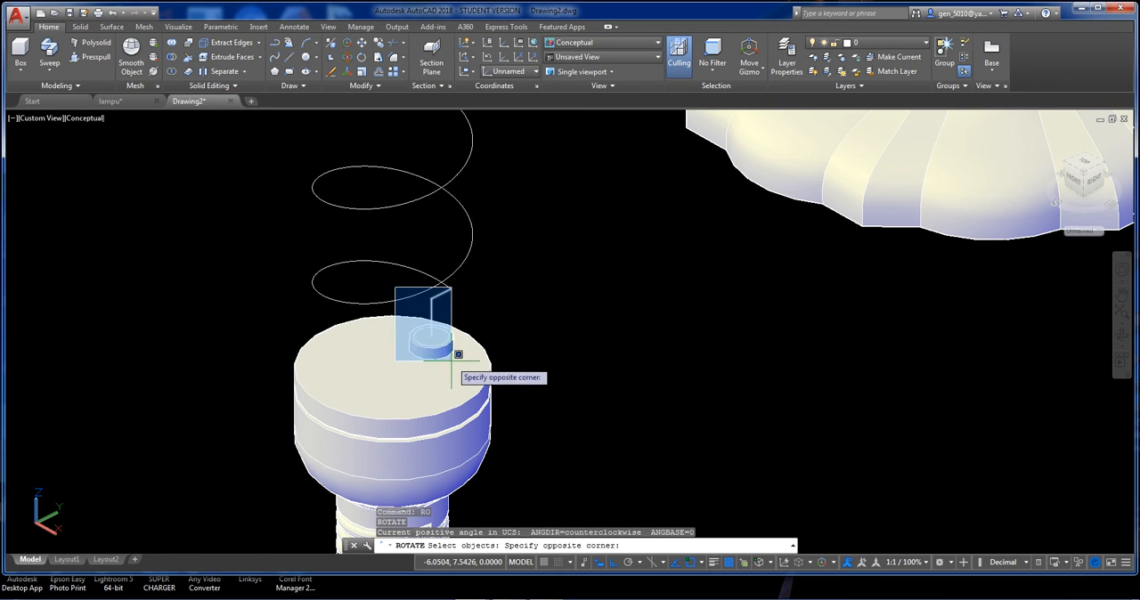
left_click(456, 362)
left_click(472, 309)
left_click(410, 244)
key("Return")
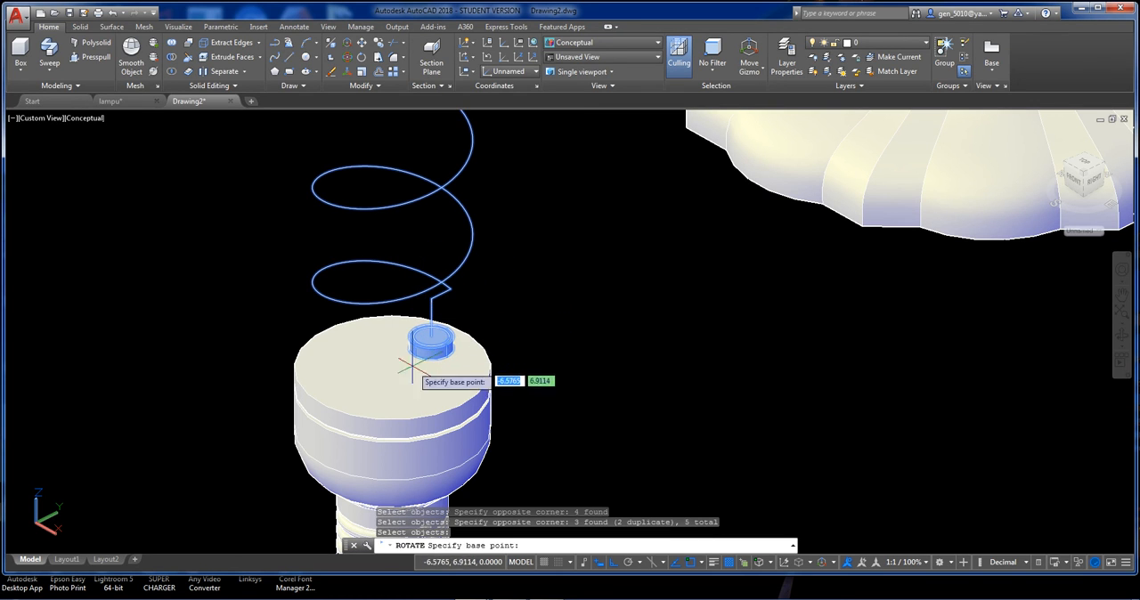
left_click(392, 367)
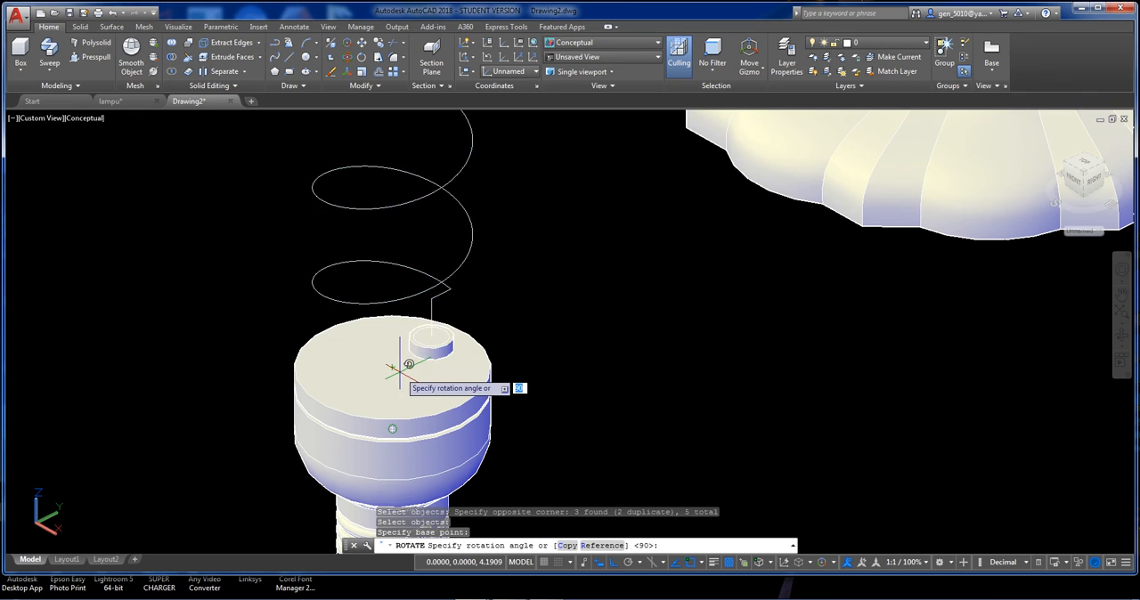
type("c")
key("Return")
type("9")
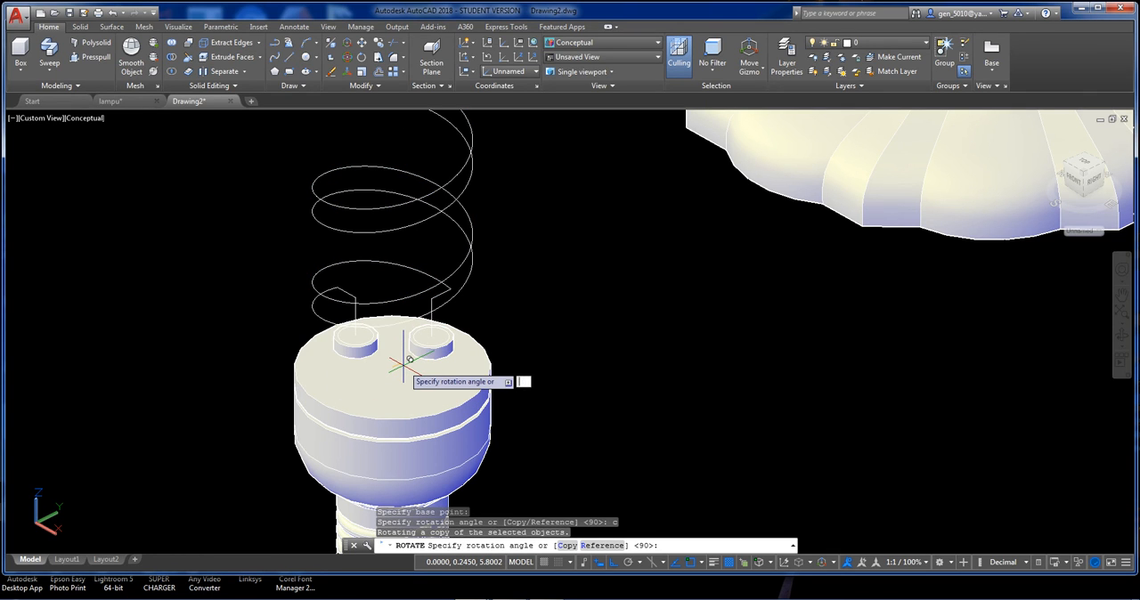
type("80")
key("Return")
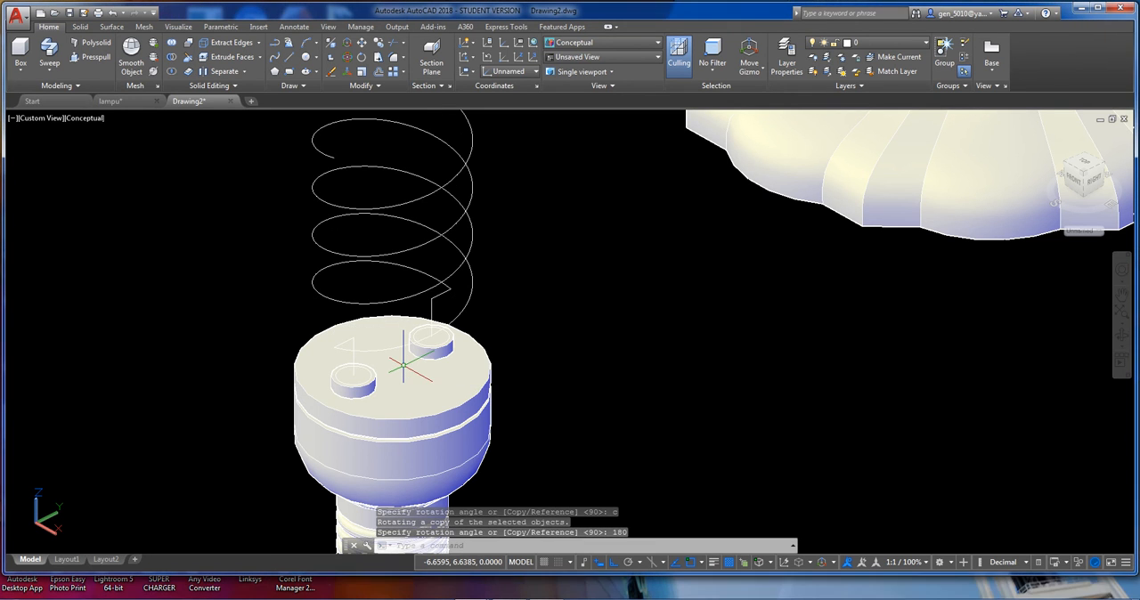
middle_click_drag(553, 352, 538, 389, "shift")
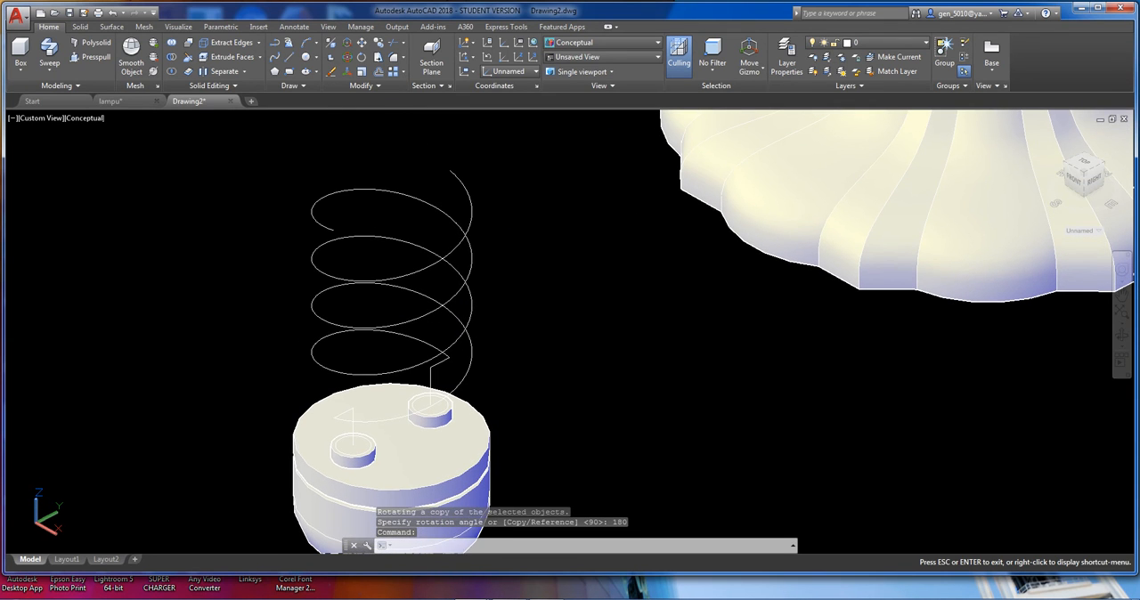
key("l")
key("Return")
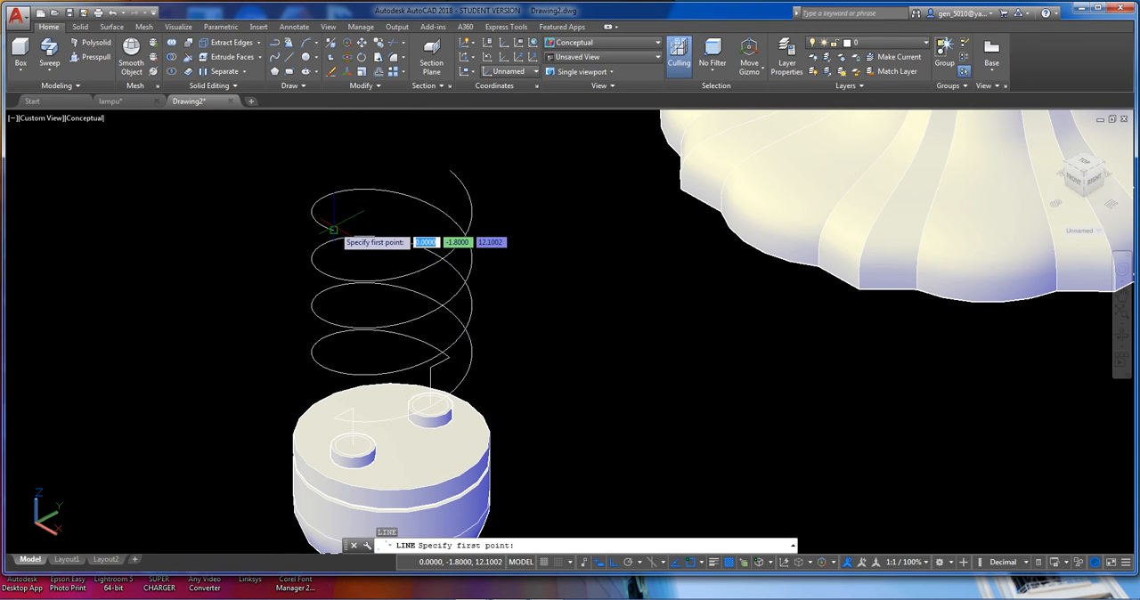
left_click(334, 229)
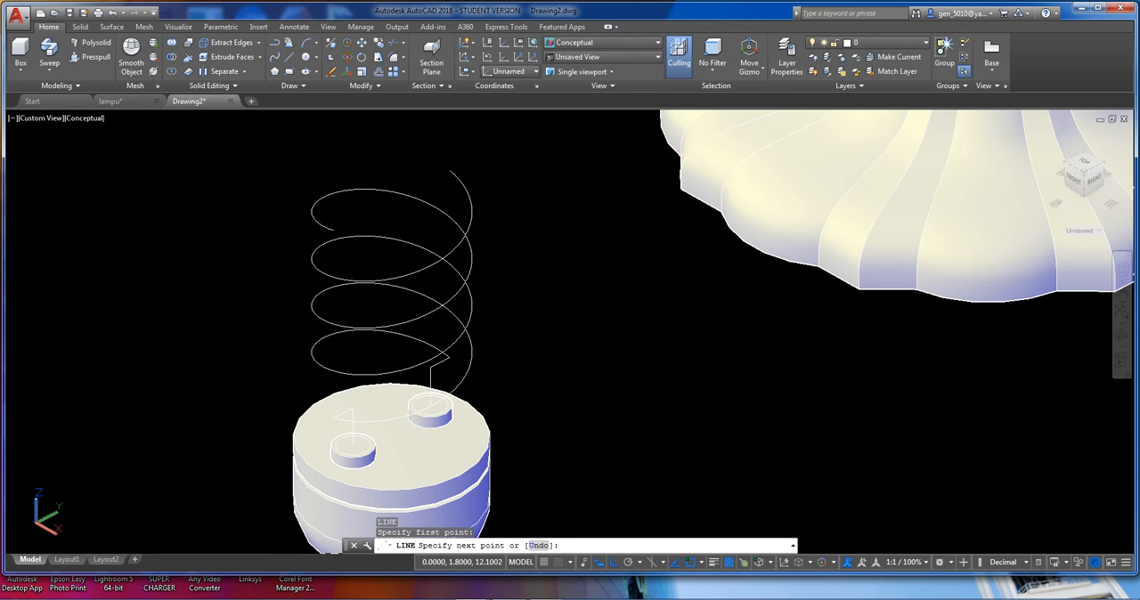
key("Escape")
Draw a line 1 unit long in the negative X direction from the original helix's upper end.
type("l")
key("Return")
left_click(453, 169)
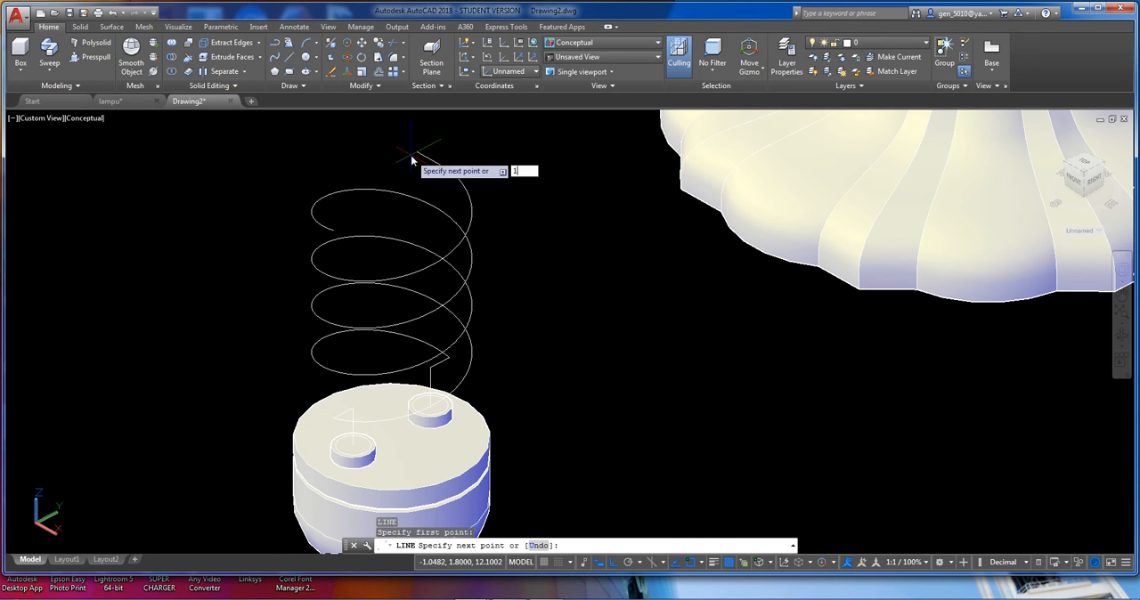
type("1")
key("Return")
key("Return")
key("Return")
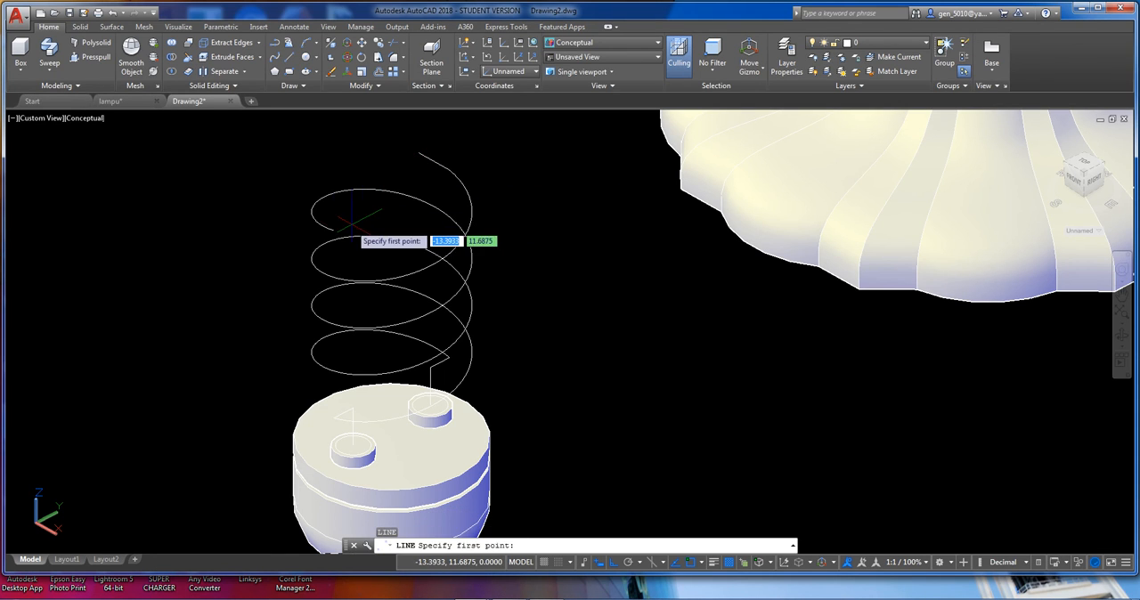
Draw a 1-unit line along X from the copied helix's upper end, and continue it to the free end of the other upper line.
left_click(365, 227)
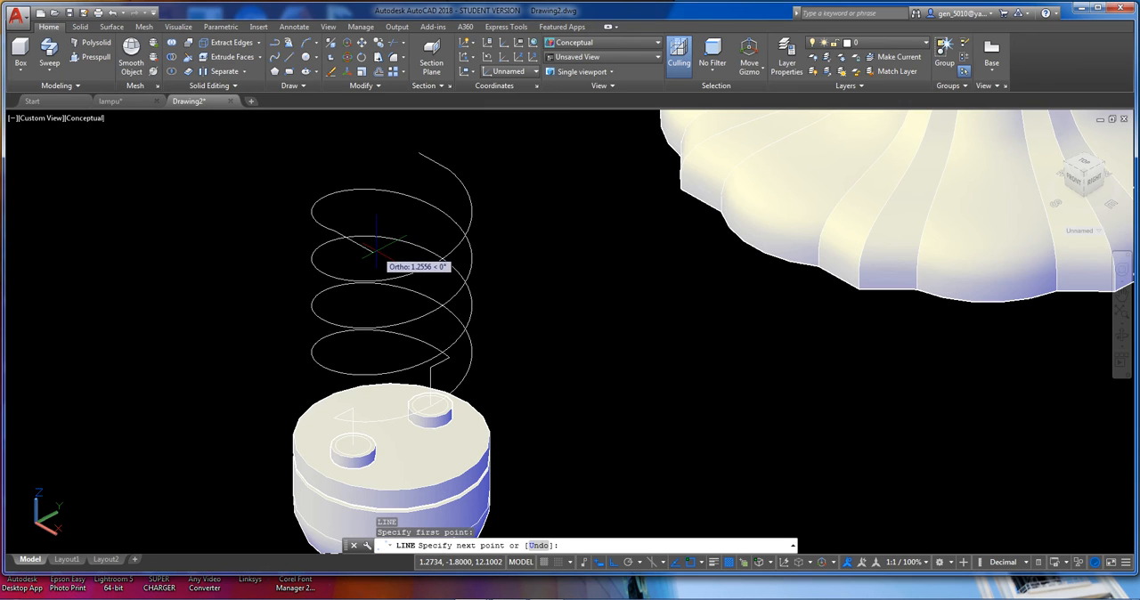
type("1")
key("Return")
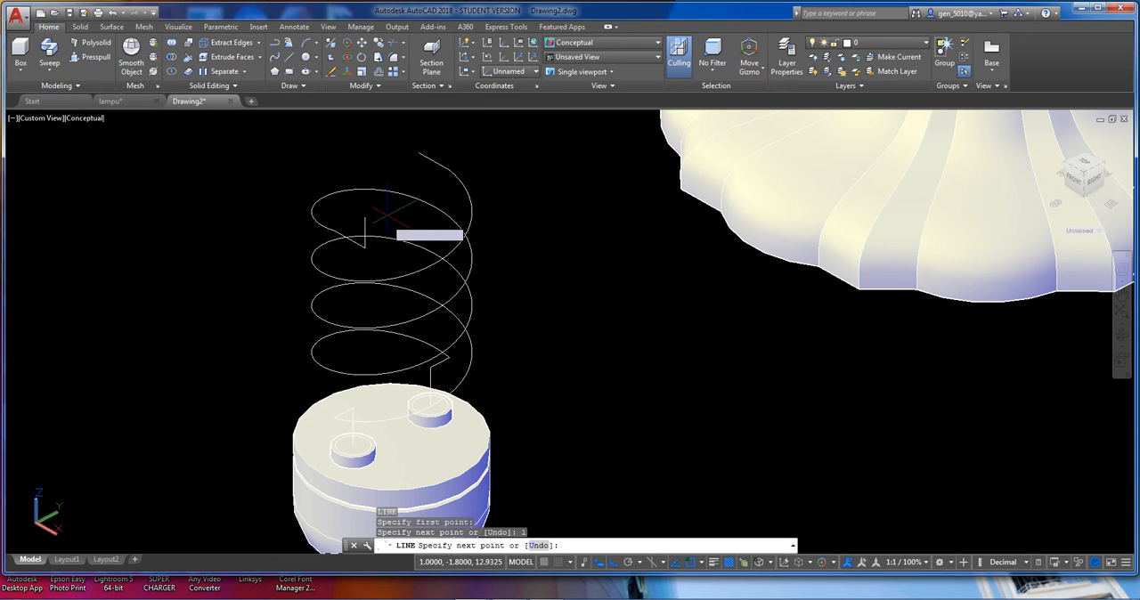
left_click(418, 151)
key("Return")
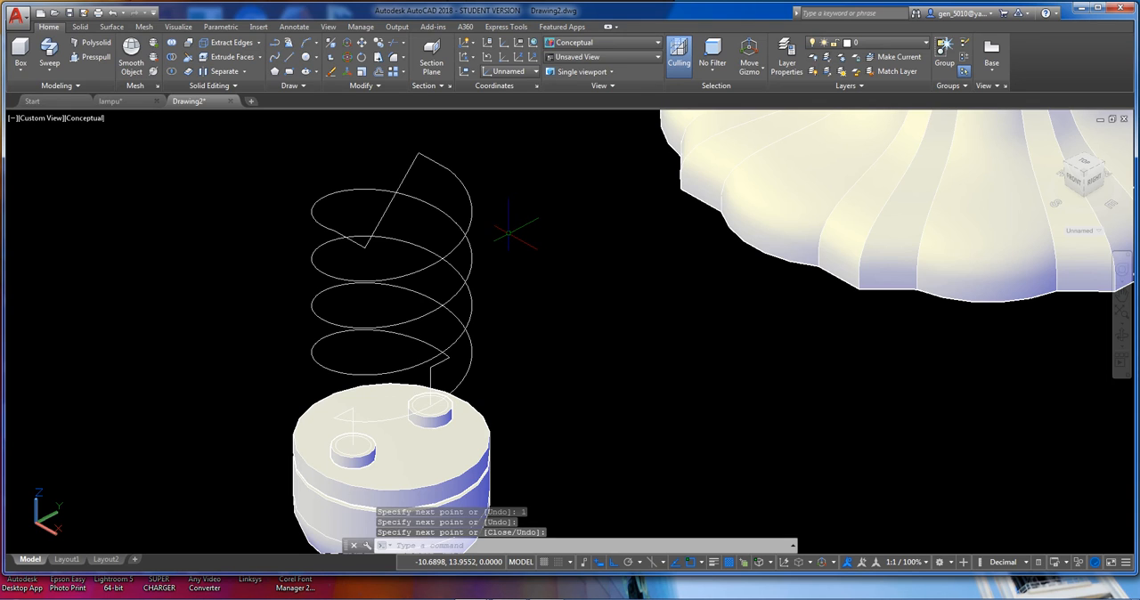
Erase the three line segments linking the upper ends of the two helices.
left_click(432, 155)
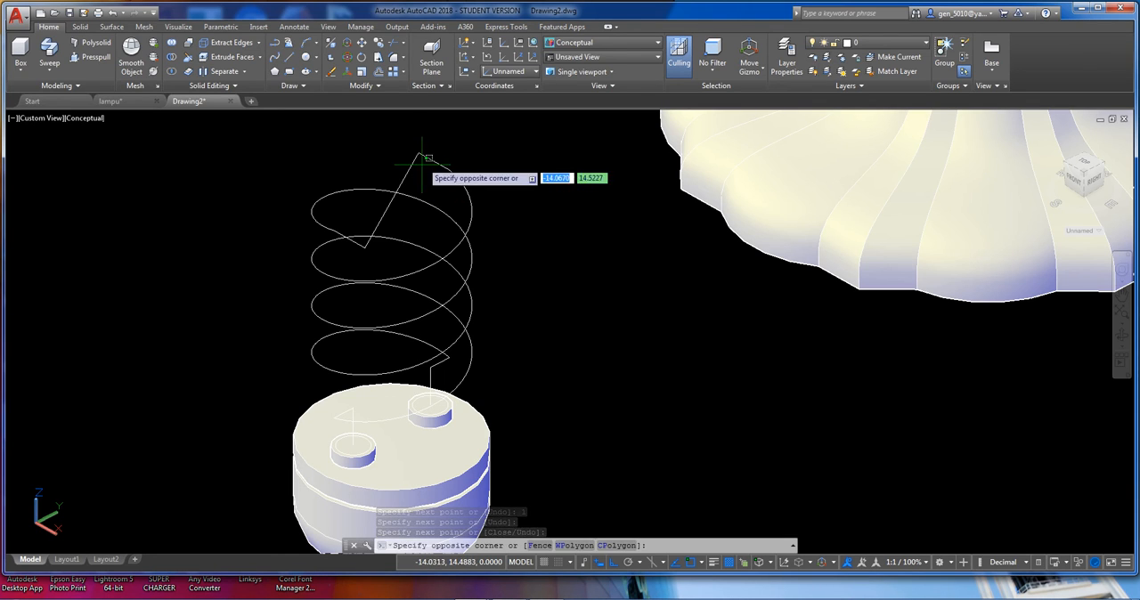
left_click(405, 188)
left_click(364, 256)
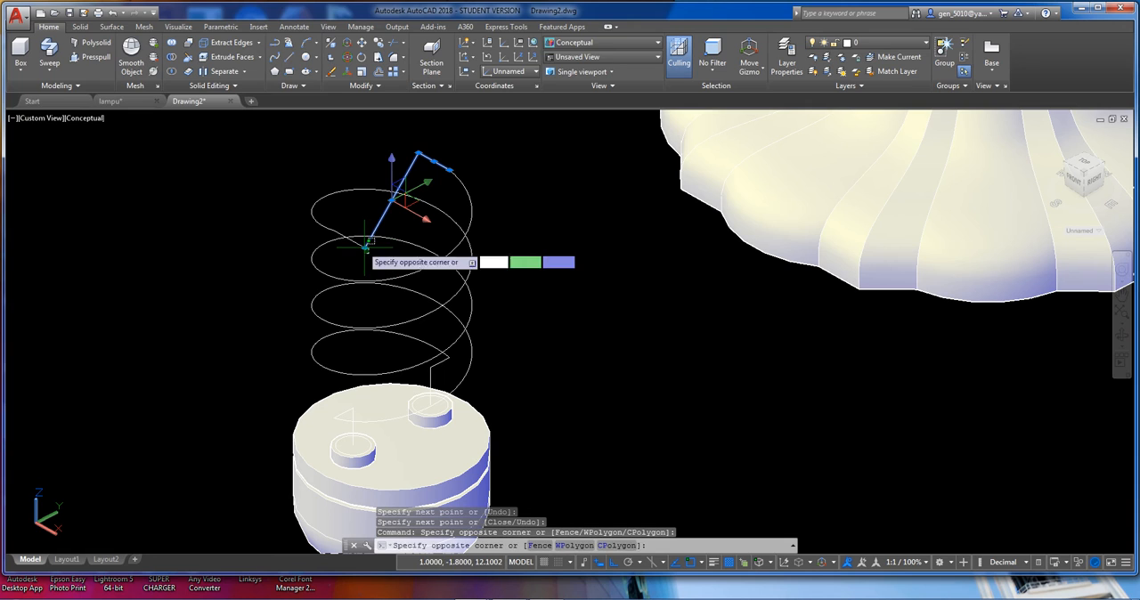
left_click(359, 246)
key("Delete")
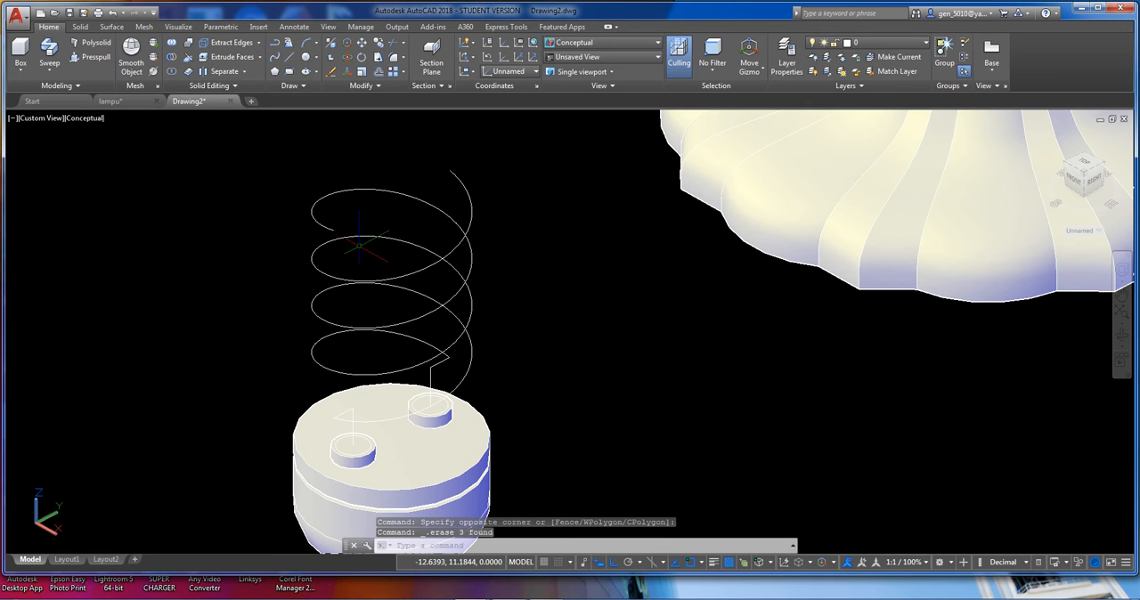
Draw one straight line directly between the upper ends of the two helices.
type("l")
key("Return")
left_click(334, 230)
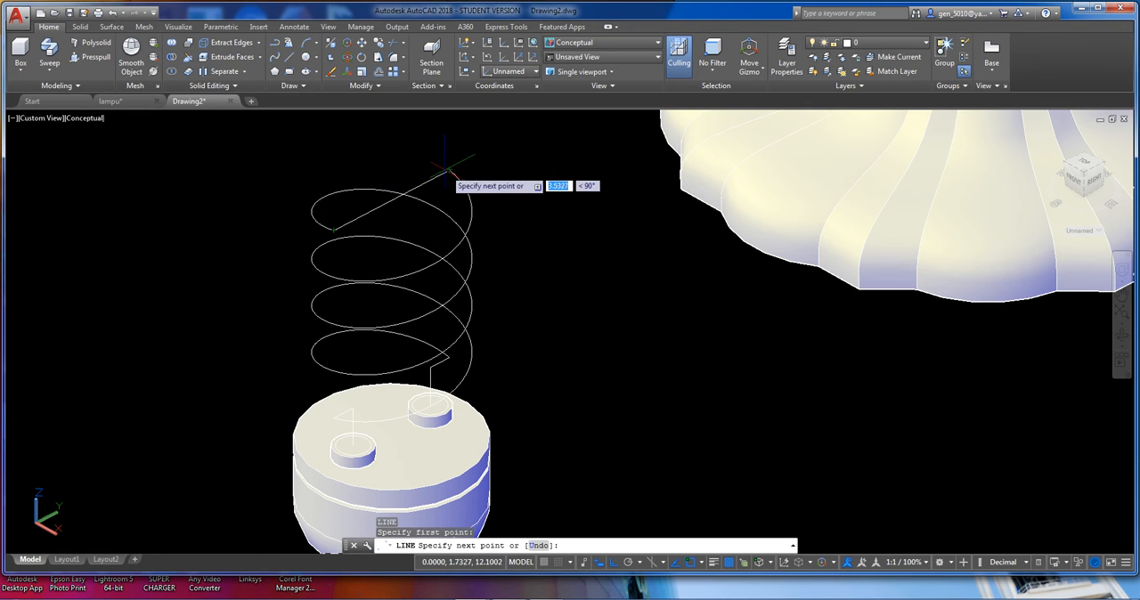
left_click(448, 170)
key("Return")
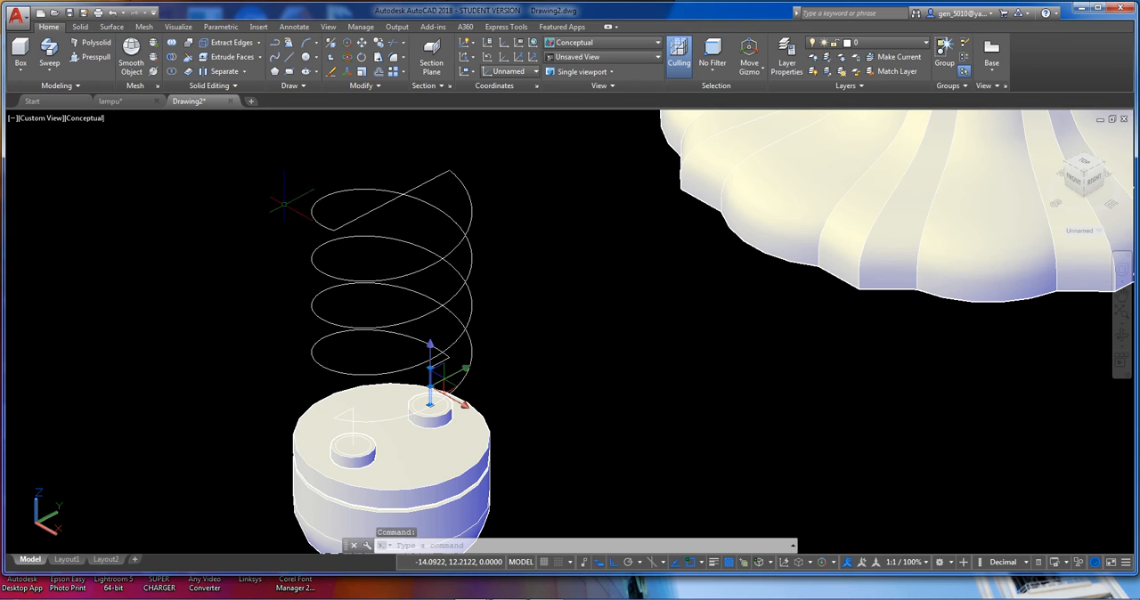
key("Escape")
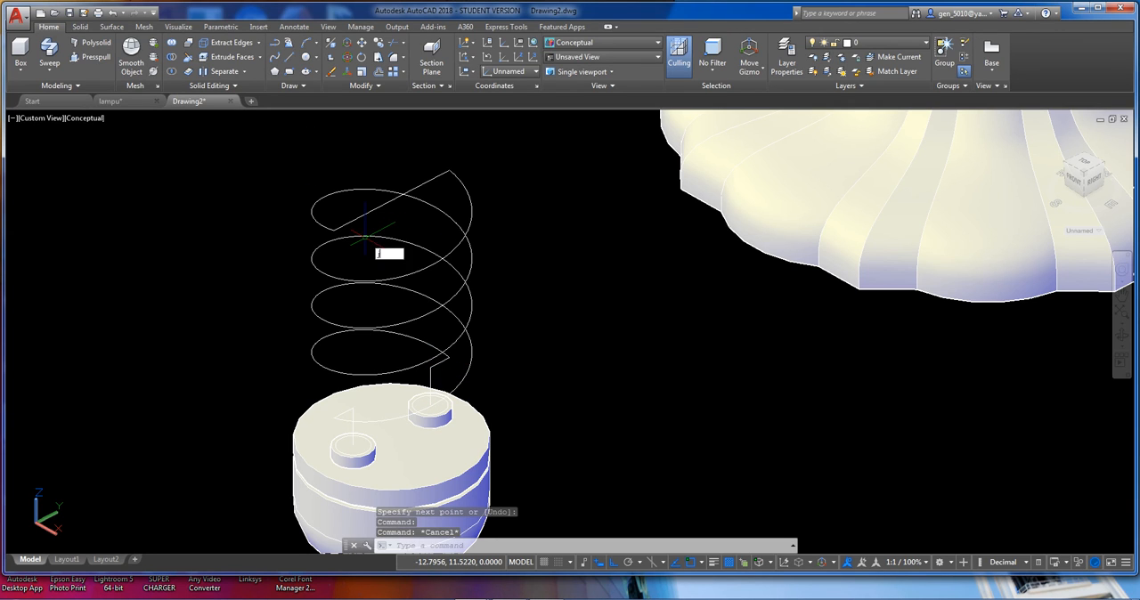
Join both helices, their lower connecting lines and the straight line across the top into a single path.
type("join")
key("Return")
left_click(430, 381)
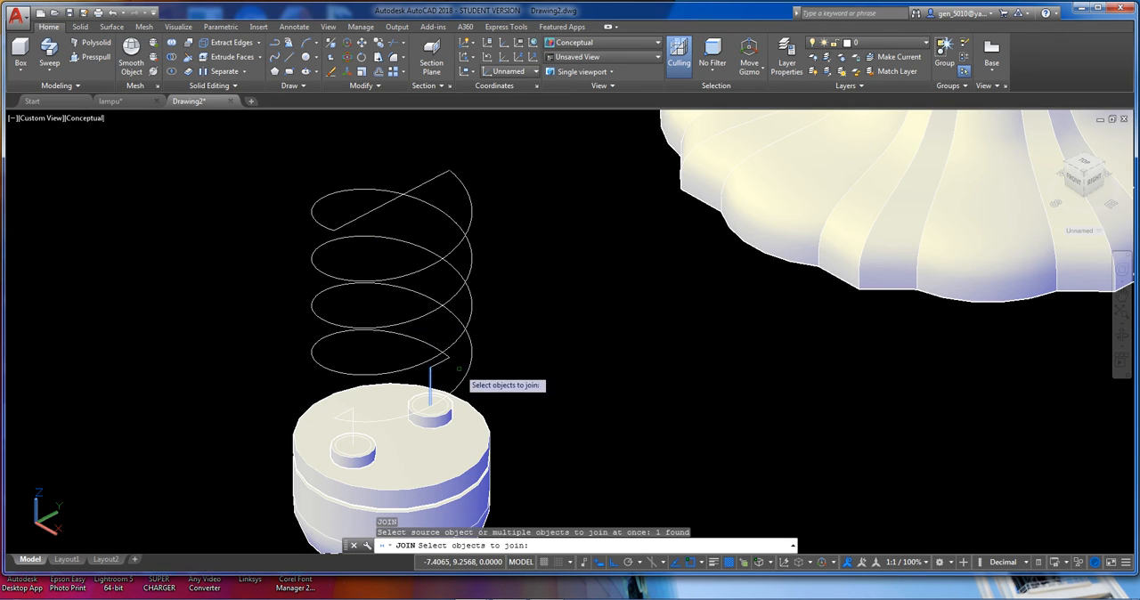
left_click(457, 366)
left_click(410, 302)
left_click(494, 365)
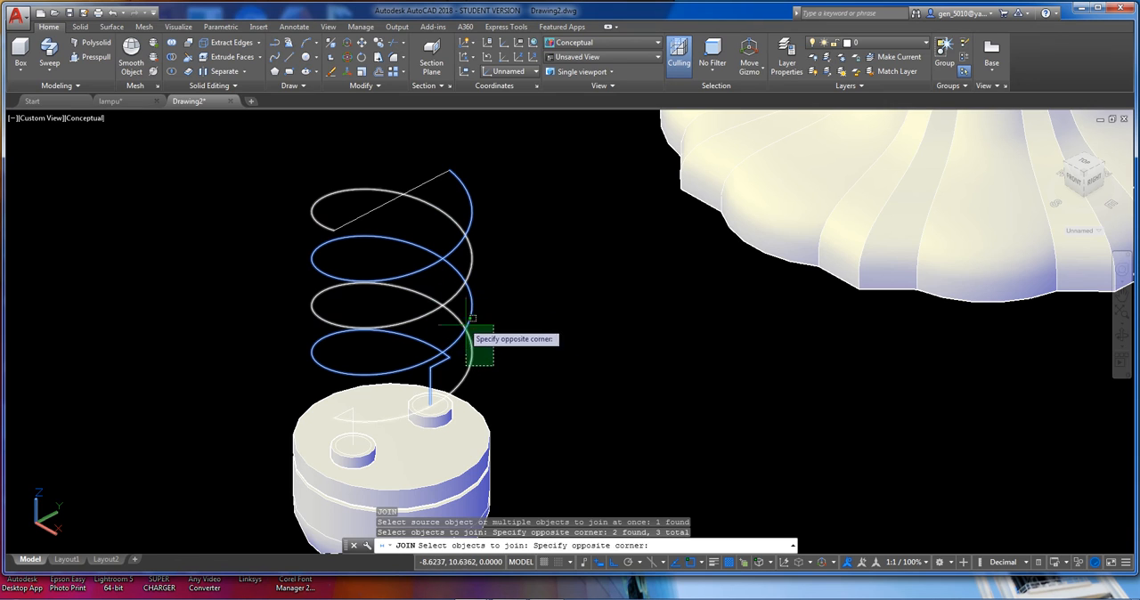
left_click(469, 320)
left_click(304, 378)
left_click(365, 451)
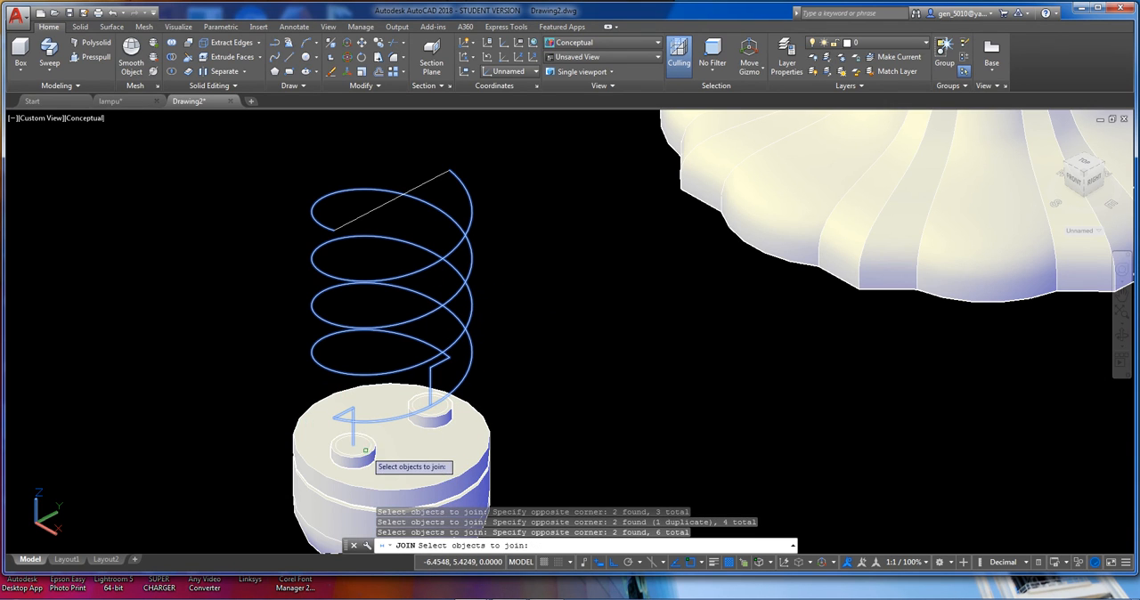
left_click(392, 271)
left_click(336, 217)
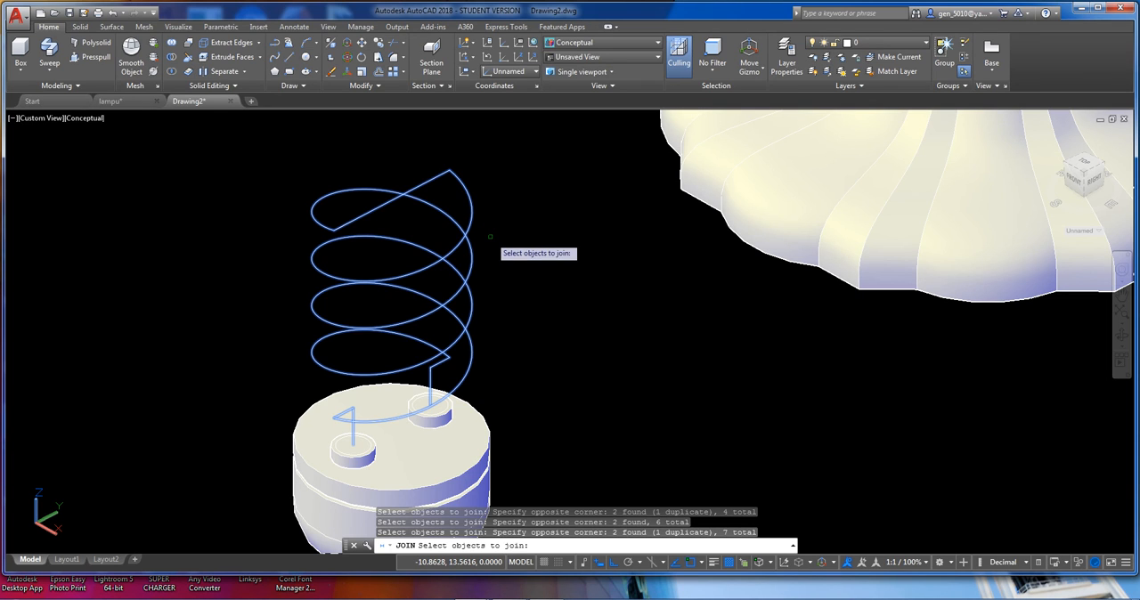
key("Return")
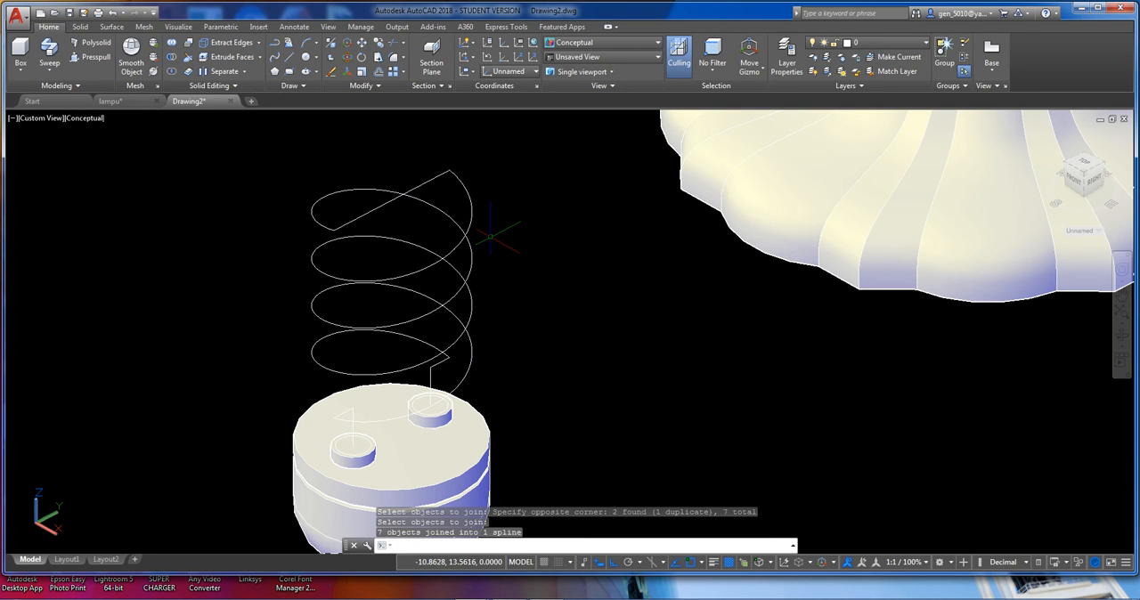
Maximize the program window and bring the spiral path and the whole lamp base into view.
left_click(1097, 8)
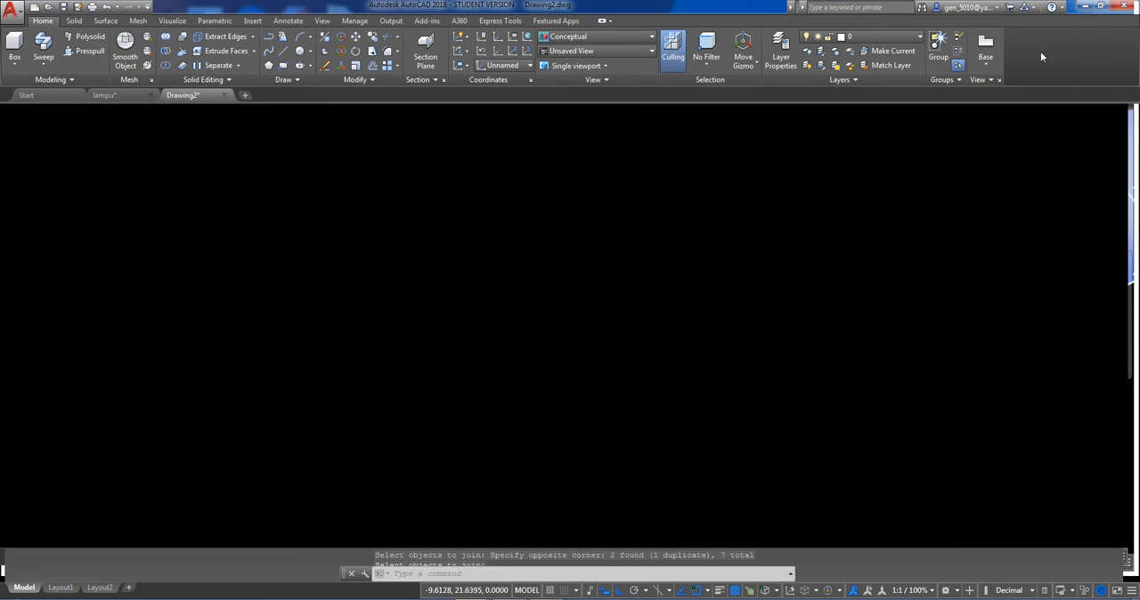
middle_click_drag(529, 276, 493, 254, "shift")
scroll(505, 221, "down", 2)
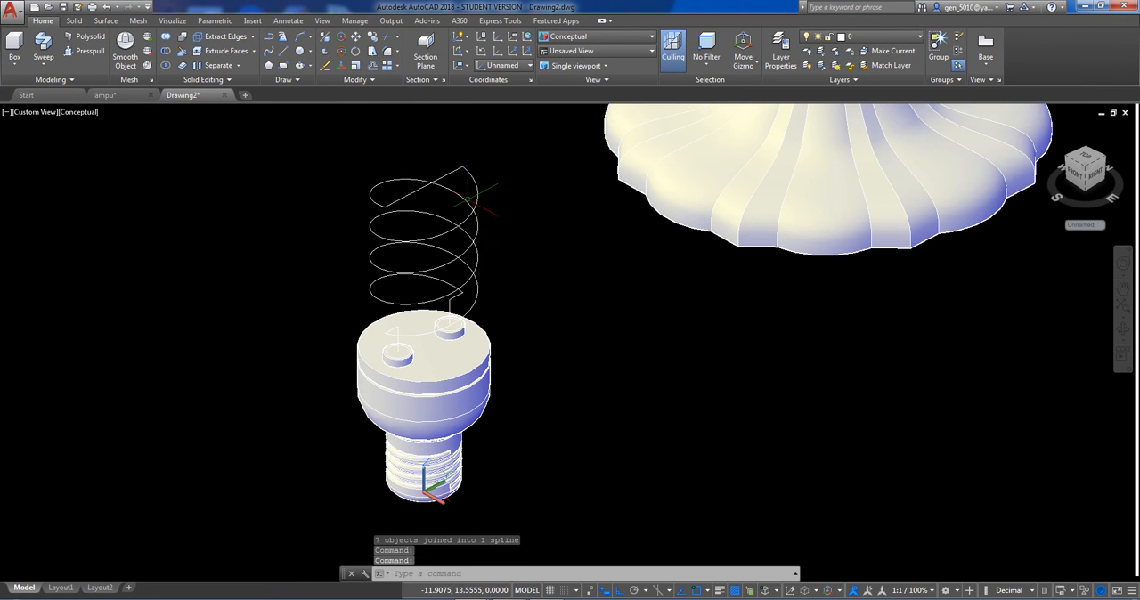
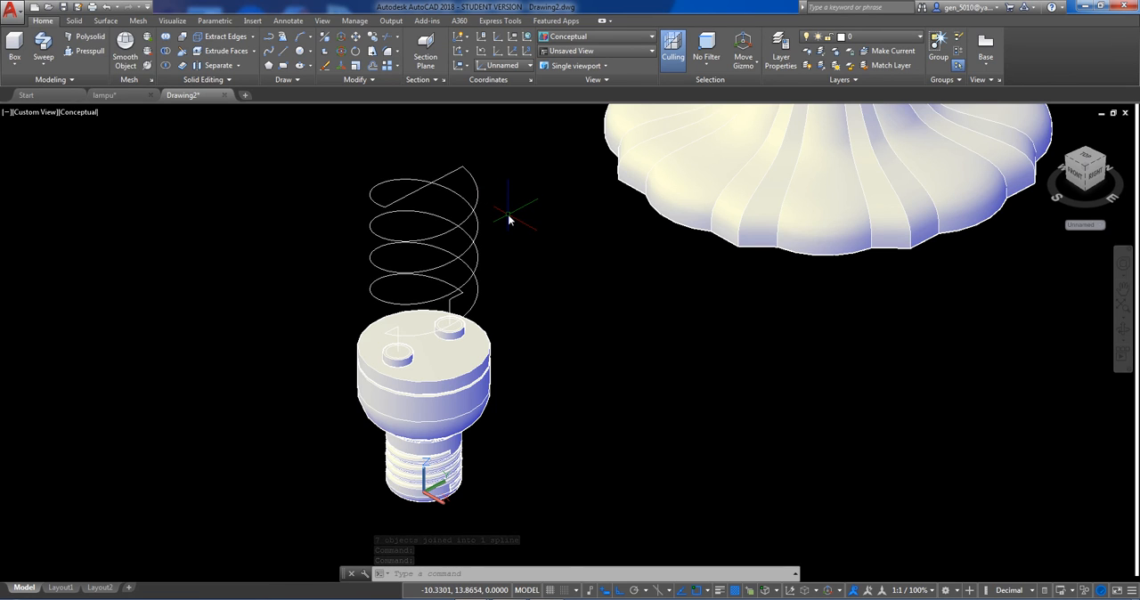
Sweep the small circle on top of the rear socket along the joined double-helix path to form the solid lamp tube.
type("E")
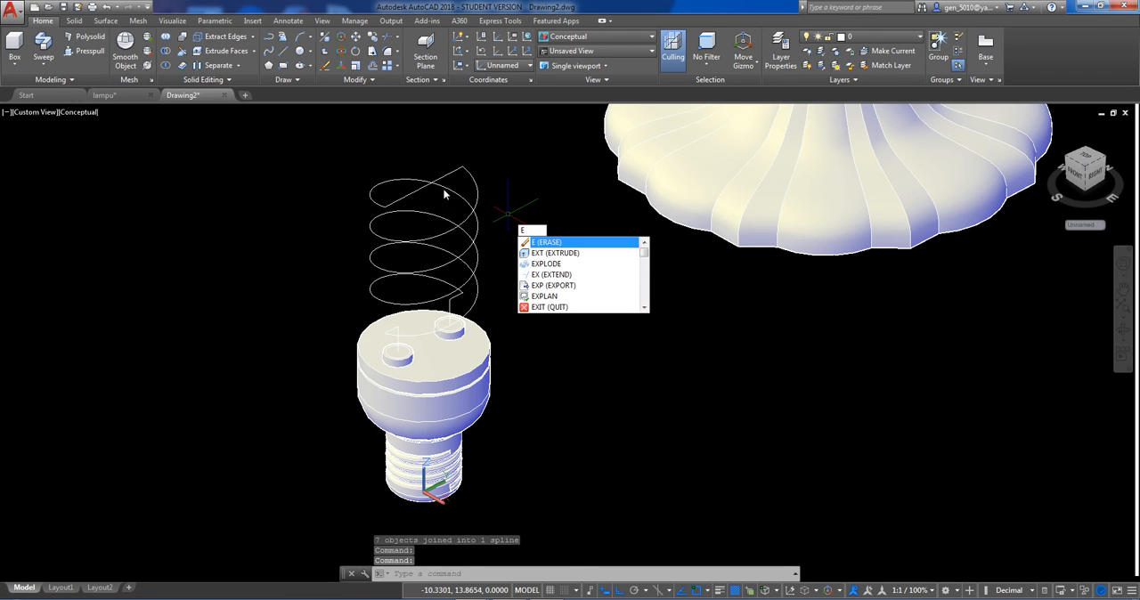
key("Escape")
left_click(44, 52)
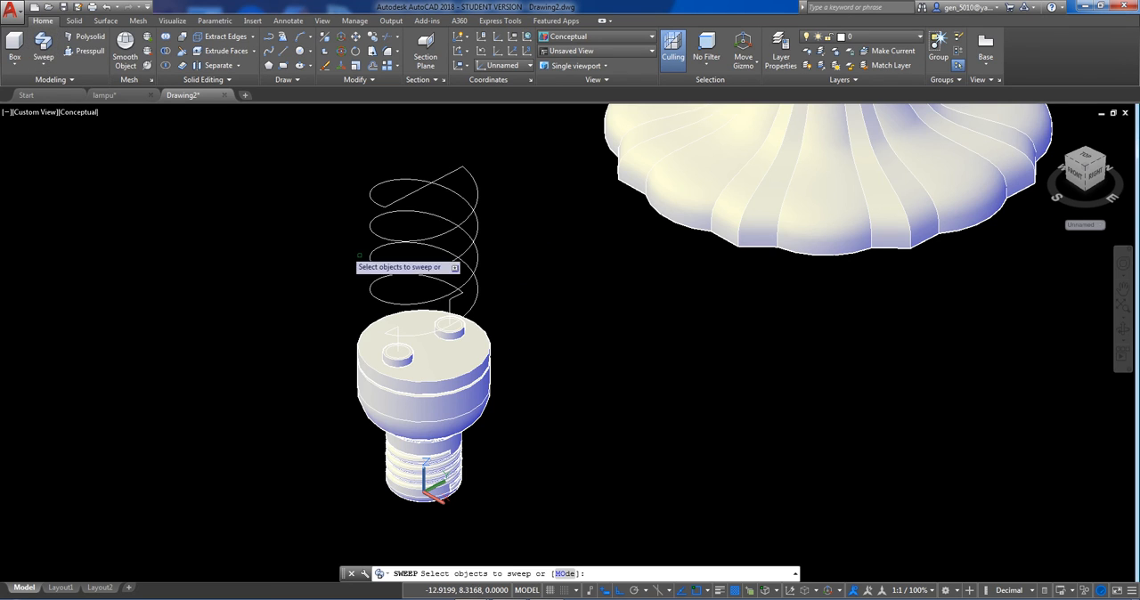
scroll(458, 314, "up", 3)
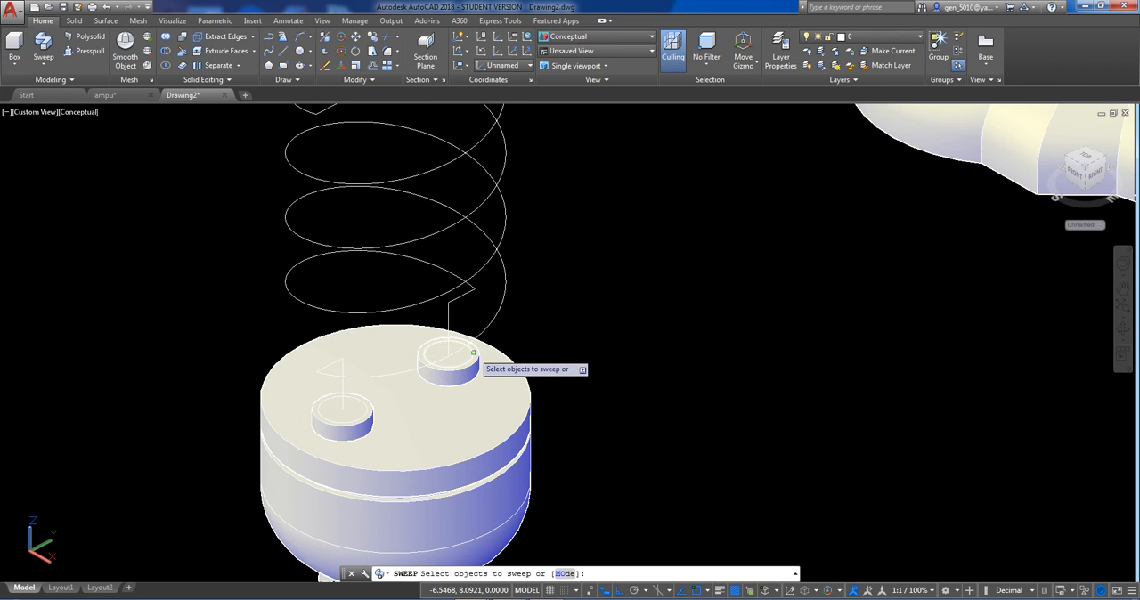
left_click(475, 353)
key("Return")
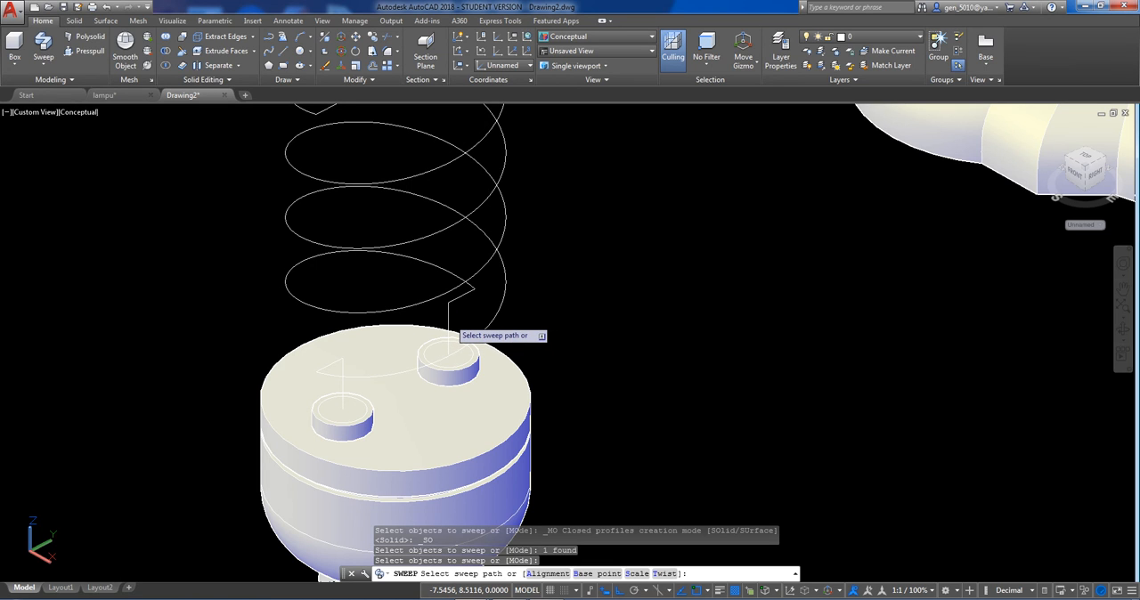
left_click(449, 326)
scroll(666, 305, "down", 2)
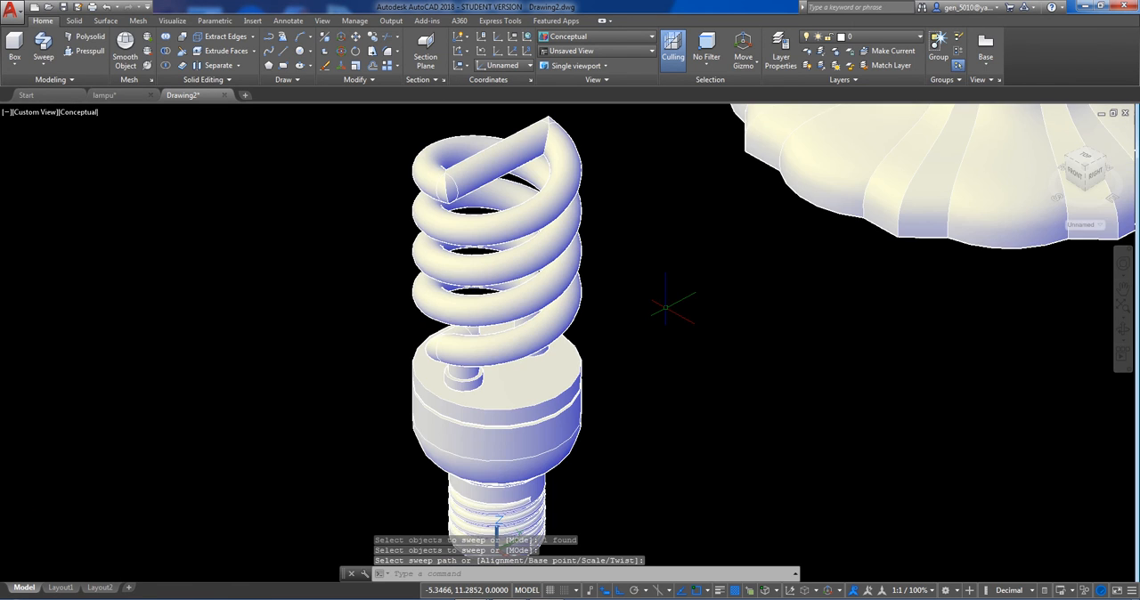
Fillet the sharp outer edge of the tube's bend above the rear socket with a radius of 0.4.
middle_click_drag(666, 306, 764, 278, "shift")
scroll(553, 346, "up", 5)
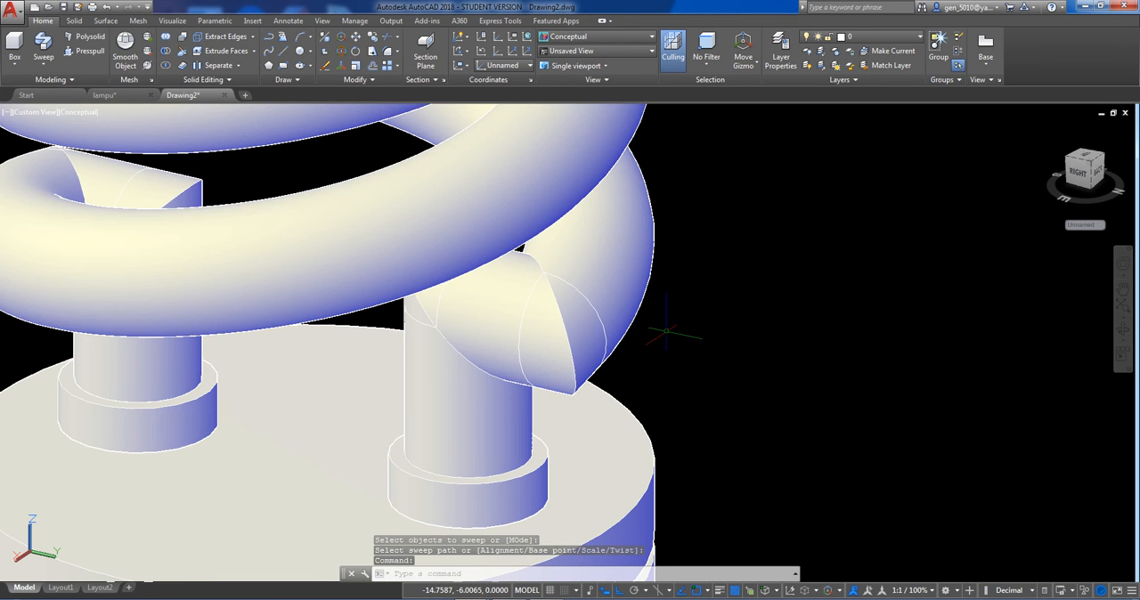
type("f")
key("Return")
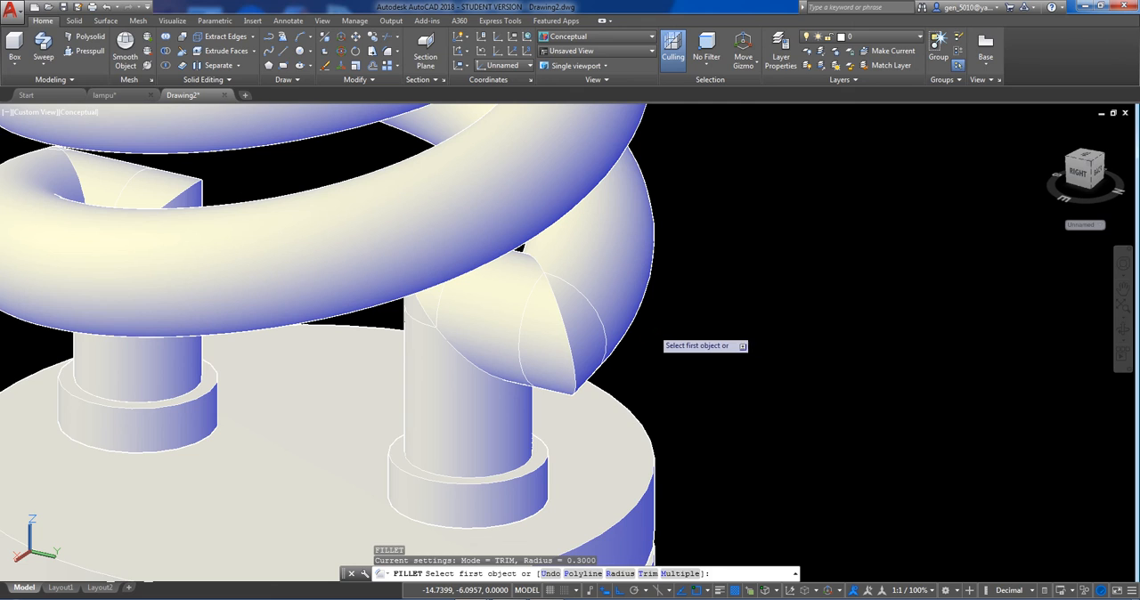
type("r")
key("Return")
type(".4")
key("Return")
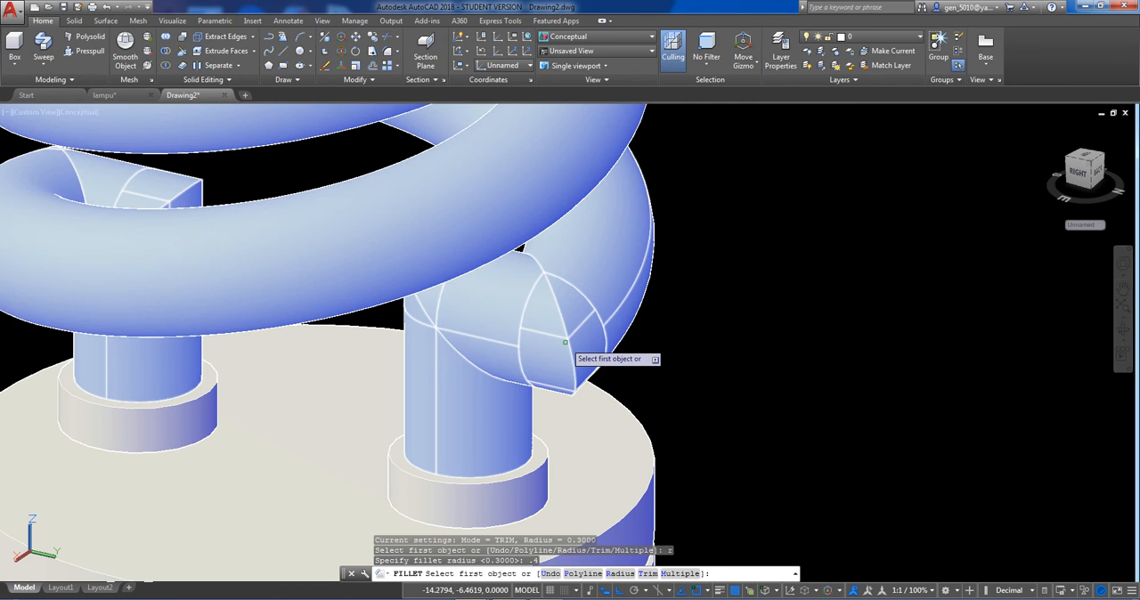
left_click(568, 345)
key("Return")
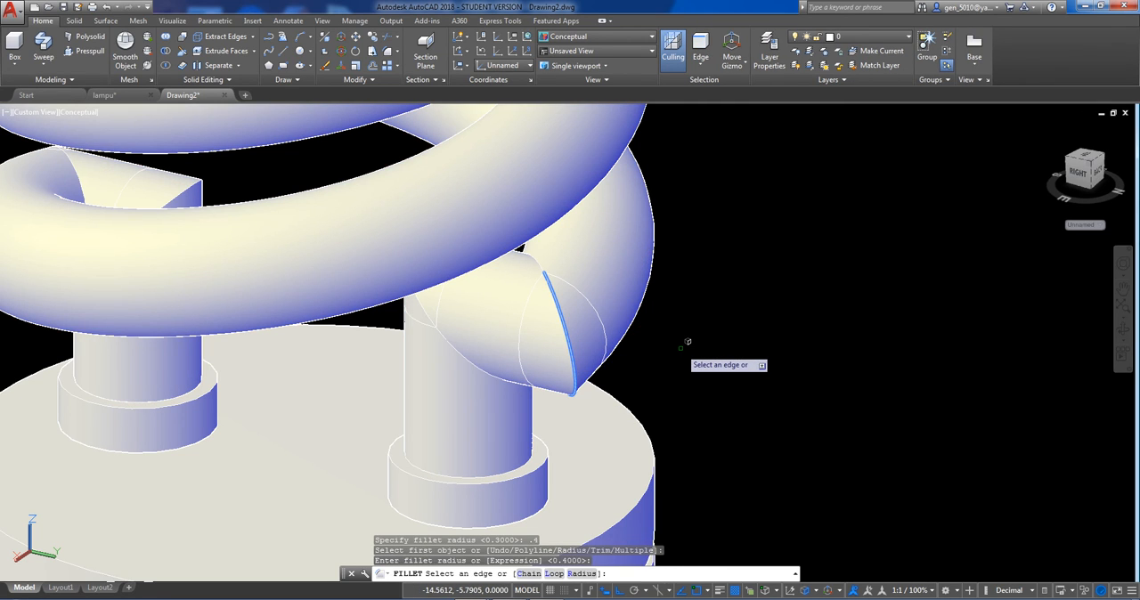
key("Return")
scroll(453, 298, "down", 4)
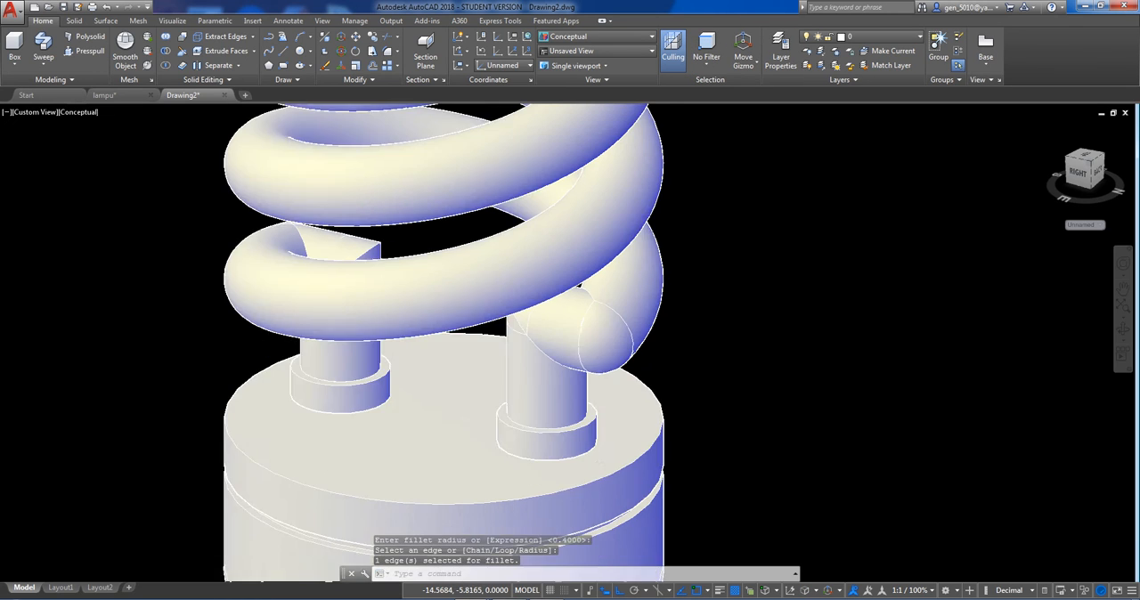
scroll(477, 288, "up", 2)
key("Return")
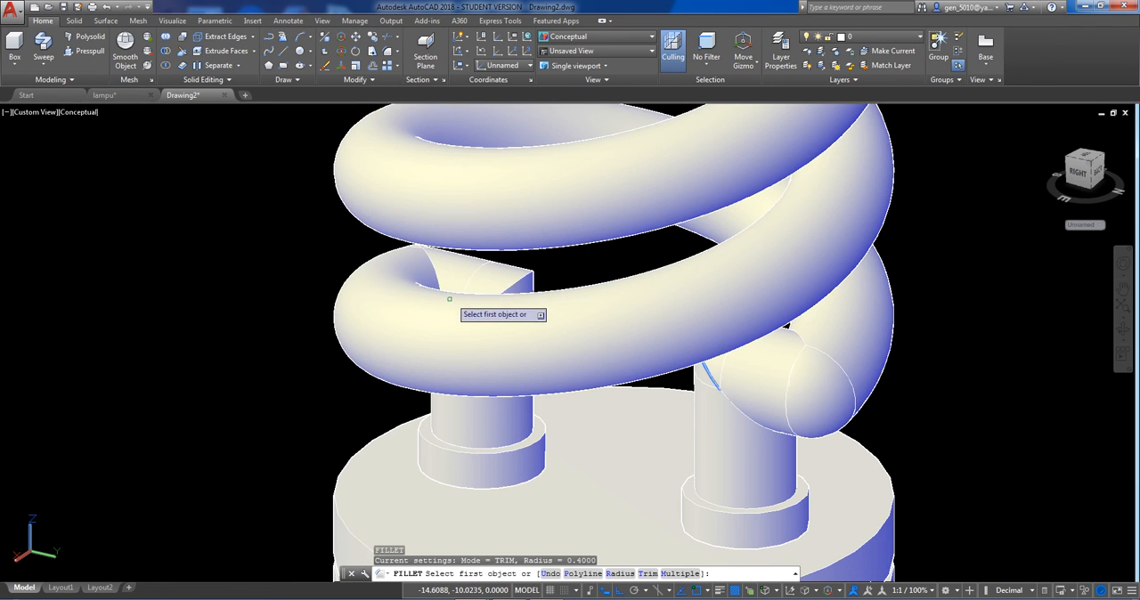
middle_click_drag(472, 303, 623, 331, "shift")
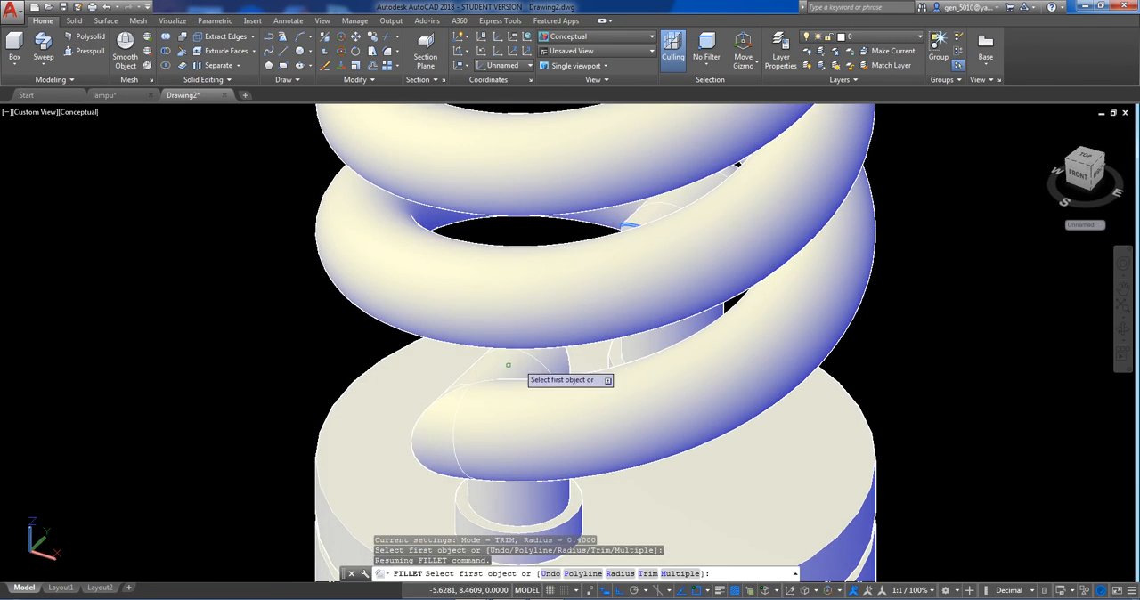
left_click(420, 395)
key("Escape")
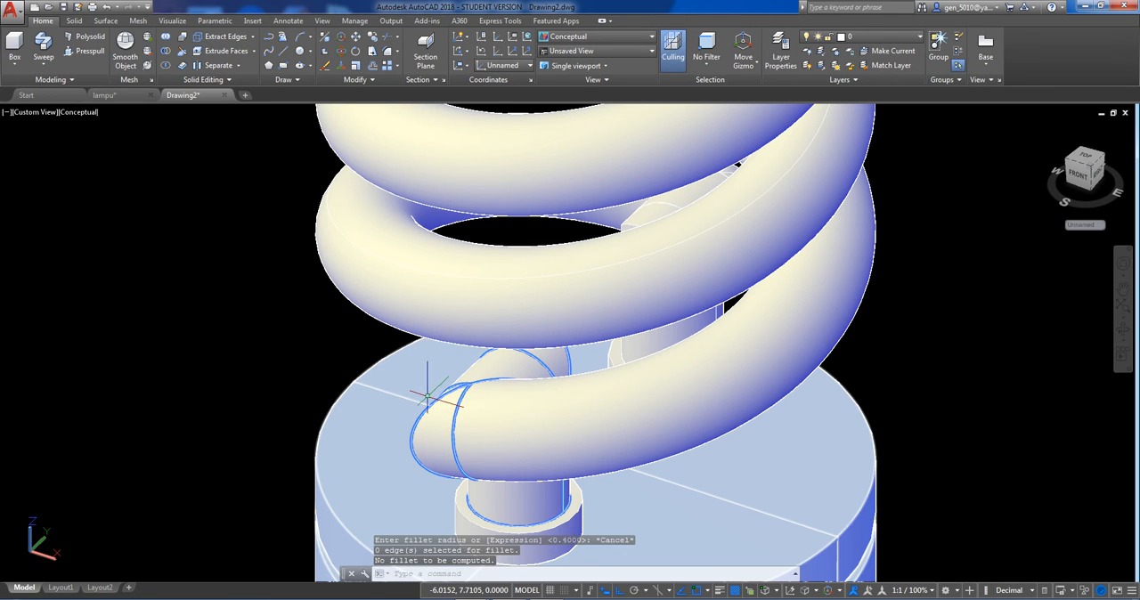
key("Escape")
key("Escape")
scroll(420, 377, "up", 5)
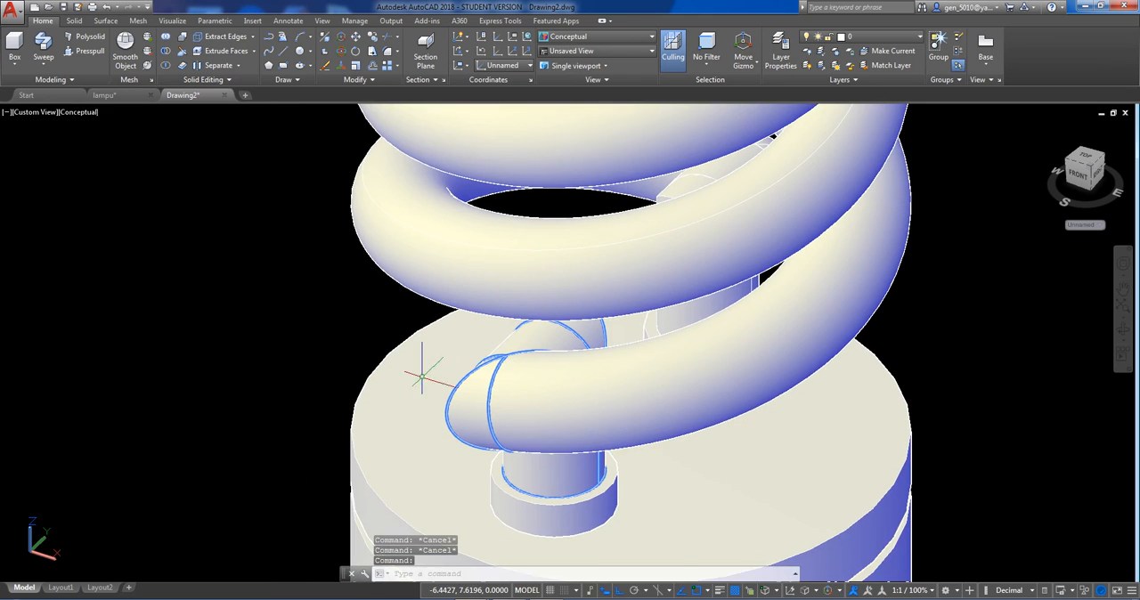
key("Escape")
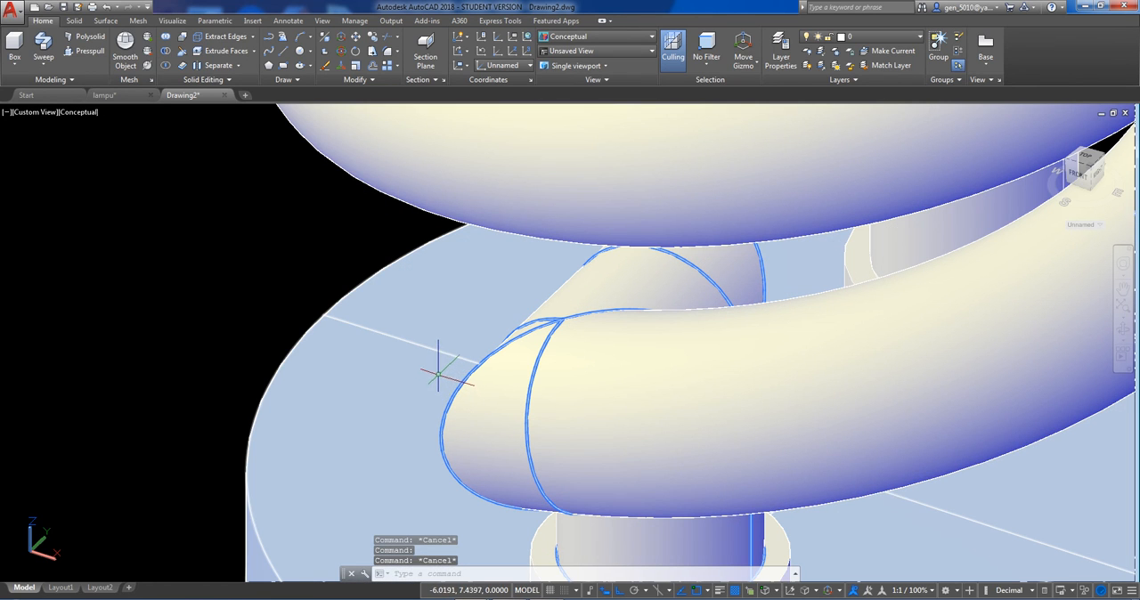
Fillet the sharp outer edge of the tube's bend above the front socket with a radius of 0.4.
type("f")
key("Return")
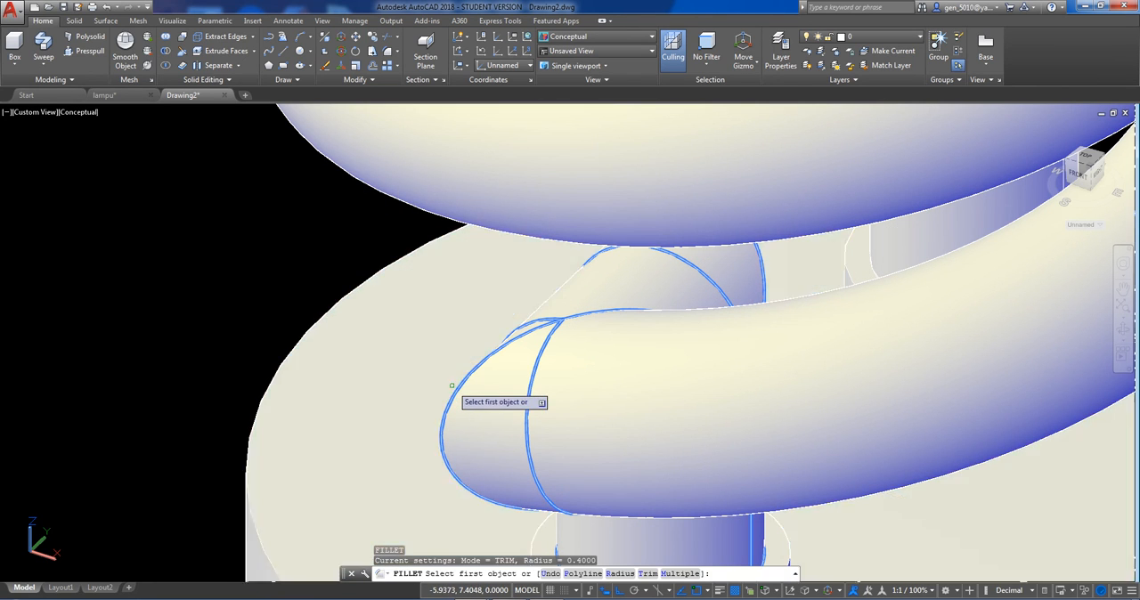
type("r")
key("Return")
key("Return")
key("Return")
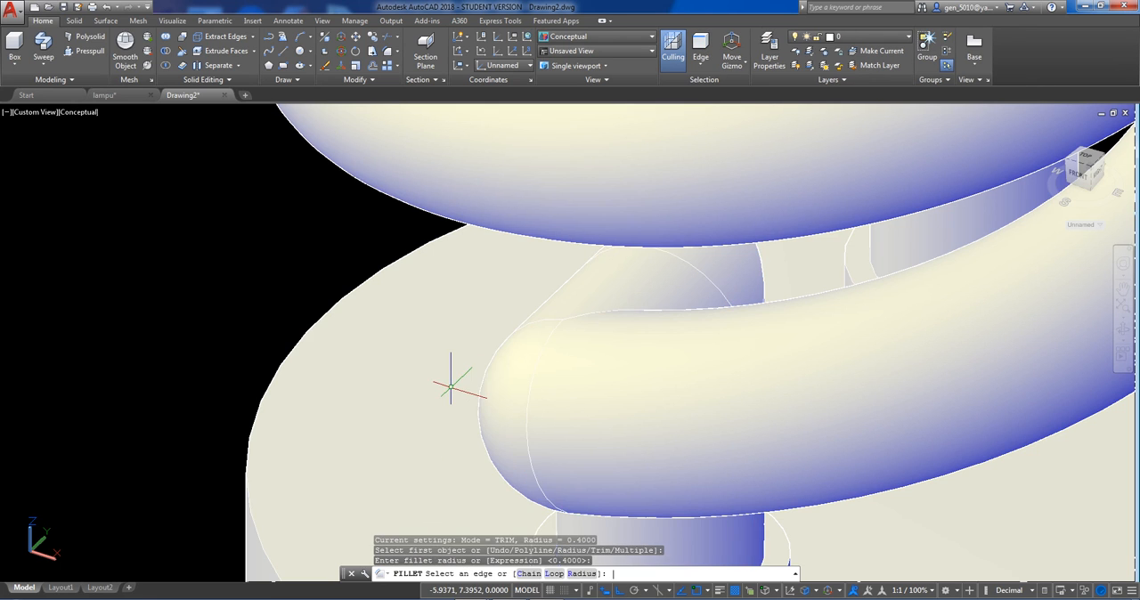
scroll(451, 376, "down", 5)
scroll(553, 322, "down", 4)
middle_click_drag(579, 317, 550, 450)
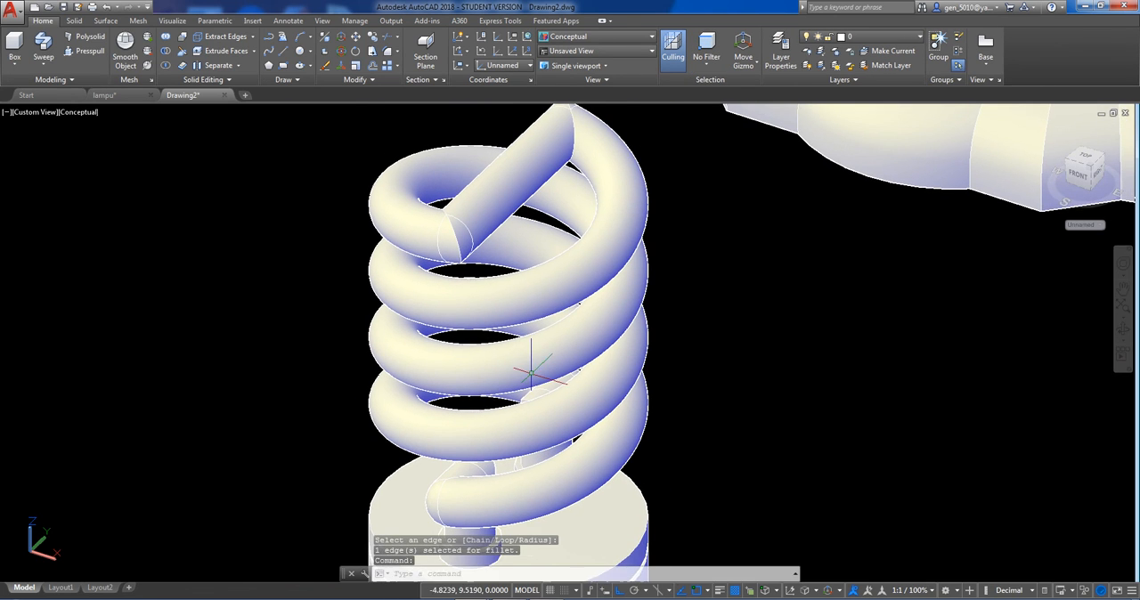
key("Return")
scroll(459, 236, "up", 3)
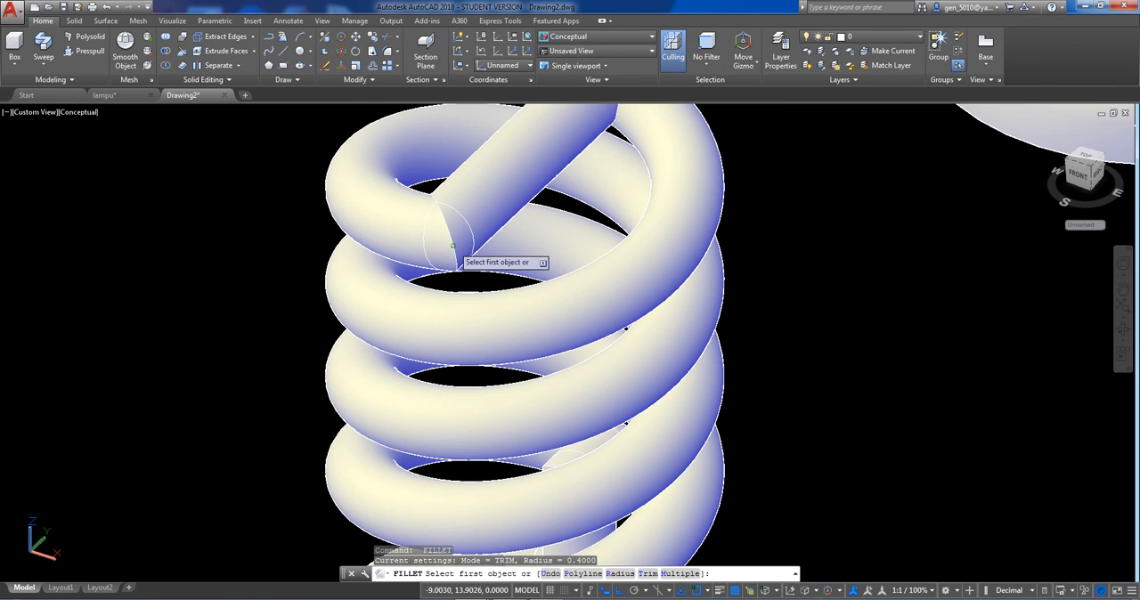
left_click(457, 237)
scroll(460, 238, "up", 3)
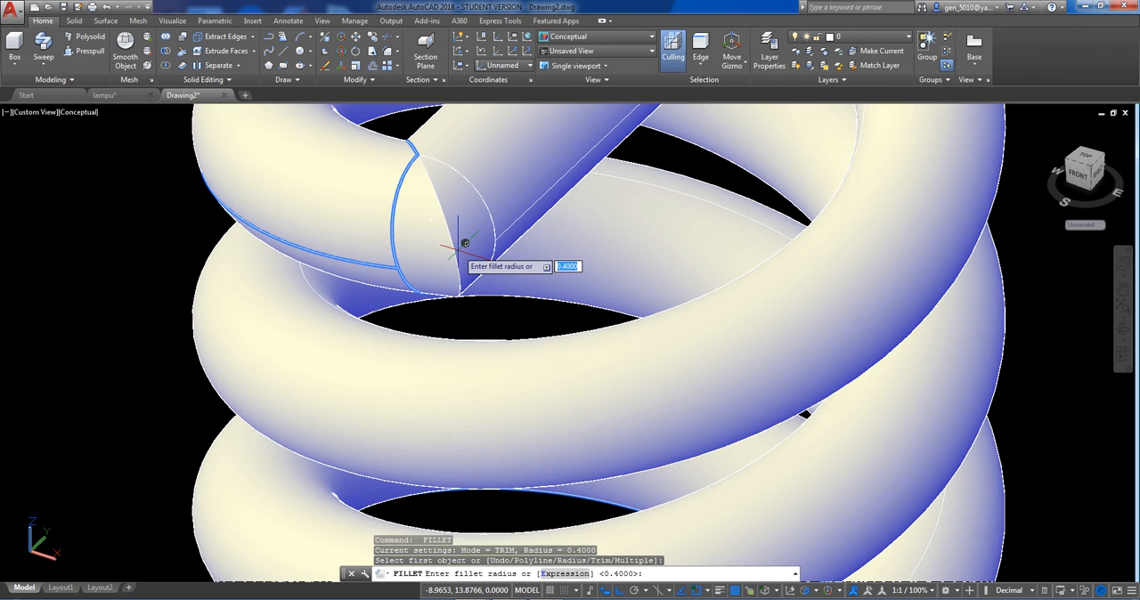
key("Escape")
Fillet the sharp edge at the front end of the straight tube across the top with a radius of 0.4.
key("Return")
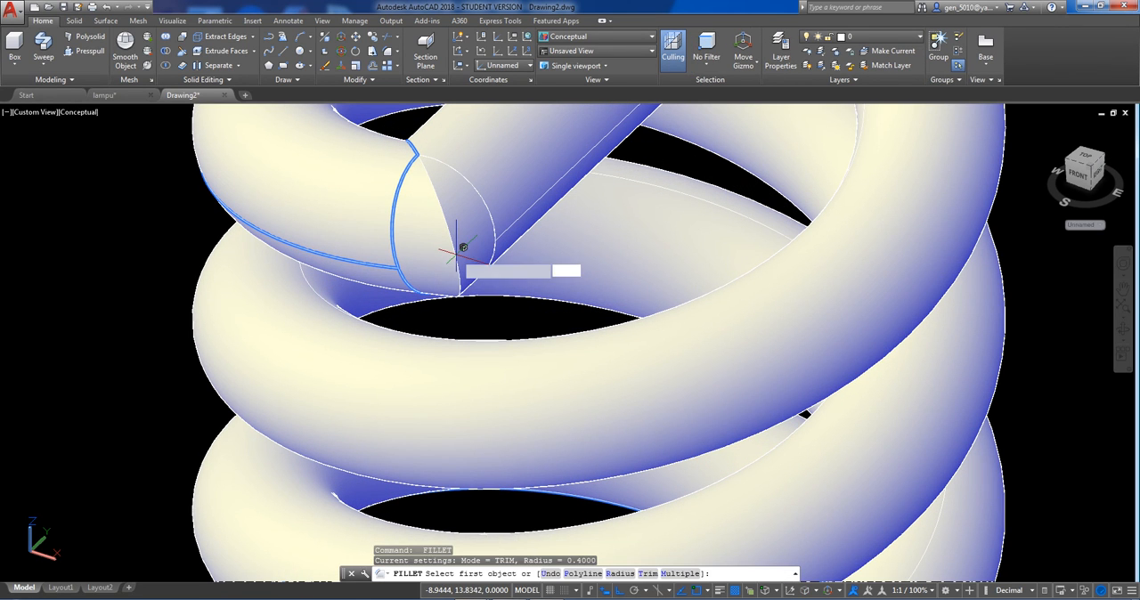
left_click(456, 253)
key("Return")
Fillet the sharp edge at the rear end of the straight tube across the top with a radius of 0.4.
key("Return")
scroll(804, 414, "down", 5)
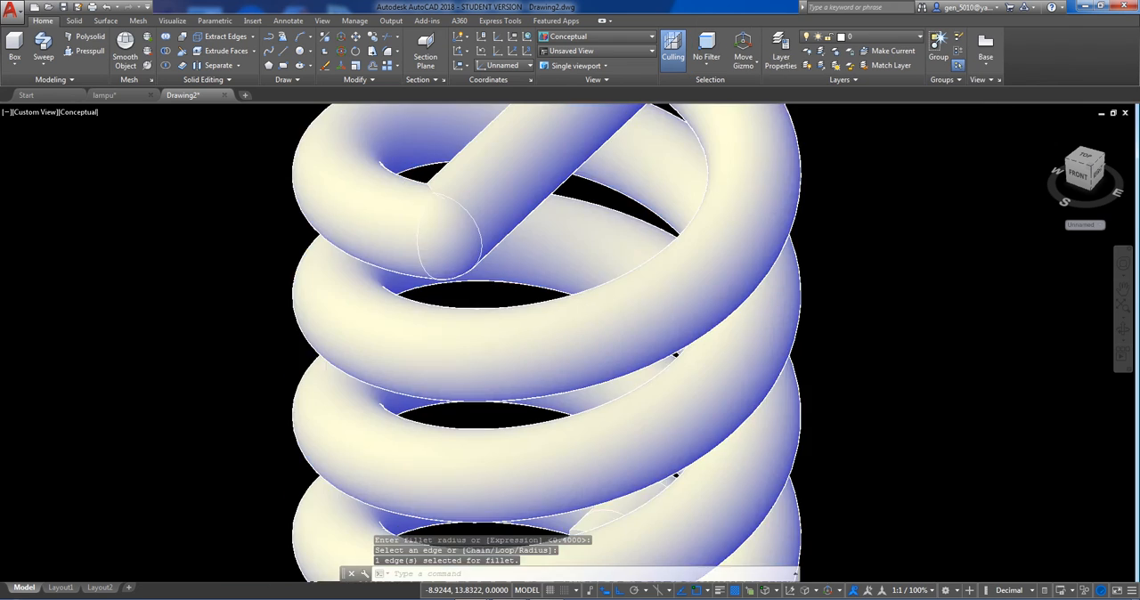
middle_click_drag(459, 274, 694, 286, "shift")
type("f")
key("Return")
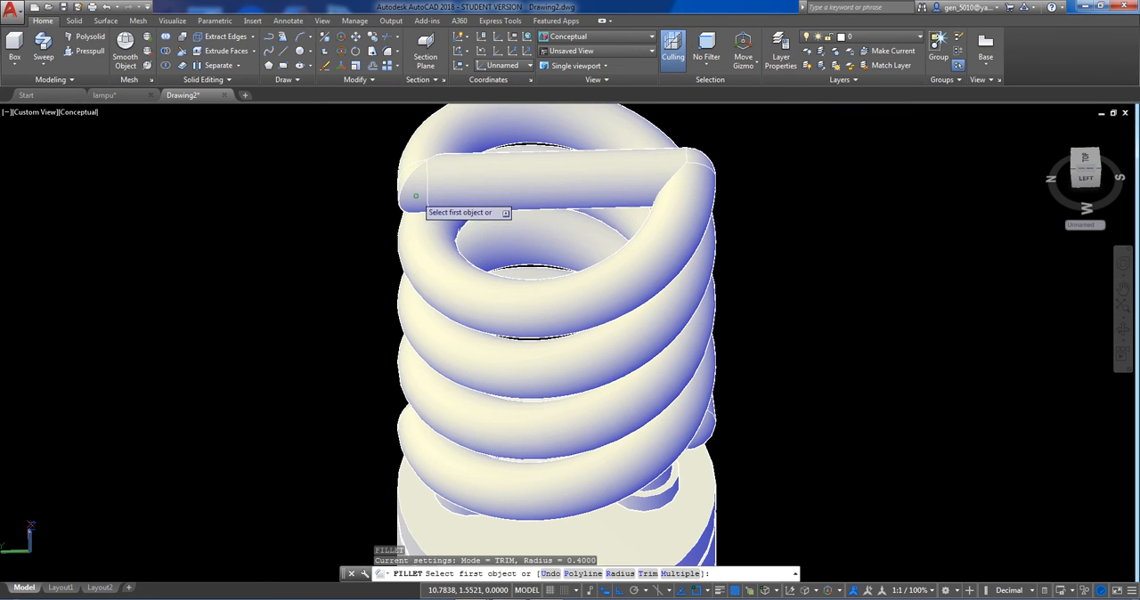
left_click(406, 182)
key("Return")
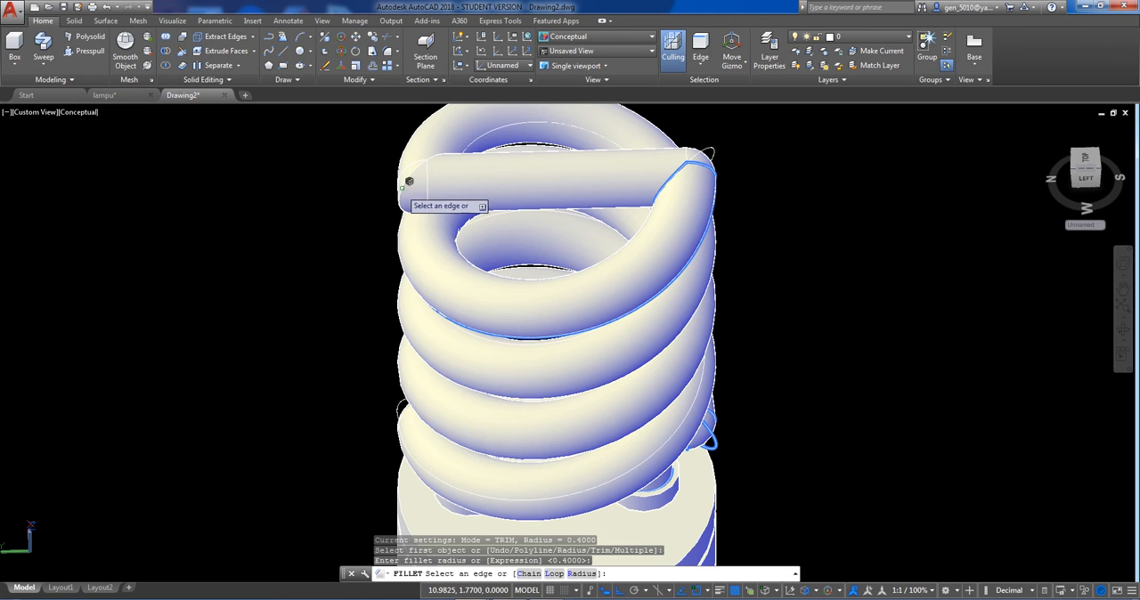
left_click(381, 191)
scroll(445, 259, "down", 6)
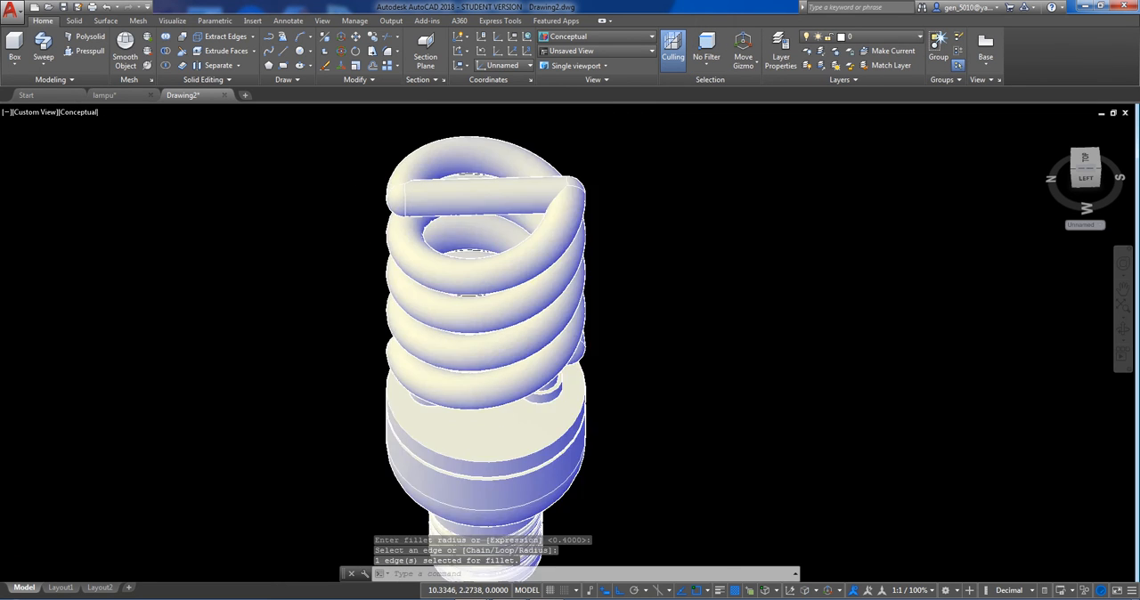
Examine the spiral bulb with its threaded base and the scalloped shade from several distances.
middle_click_drag(445, 259, 272, 251, "shift")
scroll(423, 336, "down", 2)
middle_click_drag(540, 327, 539, 330, "shift")
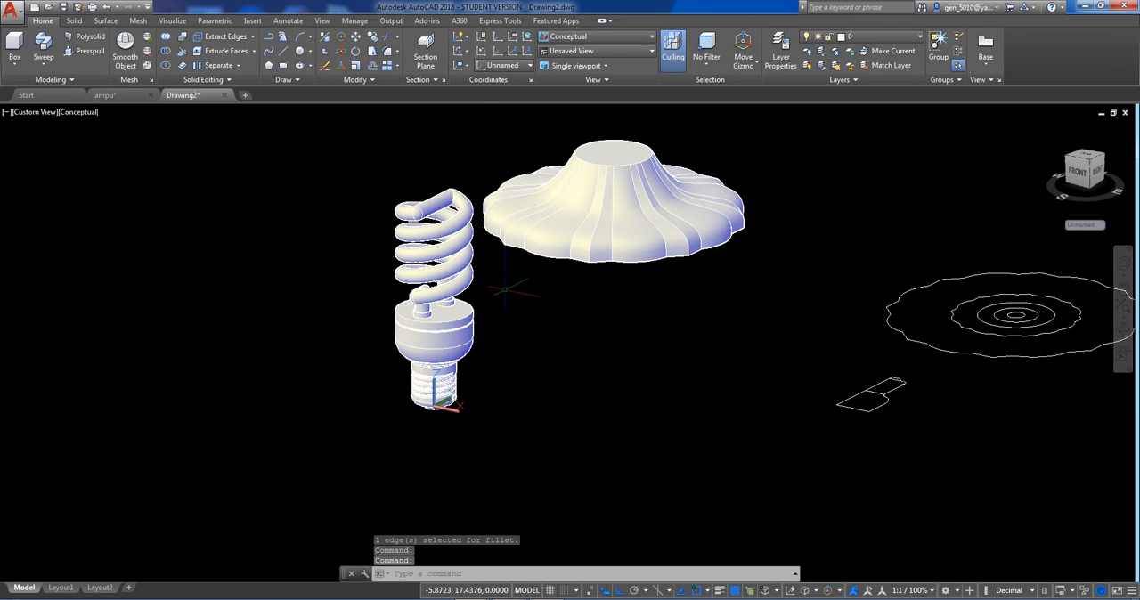
middle_click_drag(605, 193, 581, 264)
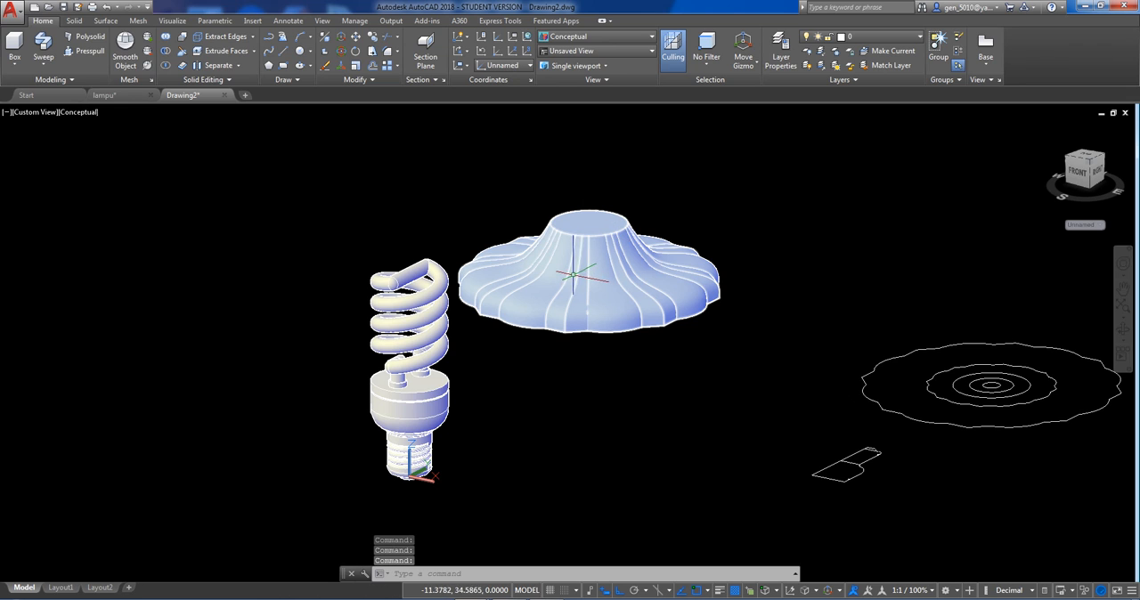
scroll(452, 432, "up", 5)
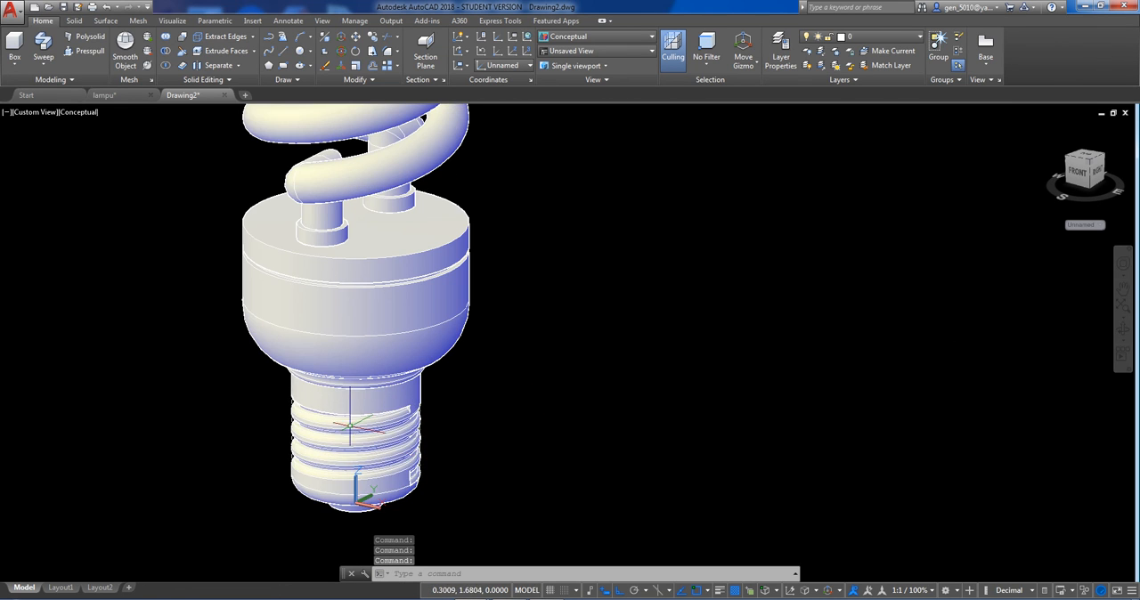
scroll(385, 442, "down", 4)
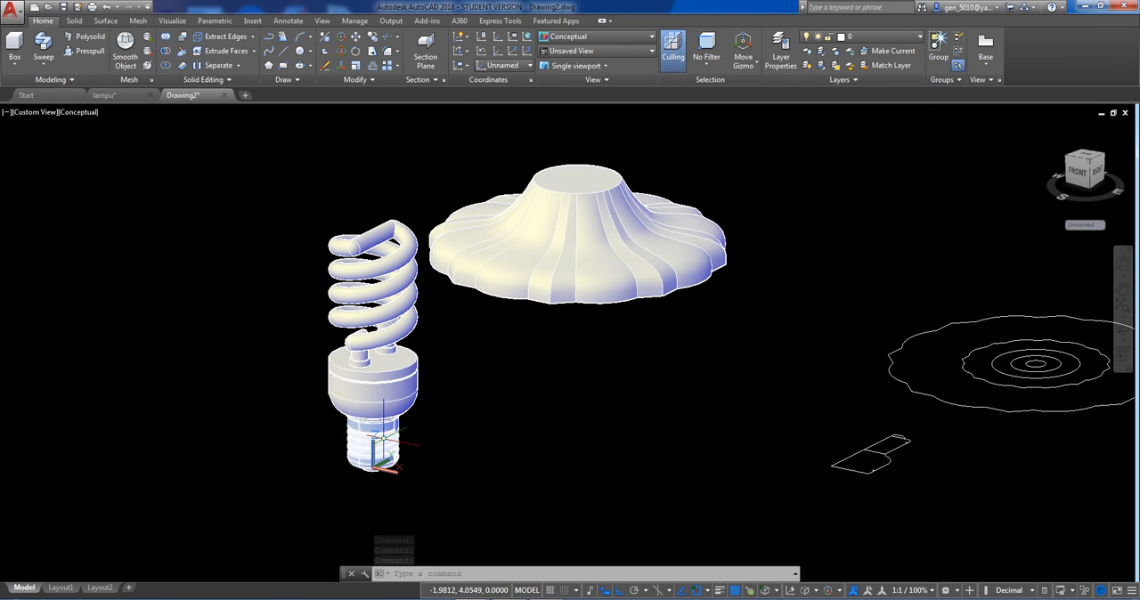
scroll(363, 427, "up", 3)
scroll(361, 429, "down", 4)
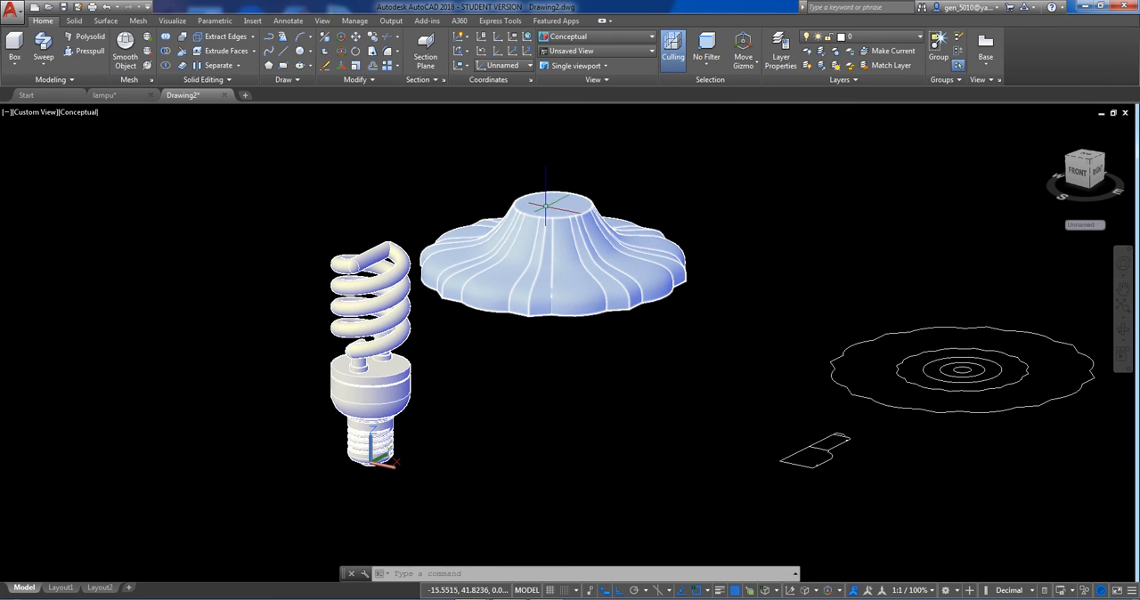
scroll(543, 201, "up", 2)
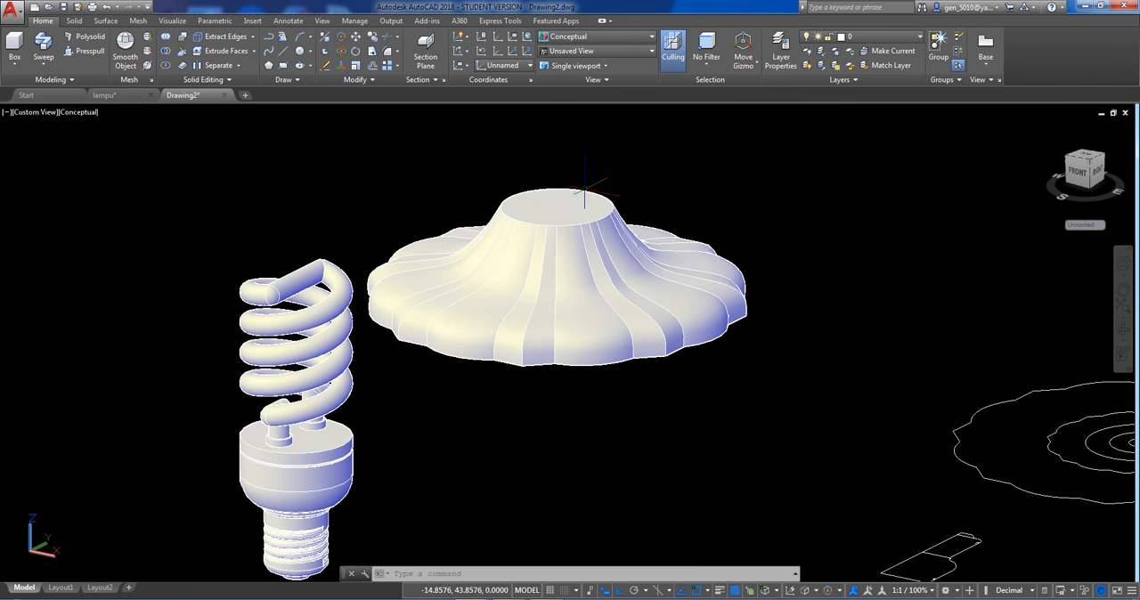
middle_click_drag(541, 283, 547, 217)
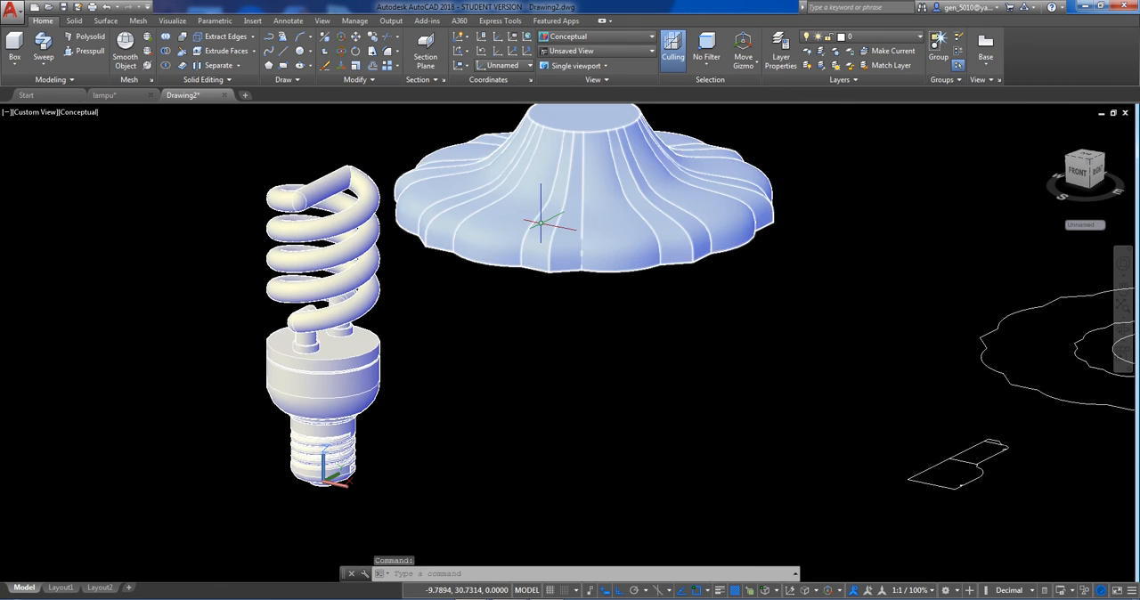
middle_click_drag(534, 254, 522, 273)
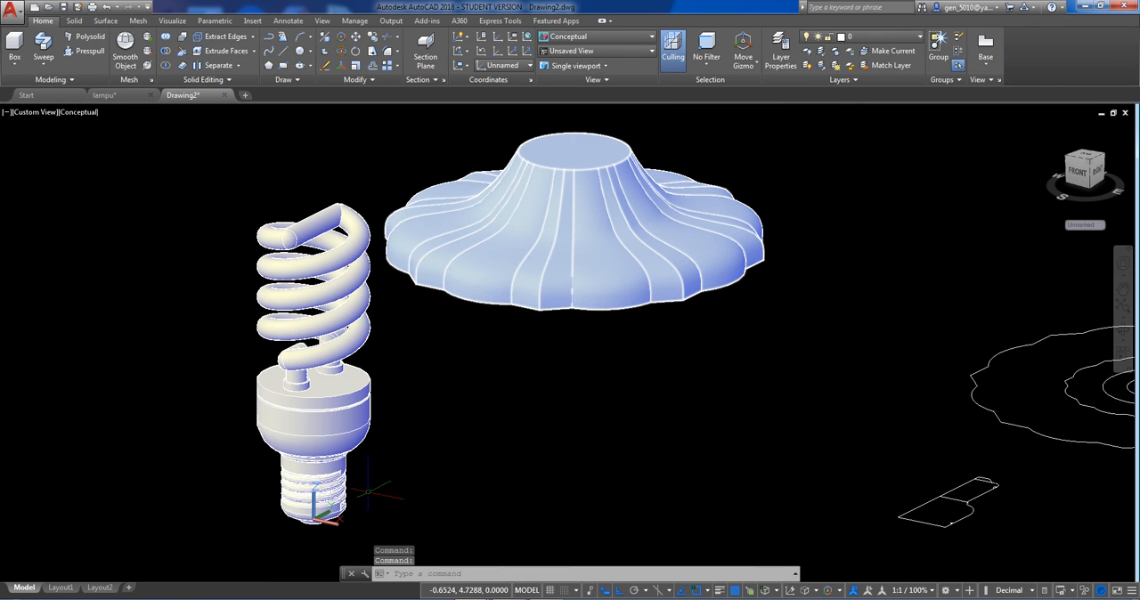
left_click(354, 533)
left_click(272, 472)
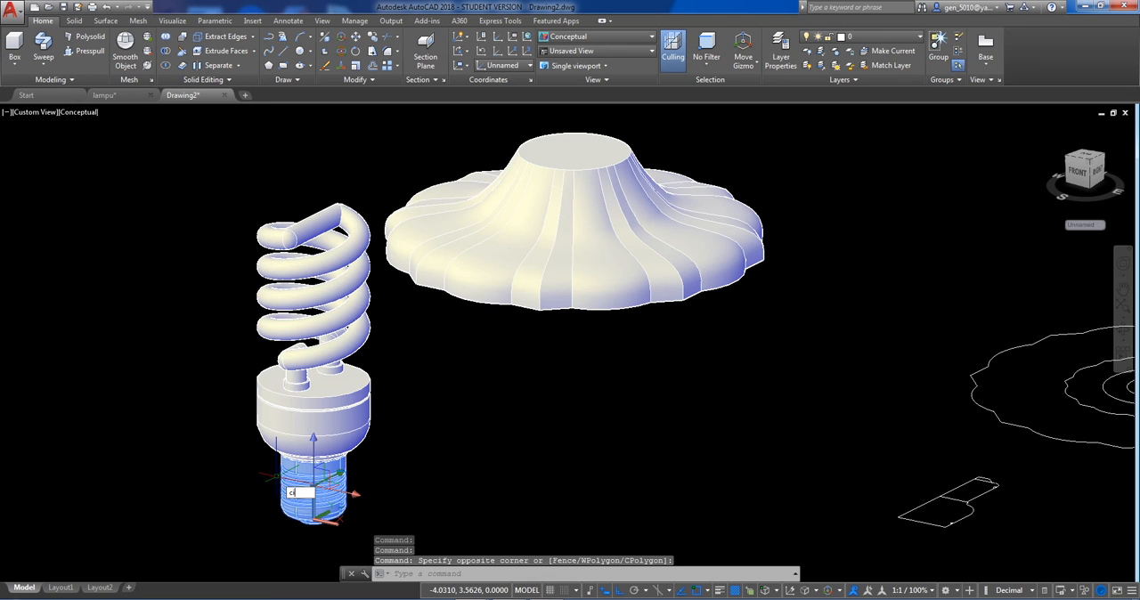
key("Return")
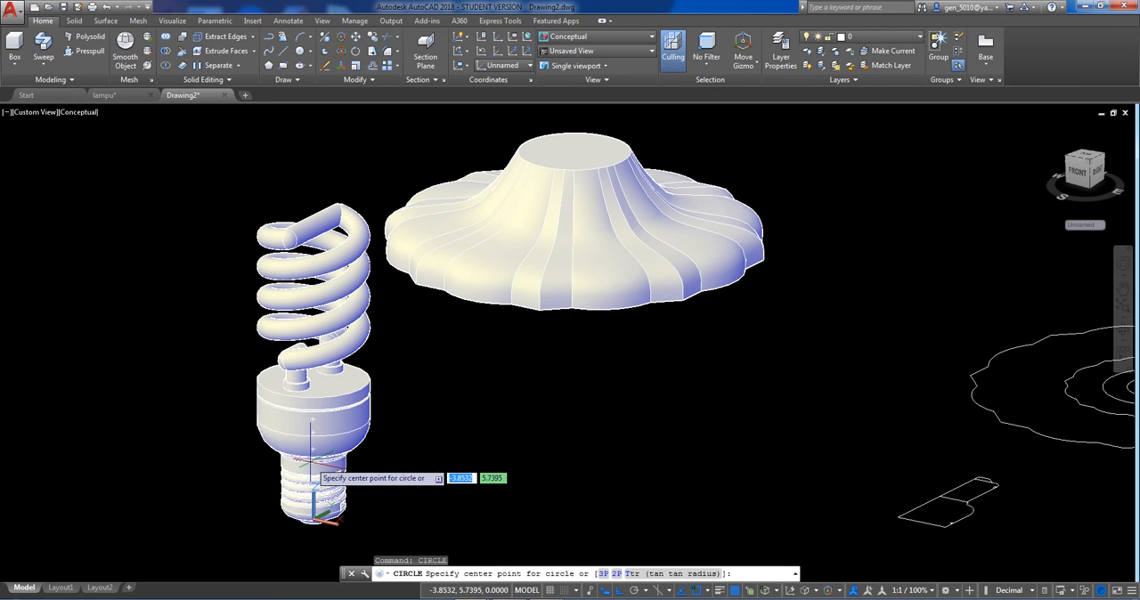
middle_click_drag(326, 488, 340, 440)
scroll(359, 397, "up", 3)
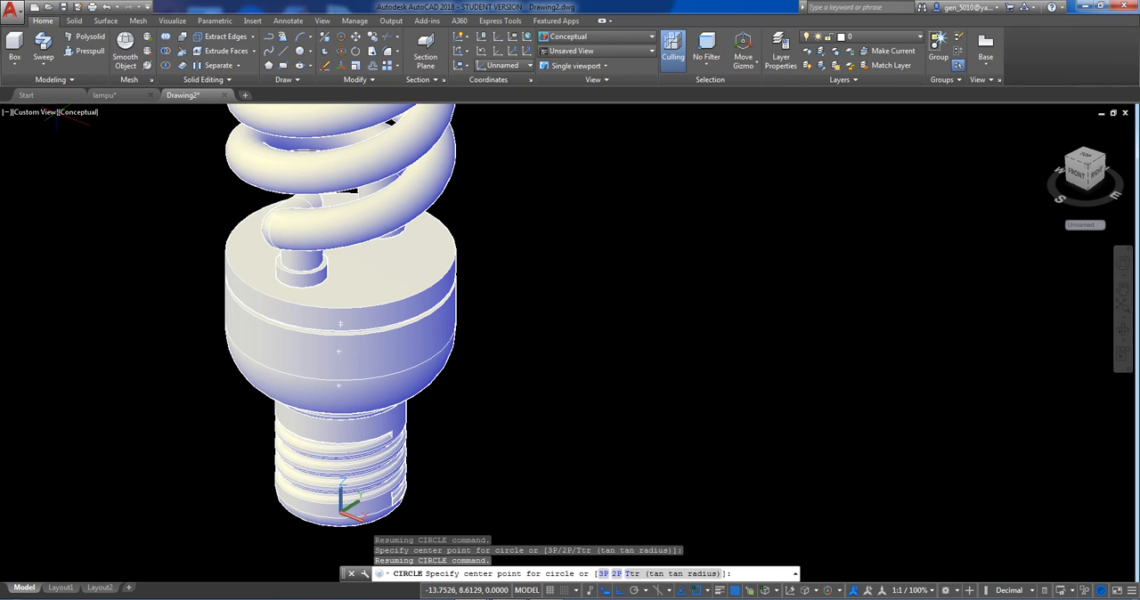
right_click(78, 117)
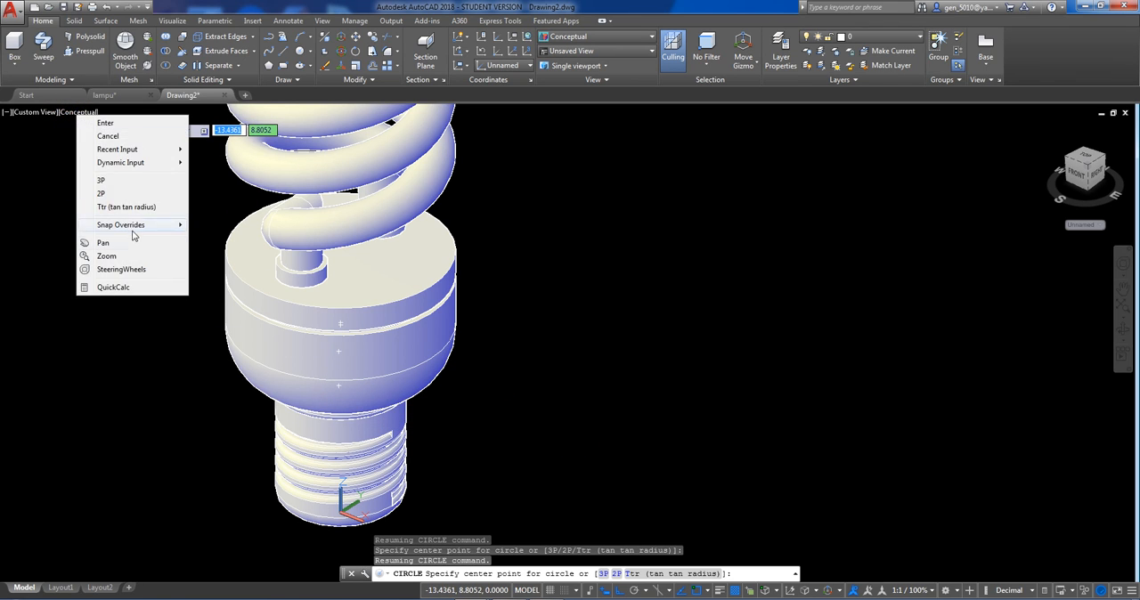
left_click(75, 117)
left_click(74, 113)
key("Escape")
key("Escape")
right_click(79, 114)
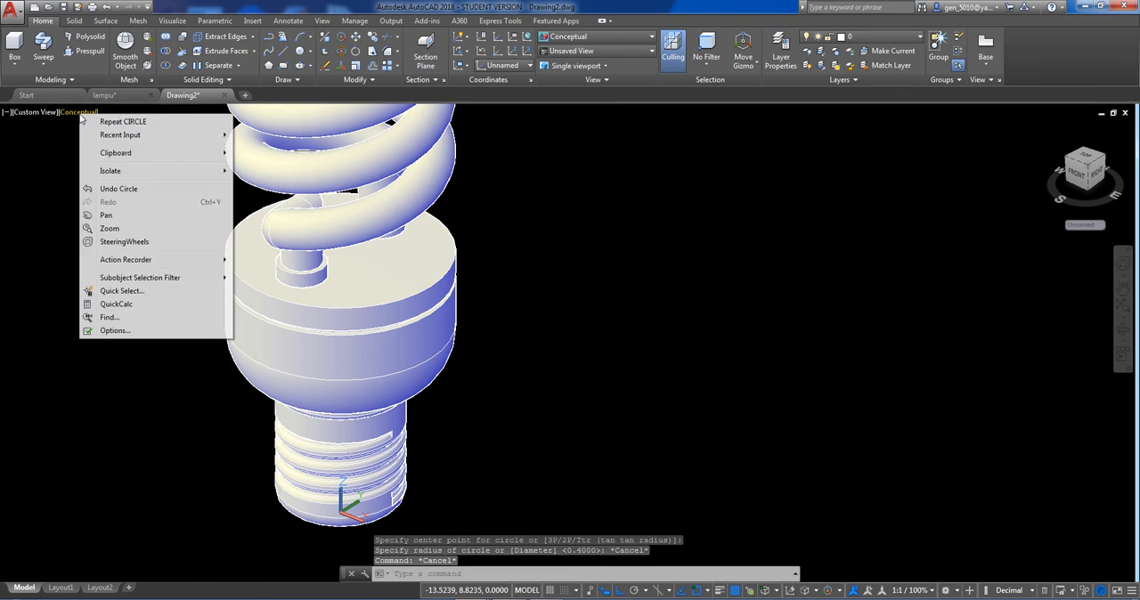
key("Escape")
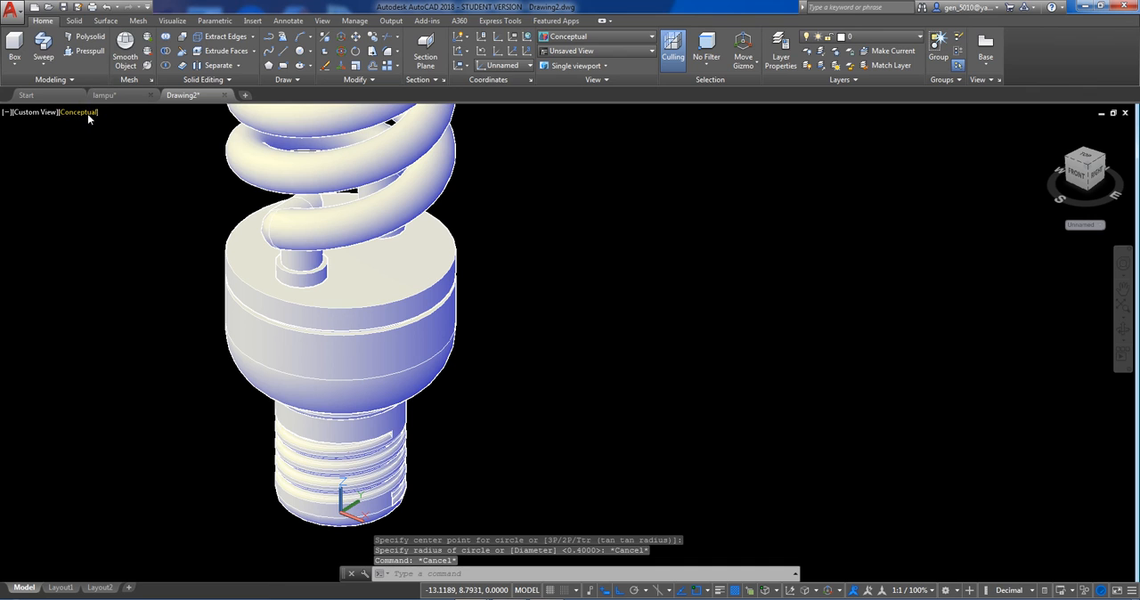
Switch to 2D Wireframe and copy the bulb's threaded base solids from their upper center to the center of the shade's top face.
left_click(87, 114)
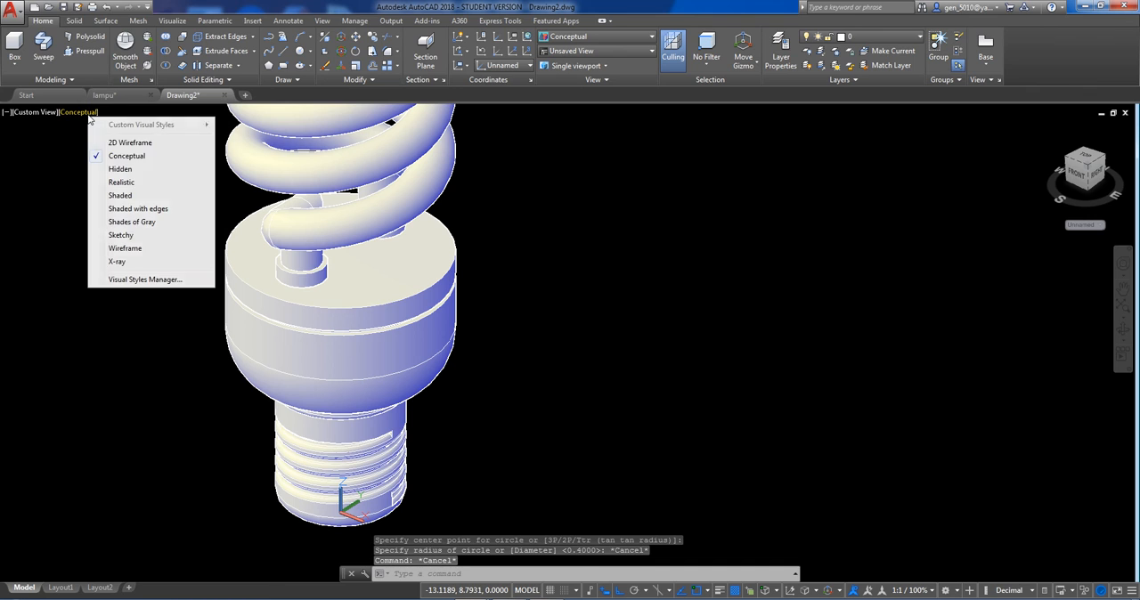
left_click(130, 142)
left_click(439, 485)
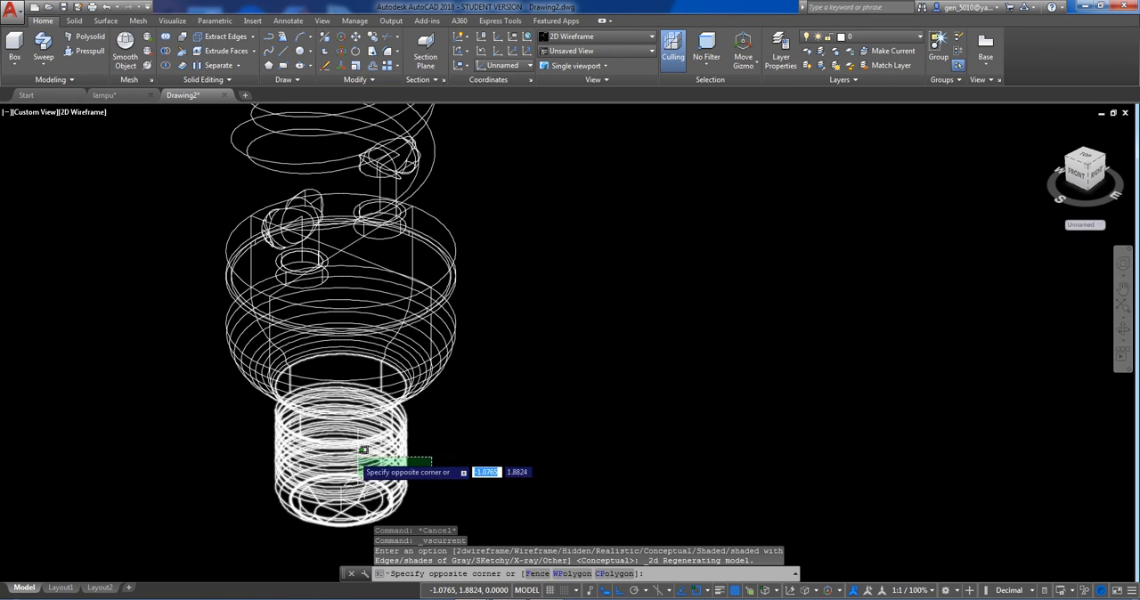
left_click(339, 447)
left_click(410, 512)
left_click(341, 483)
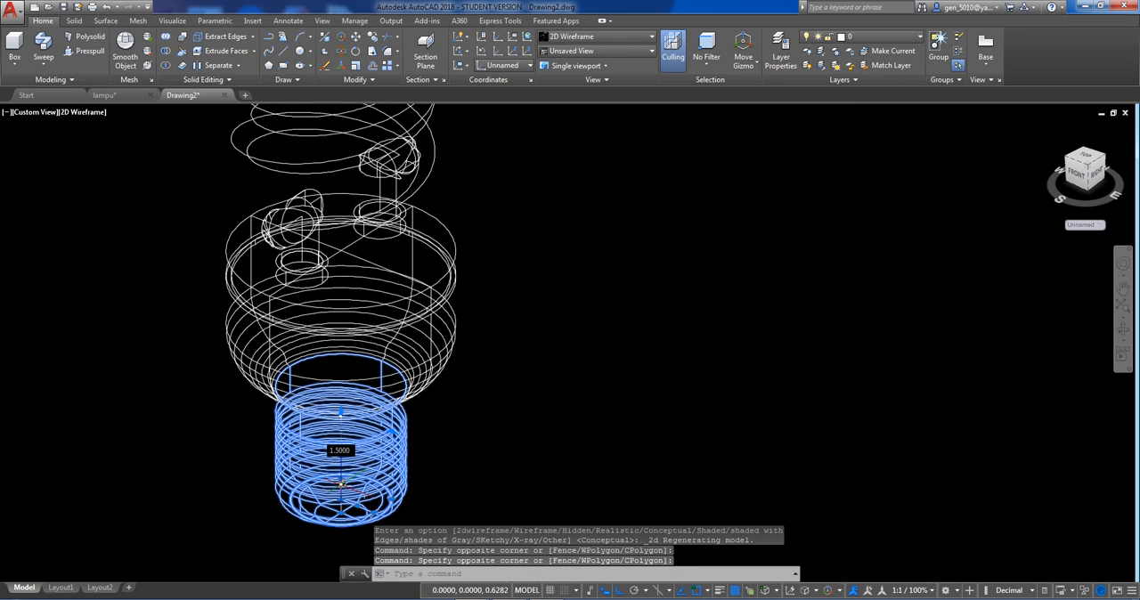
type("co")
key("Return")
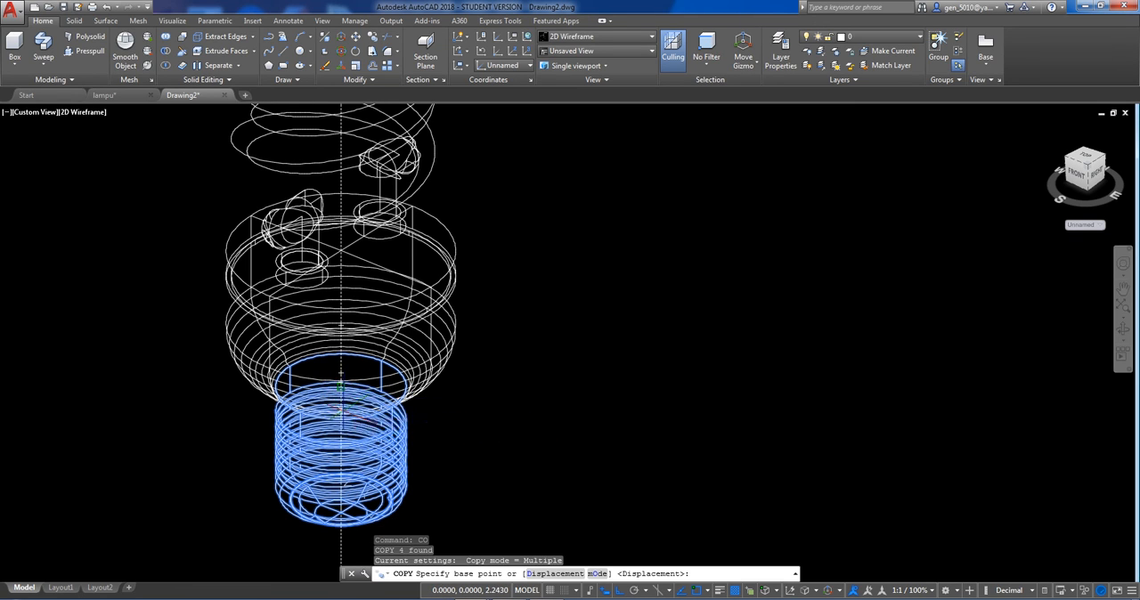
left_click(345, 407)
scroll(354, 445, "down", 5)
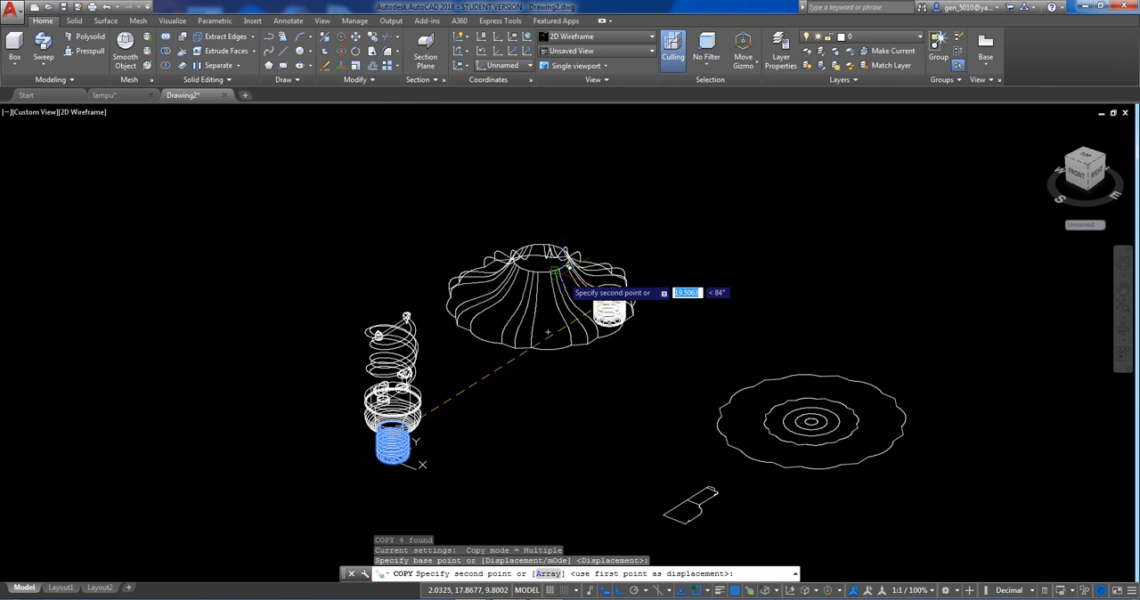
left_click(540, 258)
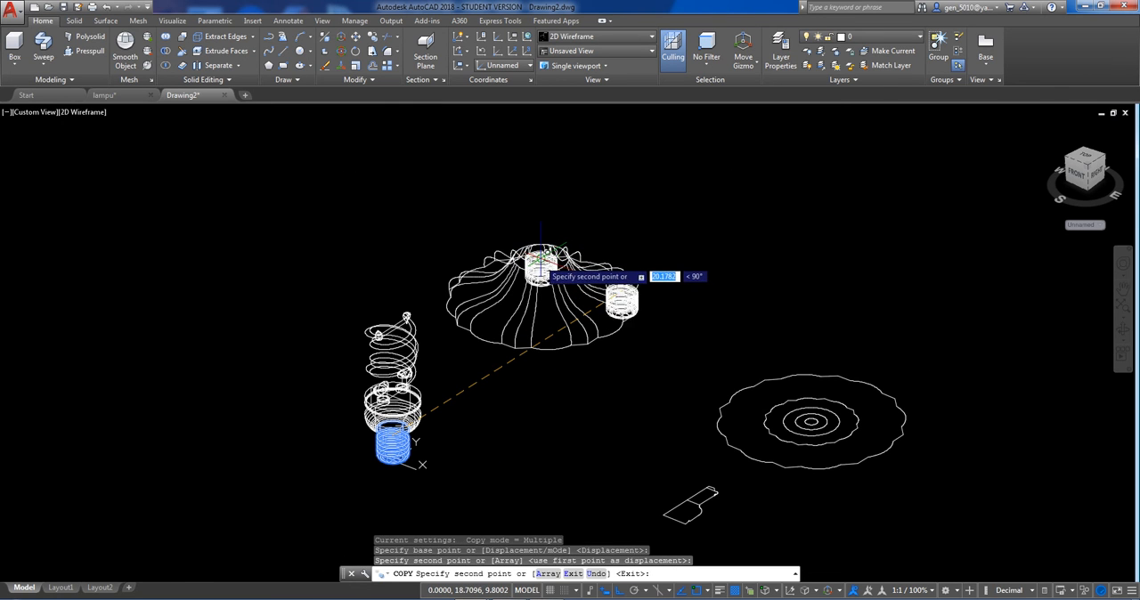
scroll(540, 258, "up", 6)
key("Return")
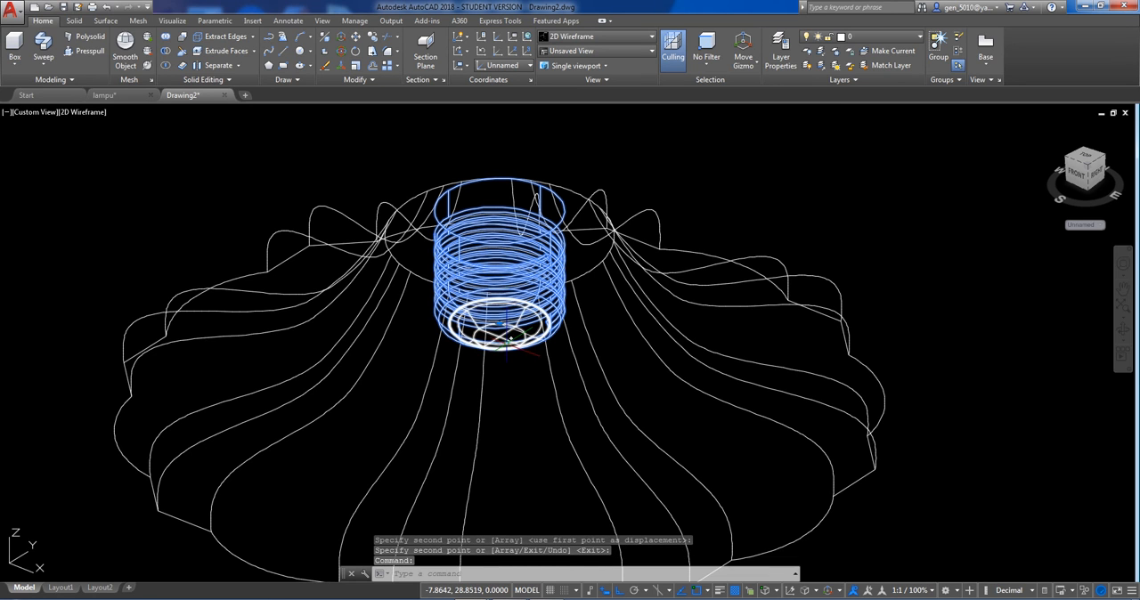
Move the threaded cylinder of the copied base 0.5 upward along Z.
type("m")
key("Return")
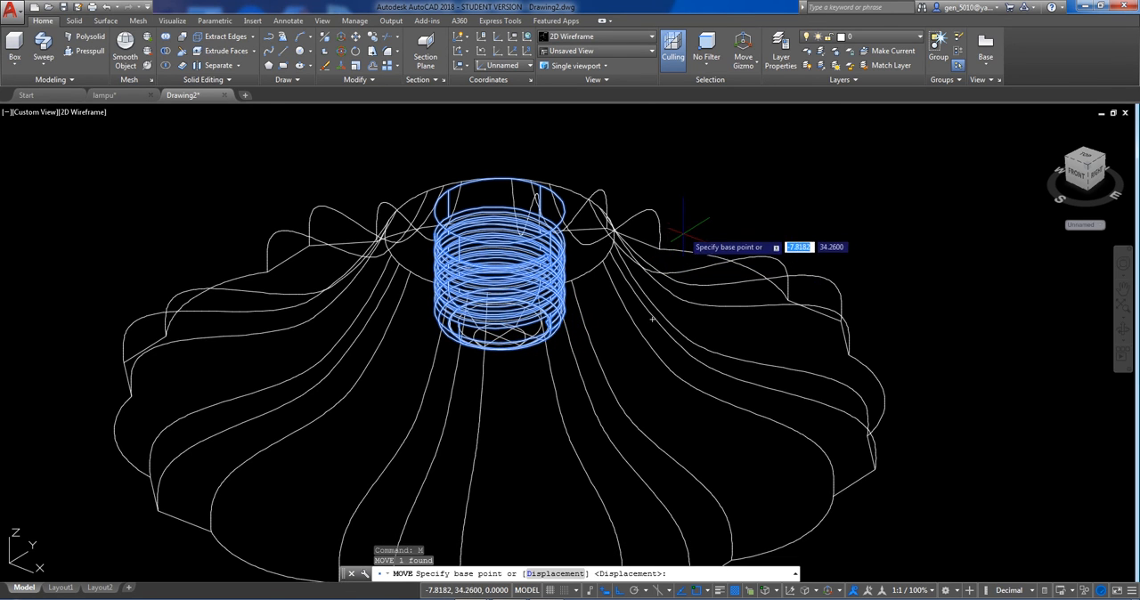
left_click(683, 233)
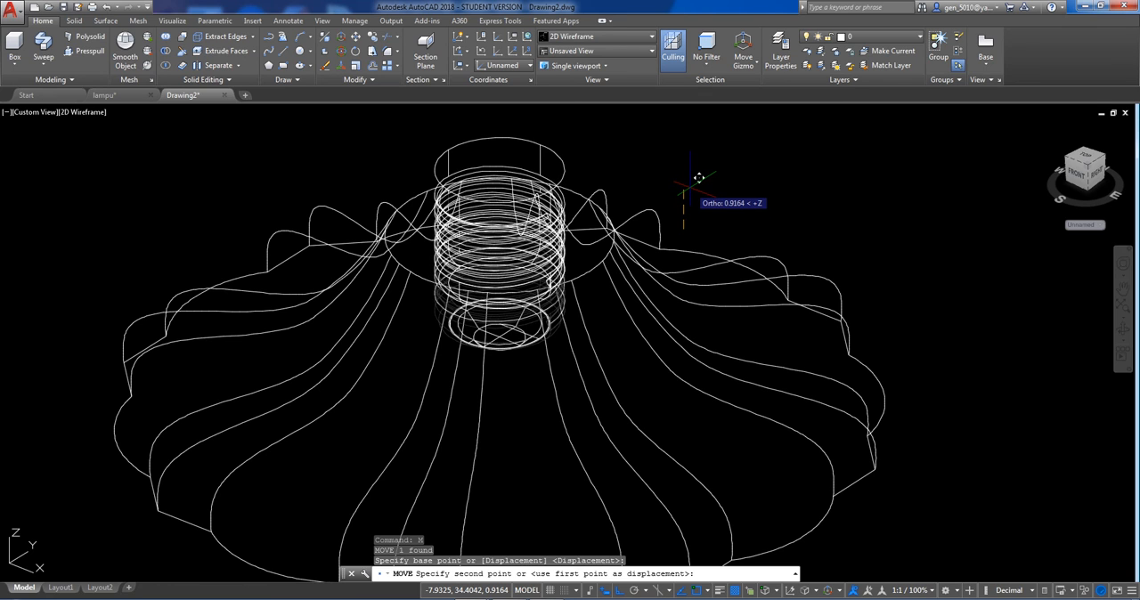
type(".5")
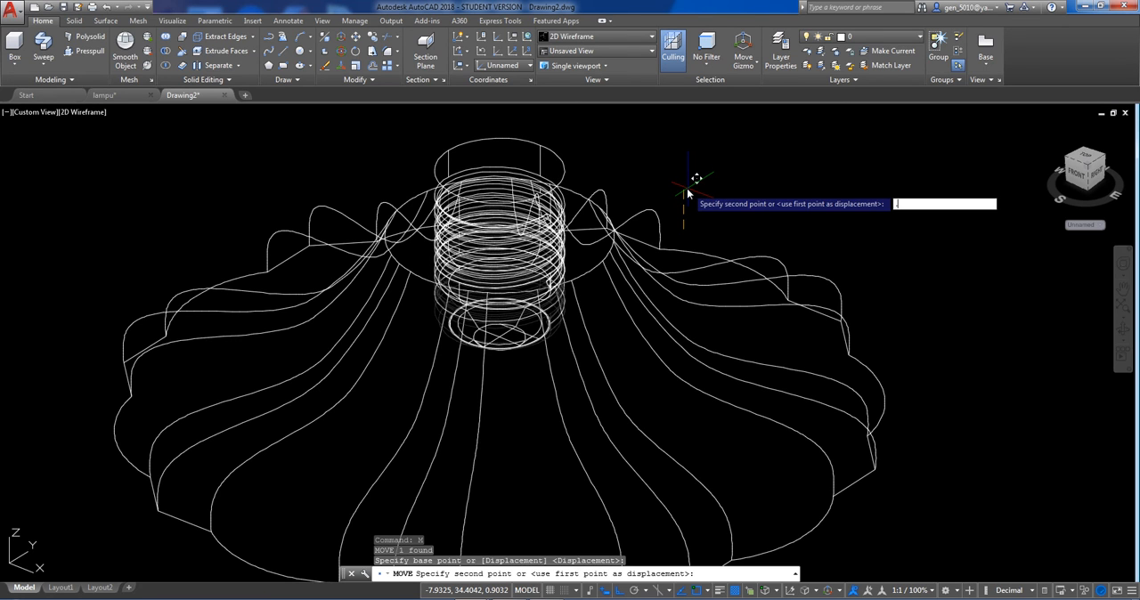
key("Return")
middle_click_drag(612, 224, 585, 262)
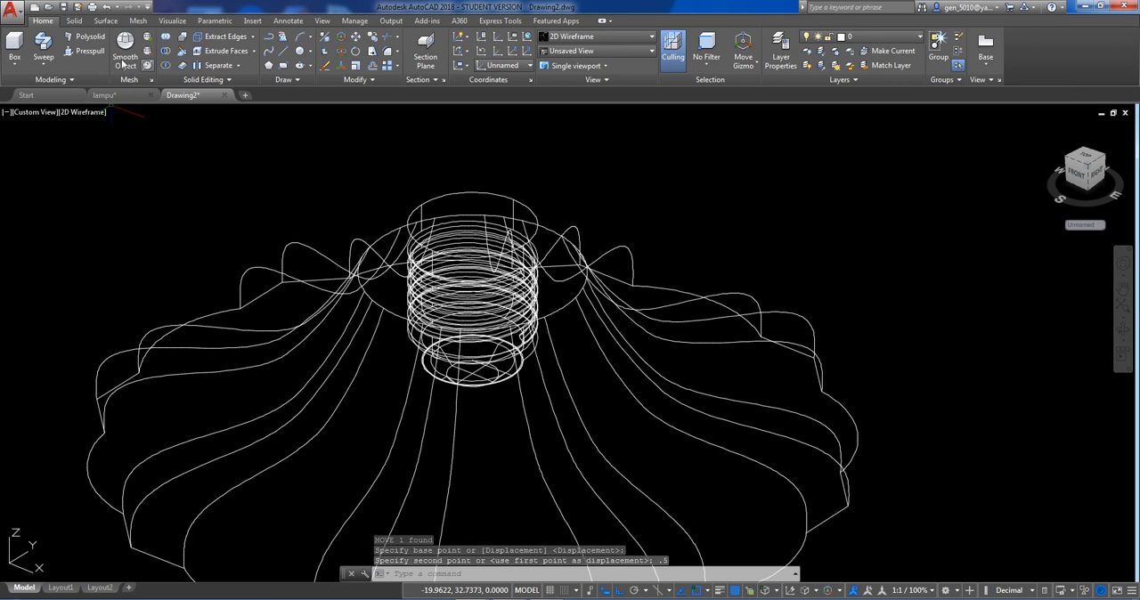
Subtract all the copied base solids from the scalloped shade to cut a threaded hole in its top.
left_click(165, 52)
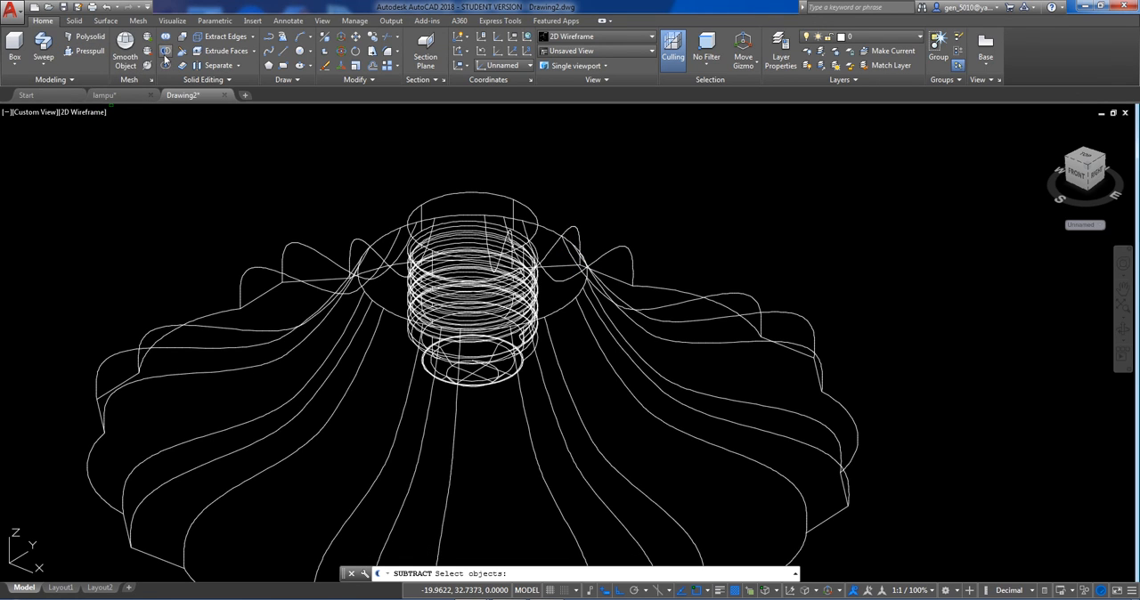
left_click(380, 240)
key("Return")
scroll(374, 203, "down", 2)
scroll(373, 192, "down", 2)
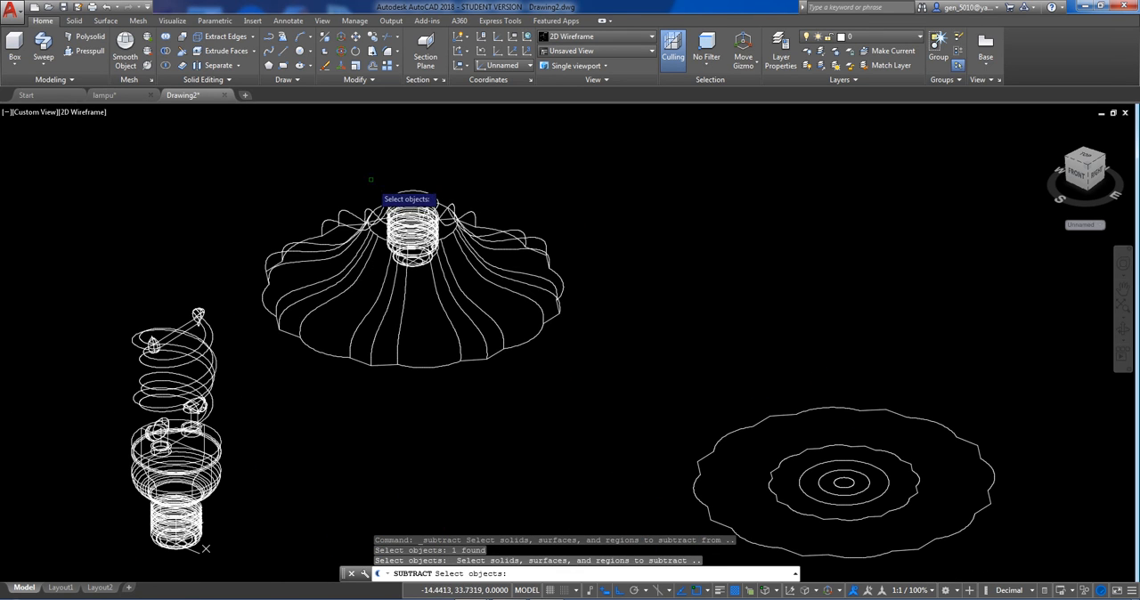
left_click(362, 158)
left_click(448, 273)
key("Return")
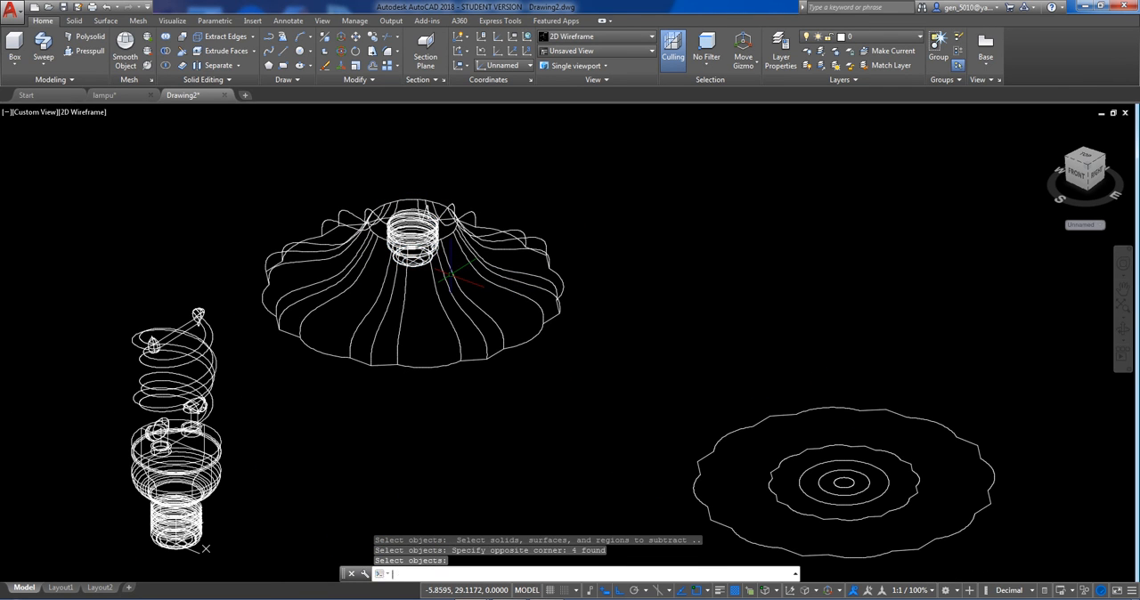
Switch to the Conceptual visual style and examine the threaded hole in the shade's top from above.
left_click(100, 114)
left_click(214, 157)
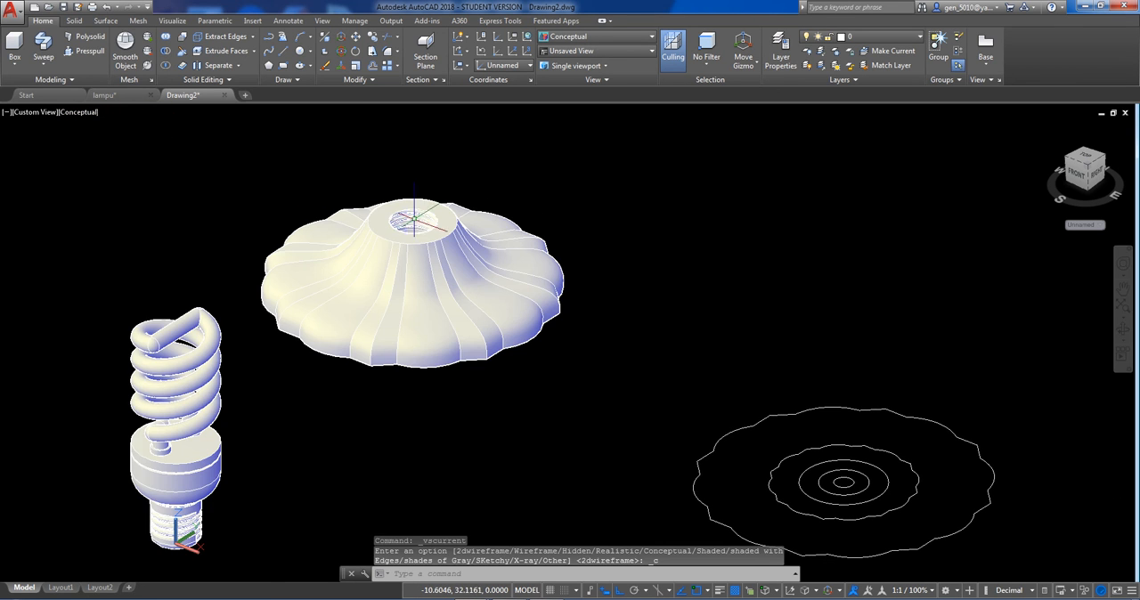
scroll(416, 216, "up", 5)
middle_click_drag(447, 251, 445, 347, "shift")
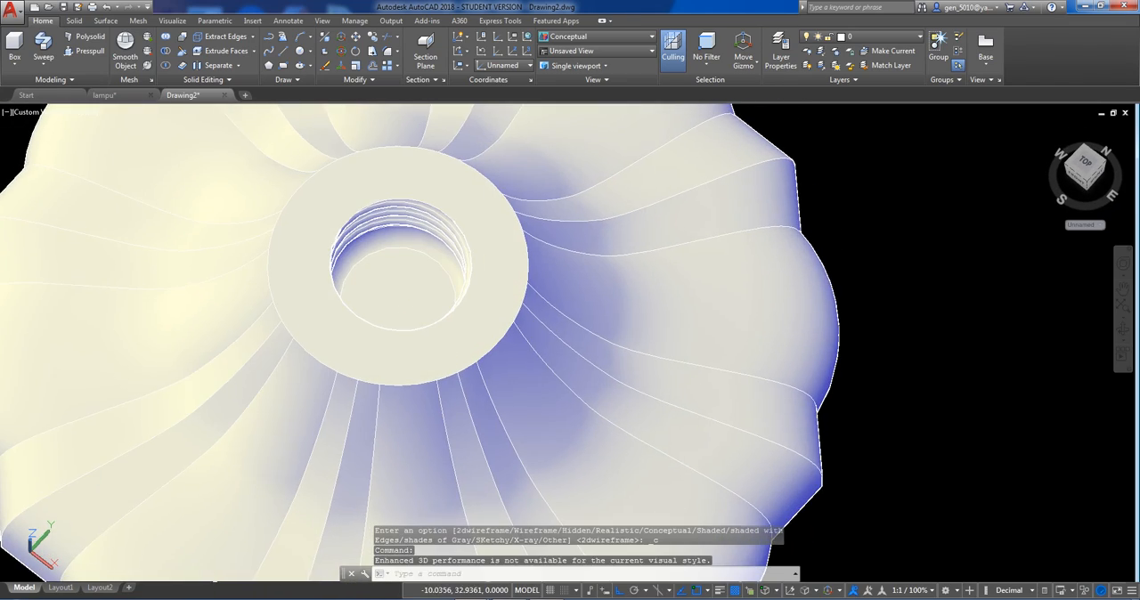
scroll(407, 305, "down", 5)
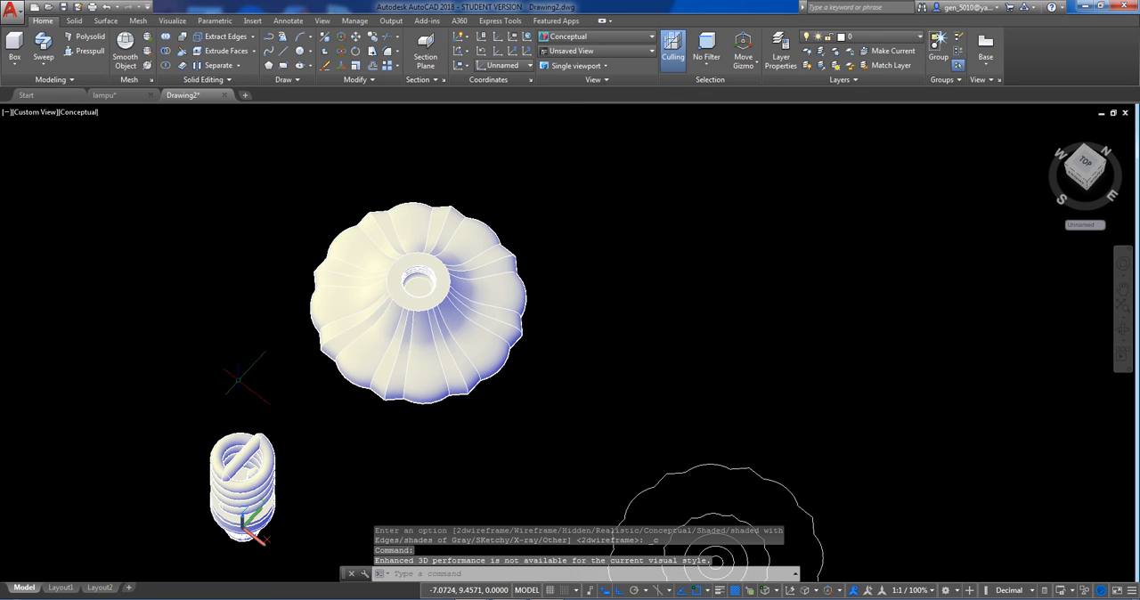
middle_click_drag(239, 378, 293, 293)
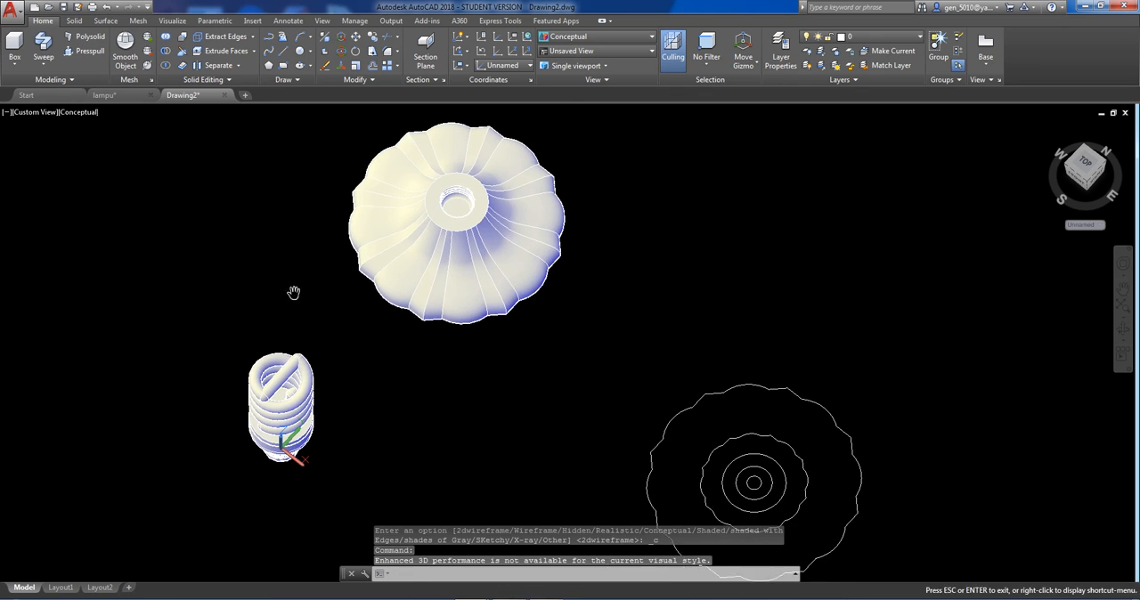
Switch to 2D Wireframe and move the whole bulb from its base tip's center to the bottom center of the shade's threaded hole.
left_click(75, 113)
left_click(98, 143)
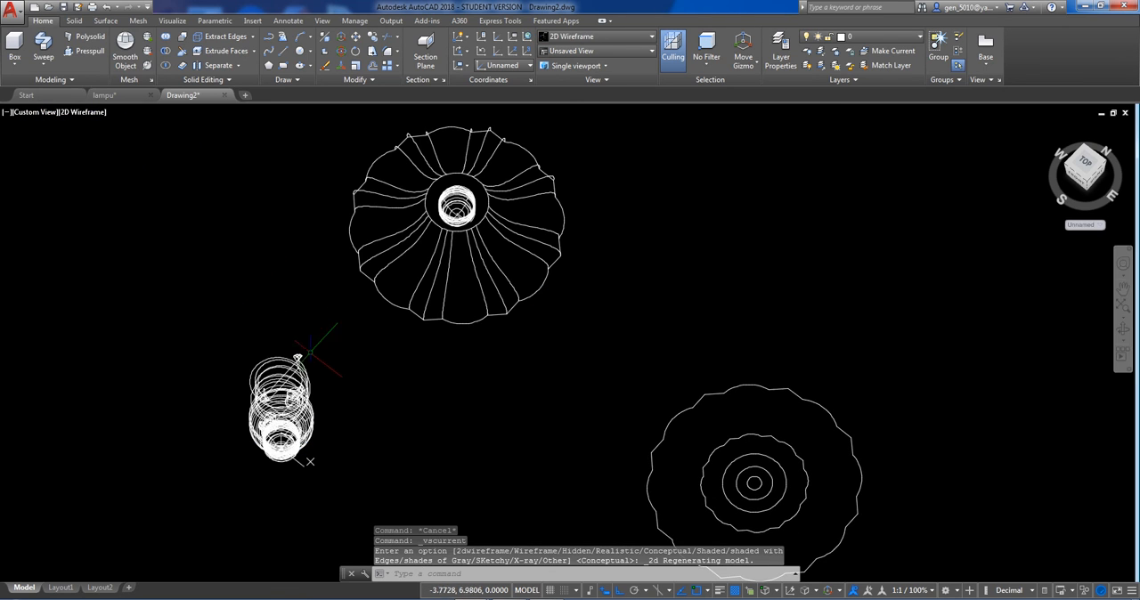
left_click(332, 462)
scroll(280, 479, "up", 6)
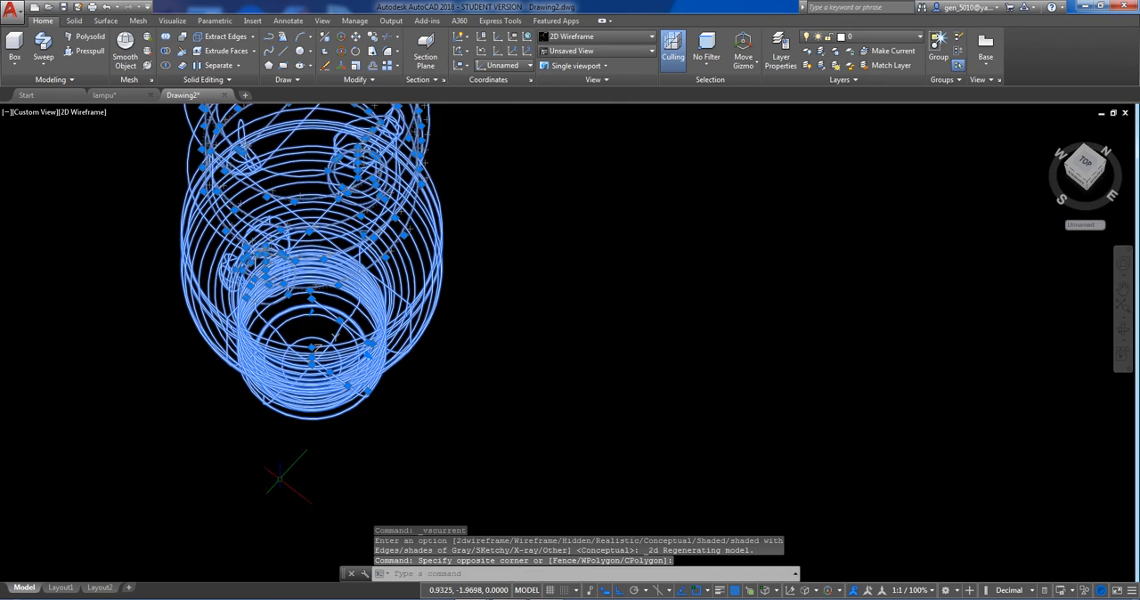
middle_click_drag(301, 403, 276, 288, "shift")
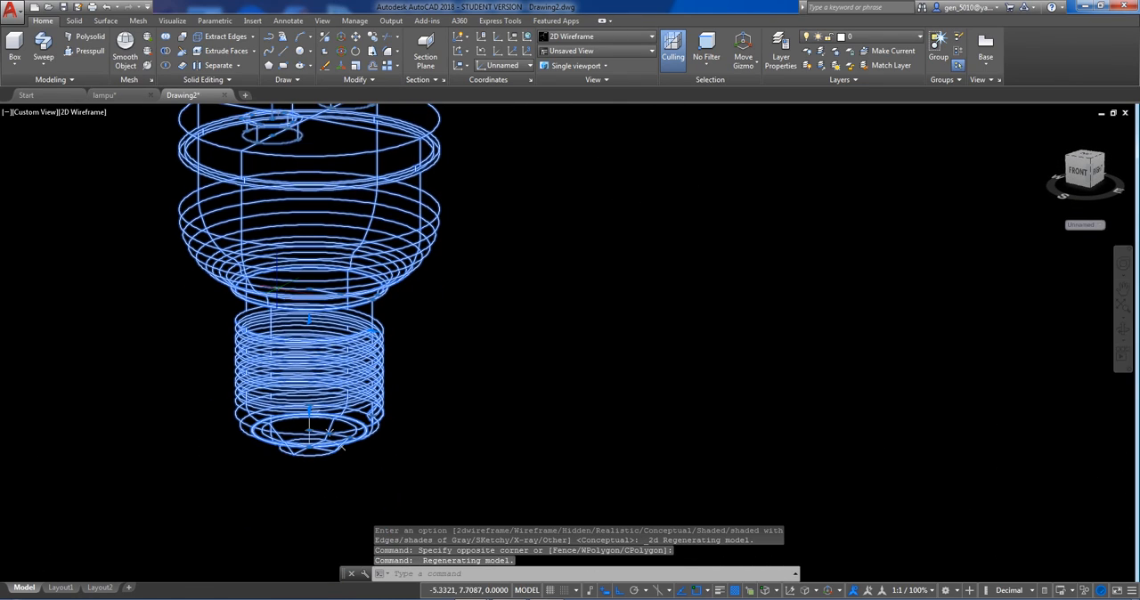
key("Return")
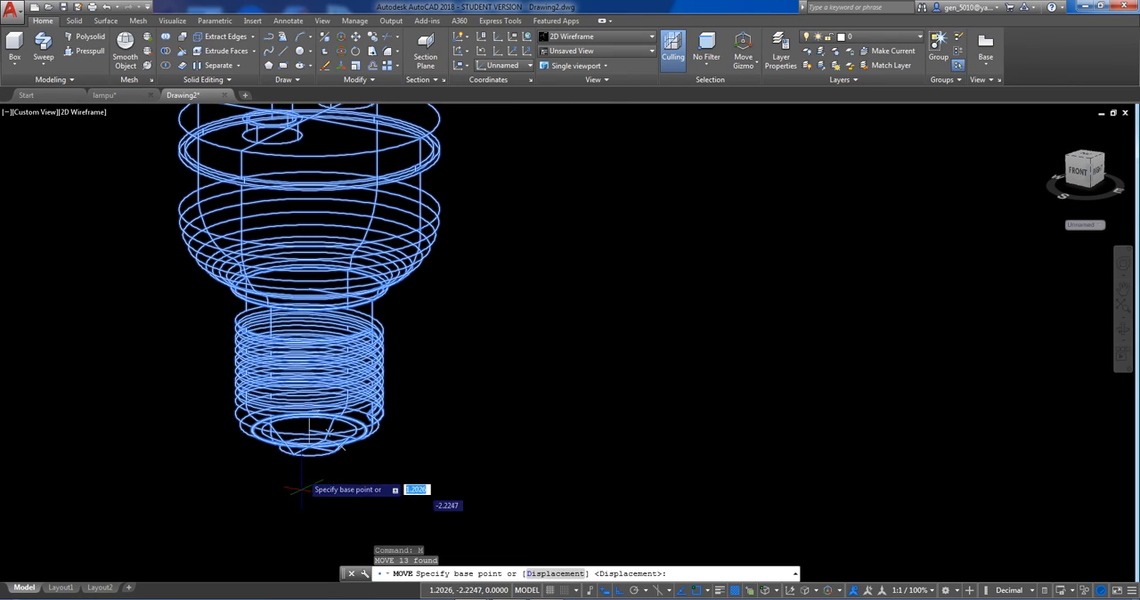
left_click(316, 456)
scroll(393, 400, "down", 5)
scroll(508, 389, "up", 5)
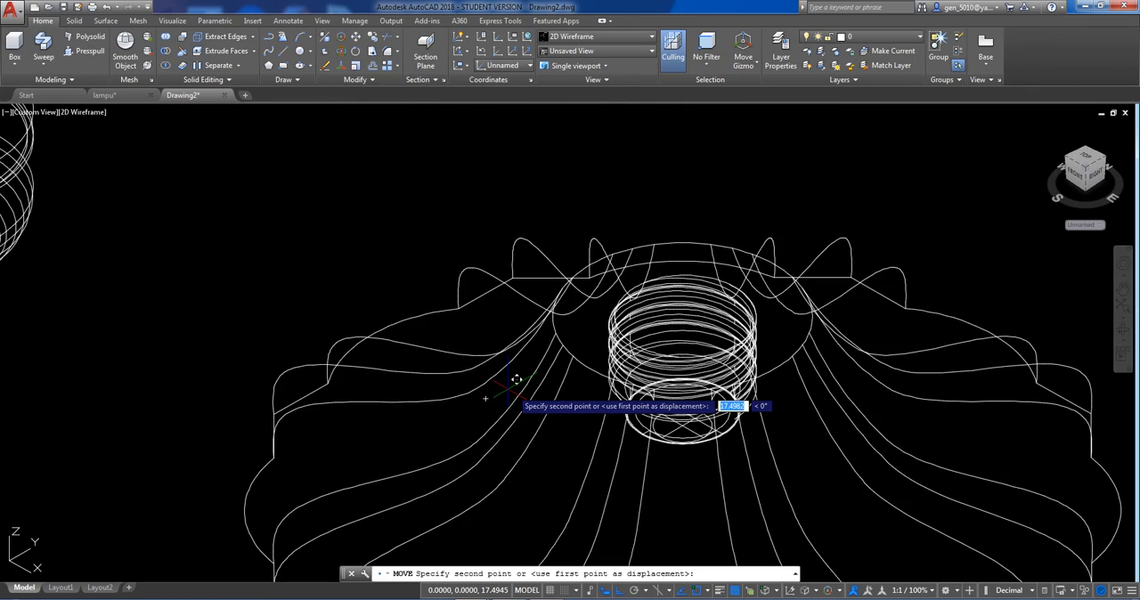
scroll(516, 381, "up", 2)
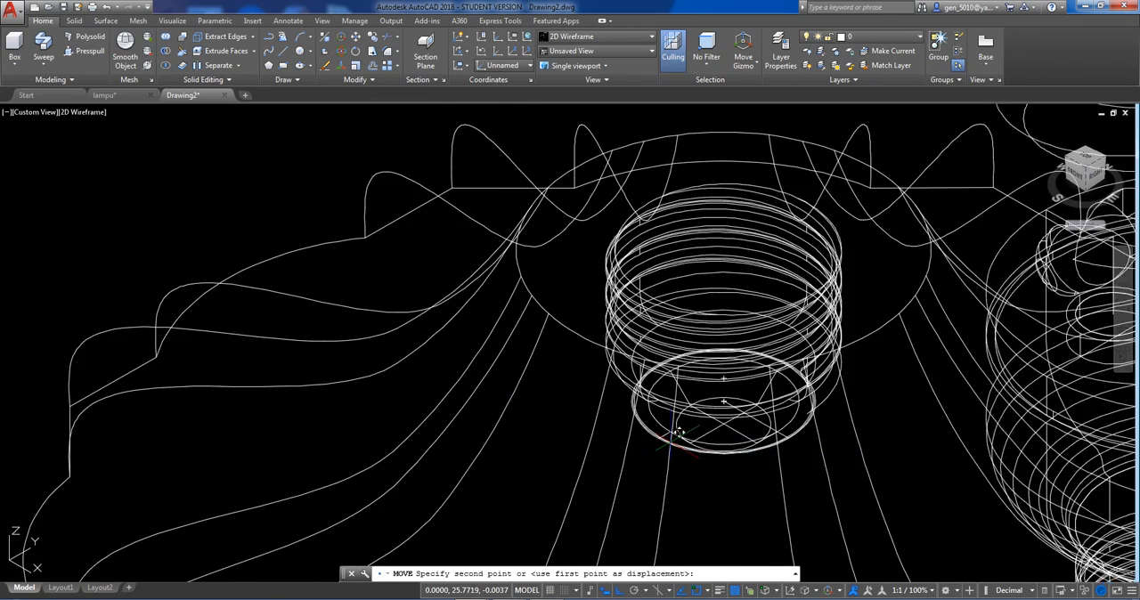
left_click(726, 418)
scroll(682, 427, "down", 6)
middle_click_drag(677, 418, 430, 366)
key("Escape")
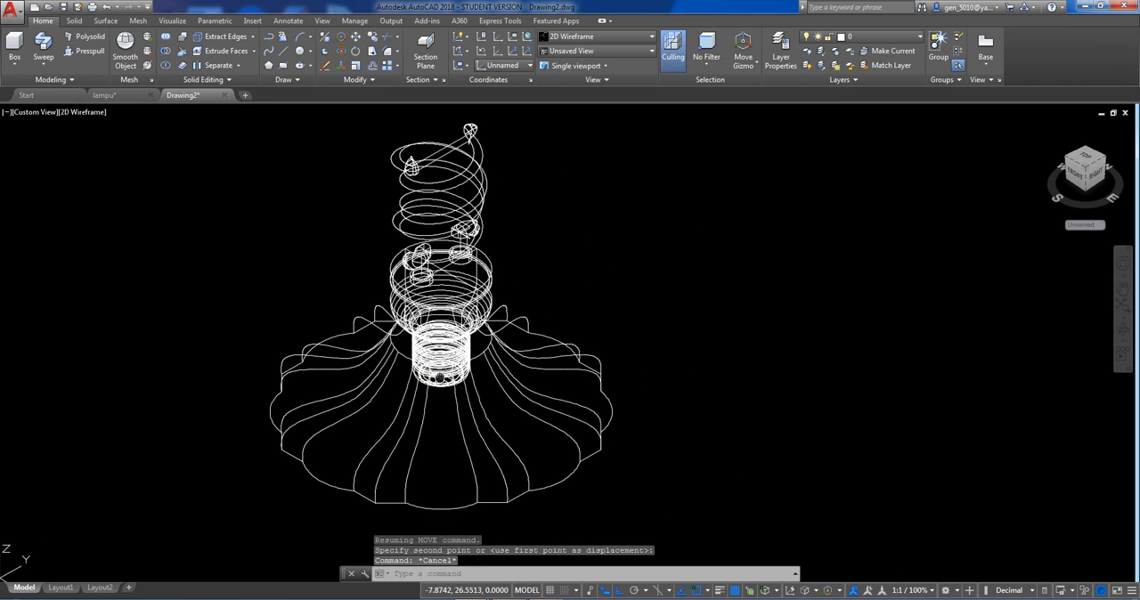
Switch to the Conceptual visual style and inspect the bulb seated in the shade from below and behind.
left_click(81, 113)
left_click(115, 153)
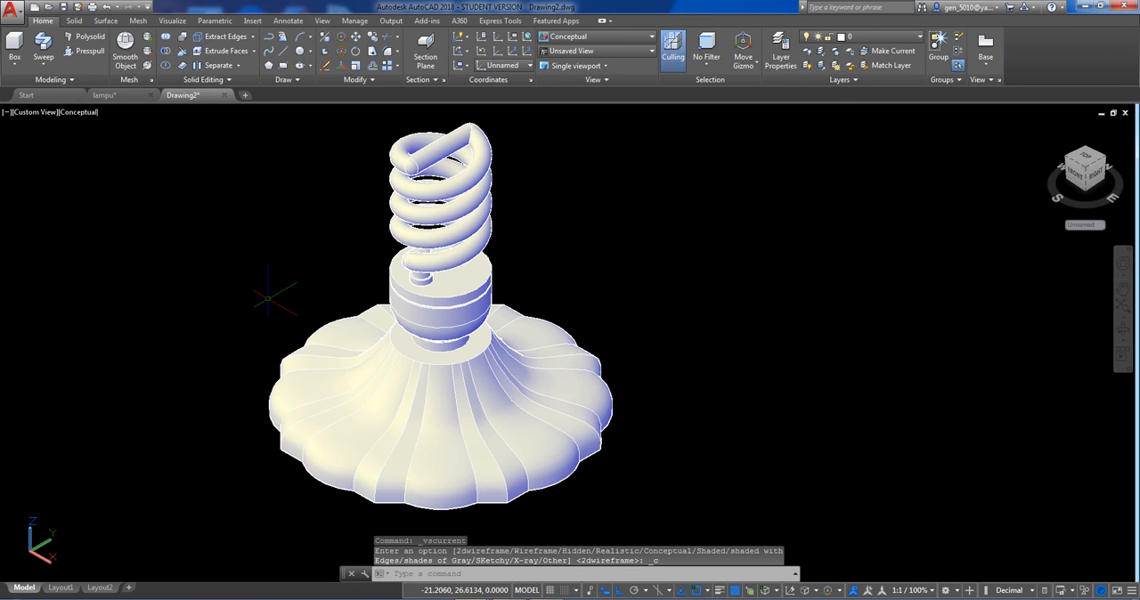
middle_click_drag(361, 347, 68, 206, "shift")
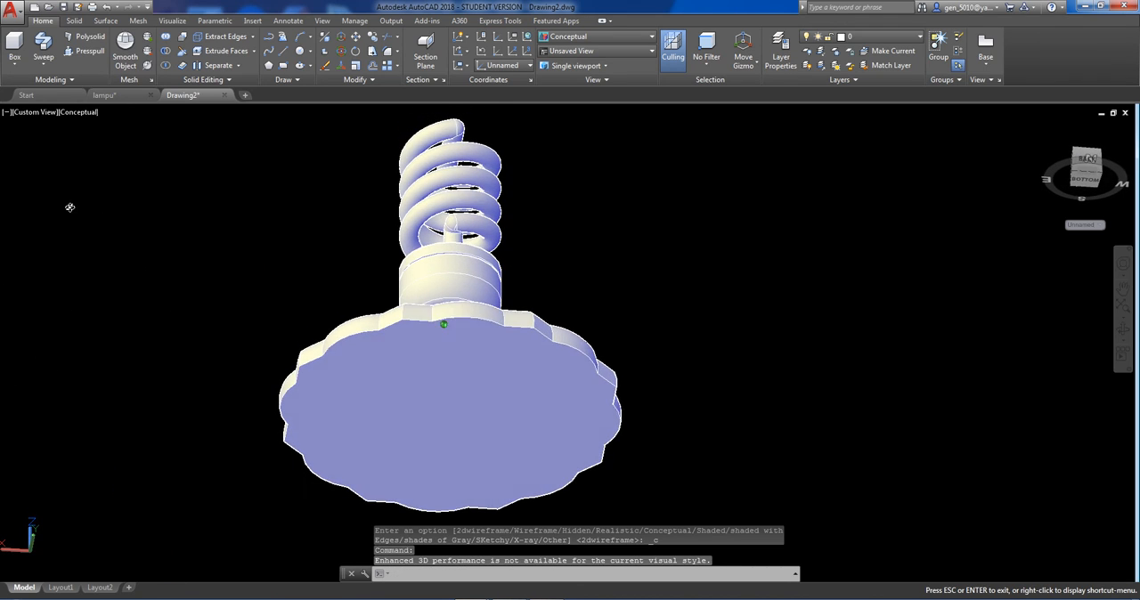
middle_click_drag(449, 378, 374, 458, "shift")
Fillet the open end edge of the spiral tube's lowest turn above the nearer post with a 0.4 radius.
scroll(374, 458, "up", 3)
scroll(458, 223, "up", 2)
middle_click_drag(458, 224, 504, 204, "shift")
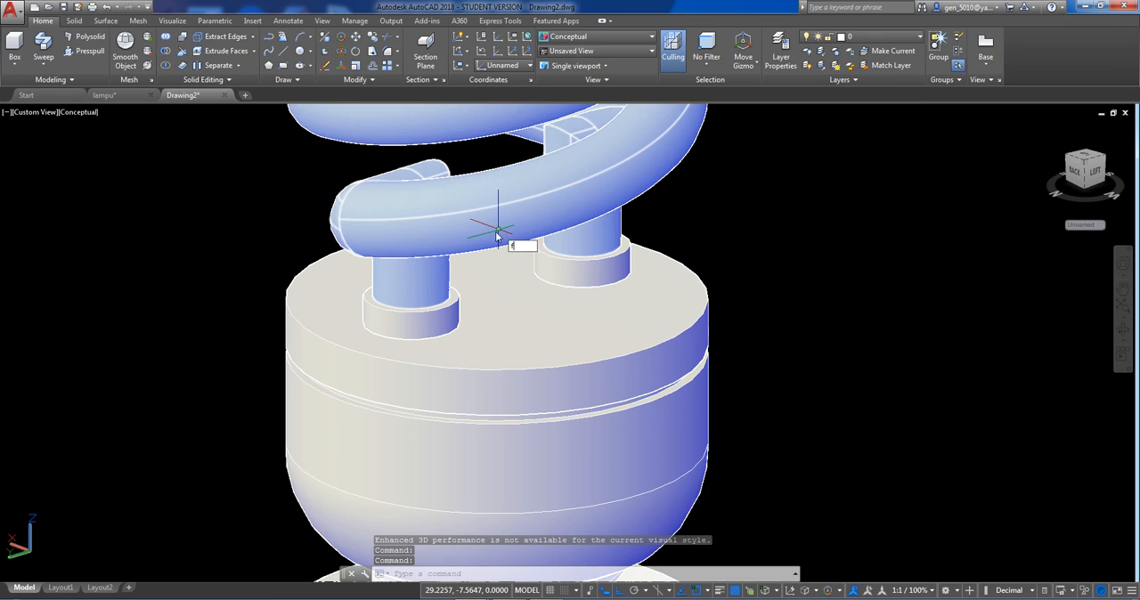
type("f")
key("Return")
left_click(448, 166)
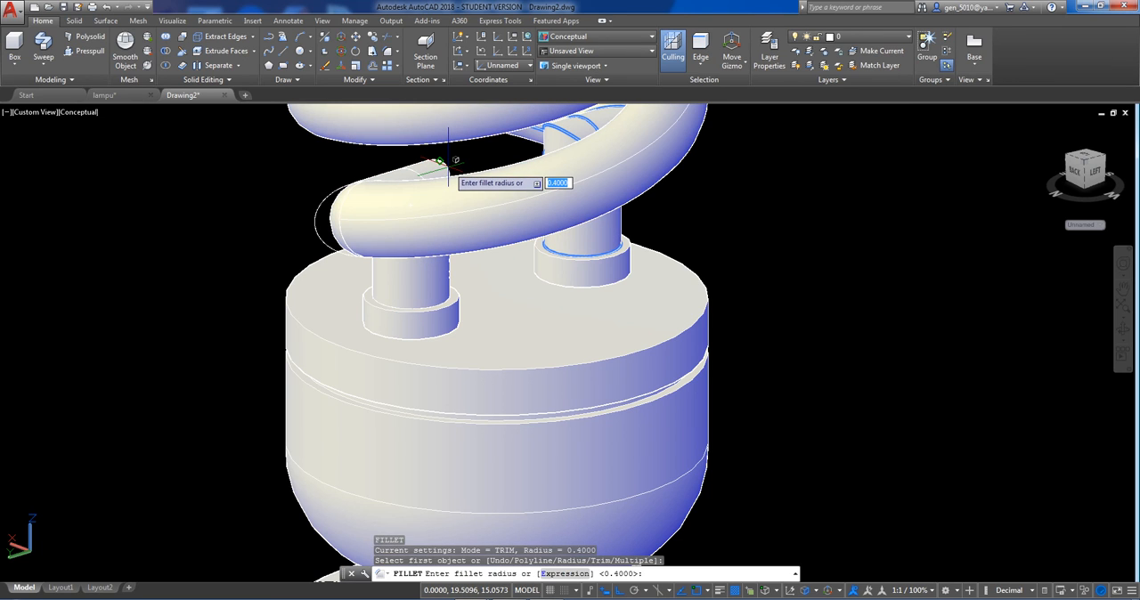
key("Return")
Fillet the bend edge at the top of the tube's farther vertical leg with the same 0.4 radius.
key("Return")
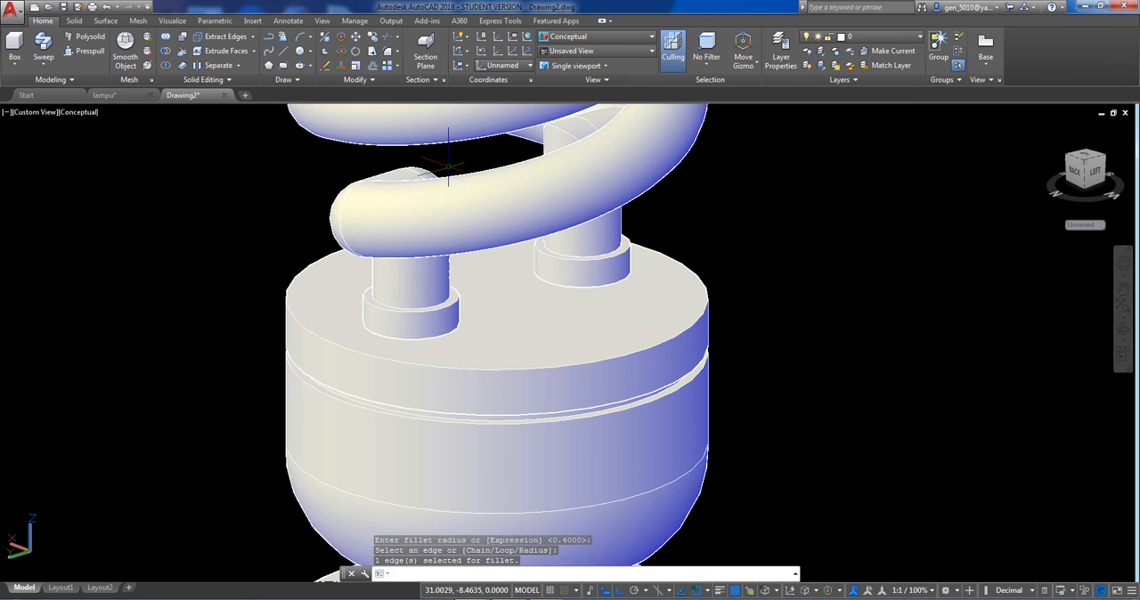
key("Return")
left_click(570, 129)
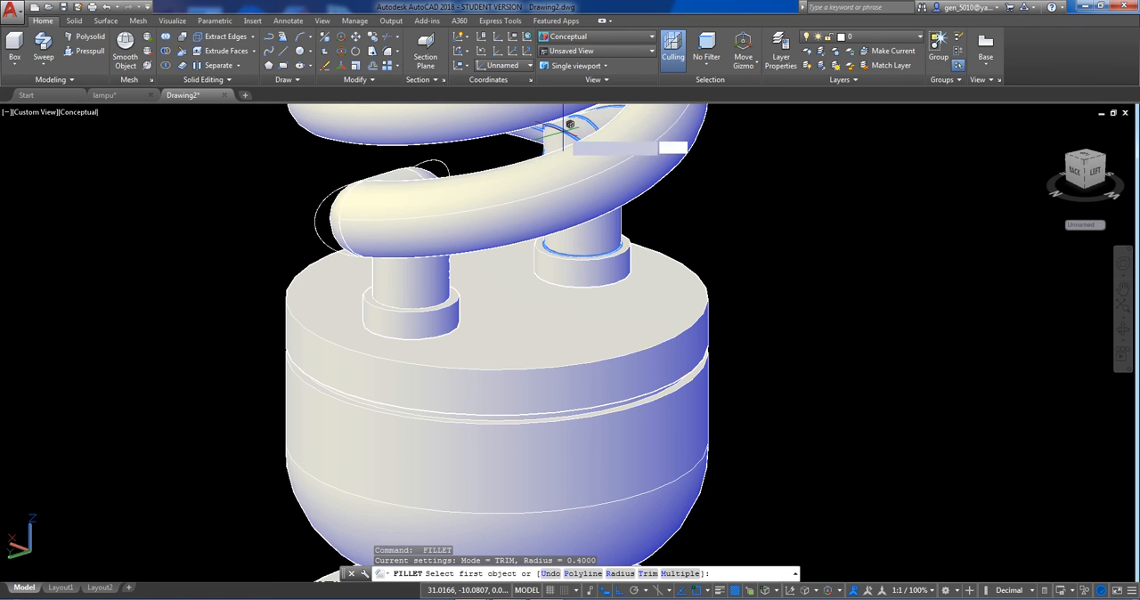
key("Return")
key("Return")
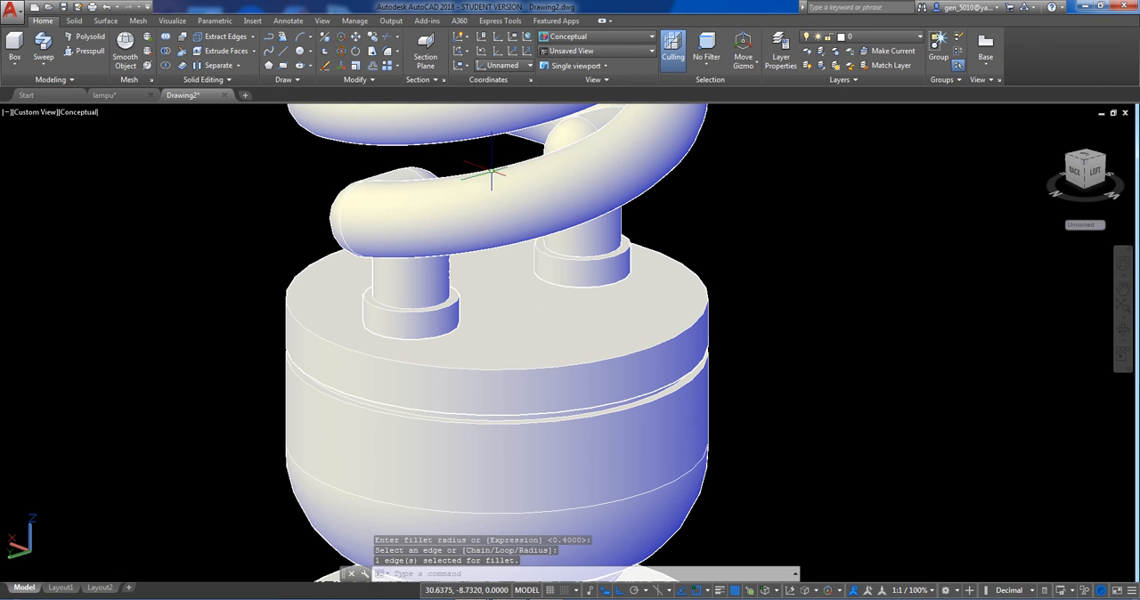
Examine the complete lamp, with the bulb seated in the scalloped shade, from several sides and above.
middle_click_drag(500, 169, 436, 205, "shift")
scroll(436, 206, "down", 8)
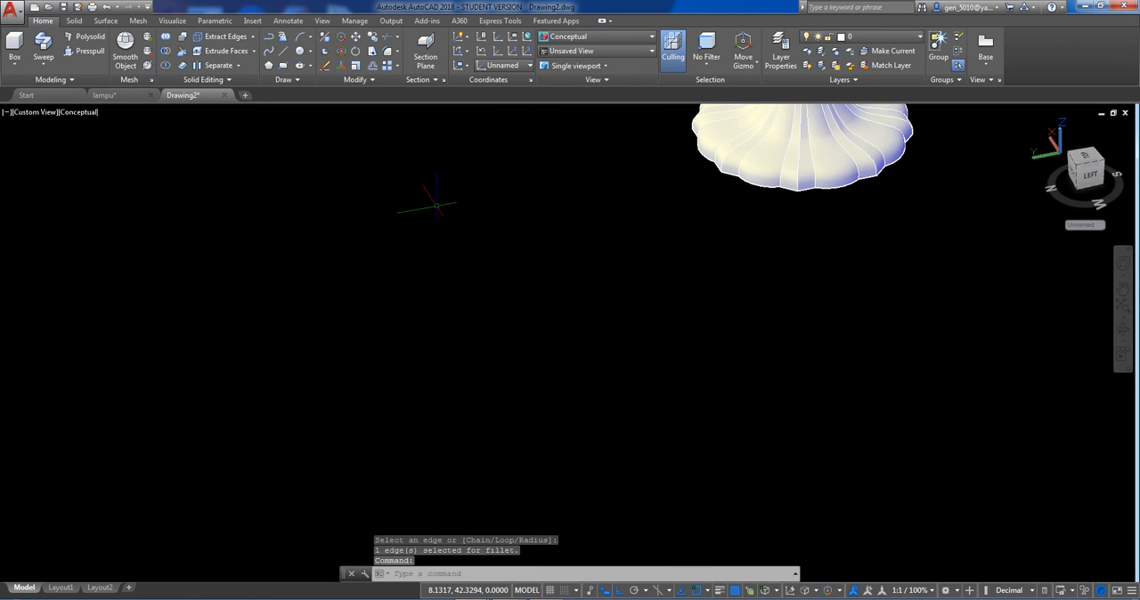
middle_click_drag(588, 114, 524, 224)
scroll(523, 224, "up", 5)
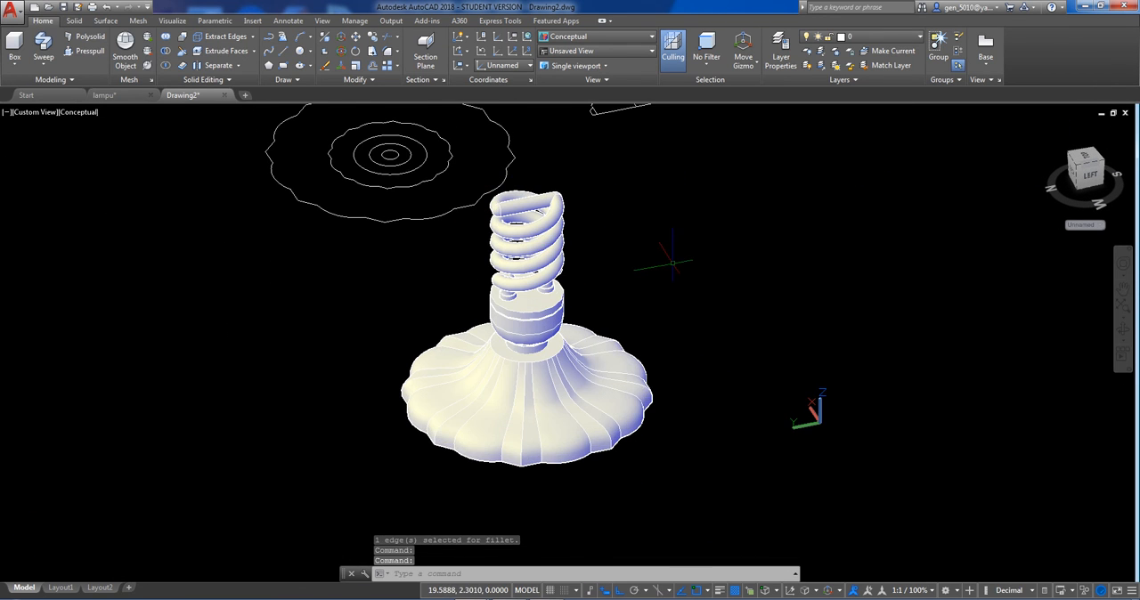
scroll(664, 252, "up", 2)
scroll(662, 259, "down", 3)
middle_click_drag(641, 286, 543, 379, "shift")
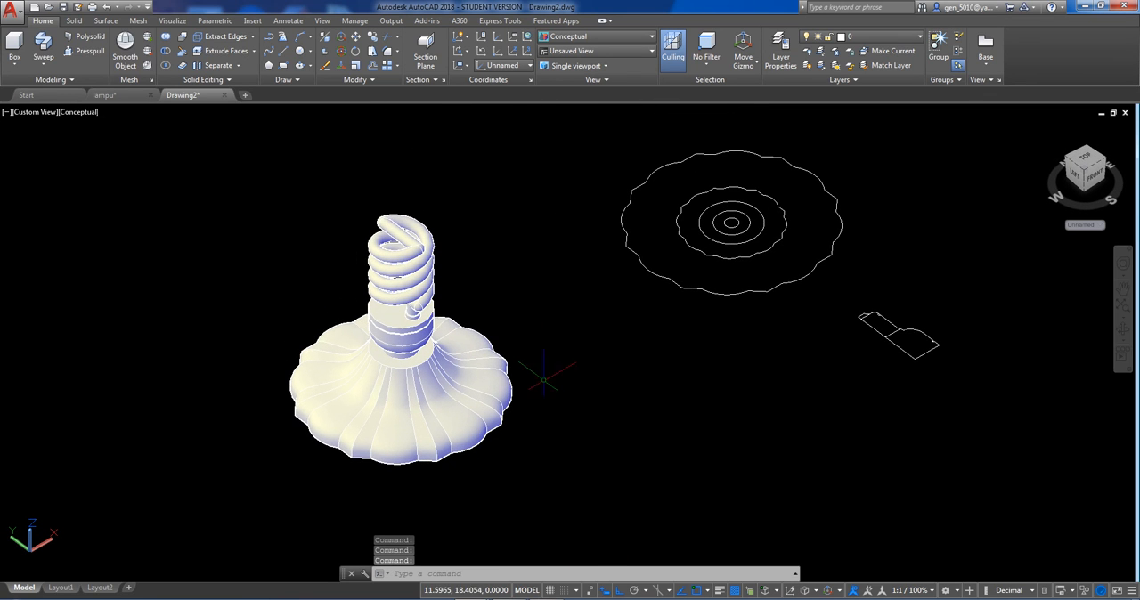